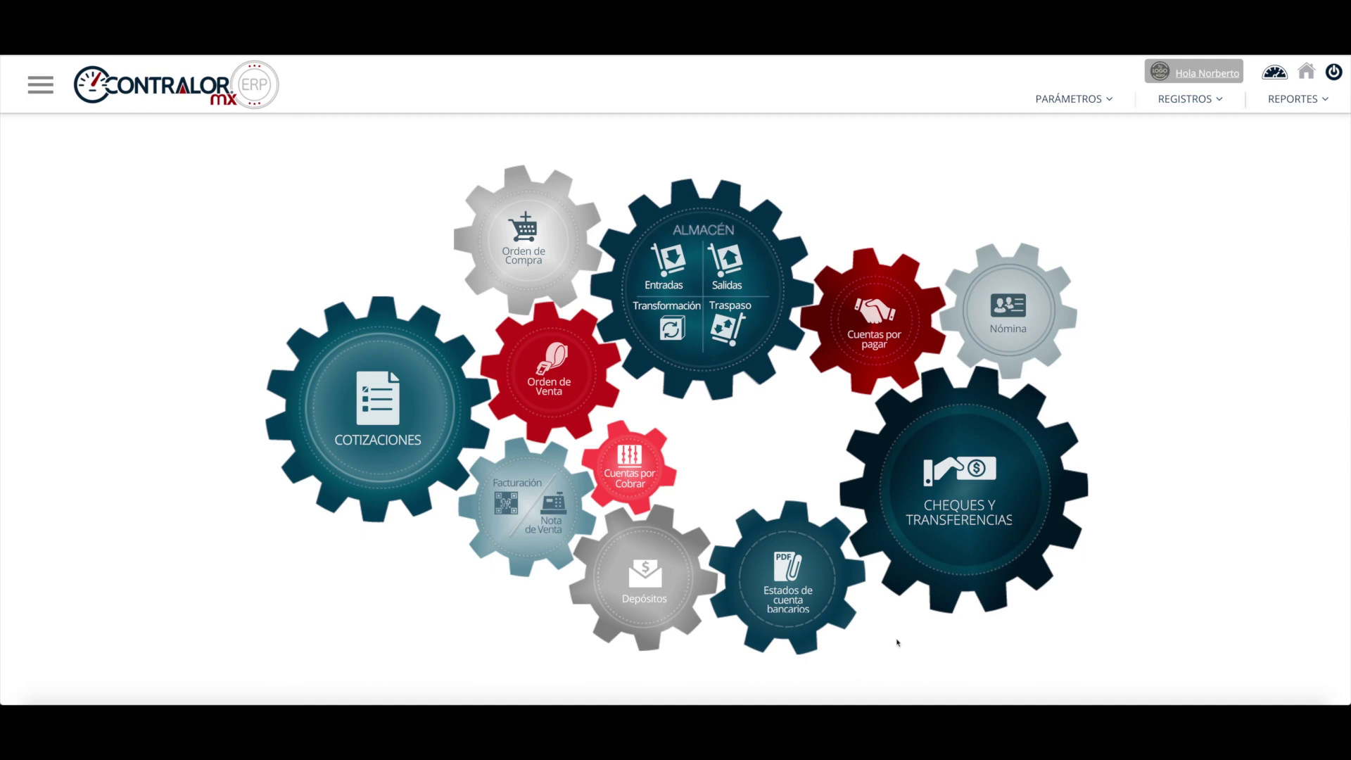
# Step: Examine which accounting reports are offered in the Fiscal and Financiera groups
pyautogui.click(1288, 102)
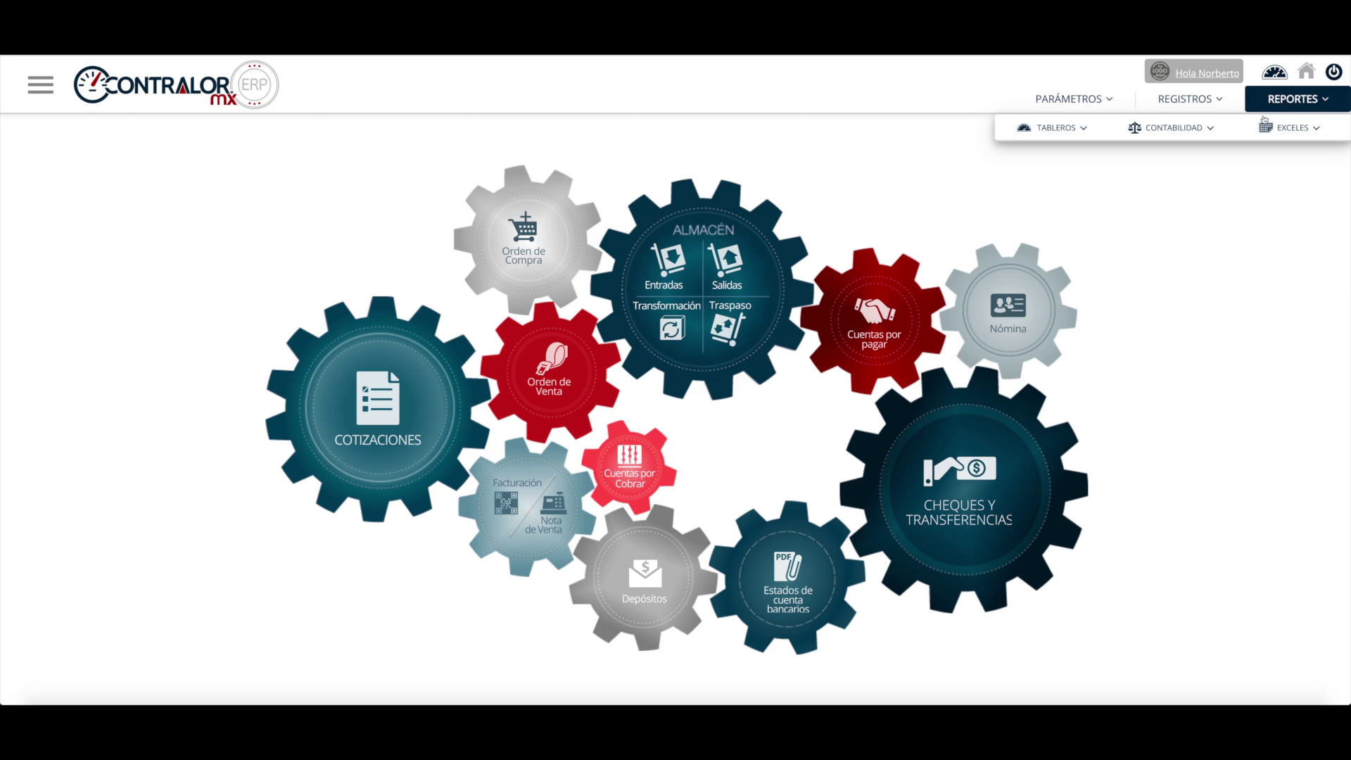
pyautogui.click(1171, 128)
pyautogui.click(1195, 156)
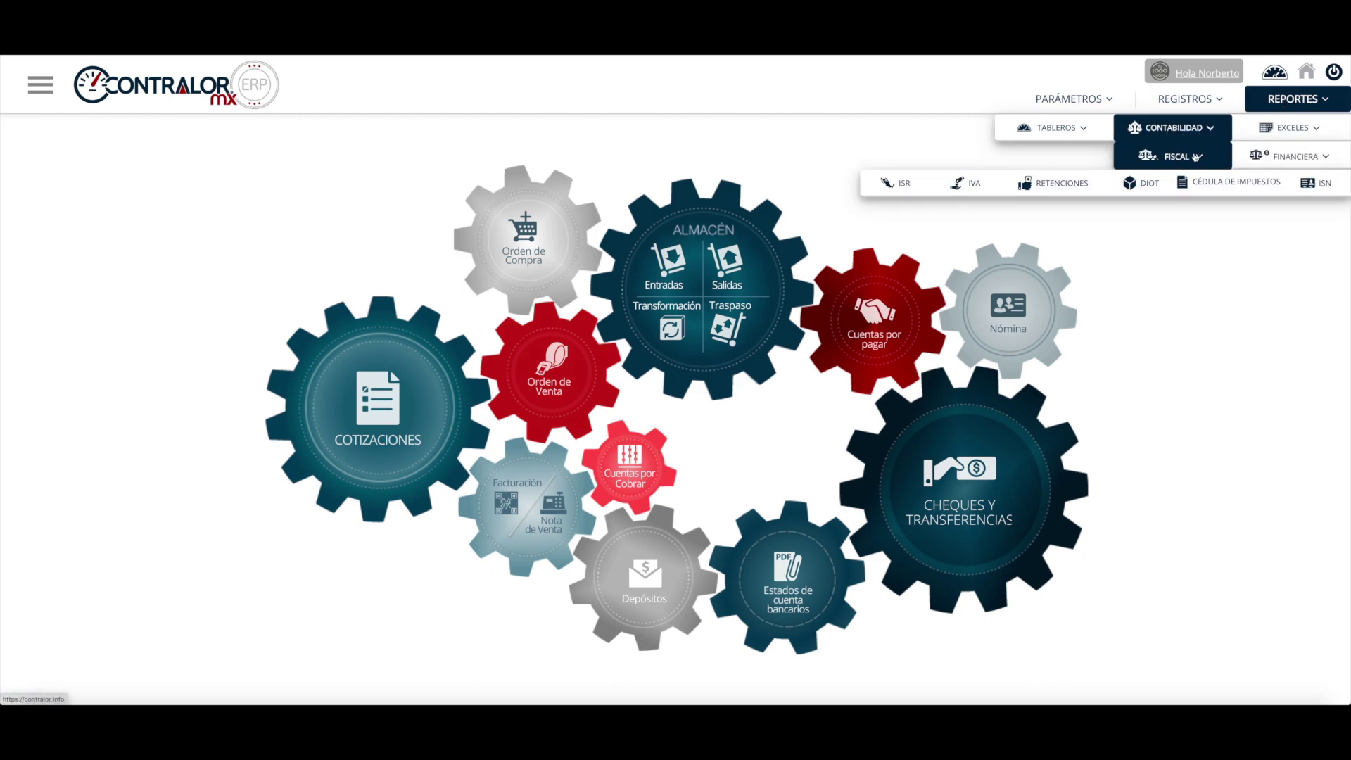
pyautogui.click(1235, 157)
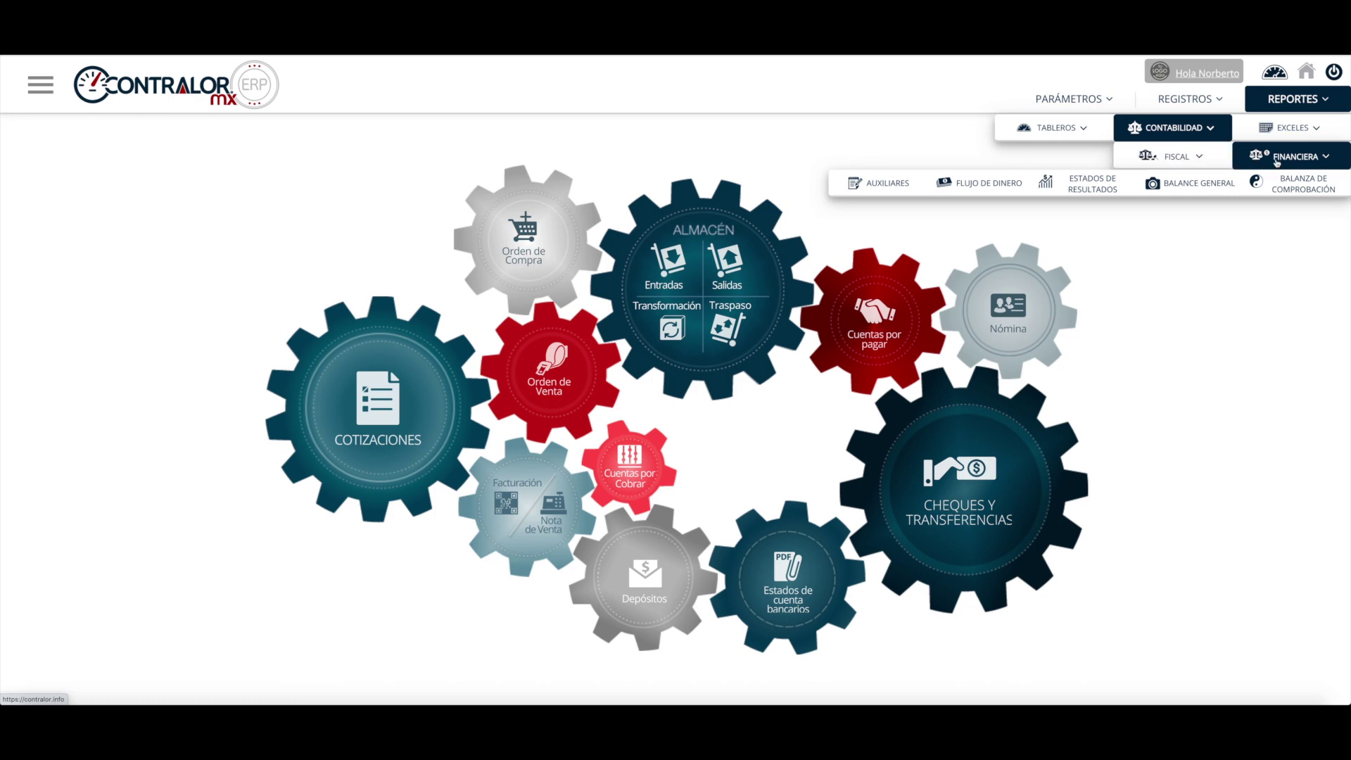
pyautogui.click(1191, 162)
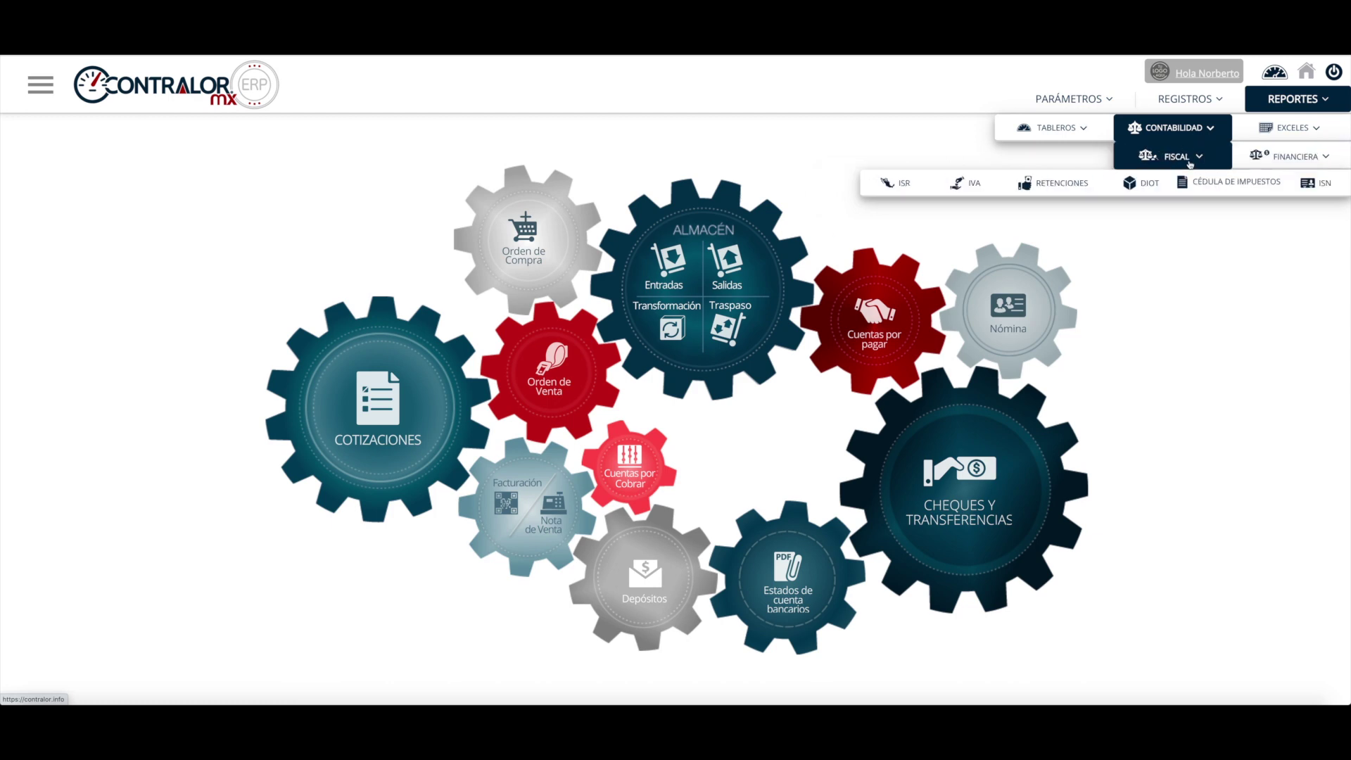
pyautogui.click(1212, 127)
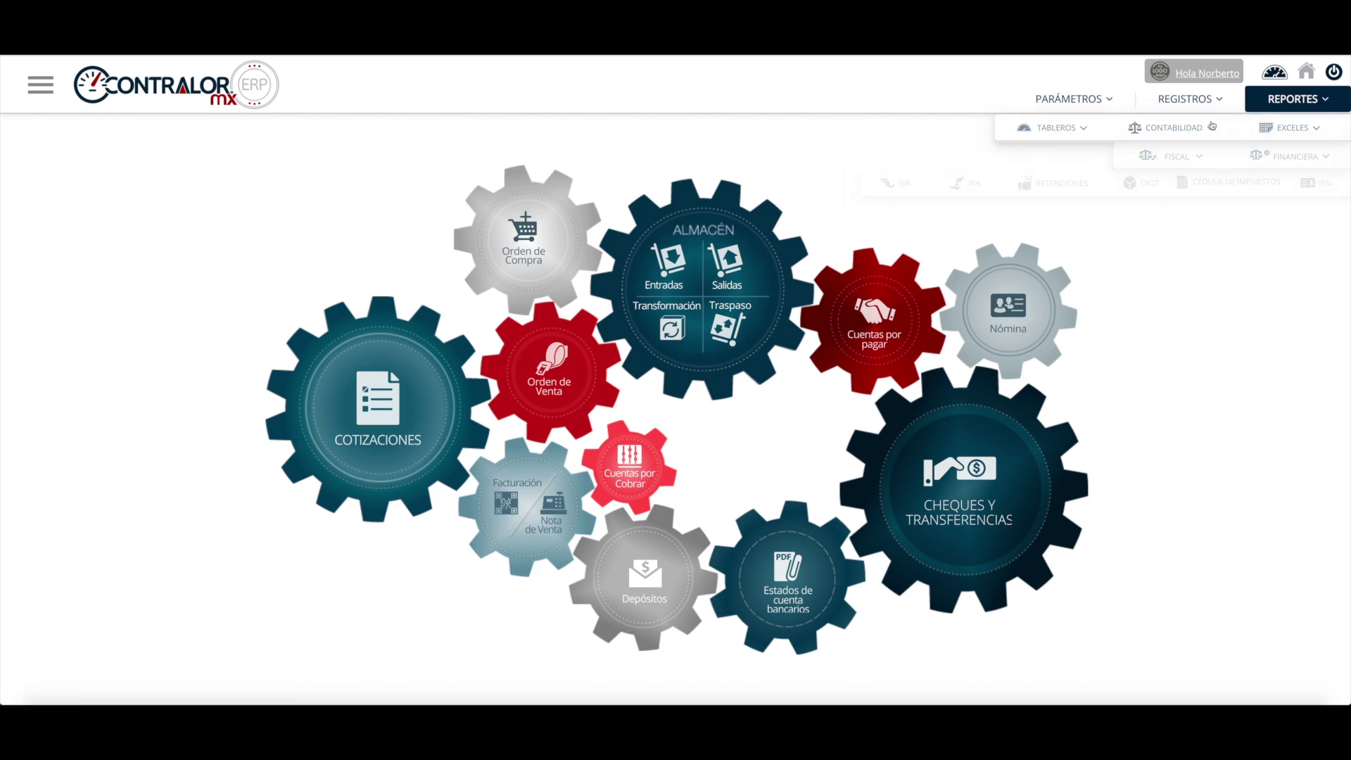
# Step: Expand the Contabilidad reports in the side navigation, review the Fiscal entries down to ISN, and close it
pyautogui.click(40, 85)
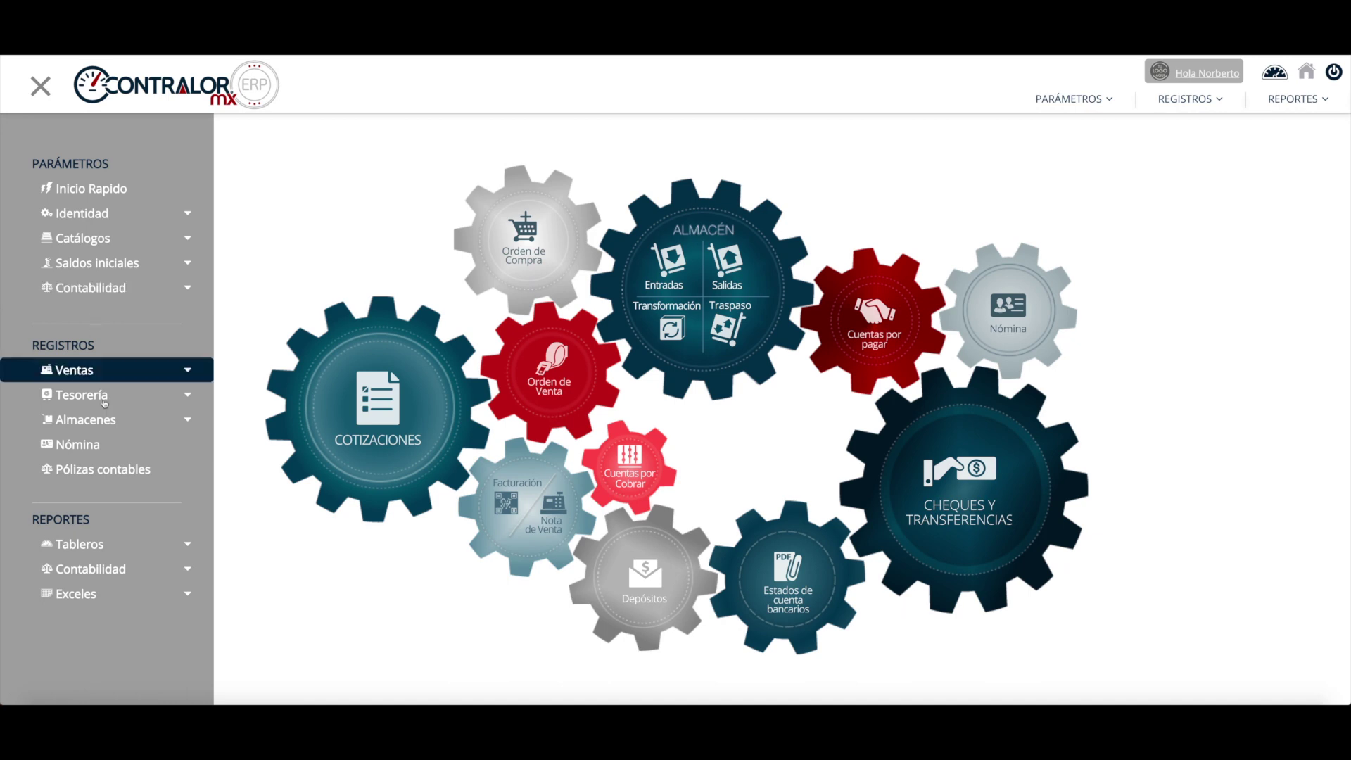
pyautogui.click(130, 577)
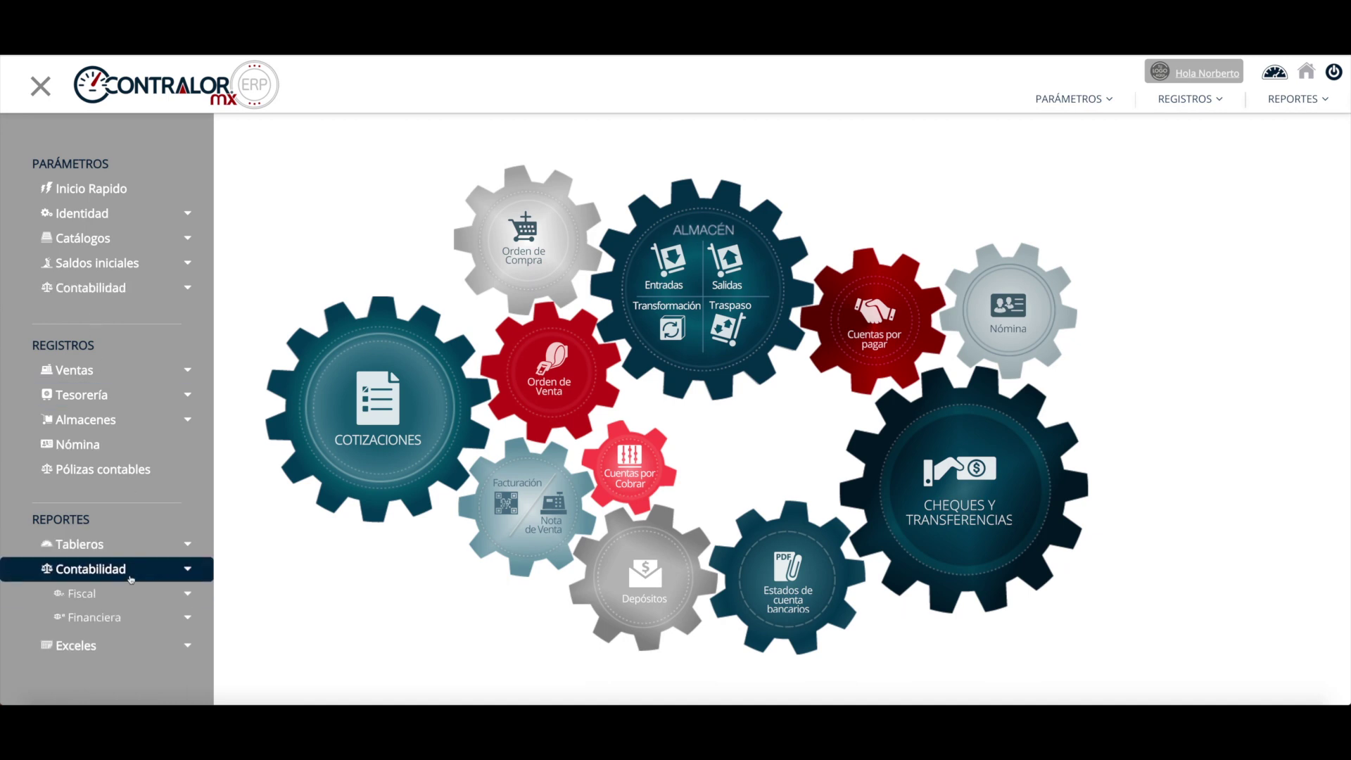
pyautogui.click(132, 594)
pyautogui.scroll(-1, 134, 599)
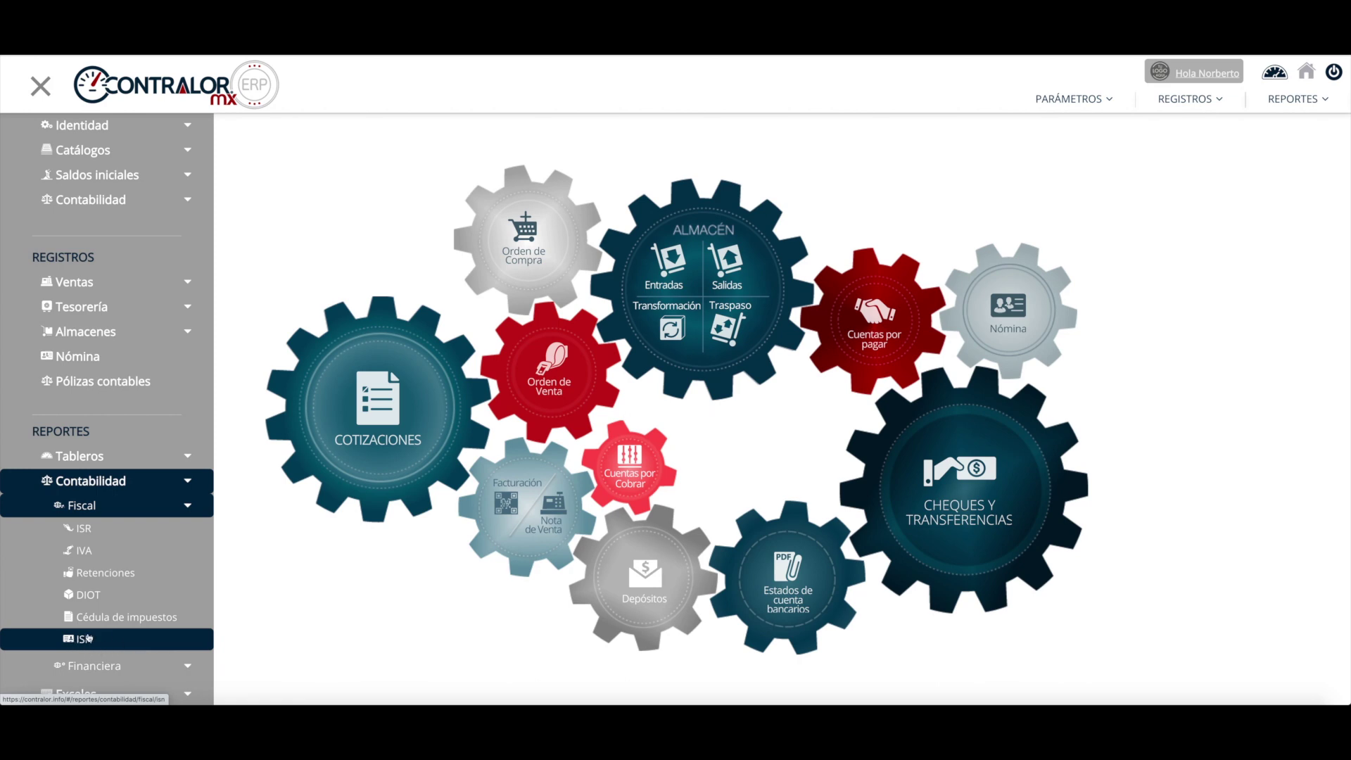
pyautogui.click(1274, 475)
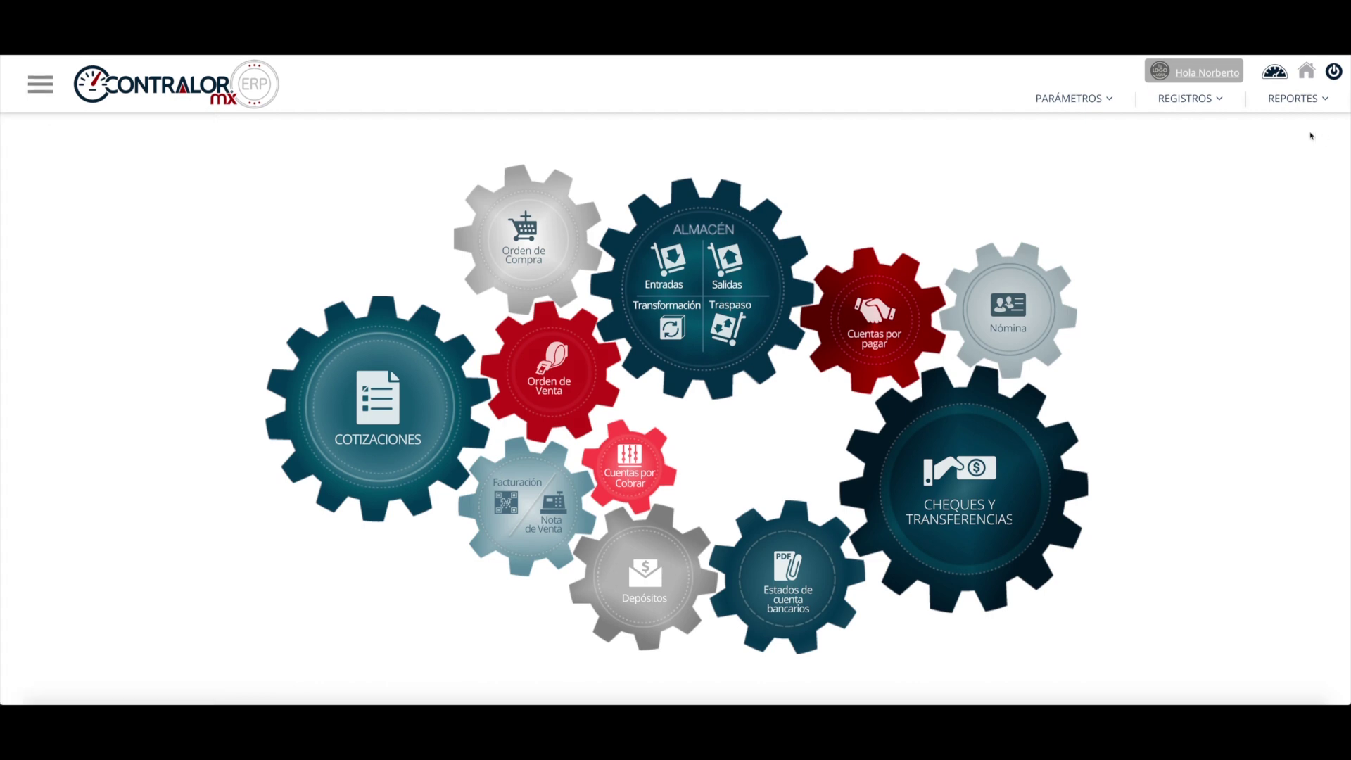
# Step: Compare the Fiscal reports, such as ISR, IVA and Retenciones, with the Financiera reports, such as Balanza de Comprobación
pyautogui.click(1291, 98)
pyautogui.click(1174, 128)
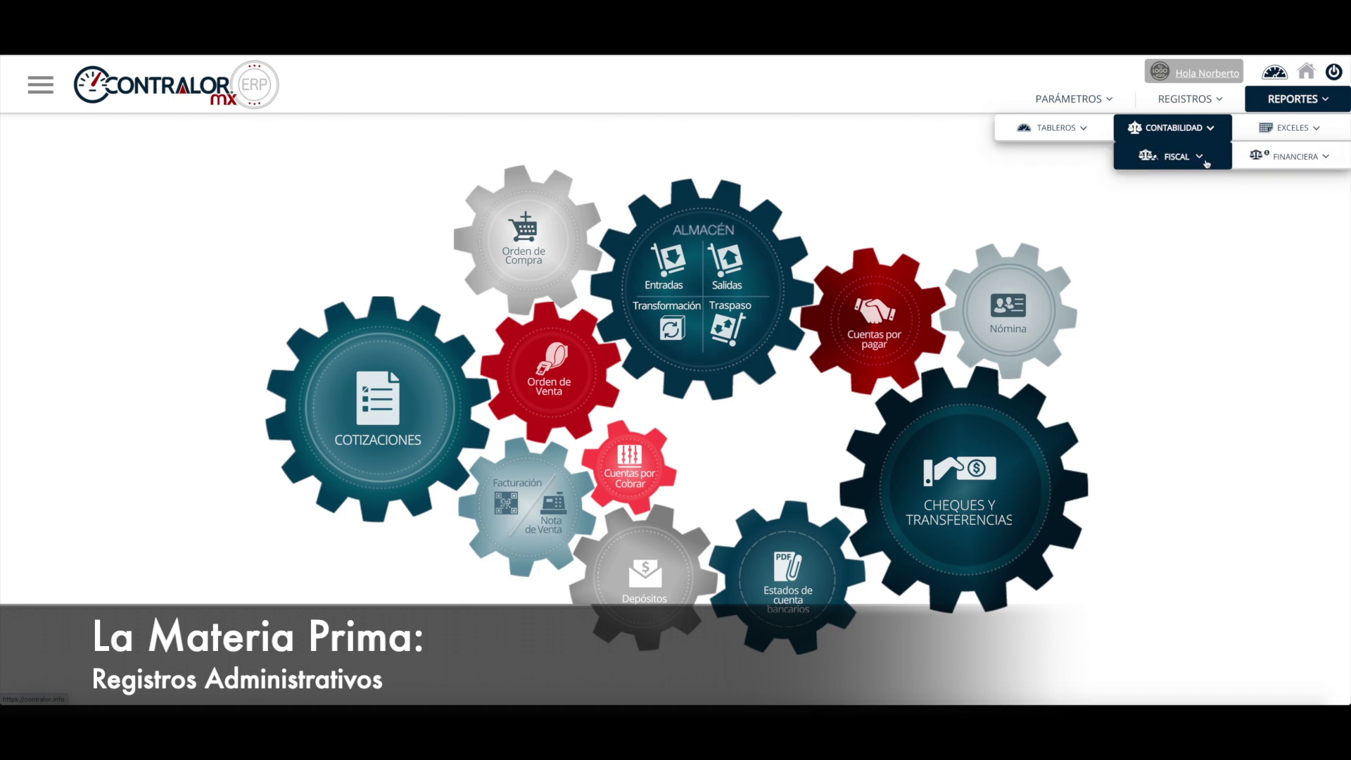
pyautogui.click(1271, 162)
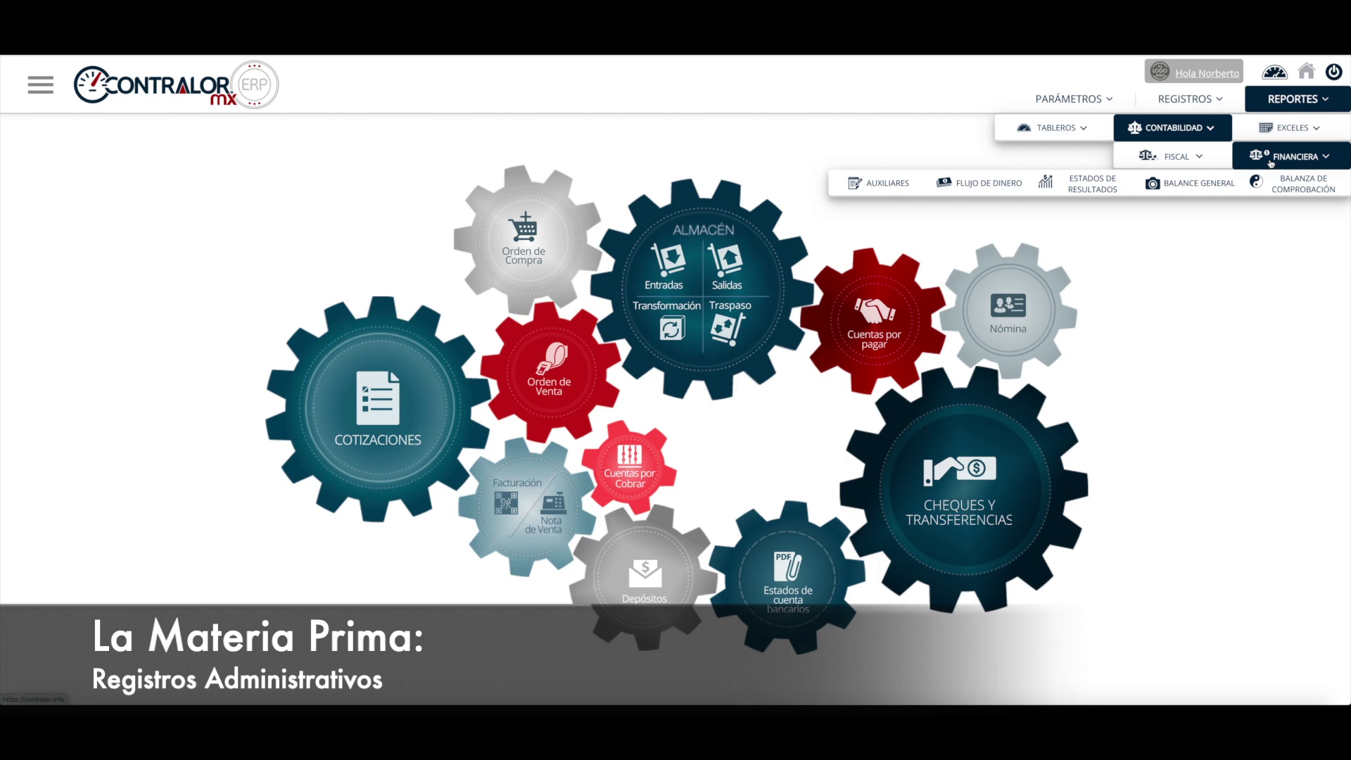
pyautogui.click(1187, 160)
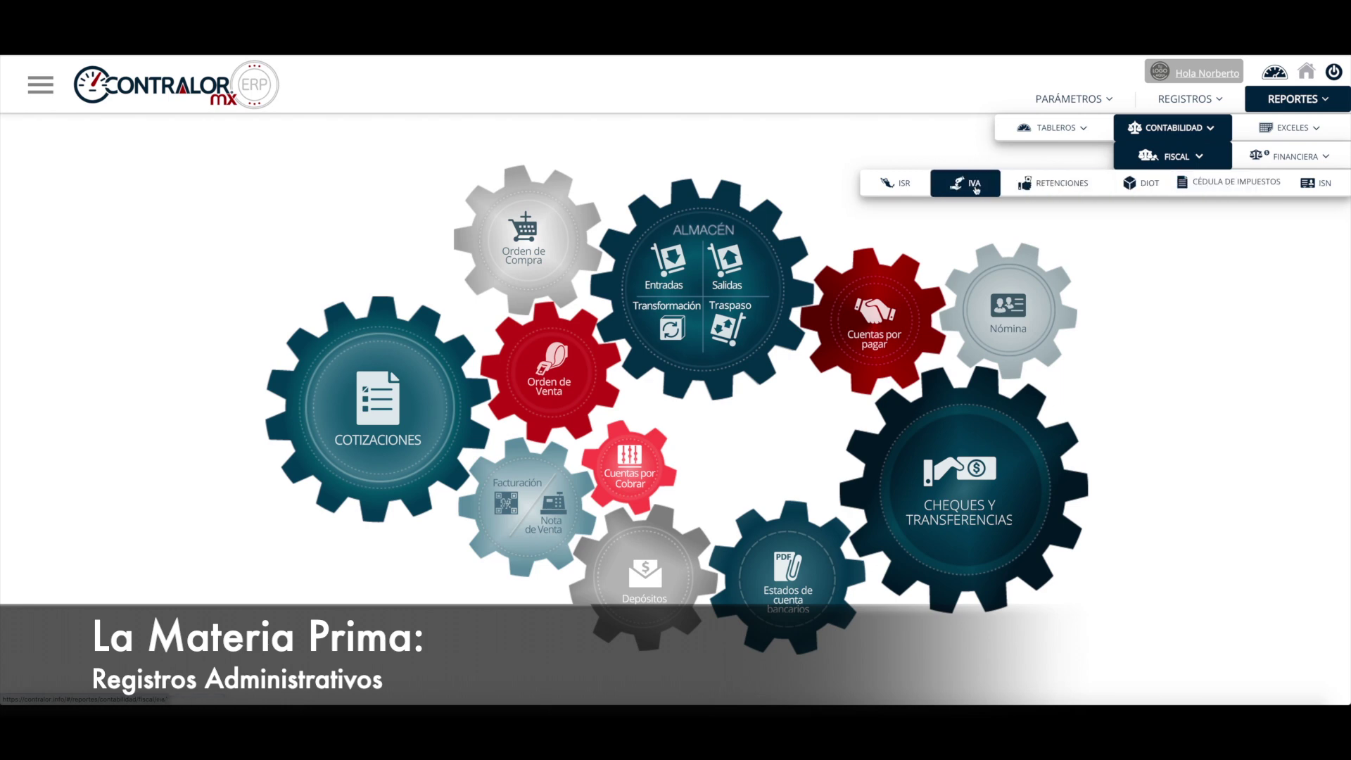
pyautogui.click(1286, 157)
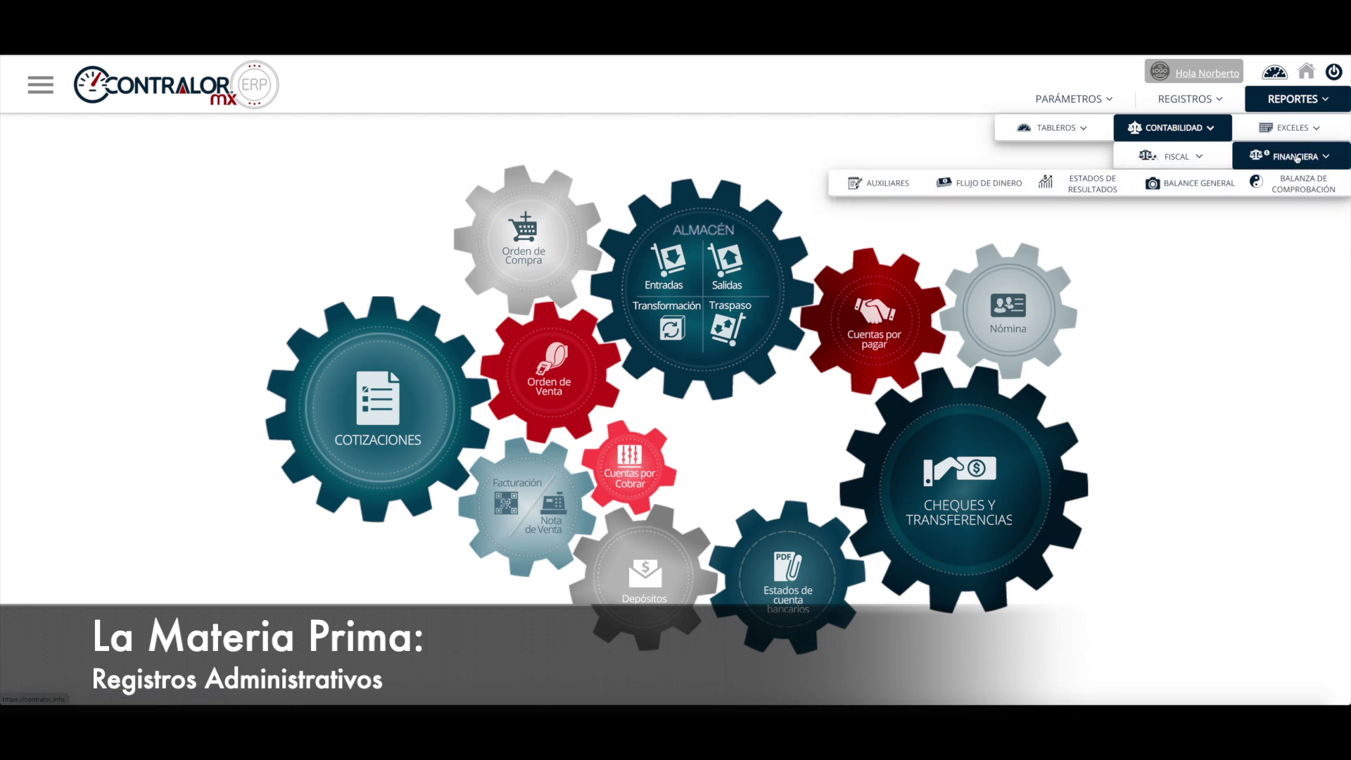
pyautogui.click(1202, 157)
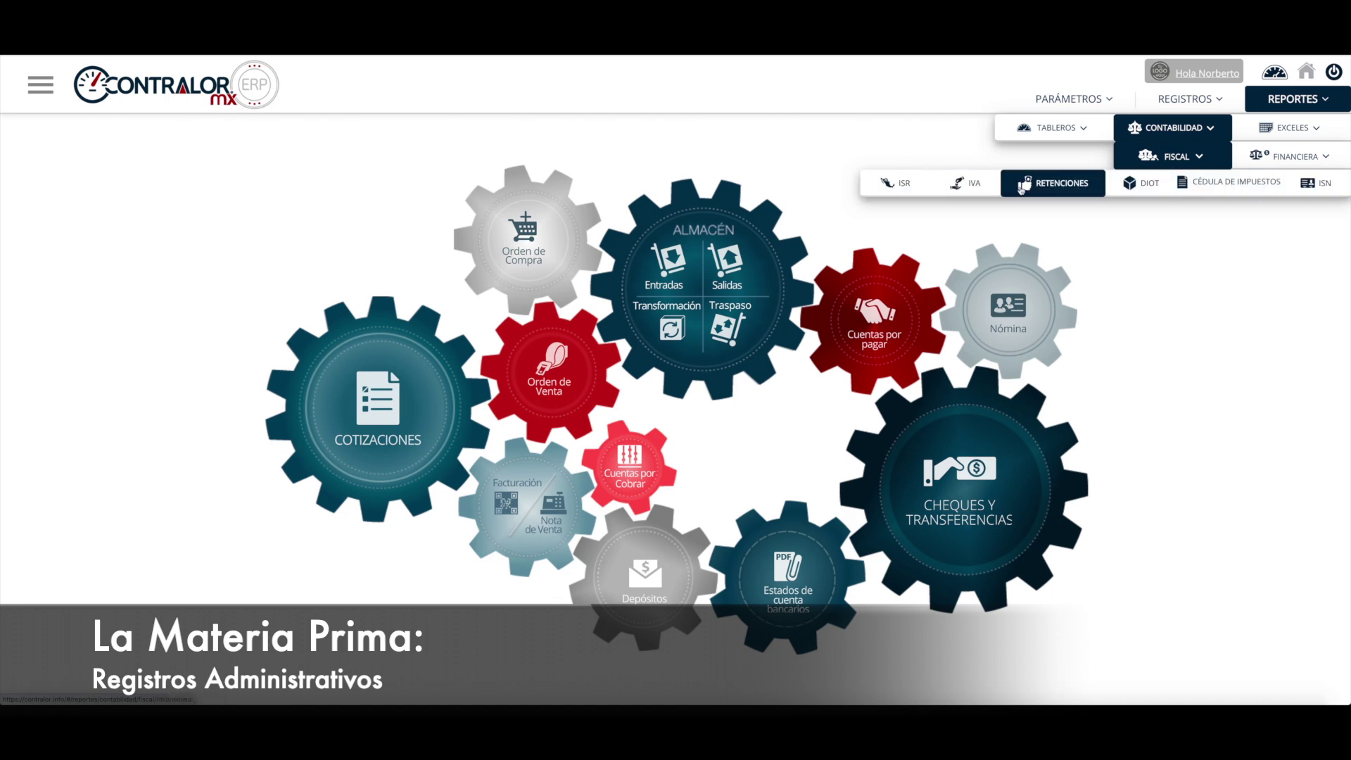
pyautogui.click(1293, 156)
pyautogui.click(1200, 161)
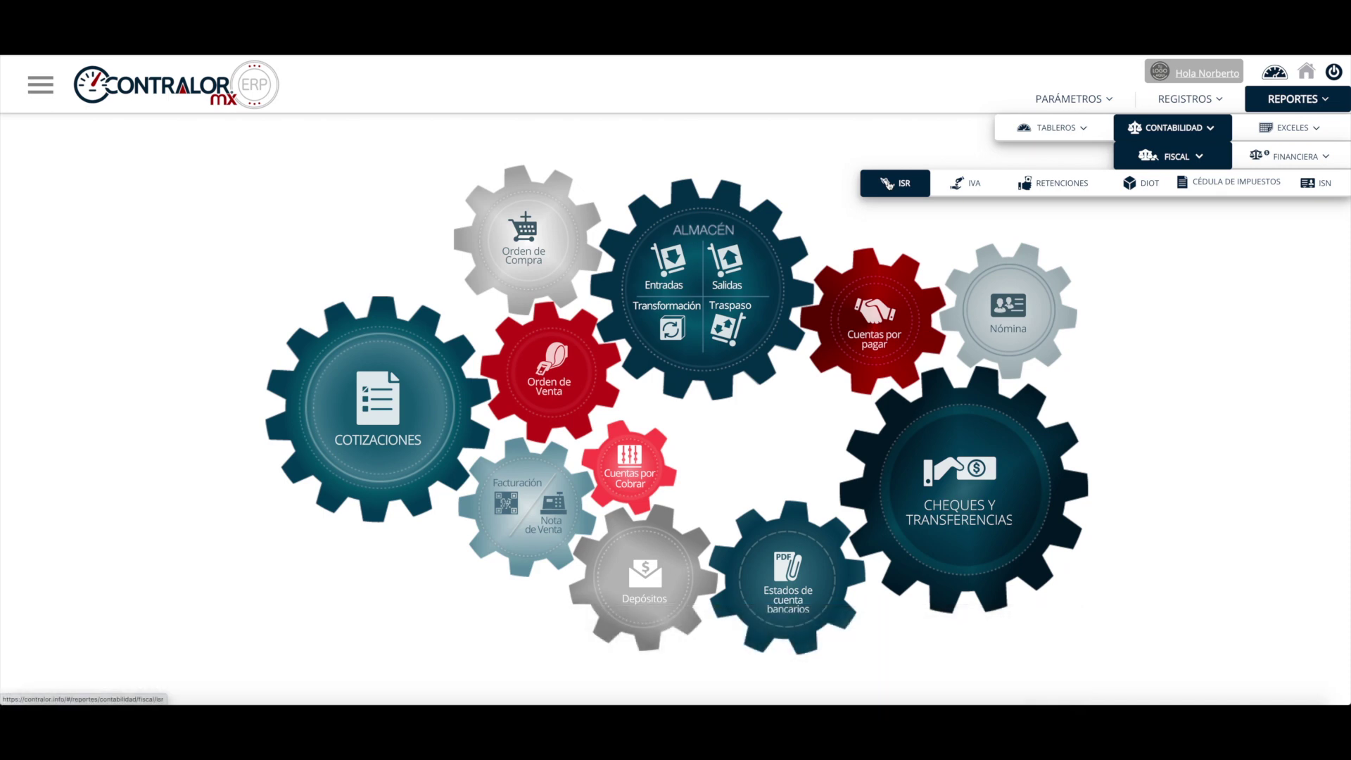
pyautogui.click(1284, 165)
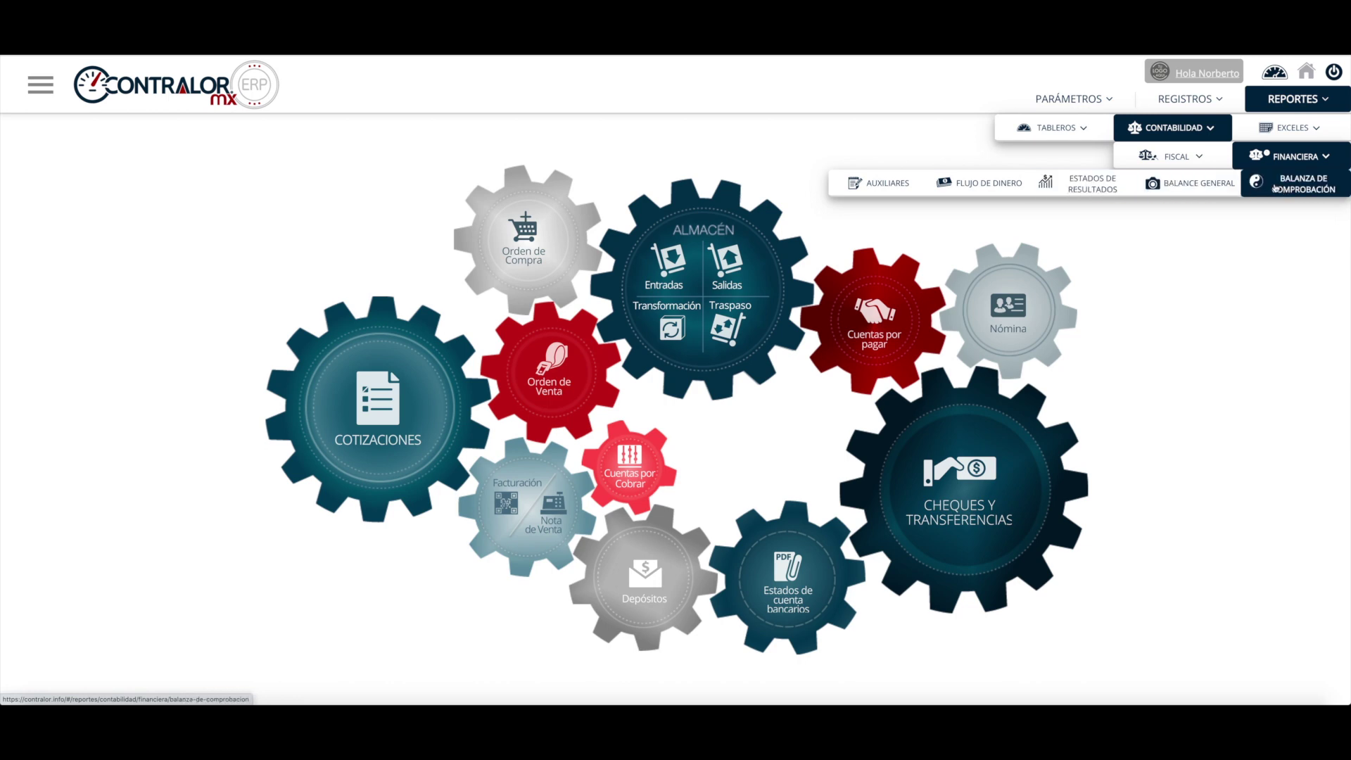
pyautogui.moveTo(1175, 156)
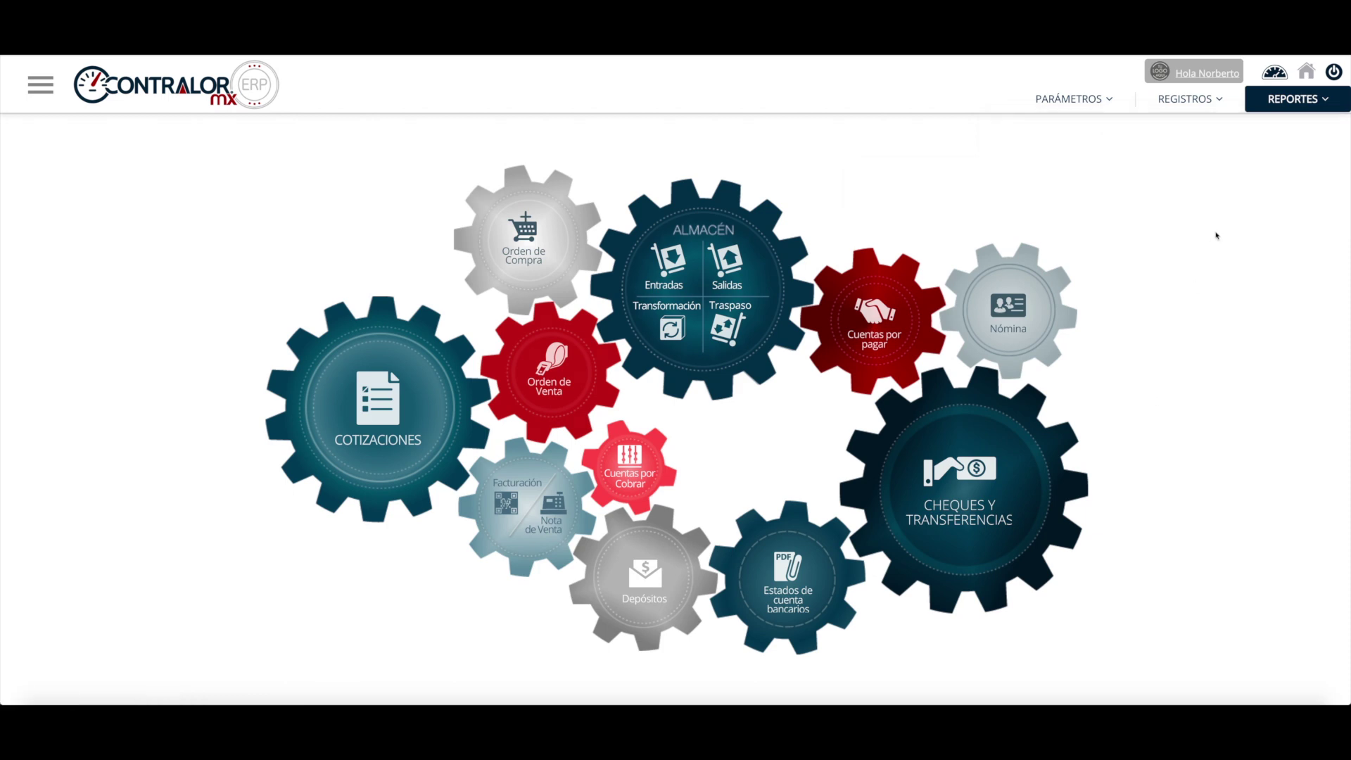
pyautogui.click(1283, 106)
pyautogui.click(1203, 131)
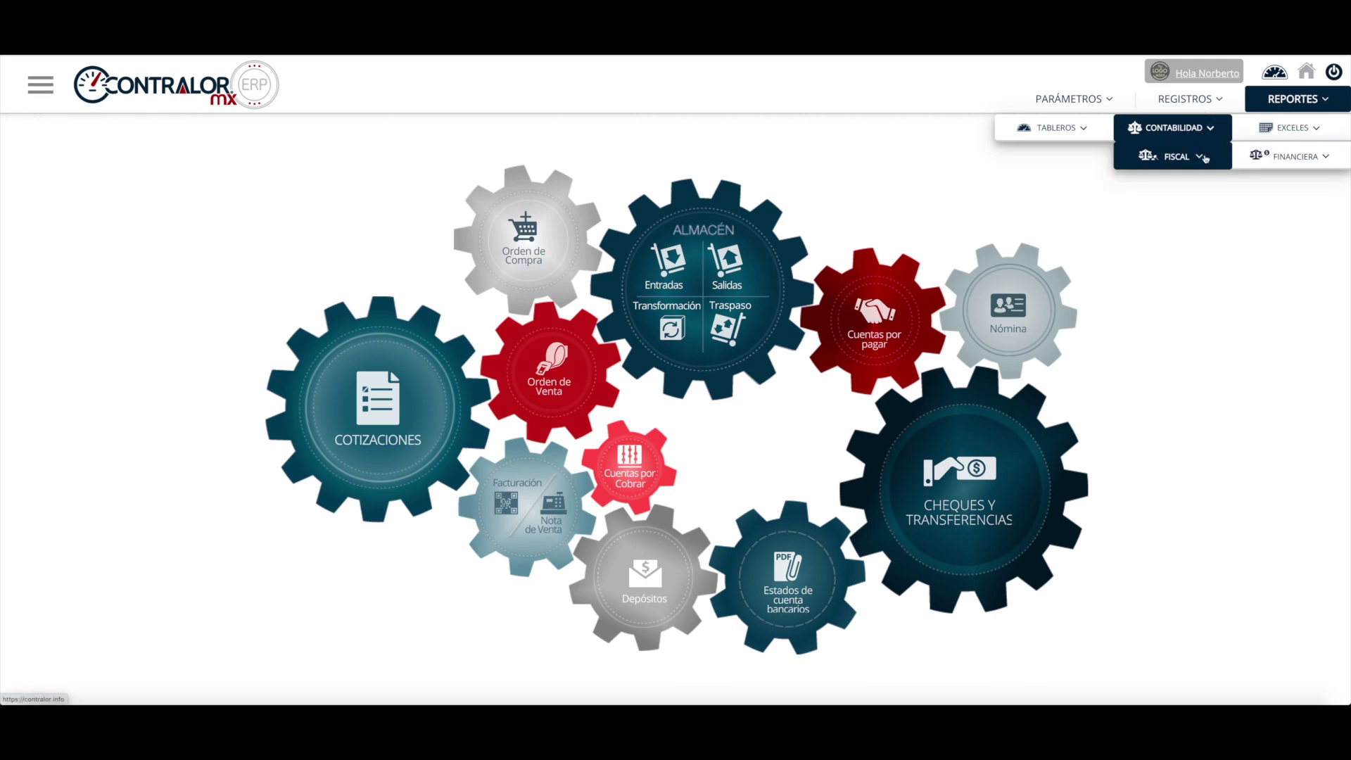
pyautogui.click(1205, 157)
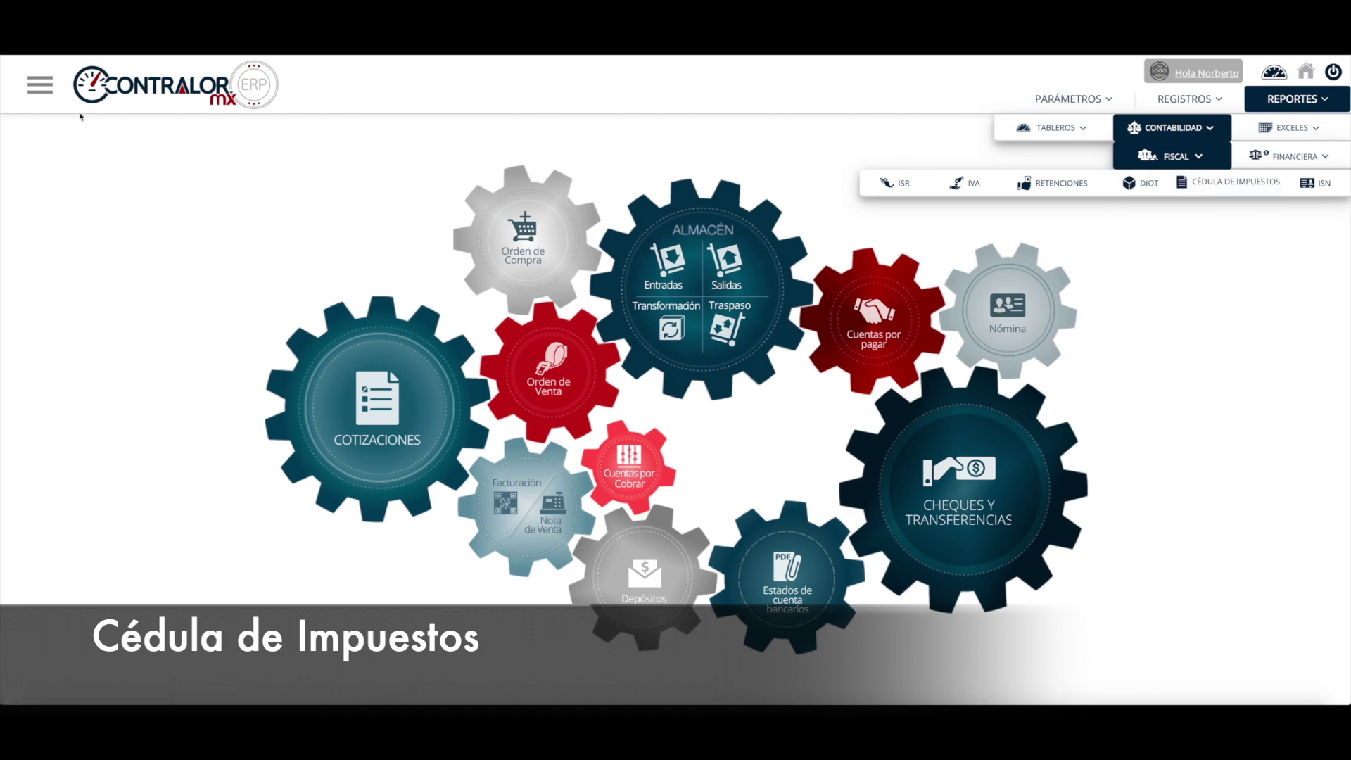
# Step: Open the Cédula de Impuestos from the fiscal accounting reports in the side navigation
pyautogui.click(40, 86)
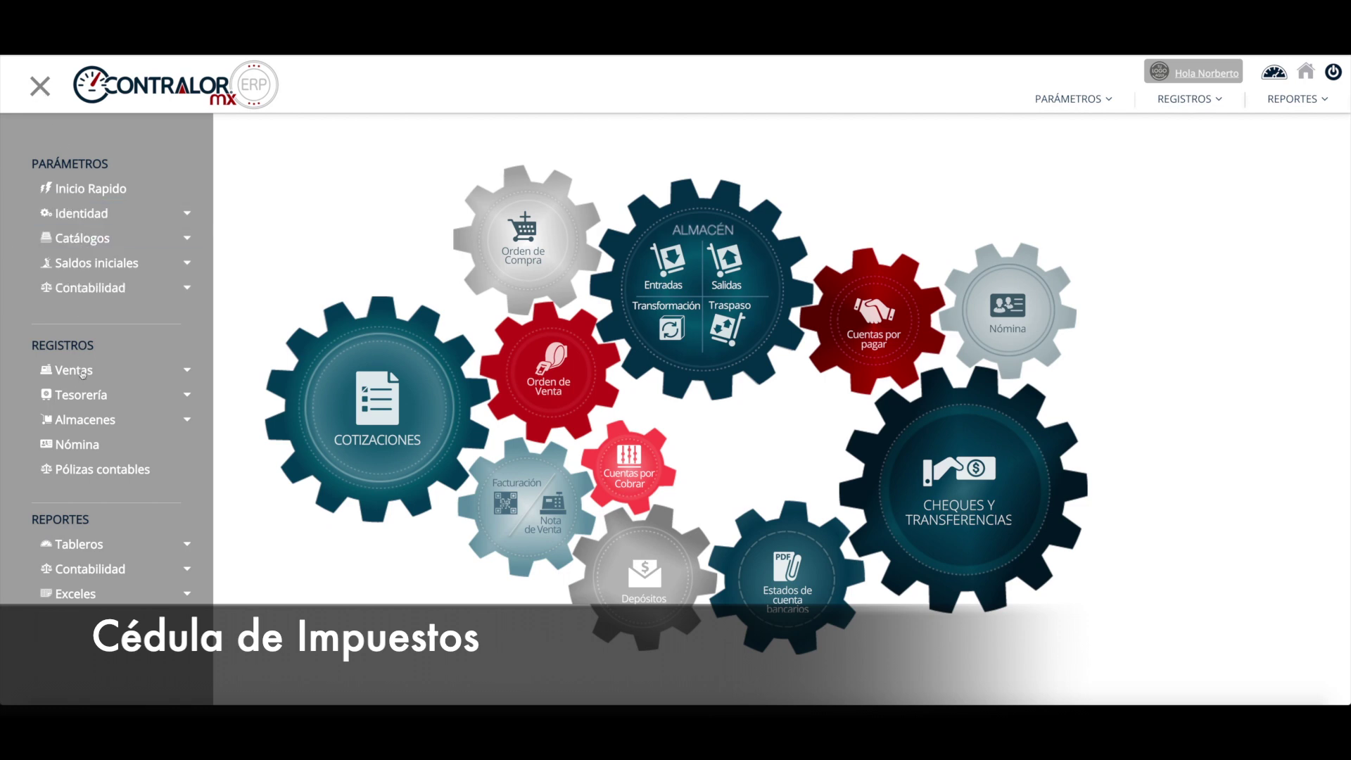
pyautogui.click(120, 570)
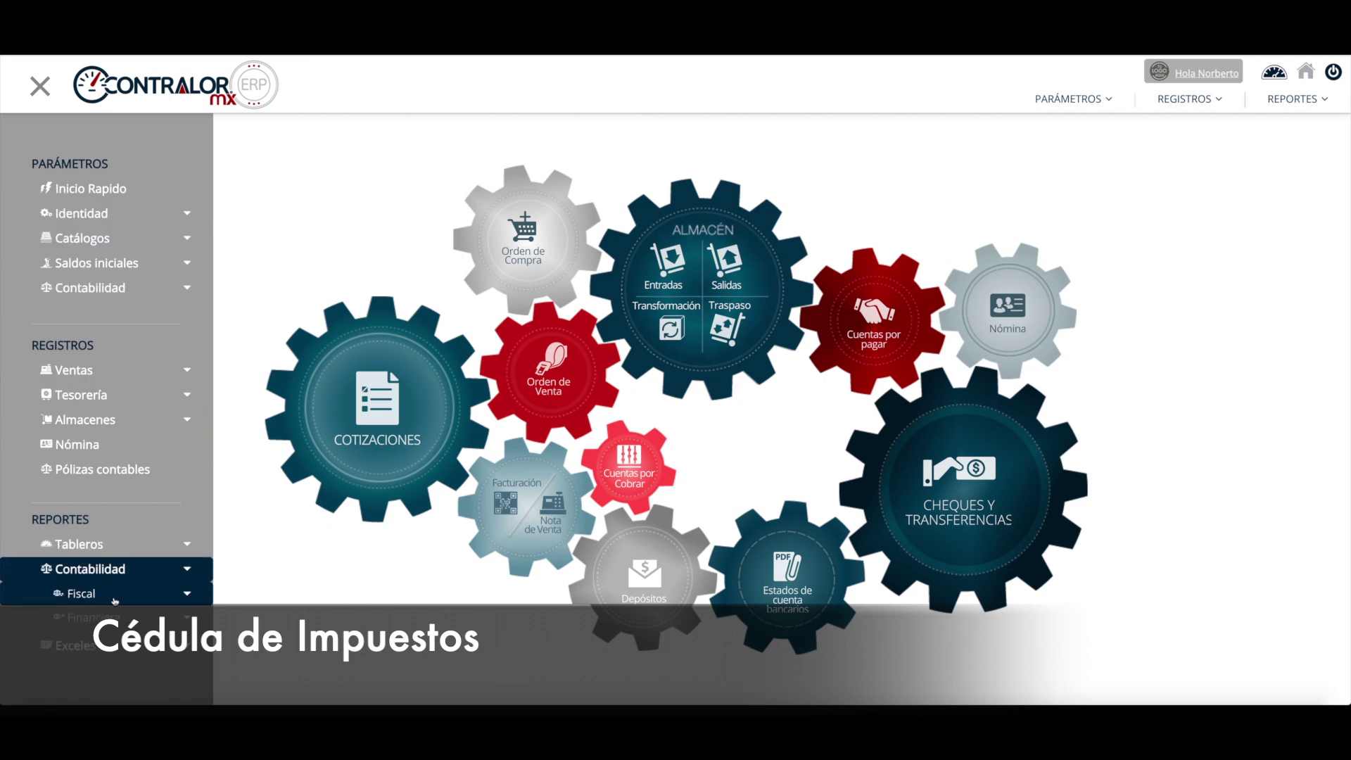
pyautogui.click(82, 593)
pyautogui.scroll(-1, 141, 619)
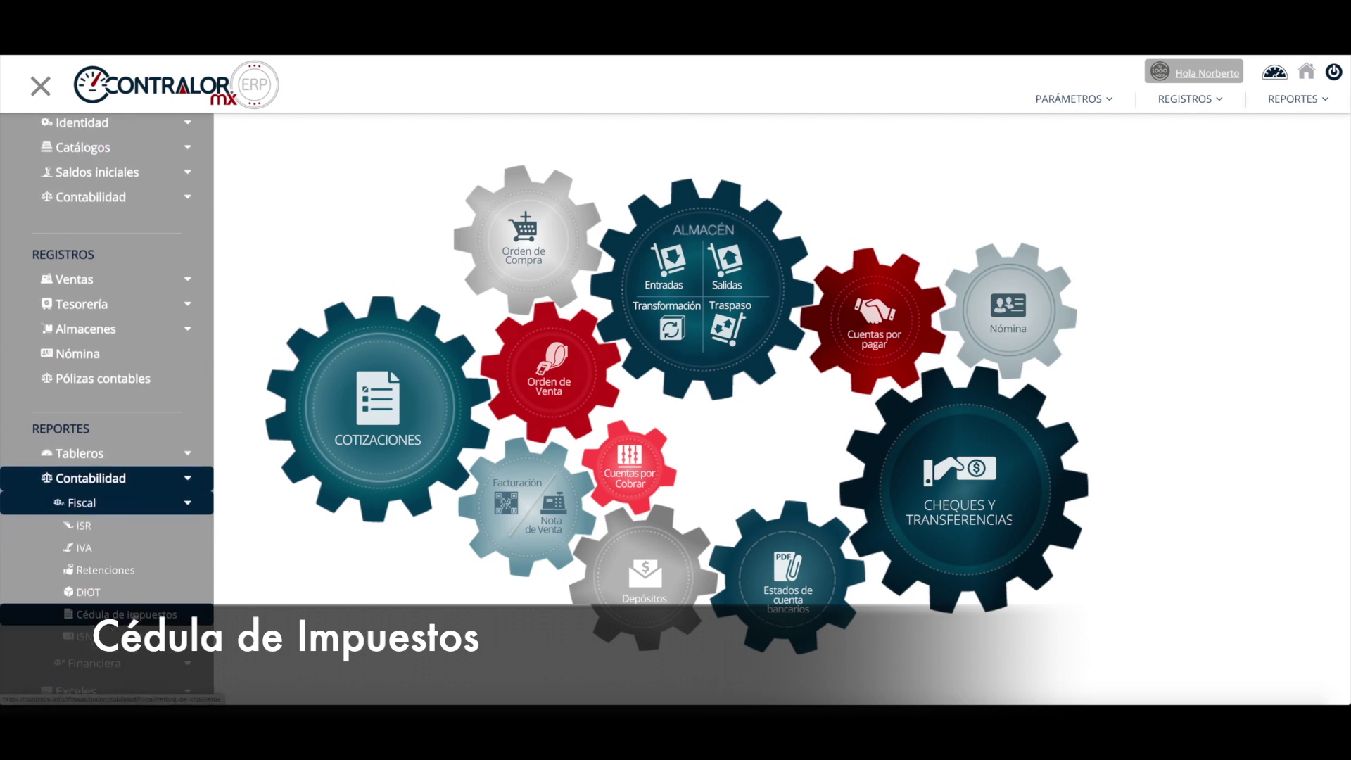
pyautogui.click(141, 619)
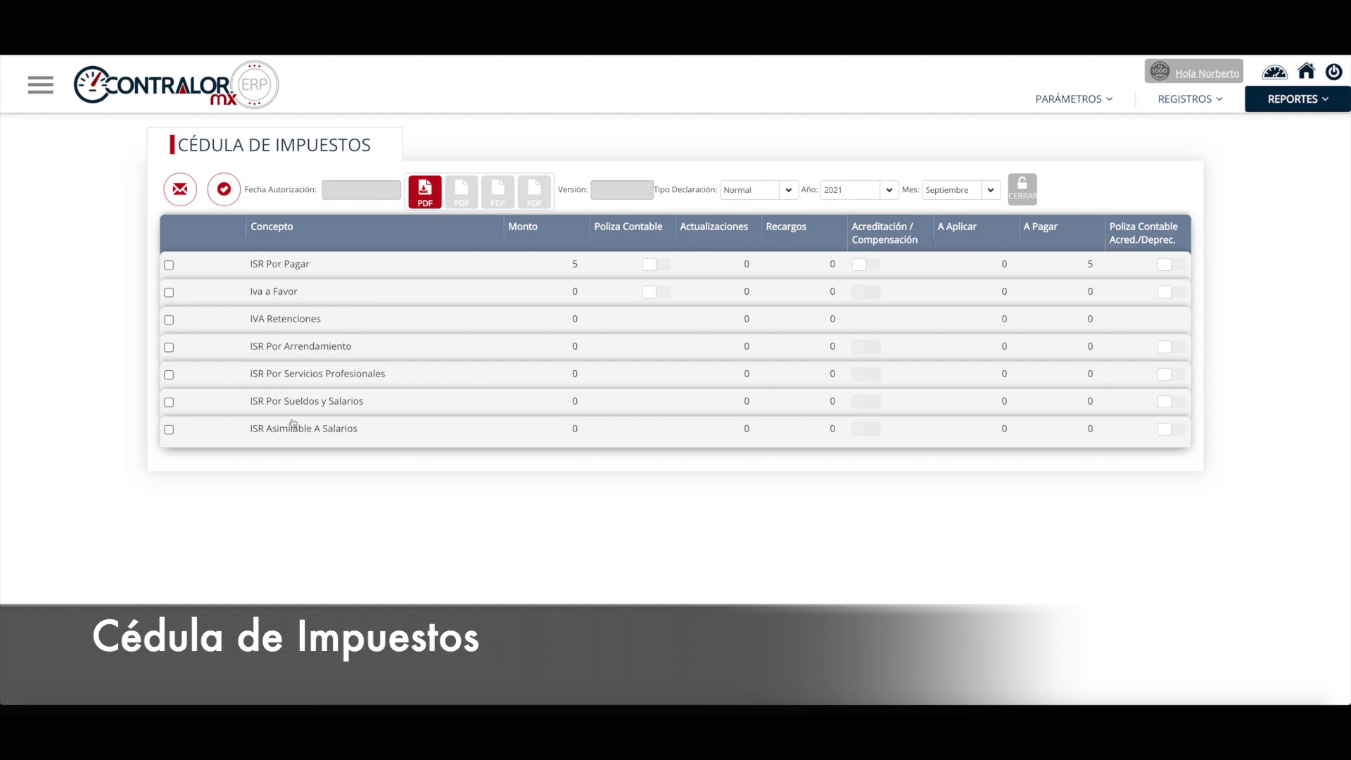
# Step: Review the available options for the month, year and declaration type of the tax schedule
pyautogui.click(989, 192)
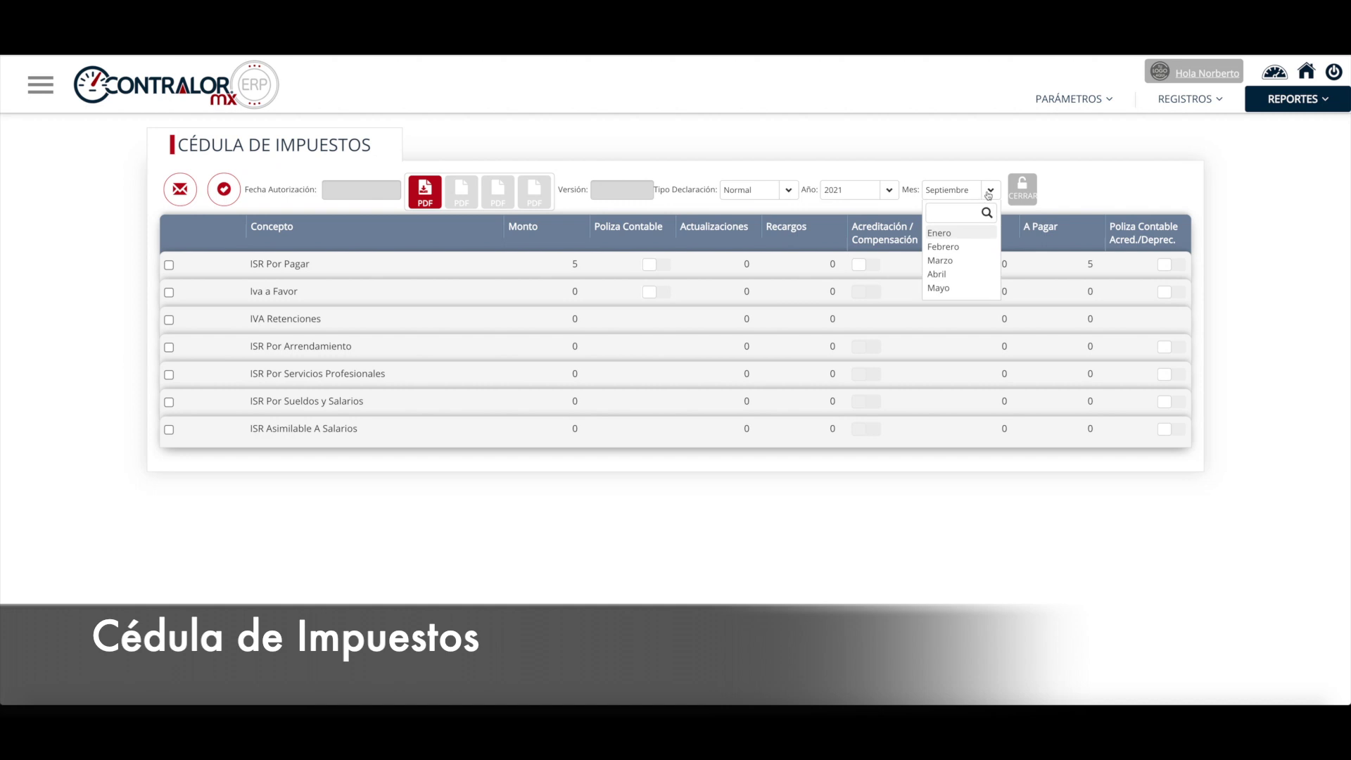
pyautogui.click(988, 195)
pyautogui.click(889, 191)
pyautogui.click(888, 193)
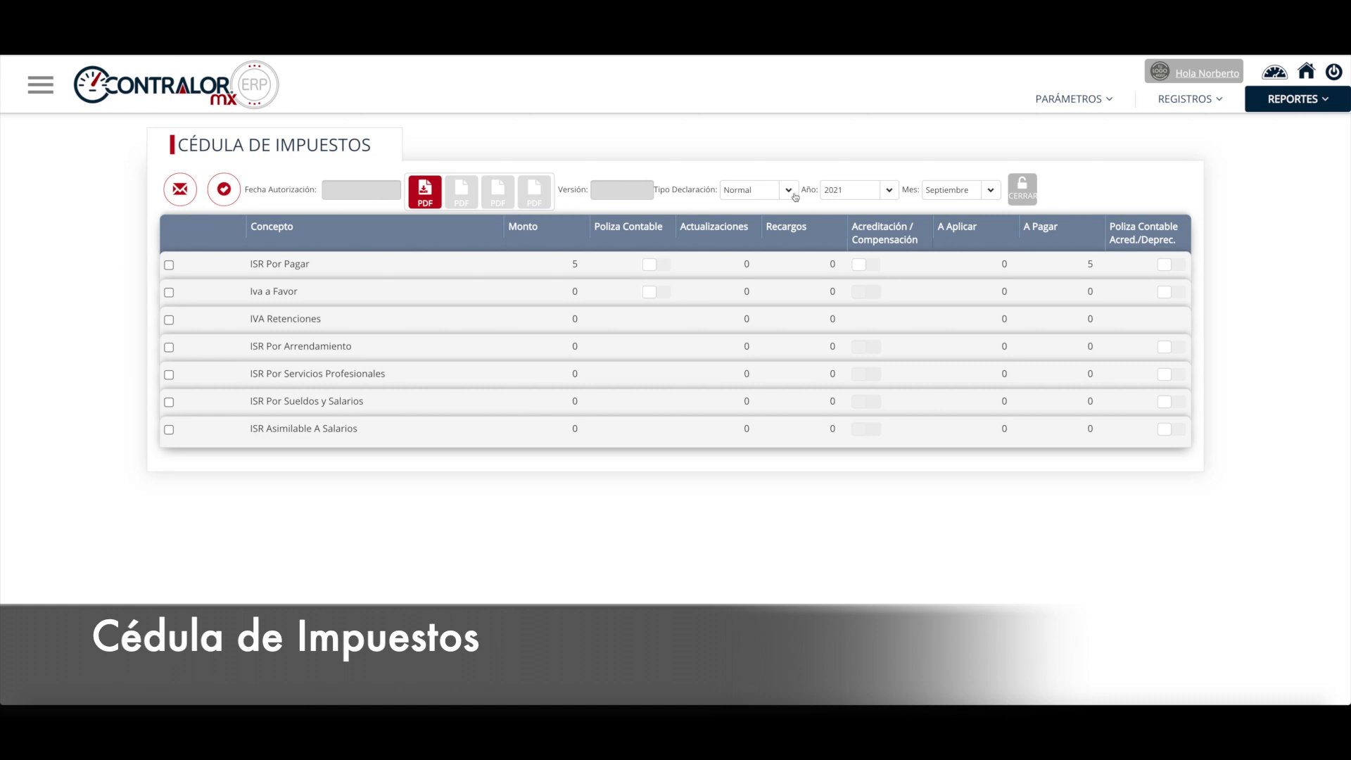
pyautogui.click(795, 197)
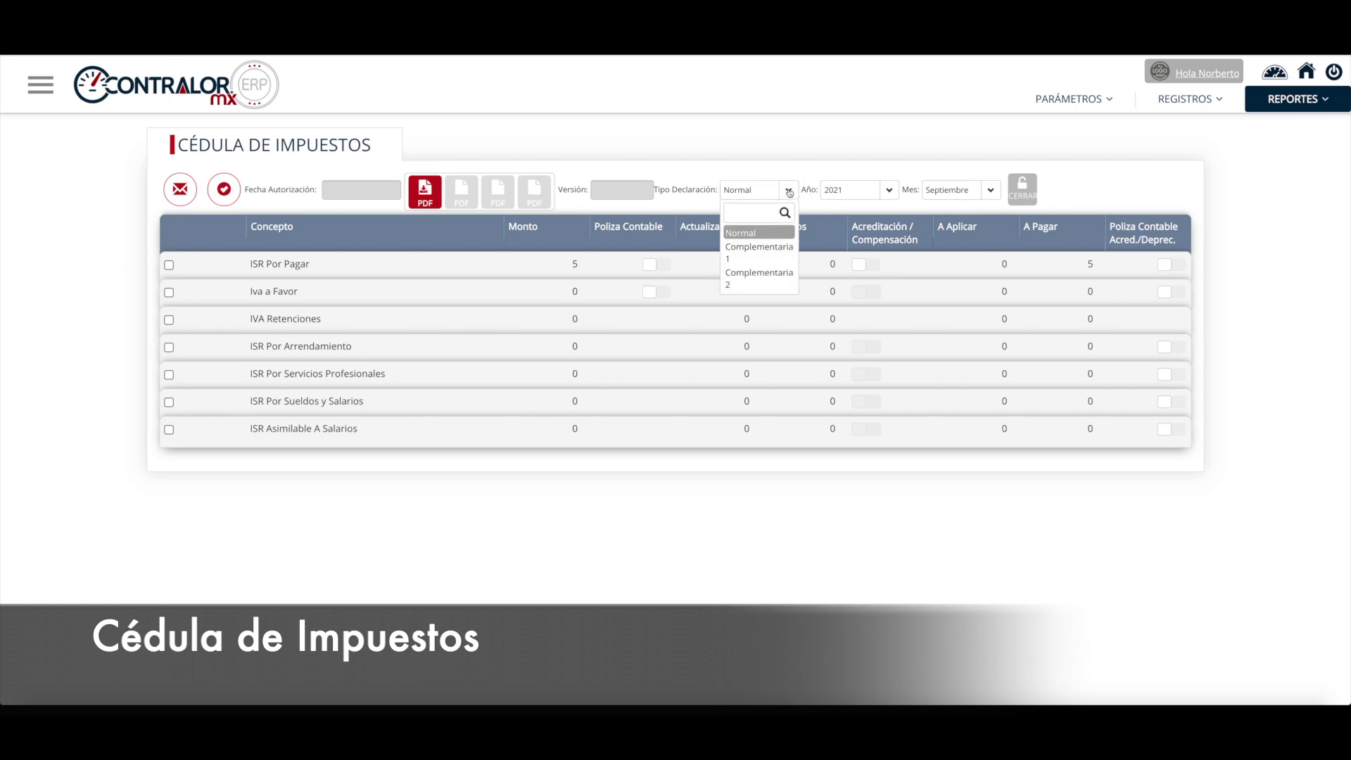
pyautogui.click(789, 193)
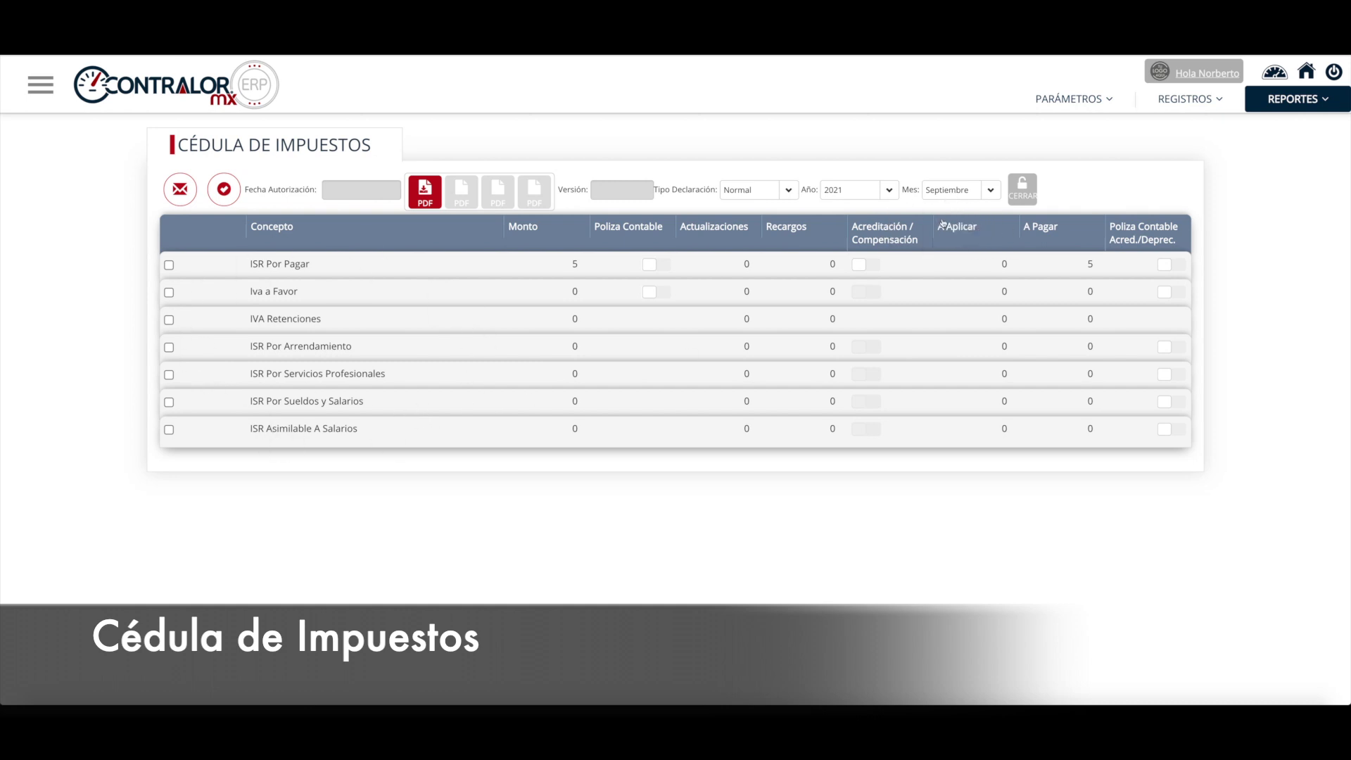
# Step: Set the schedule's month to Mayo, open the ISR Por Pagar calculation detail, and return to the schedule
pyautogui.click(961, 197)
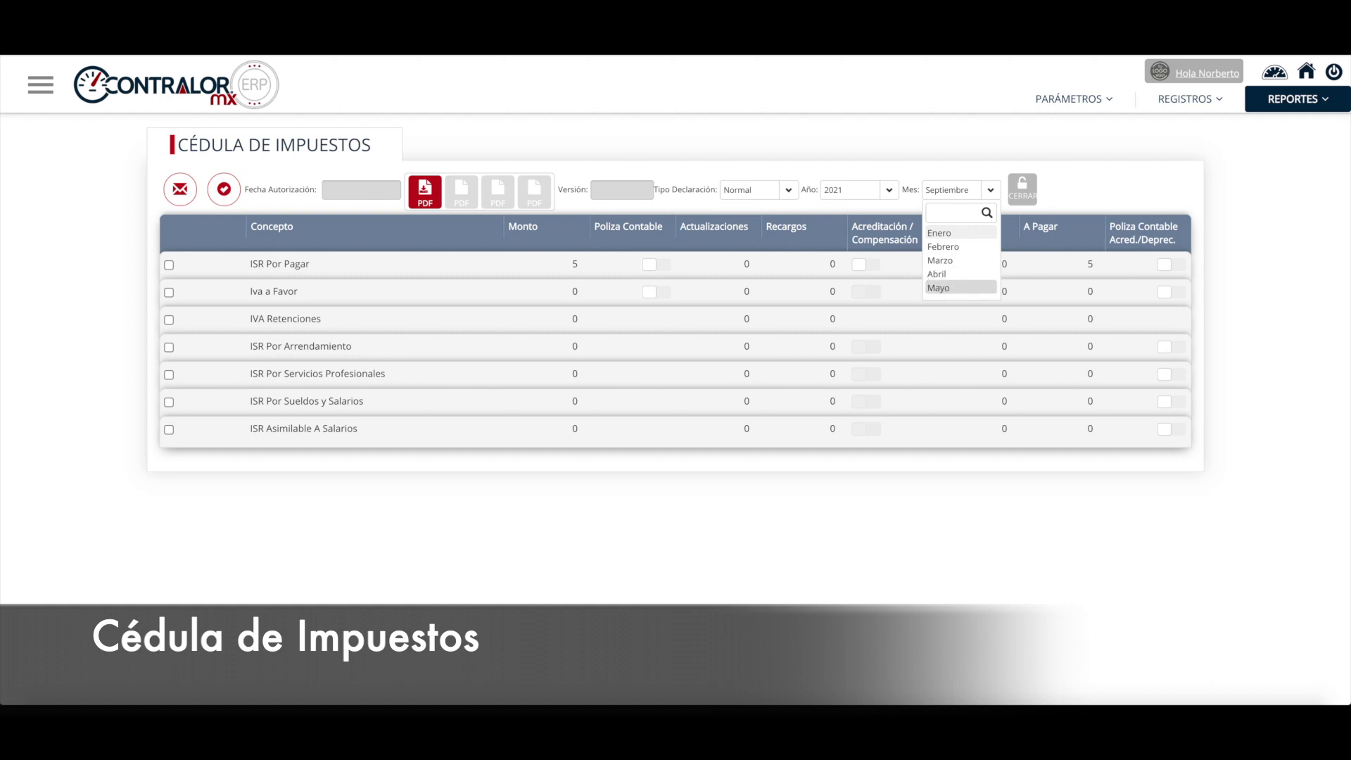
pyautogui.click(941, 288)
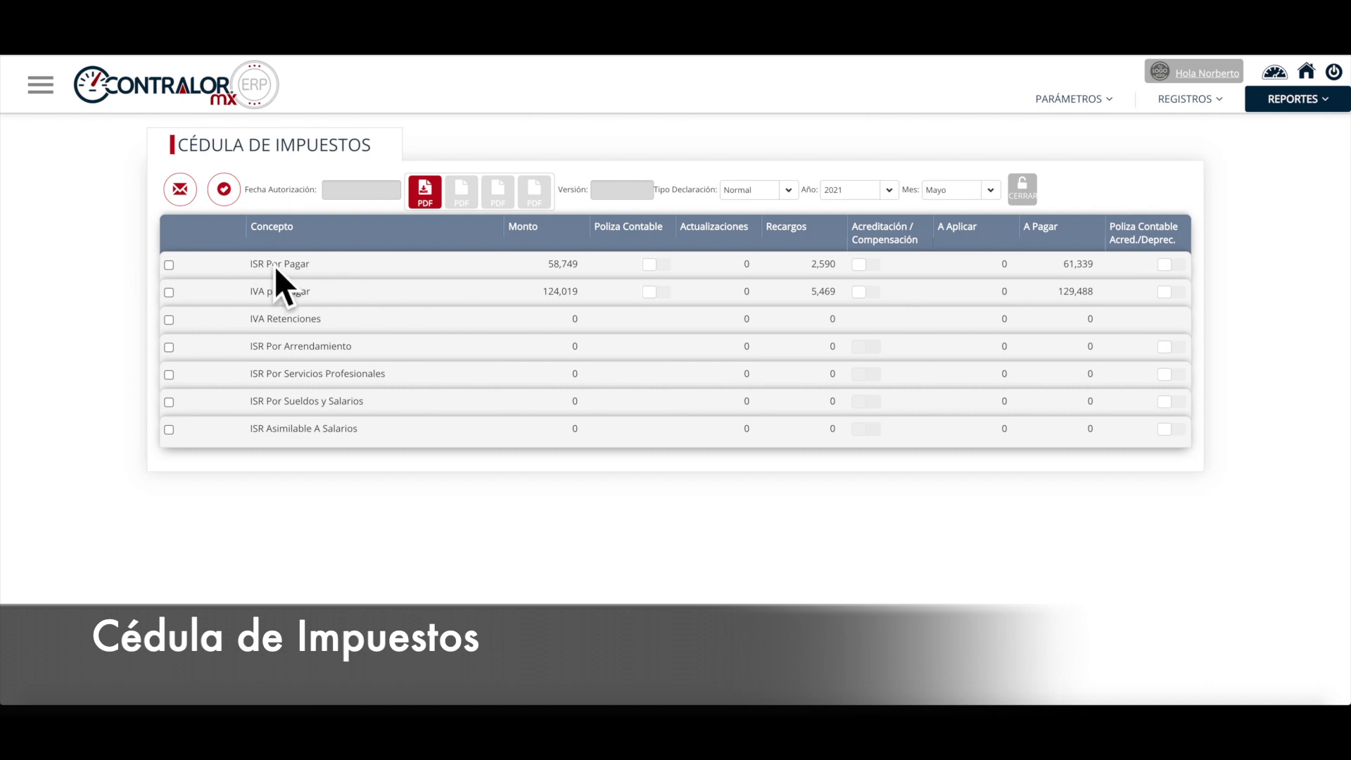
pyautogui.moveTo(249, 266); pyautogui.dragTo(304, 268)
pyautogui.click(304, 267)
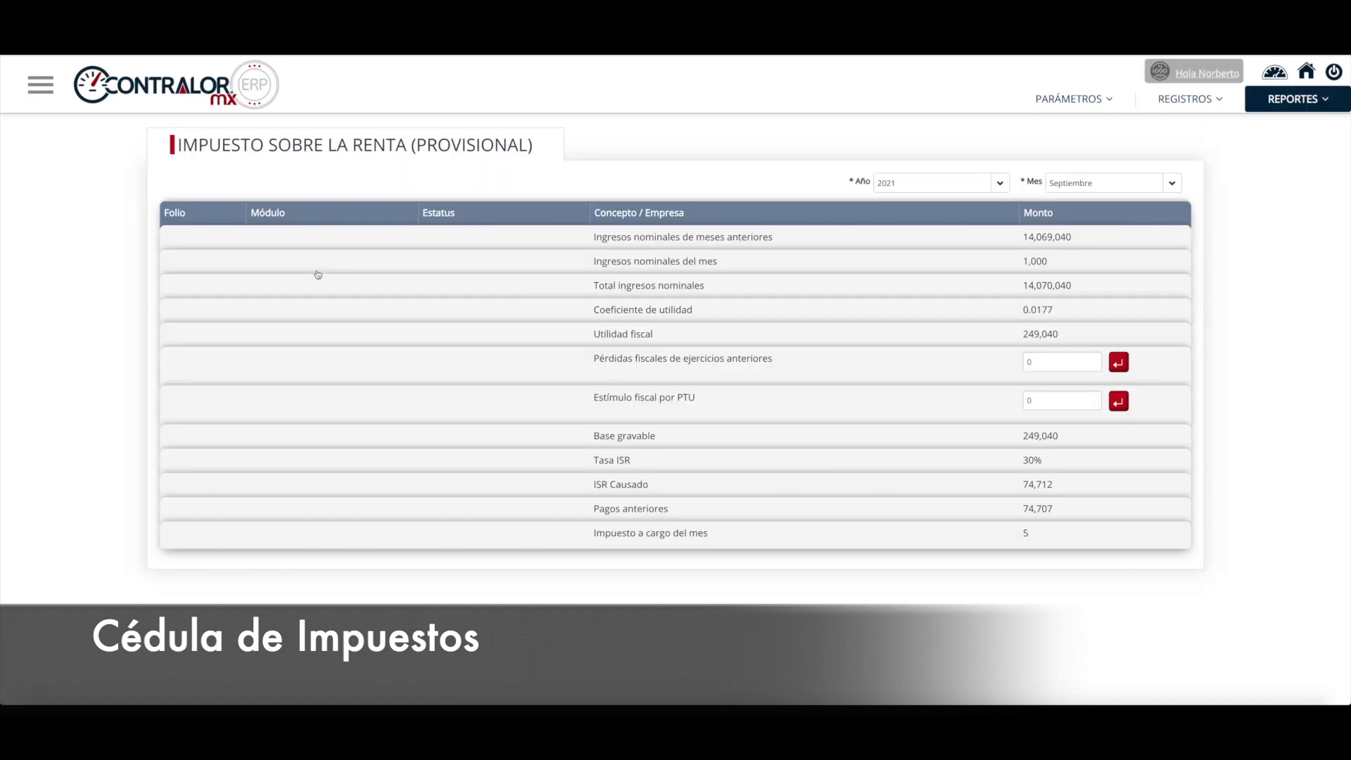
pyautogui.hotkey('alt', 'Left')
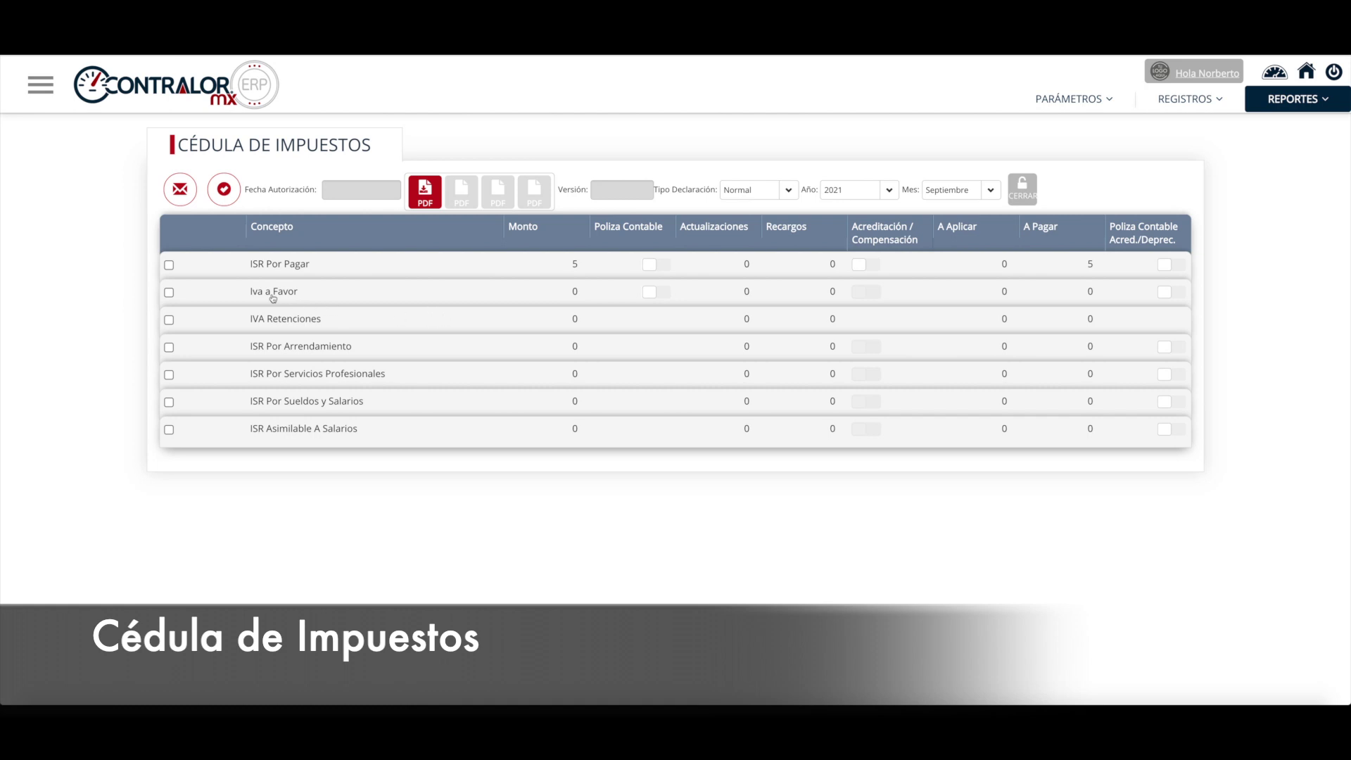
# Step: Set the schedule's month to Mayo again and start its authorization, declining the confirmation
pyautogui.click(962, 194)
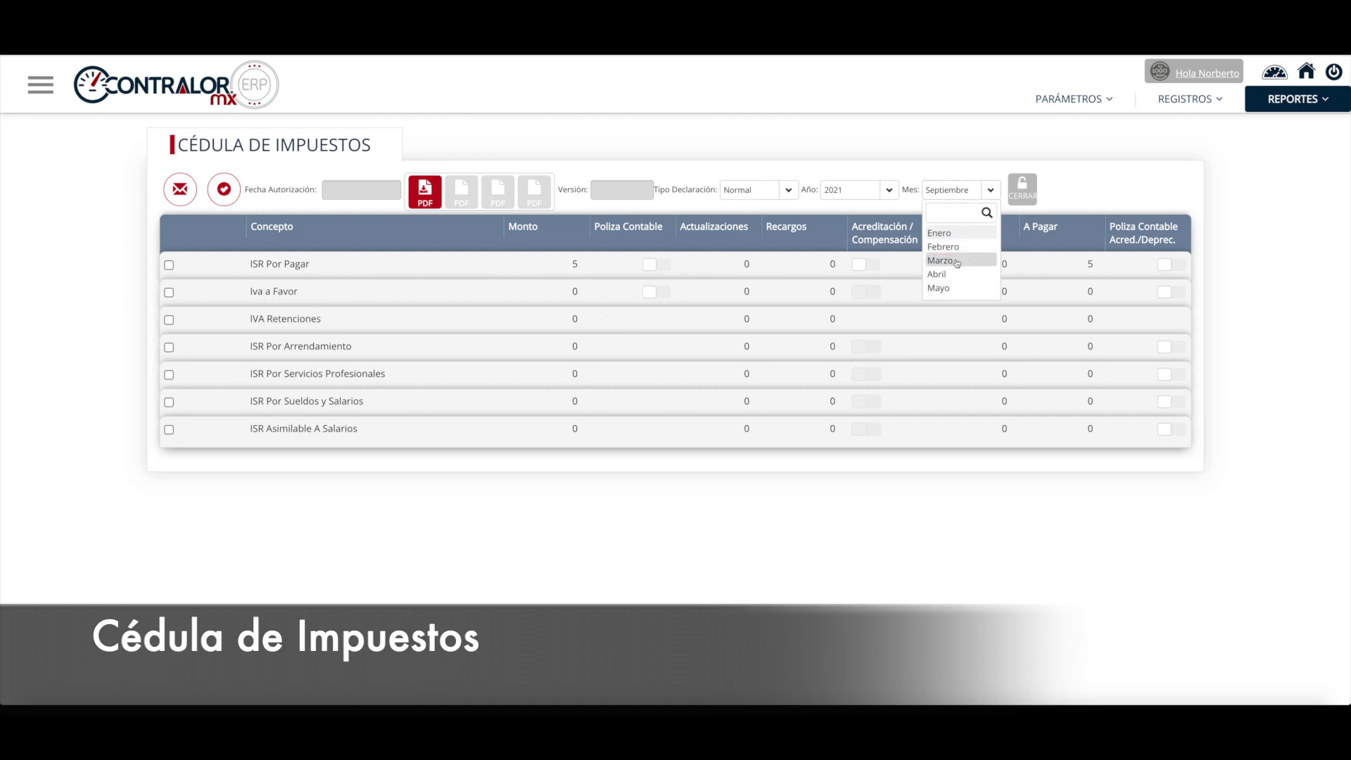
pyautogui.click(957, 289)
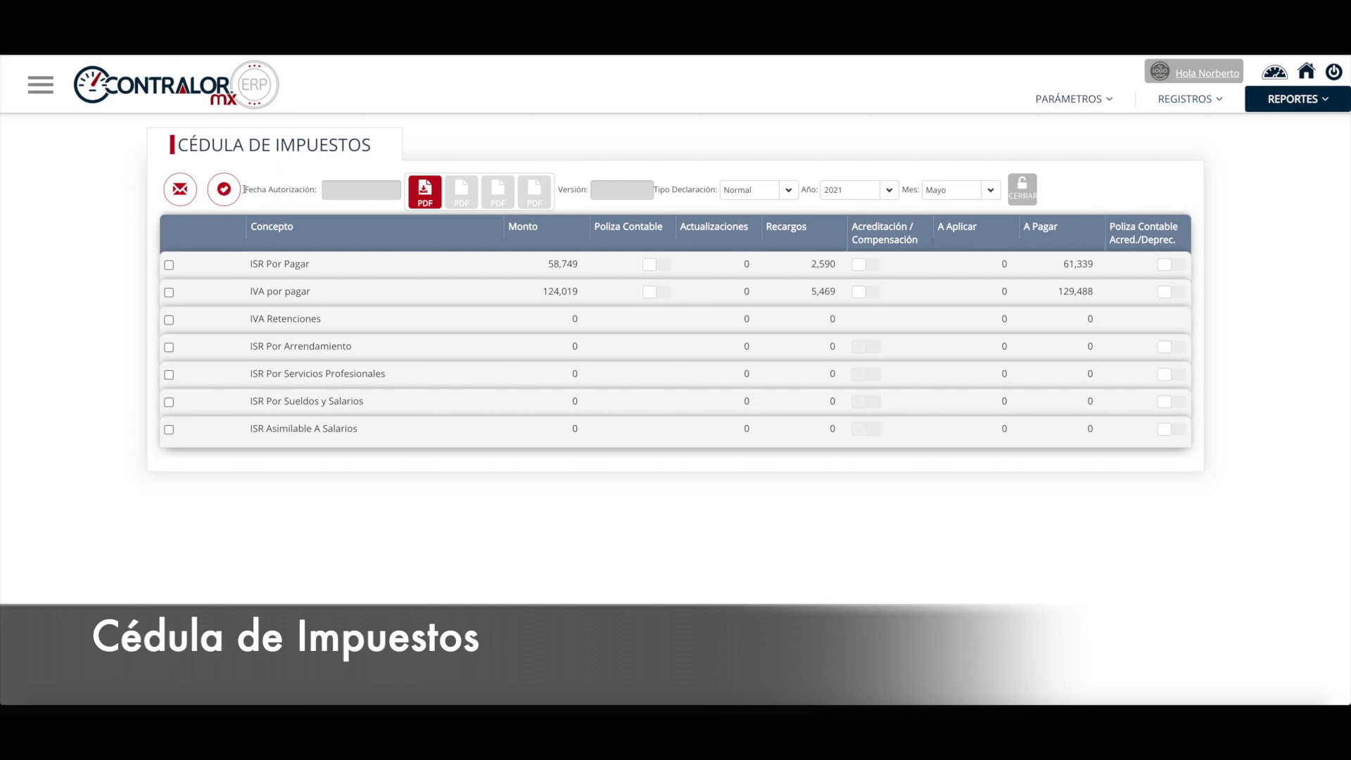
pyautogui.click(225, 191)
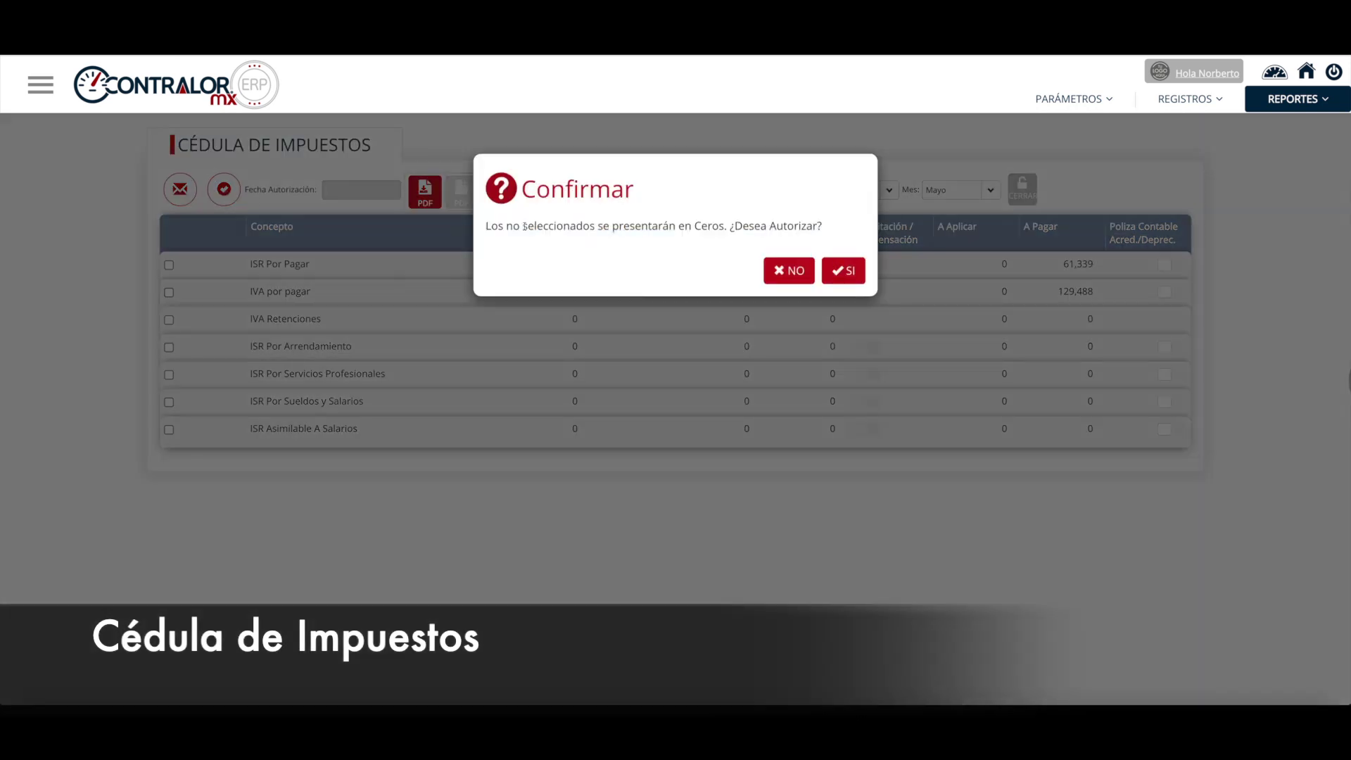
pyautogui.click(798, 273)
# Step: Select all seven tax concepts for the May 2021 declaration, from ISR Por Pagar through ISR Asimilable A Salarios
pyautogui.click(169, 265)
pyautogui.click(169, 292)
pyautogui.click(169, 319)
pyautogui.click(169, 347)
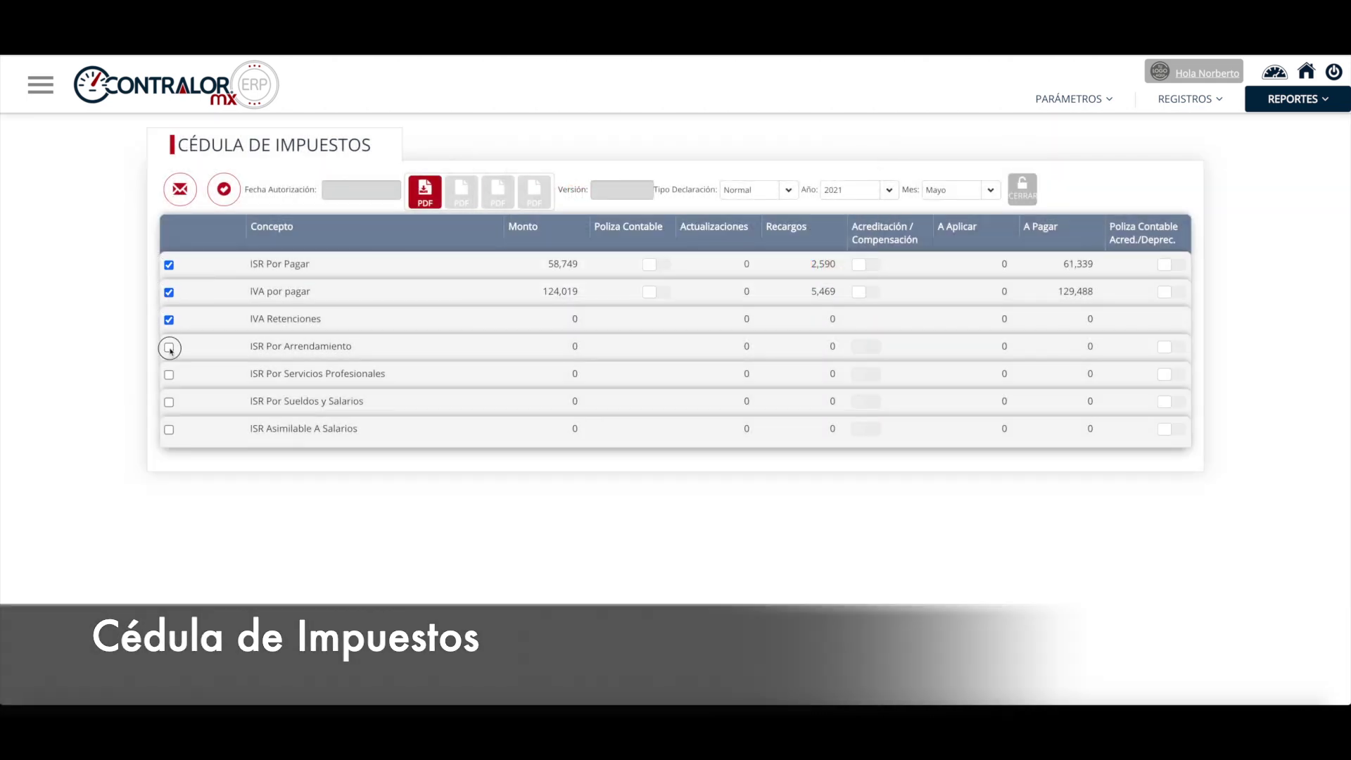
pyautogui.click(169, 374)
pyautogui.click(169, 403)
pyautogui.click(169, 429)
# Step: Open the Acreditaciones y Compensaciones of ISR Por Pagar and examine the available operations and the tax total
pyautogui.click(869, 266)
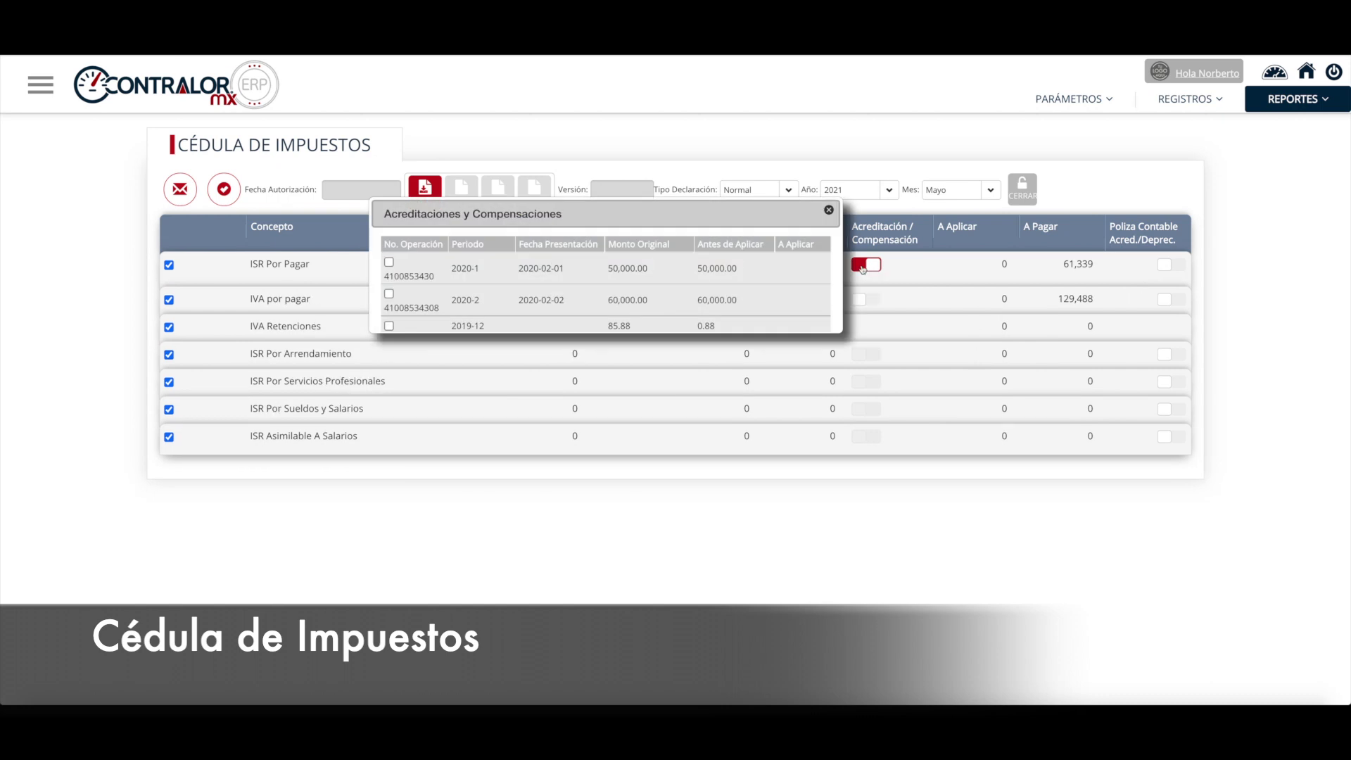
pyautogui.scroll(2, 754, 286)
pyautogui.scroll(-2, 729, 289)
pyautogui.scroll(2, 729, 289)
pyautogui.scroll(-3, 721, 289)
pyautogui.scroll(3, 721, 289)
pyautogui.scroll(-2, 566, 273)
pyautogui.scroll(2, 567, 273)
pyautogui.scroll(-2, 567, 273)
pyautogui.scroll(-1, 566, 273)
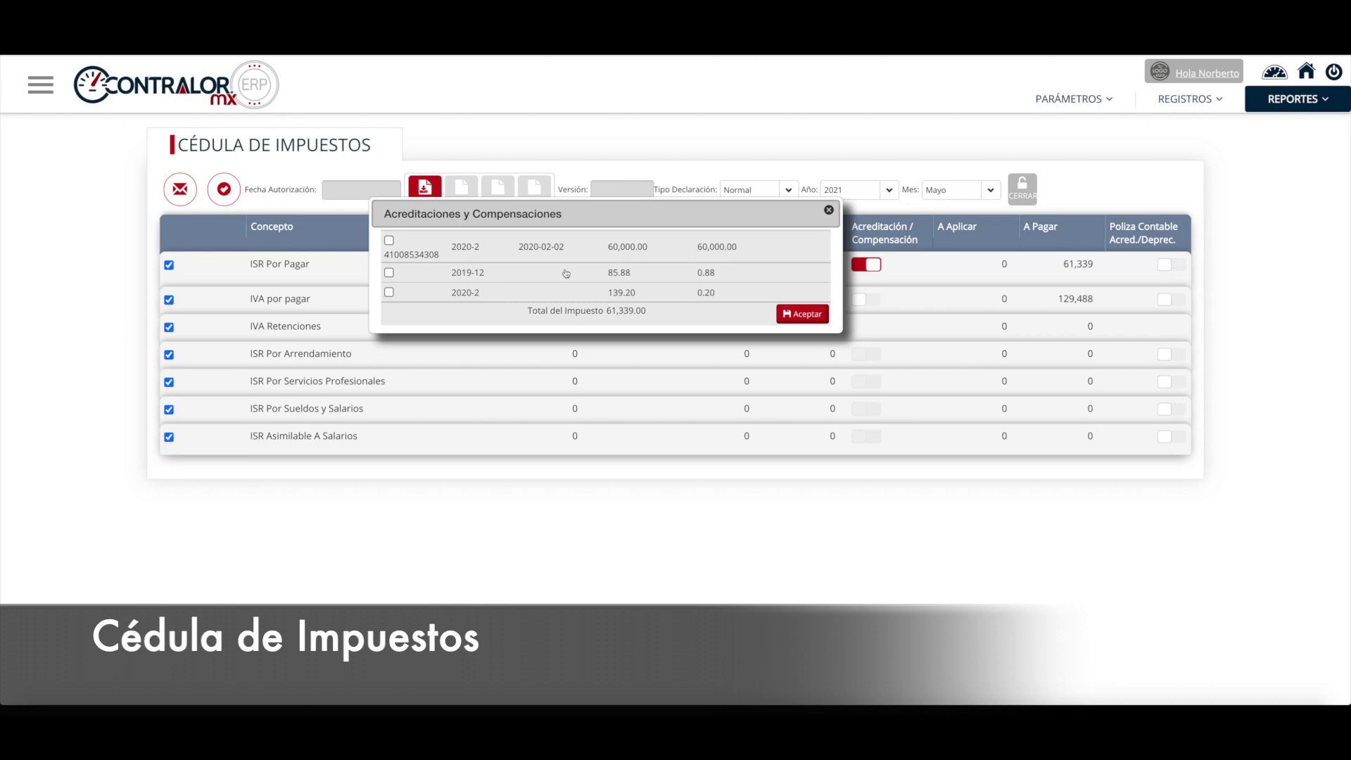
pyautogui.scroll(1, 566, 273)
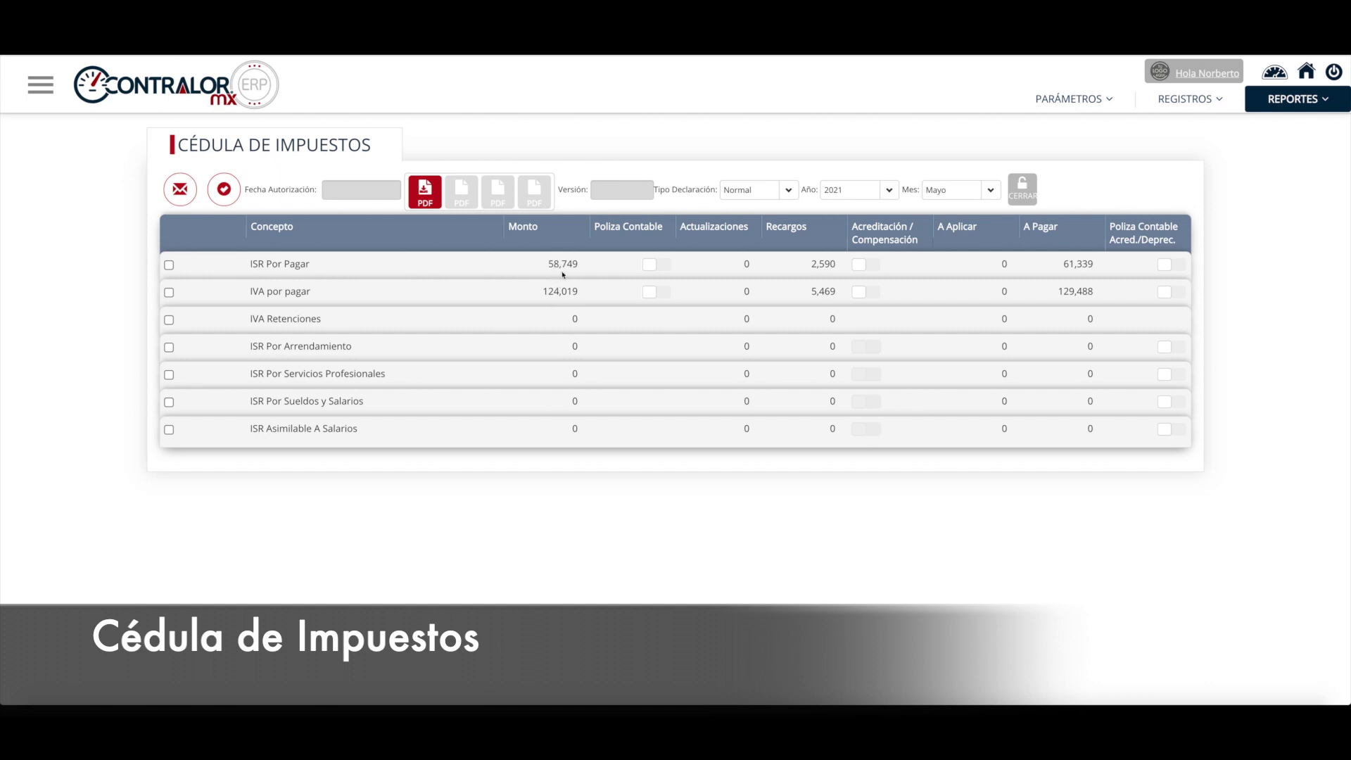
# Step: Show and hide the Póliza Contable of ISR Por Pagar, and do the same for IVA por pagar
pyautogui.click(655, 269)
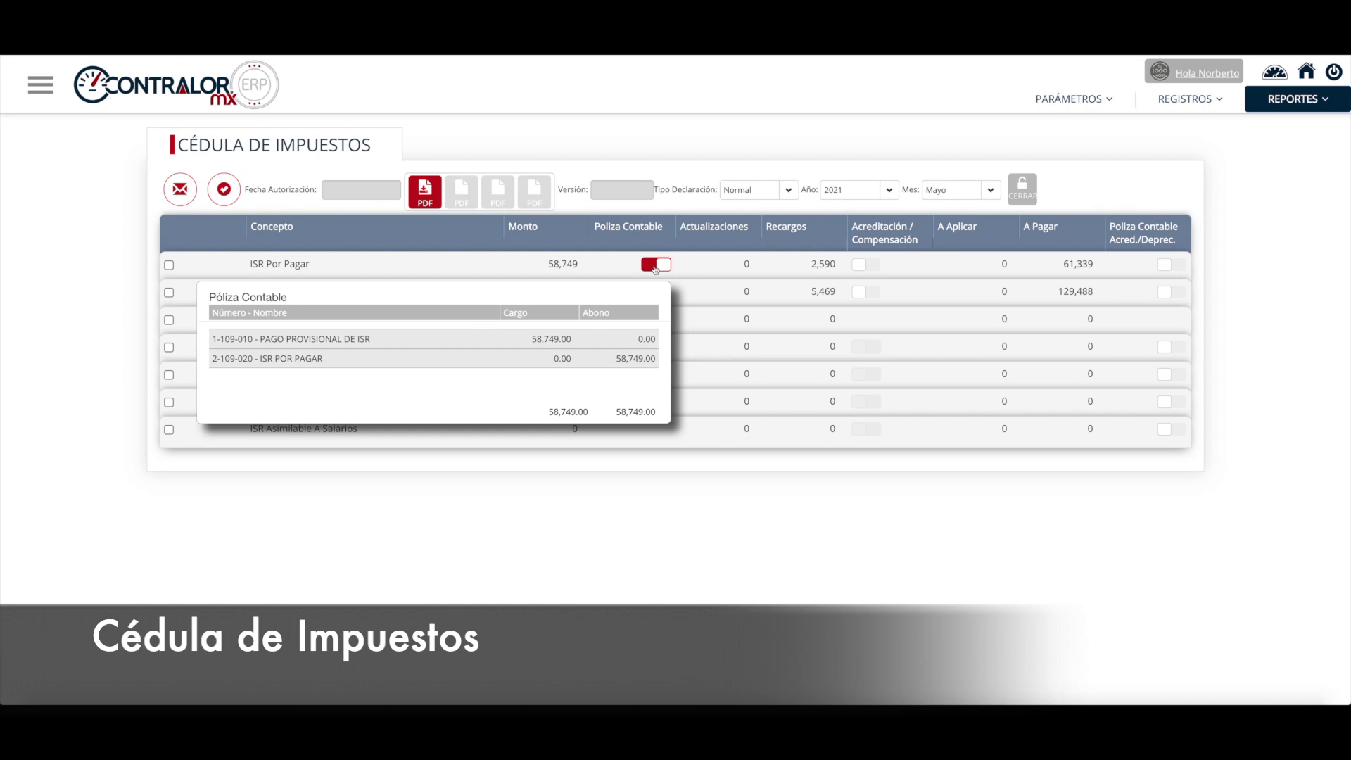
pyautogui.click(654, 266)
pyautogui.click(654, 292)
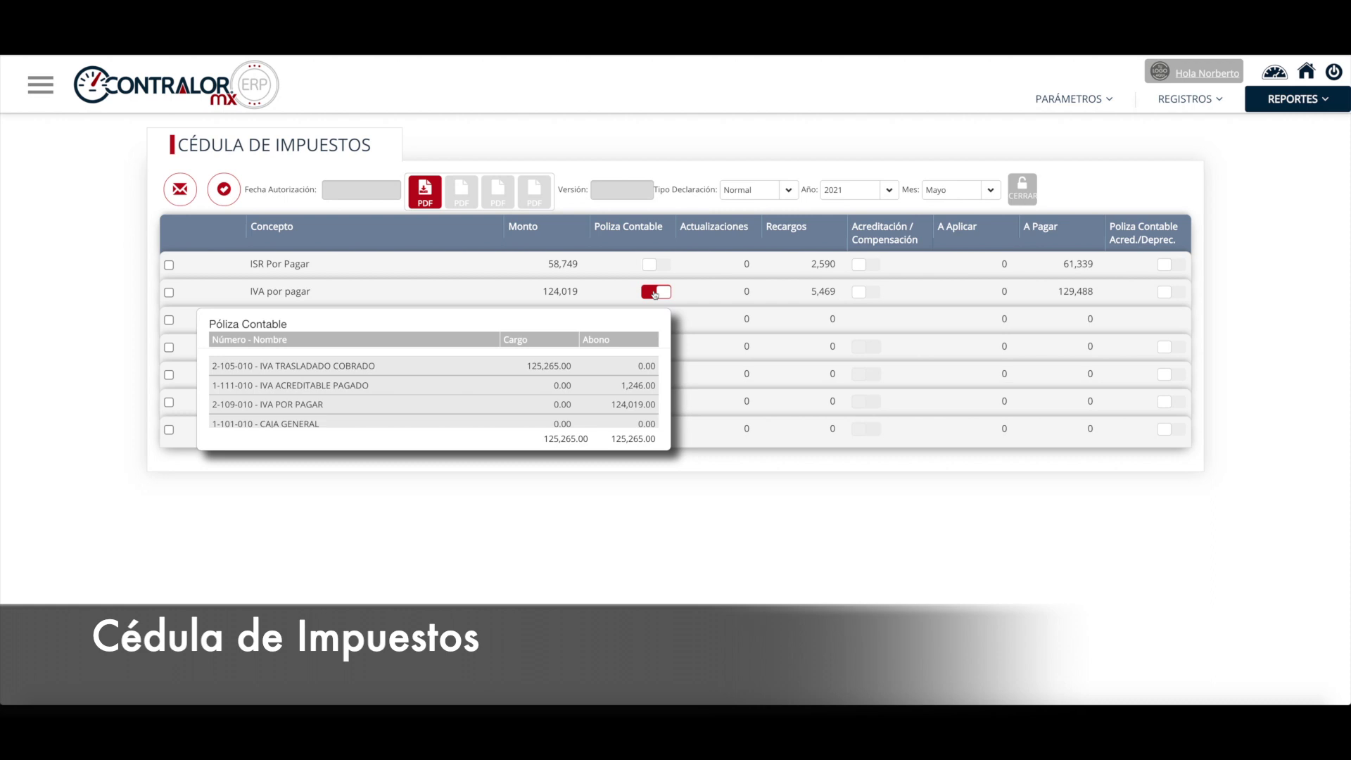
pyautogui.click(655, 293)
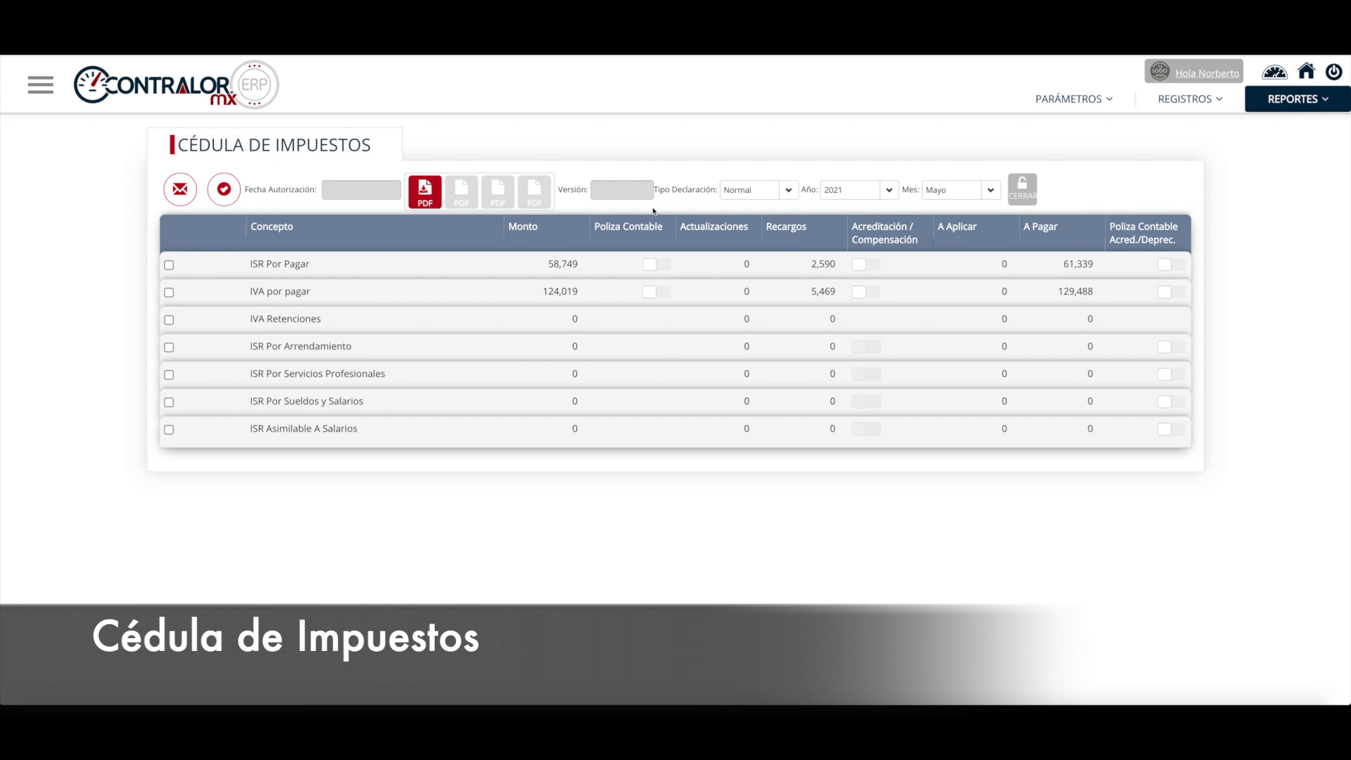
# Step: Download the May 2021 tax schedule as a PDF and open the file
pyautogui.click(426, 197)
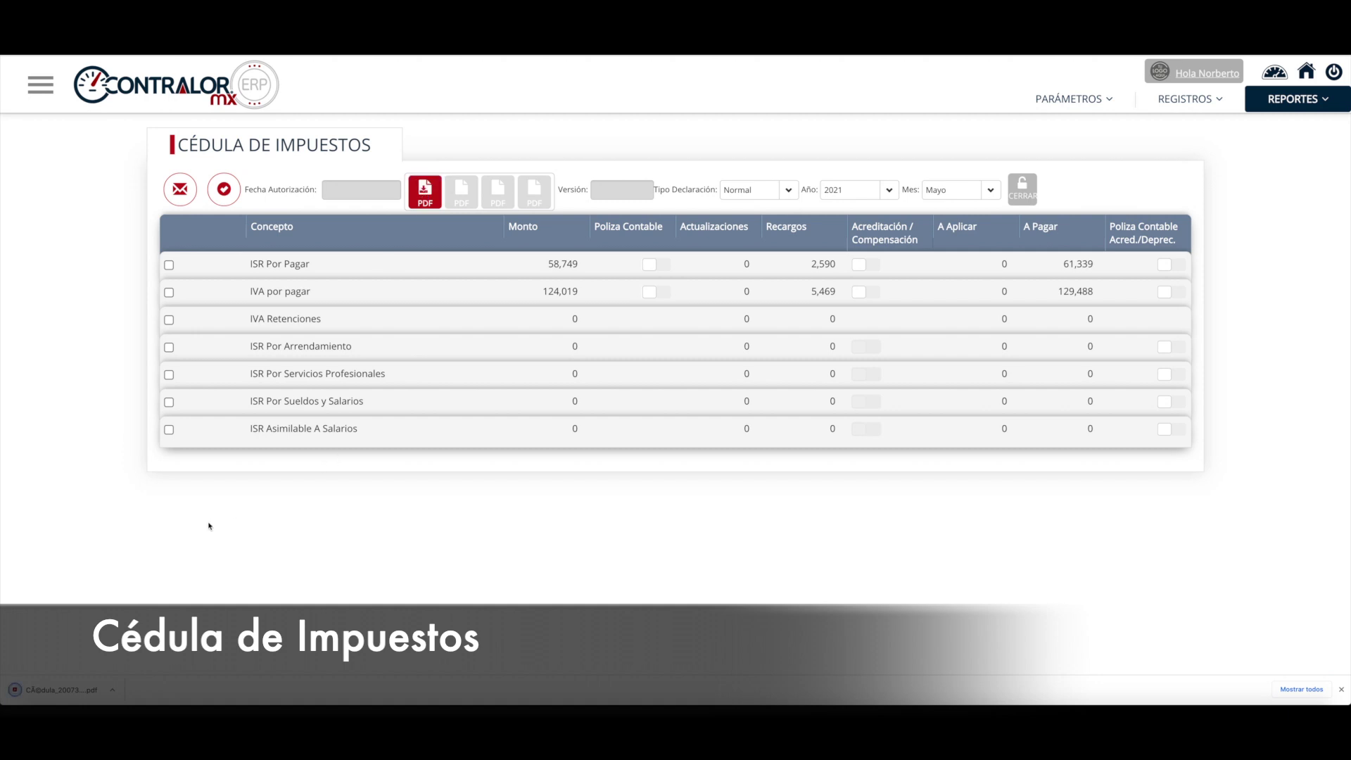
pyautogui.click(53, 691)
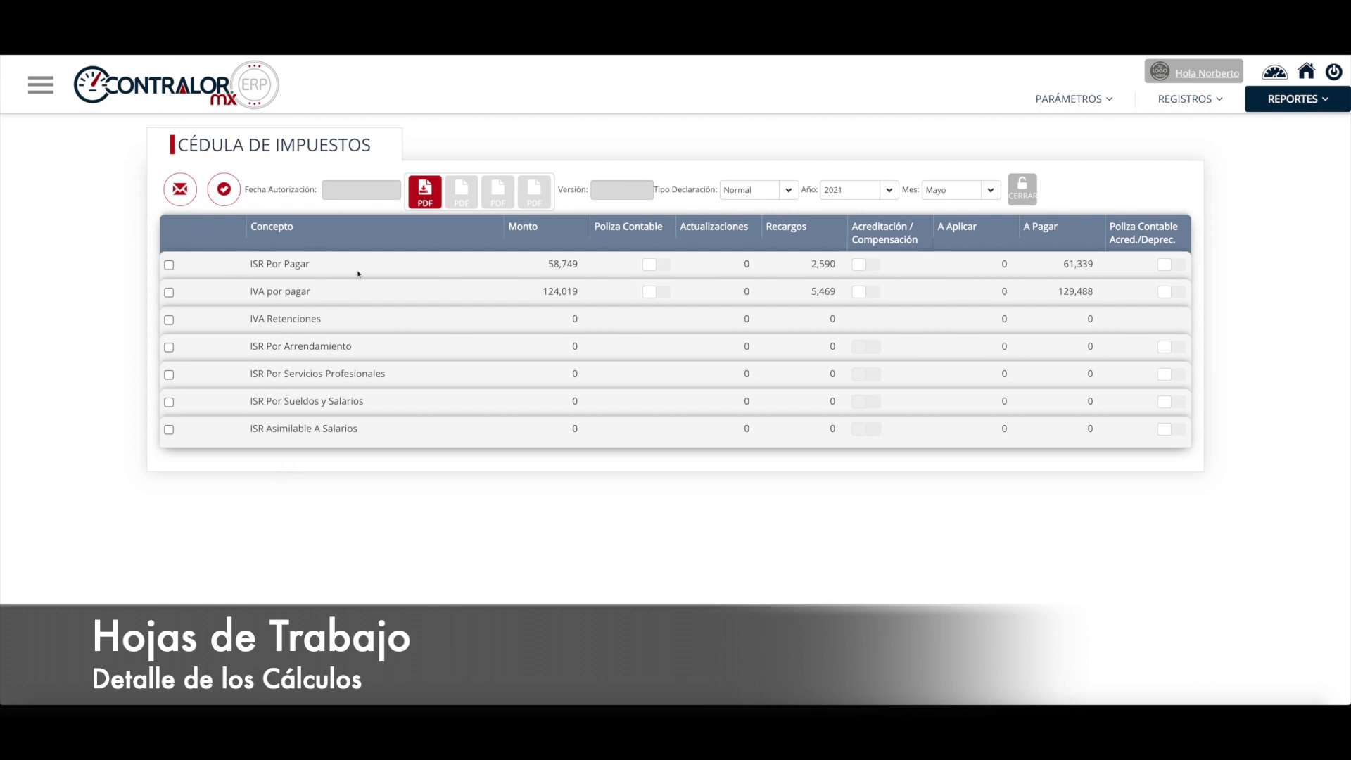
# Step: Examine the fiscal worksheets offered under the accounting reports in both the main and the side navigation, leaving the schedule open
pyautogui.click(1295, 105)
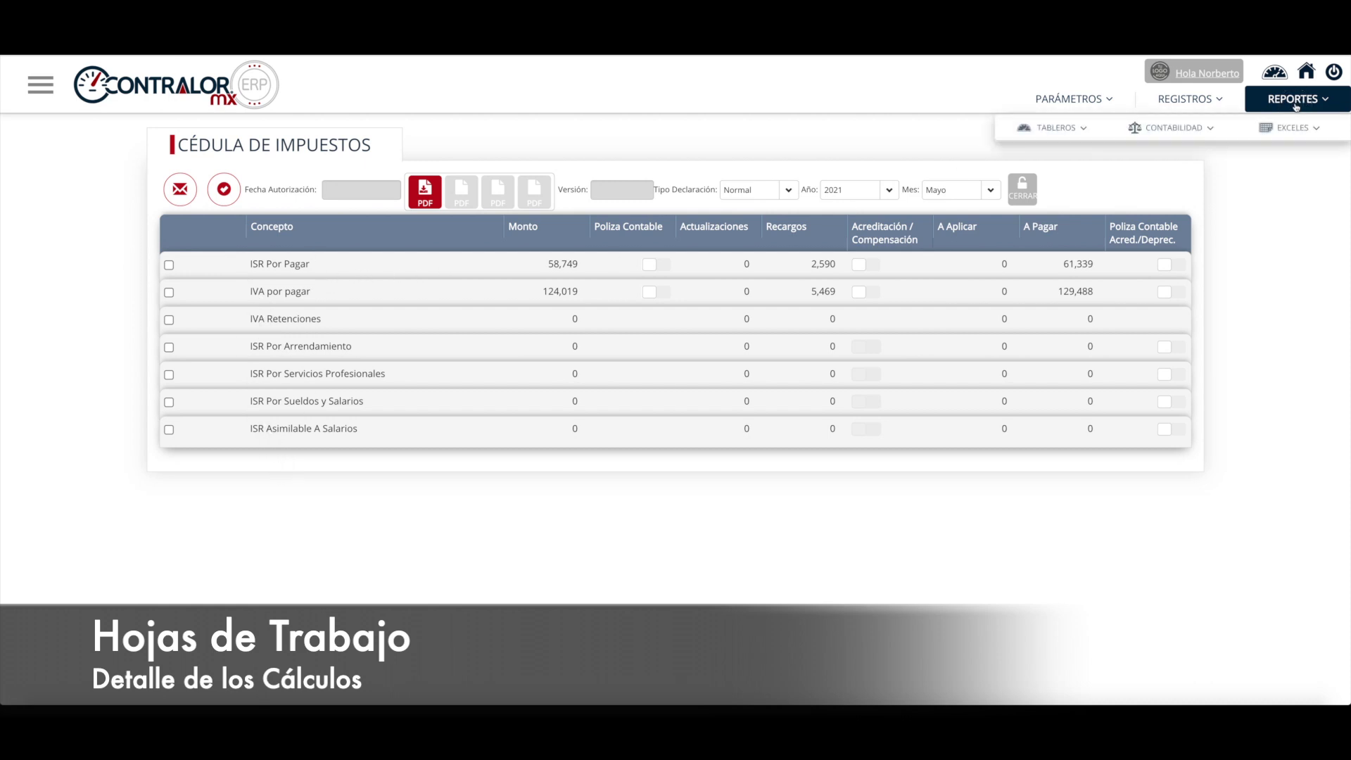
pyautogui.click(1206, 132)
pyautogui.click(1205, 157)
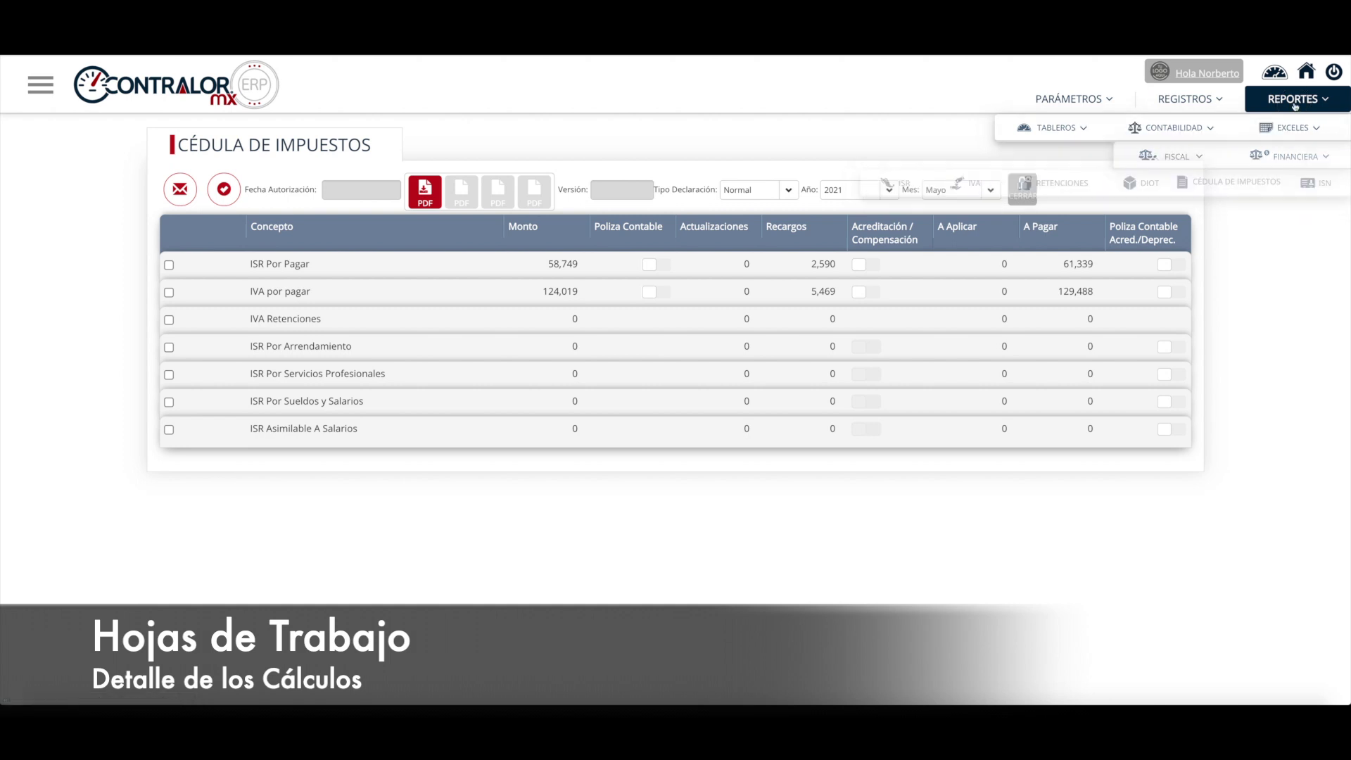
pyautogui.click(40, 85)
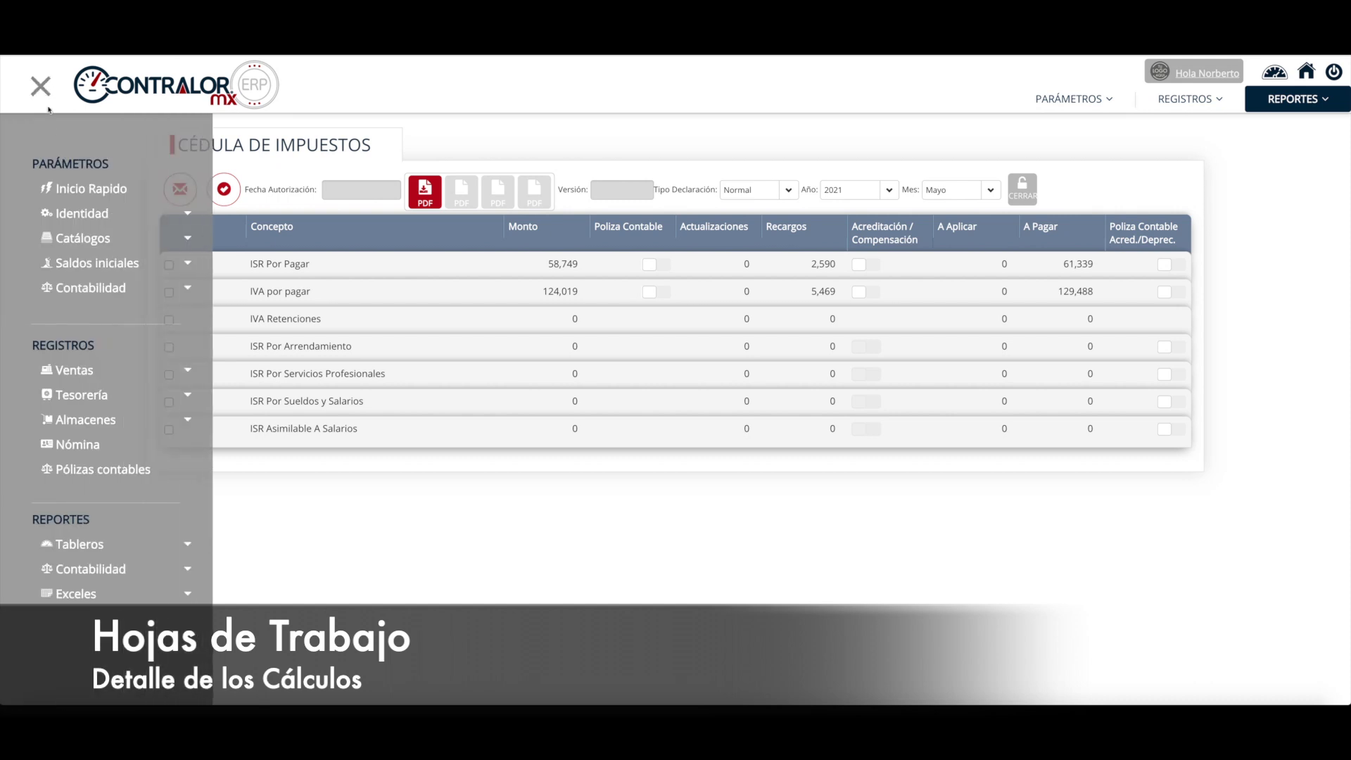
pyautogui.click(111, 568)
pyautogui.click(111, 594)
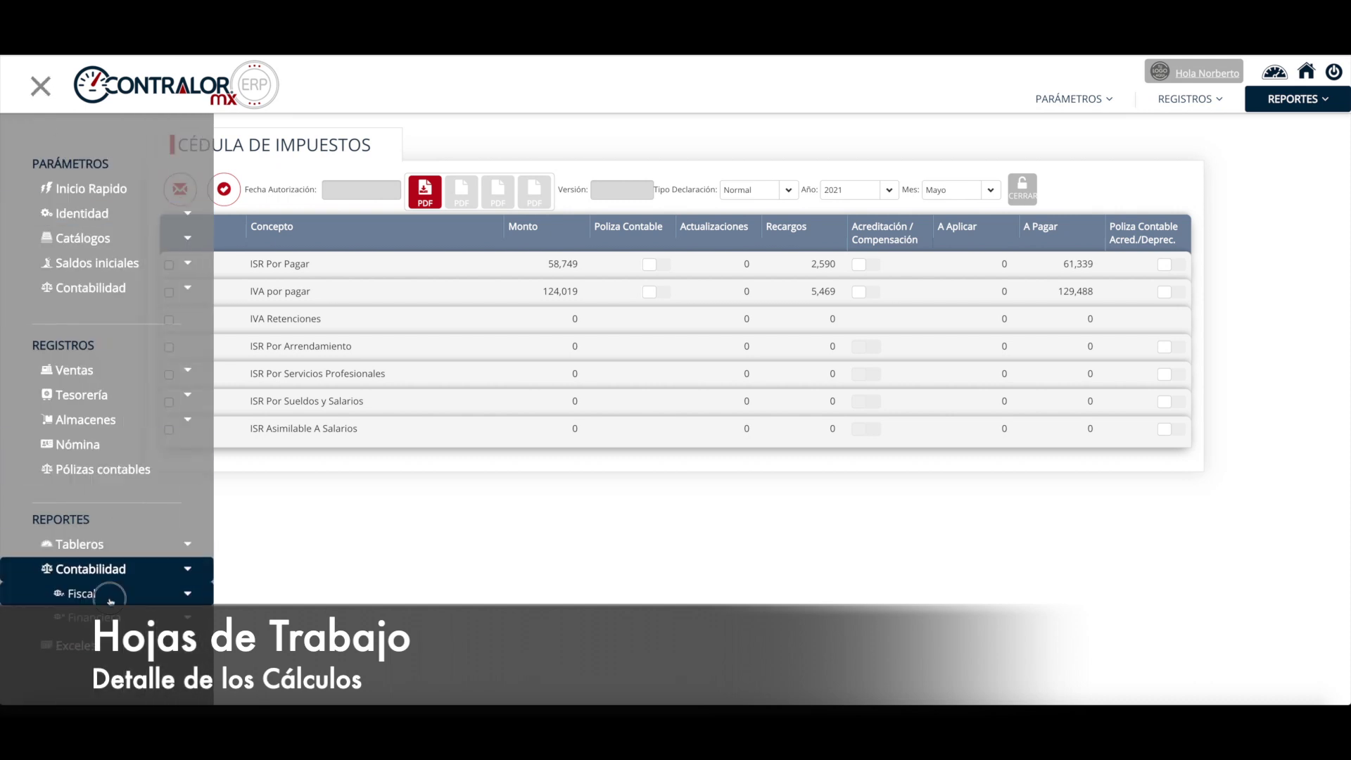
pyautogui.scroll(-1, 106, 563)
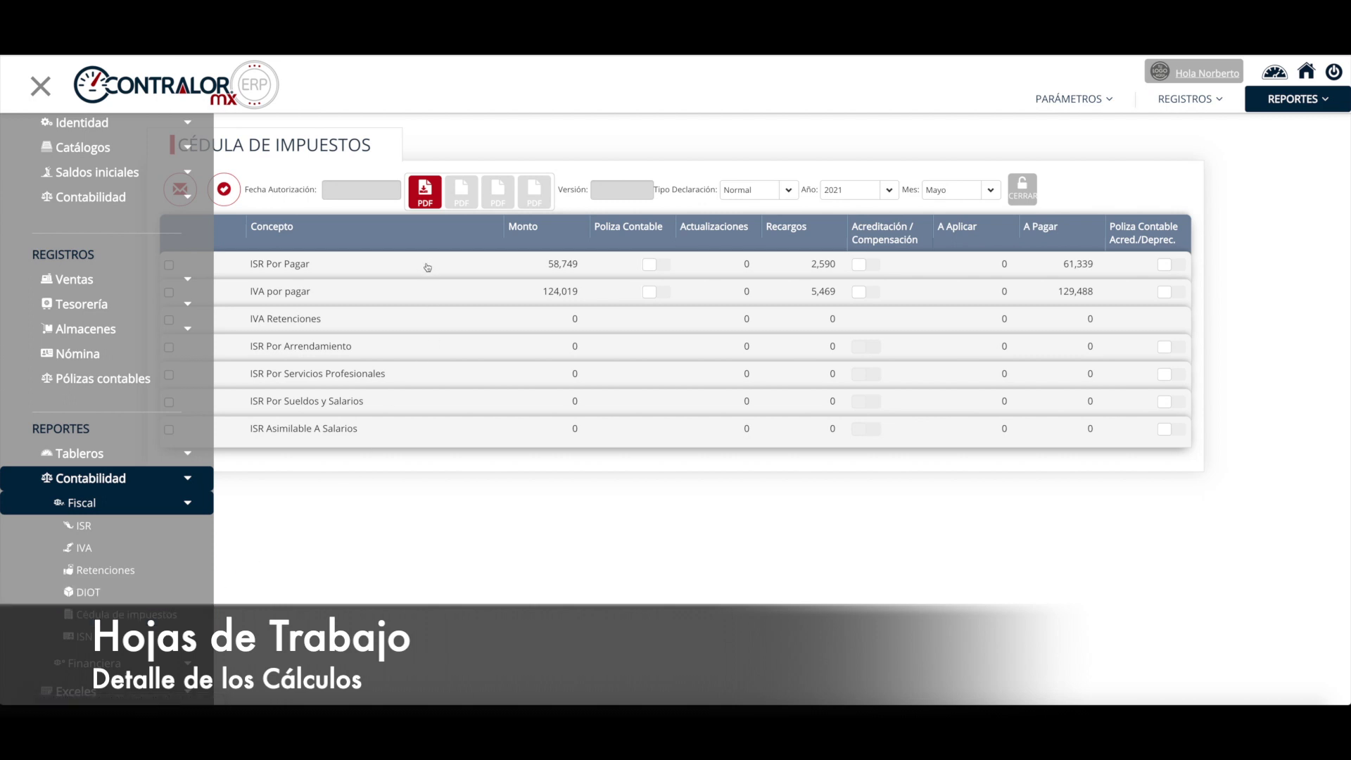
pyautogui.click(41, 86)
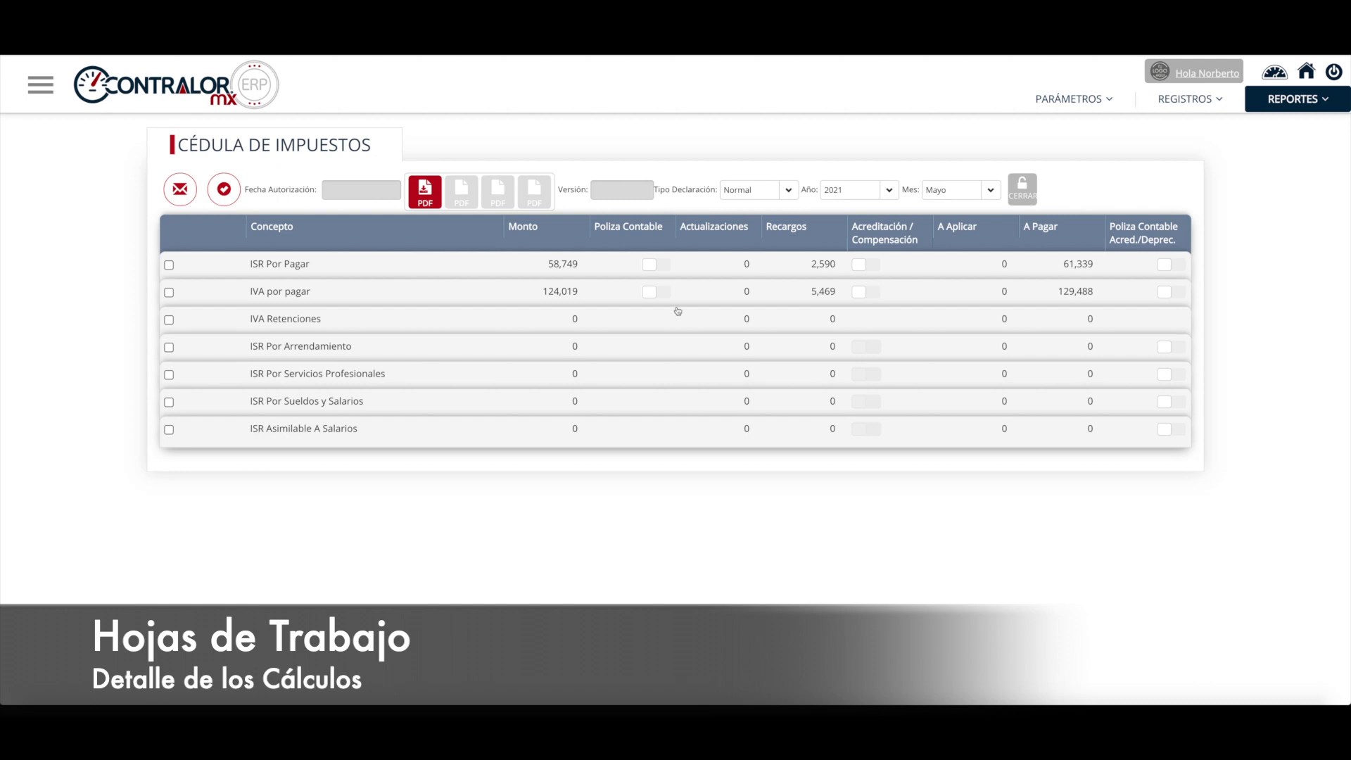
# Step: Open the ISR worksheet from the fiscal accounting reports and set its month to Mayo
pyautogui.click(1284, 108)
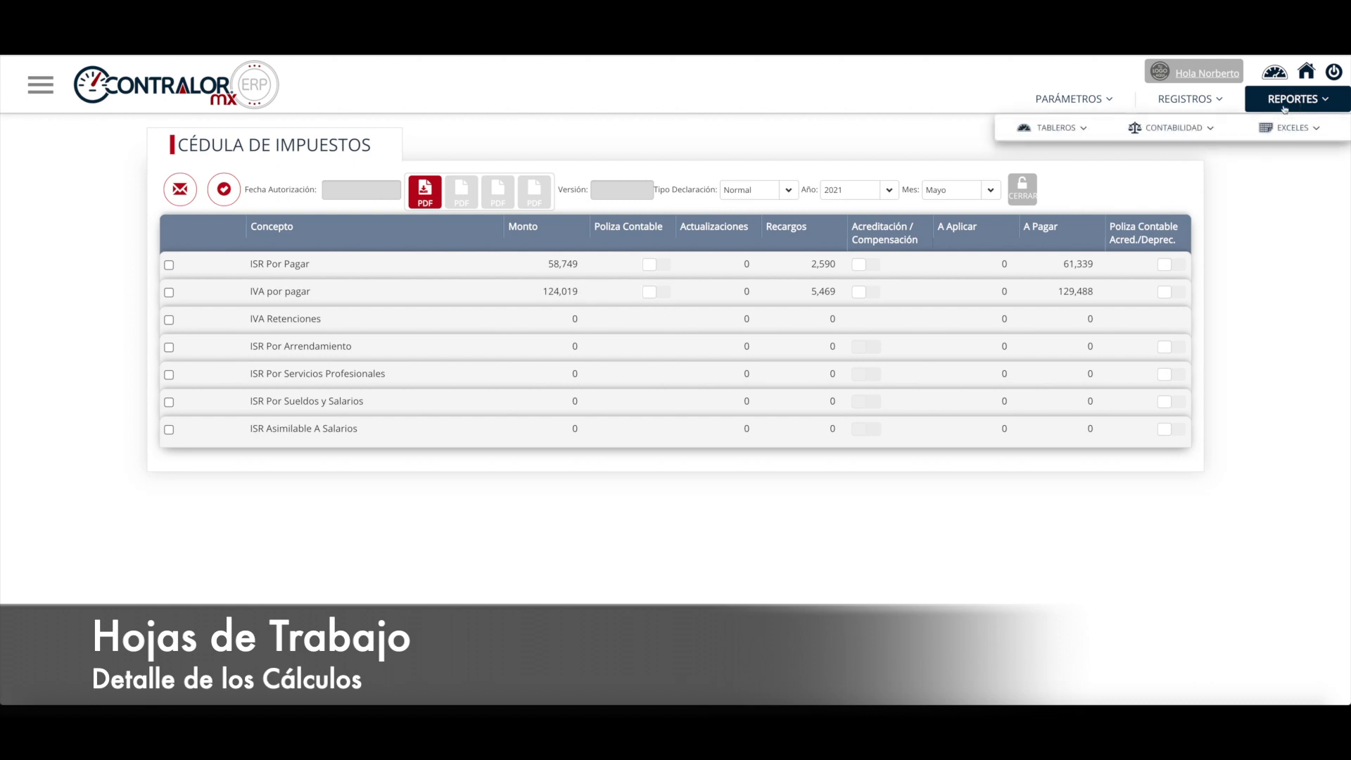
pyautogui.click(1200, 132)
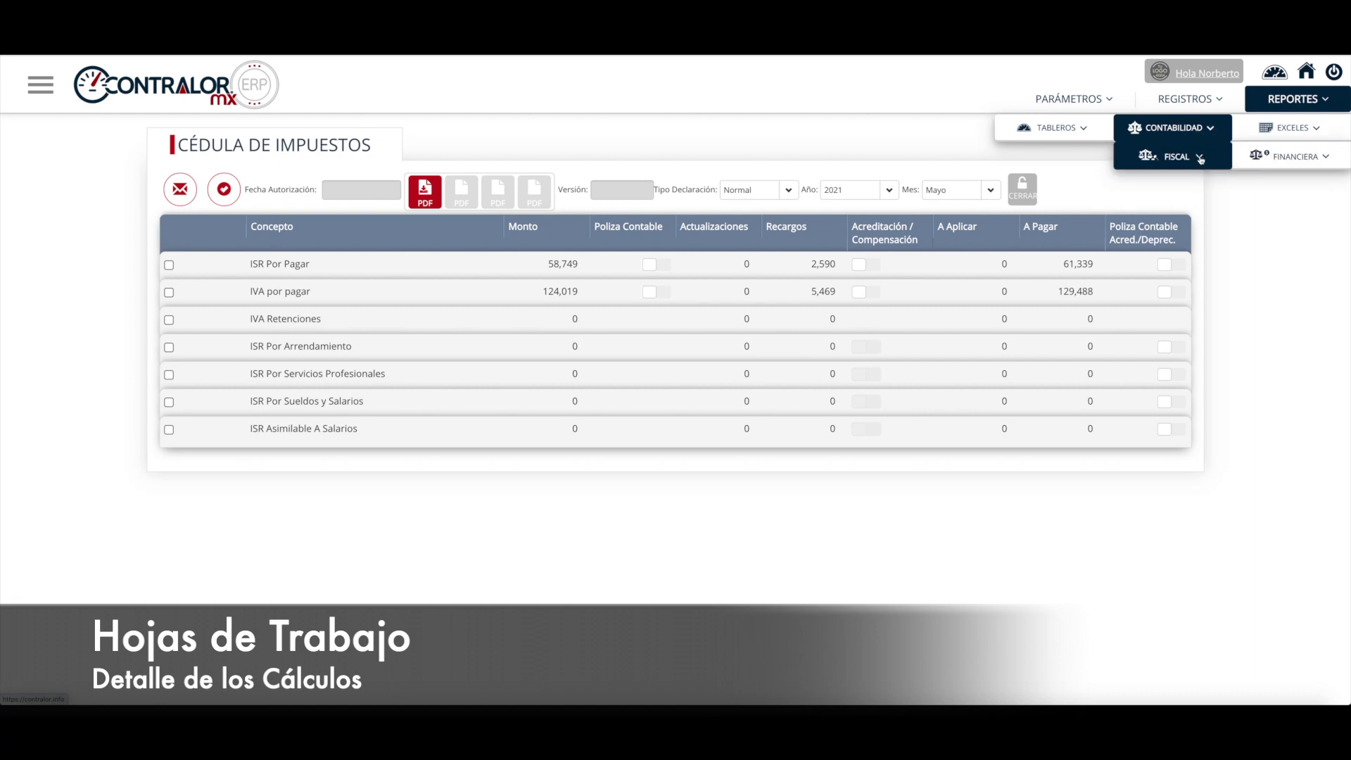
pyautogui.click(1201, 159)
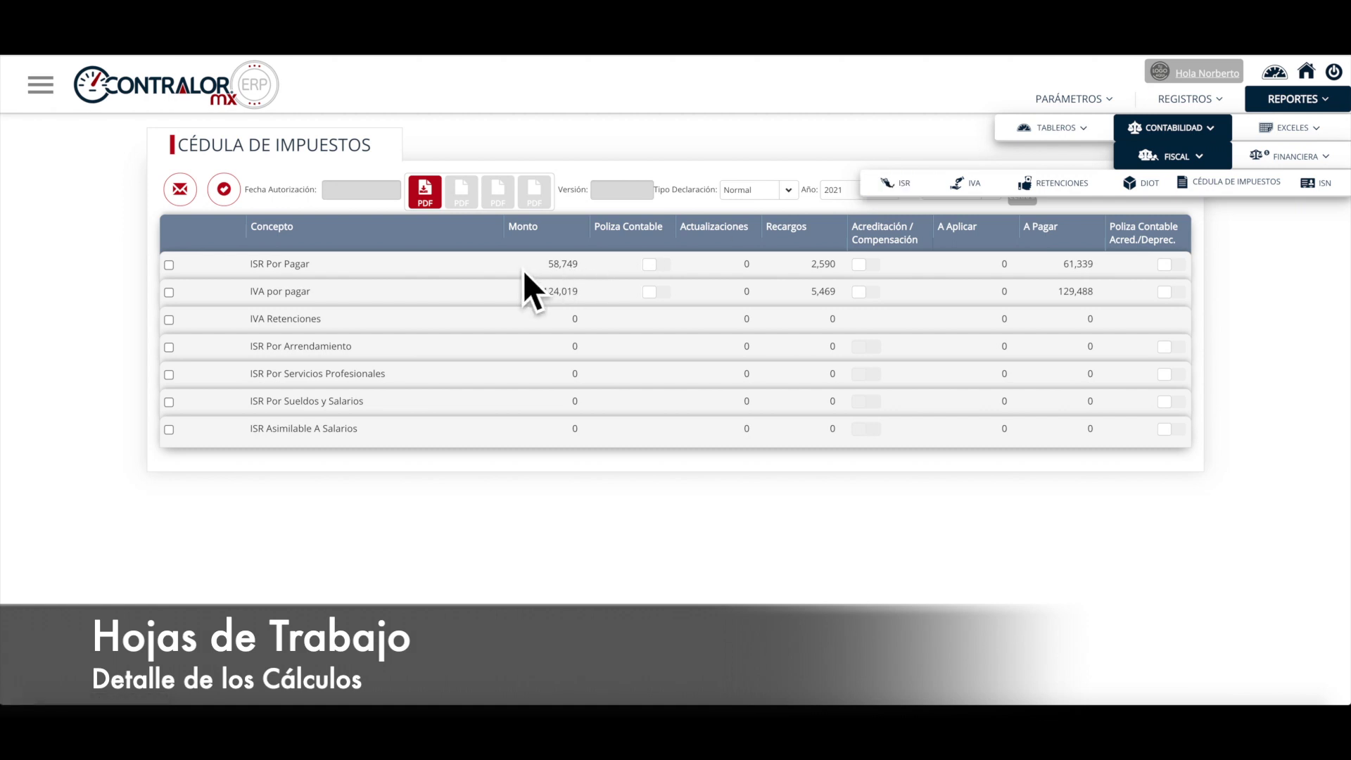
pyautogui.click(904, 185)
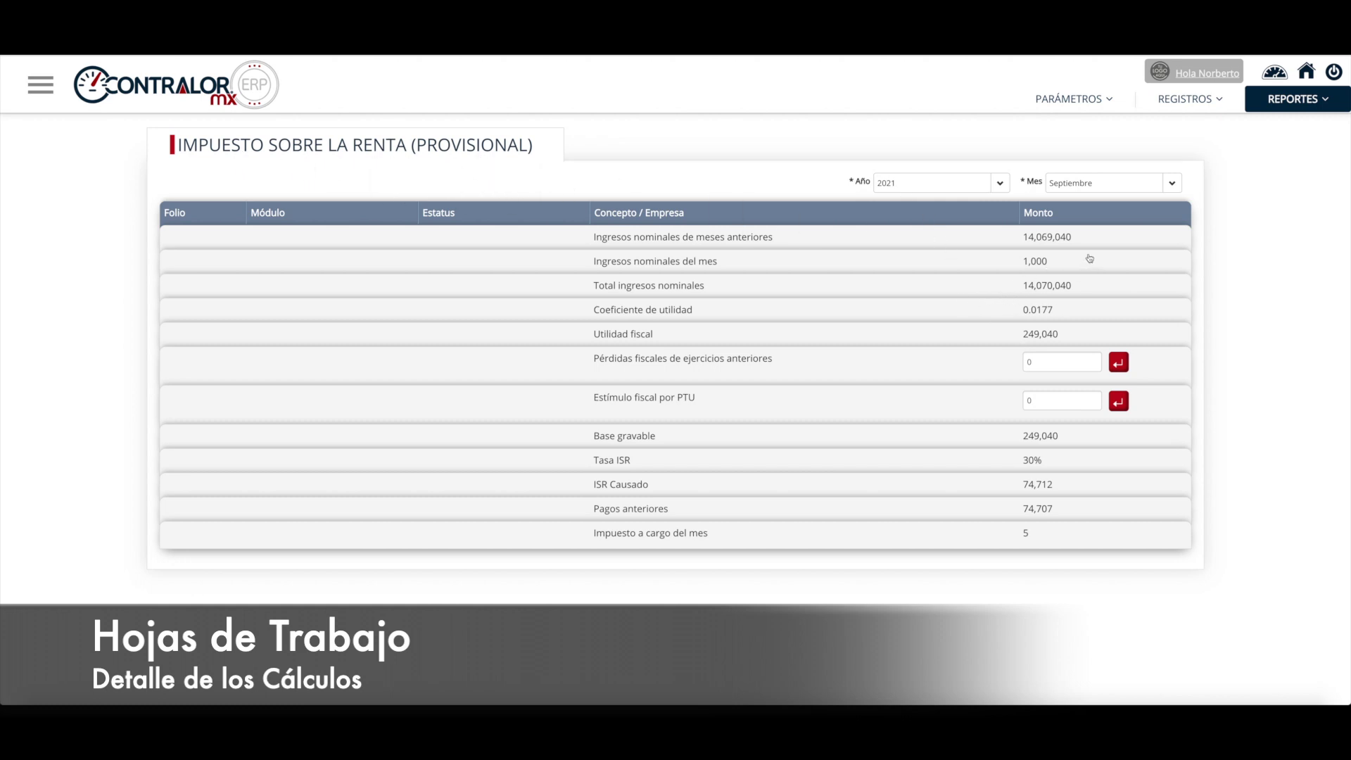
pyautogui.click(1094, 187)
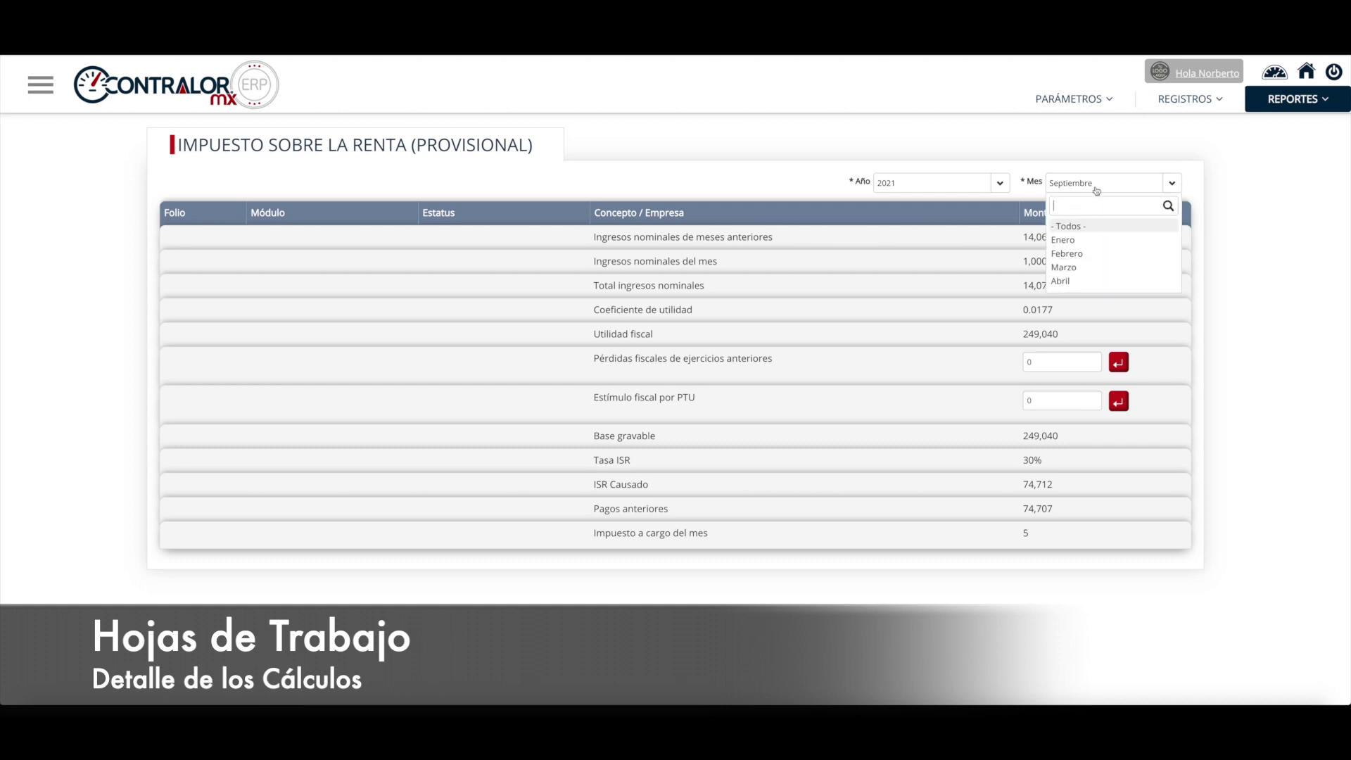
pyautogui.scroll(-2, 1090, 272)
pyautogui.click(1090, 282)
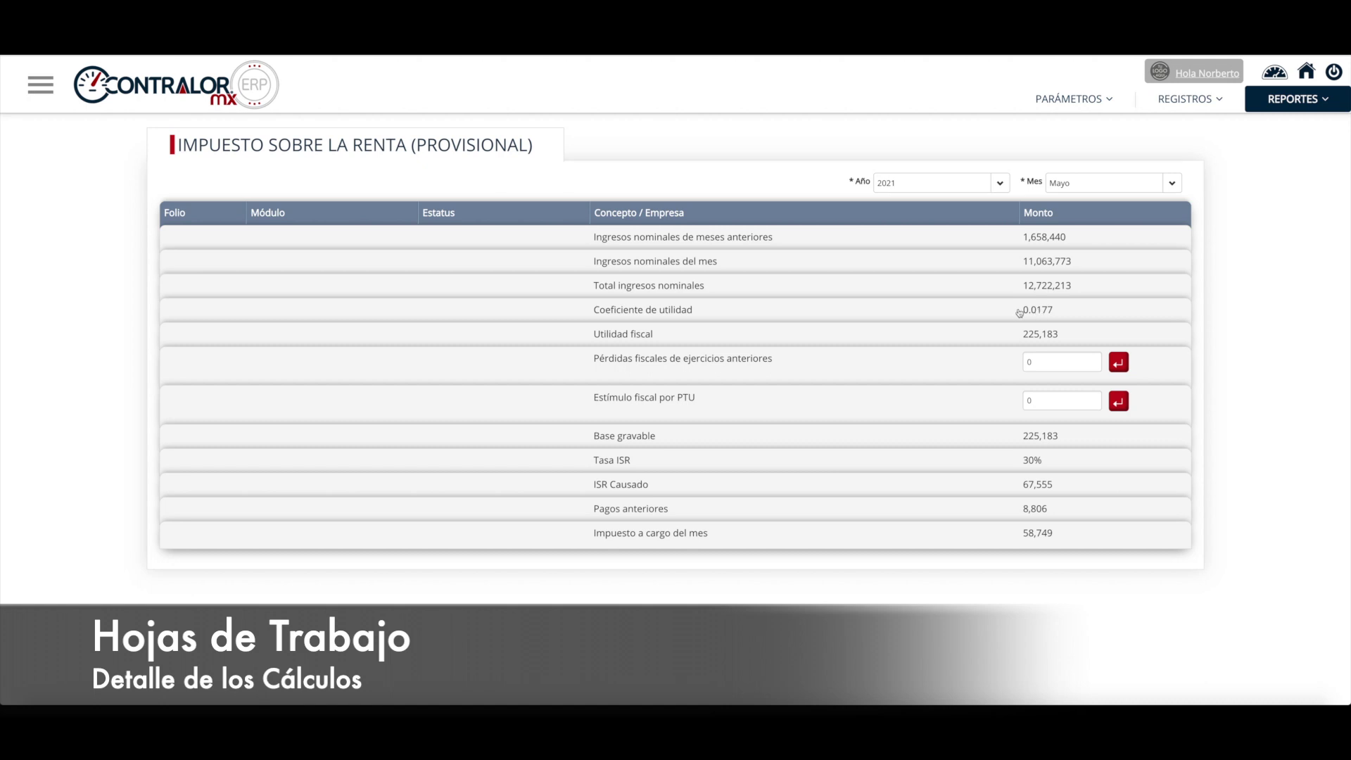
# Step: Examine the entry fields for Pérdidas fiscales de ejercicios anteriores and Estímulo fiscal por PTU without entering amounts
pyautogui.click(1032, 365)
pyautogui.click(1031, 395)
pyautogui.click(1035, 363)
pyautogui.click(1041, 401)
# Step: Expand Ingresos nominales del mes and review its invoicing breakdown by customer
pyautogui.click(824, 268)
pyautogui.scroll(-4, 824, 333)
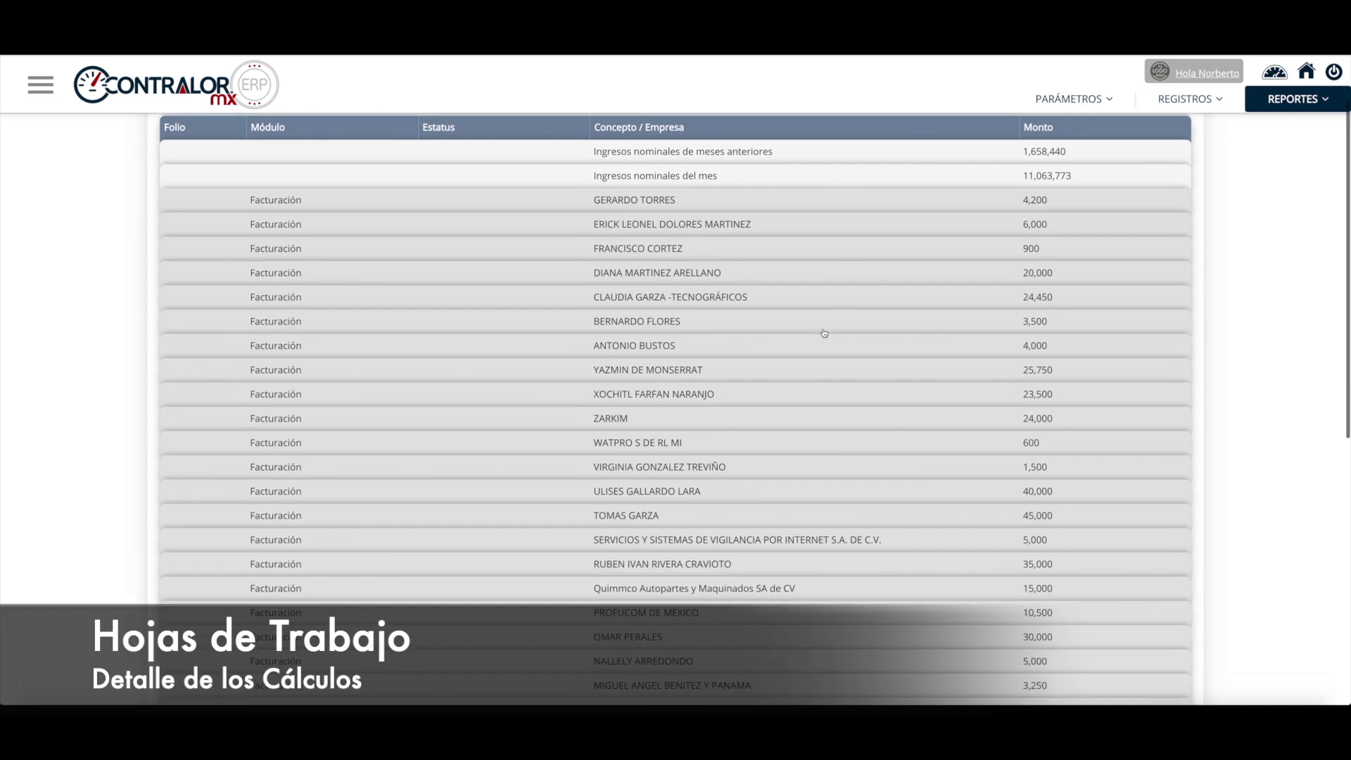
pyautogui.scroll(-3, 824, 333)
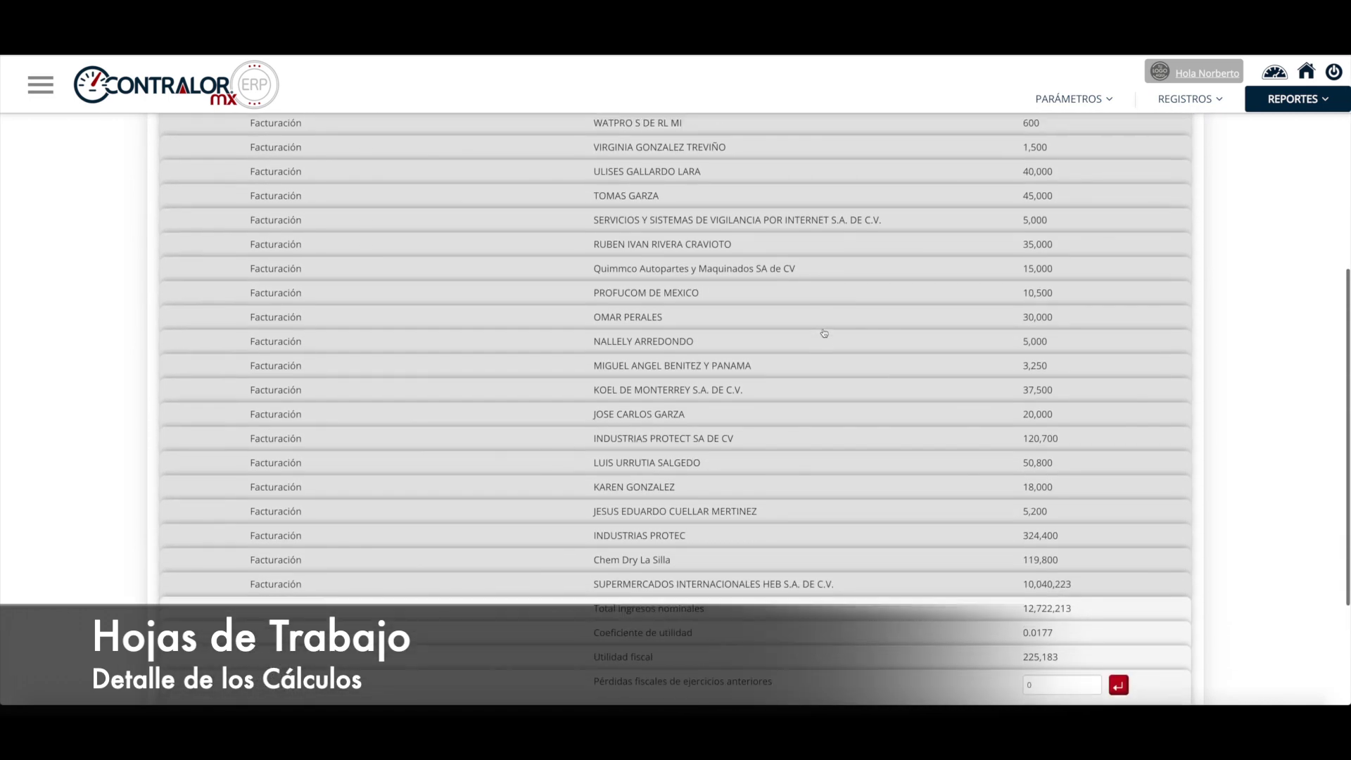
pyautogui.scroll(6, 824, 333)
pyautogui.scroll(1, 824, 333)
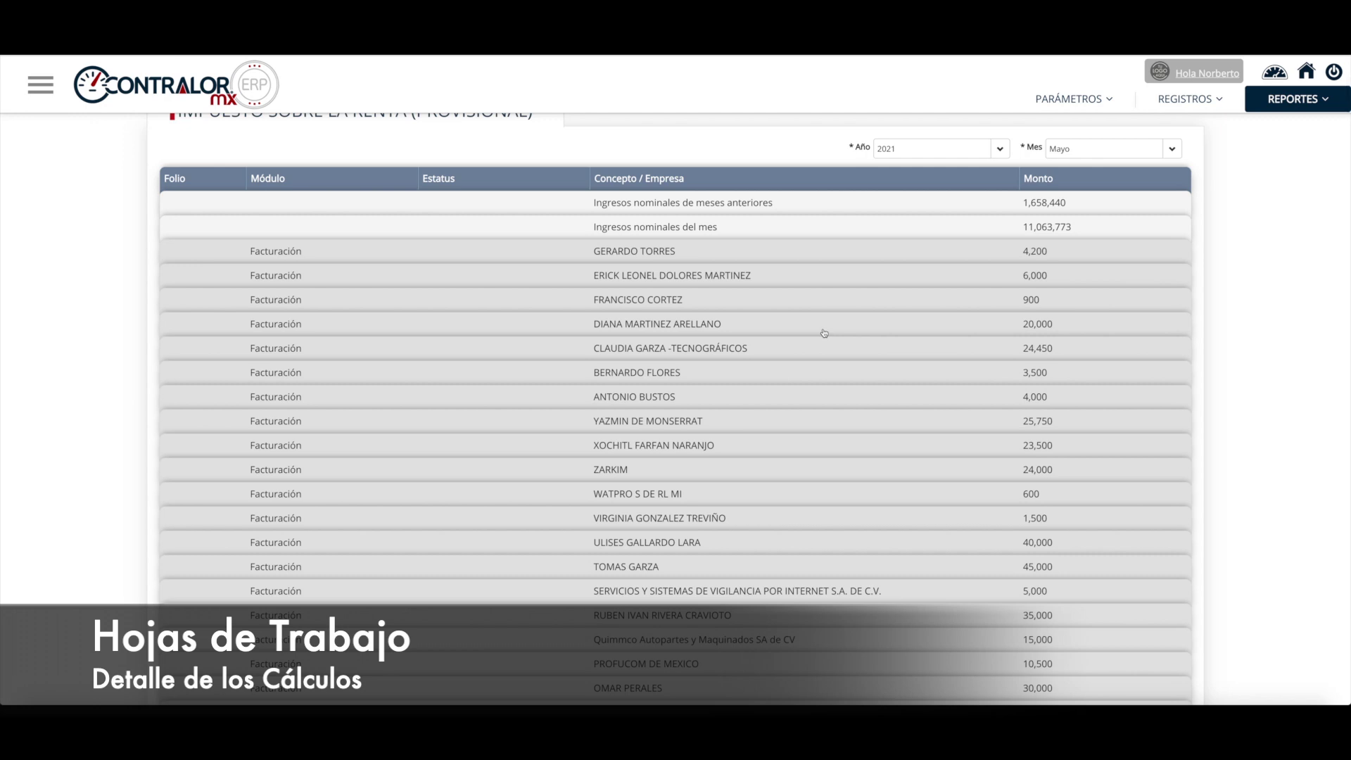
pyautogui.scroll(-3, 824, 333)
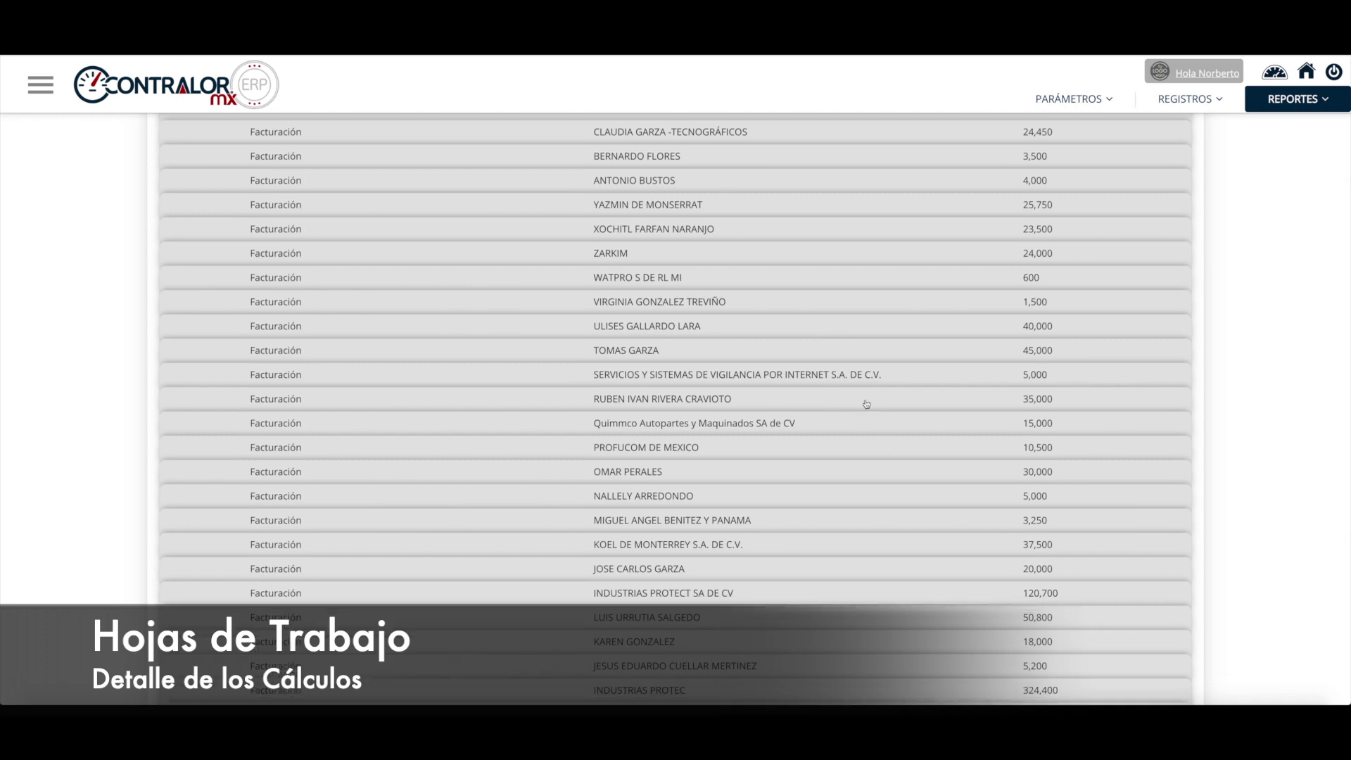
pyautogui.scroll(-2, 855, 485)
# Step: Expand the invoices of Industrias Protect, Industrias Protec, Chem Dry La Silla and Supermercados Internacionales HEB, and collapse the Ingresos nominales del mes breakdown
pyautogui.click(859, 496)
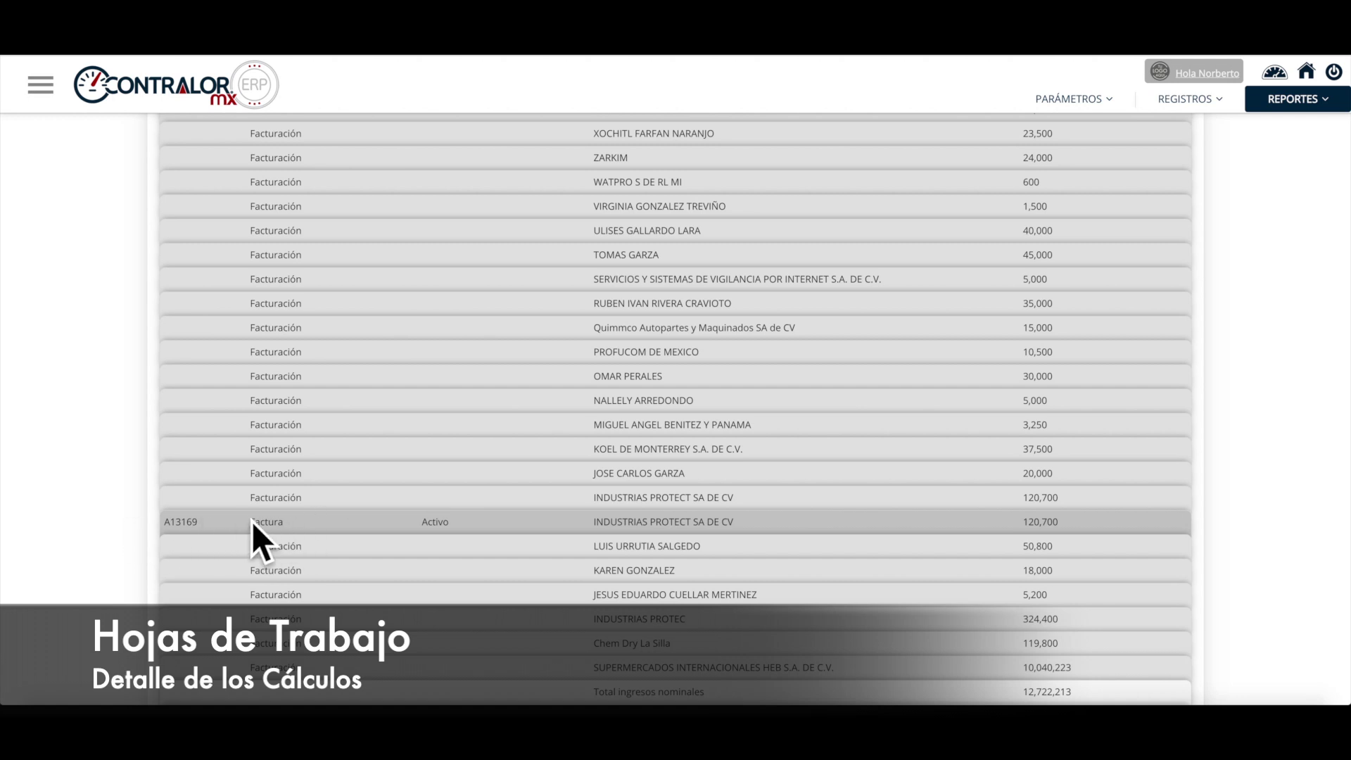
pyautogui.scroll(-1, 1040, 525)
pyautogui.click(1039, 525)
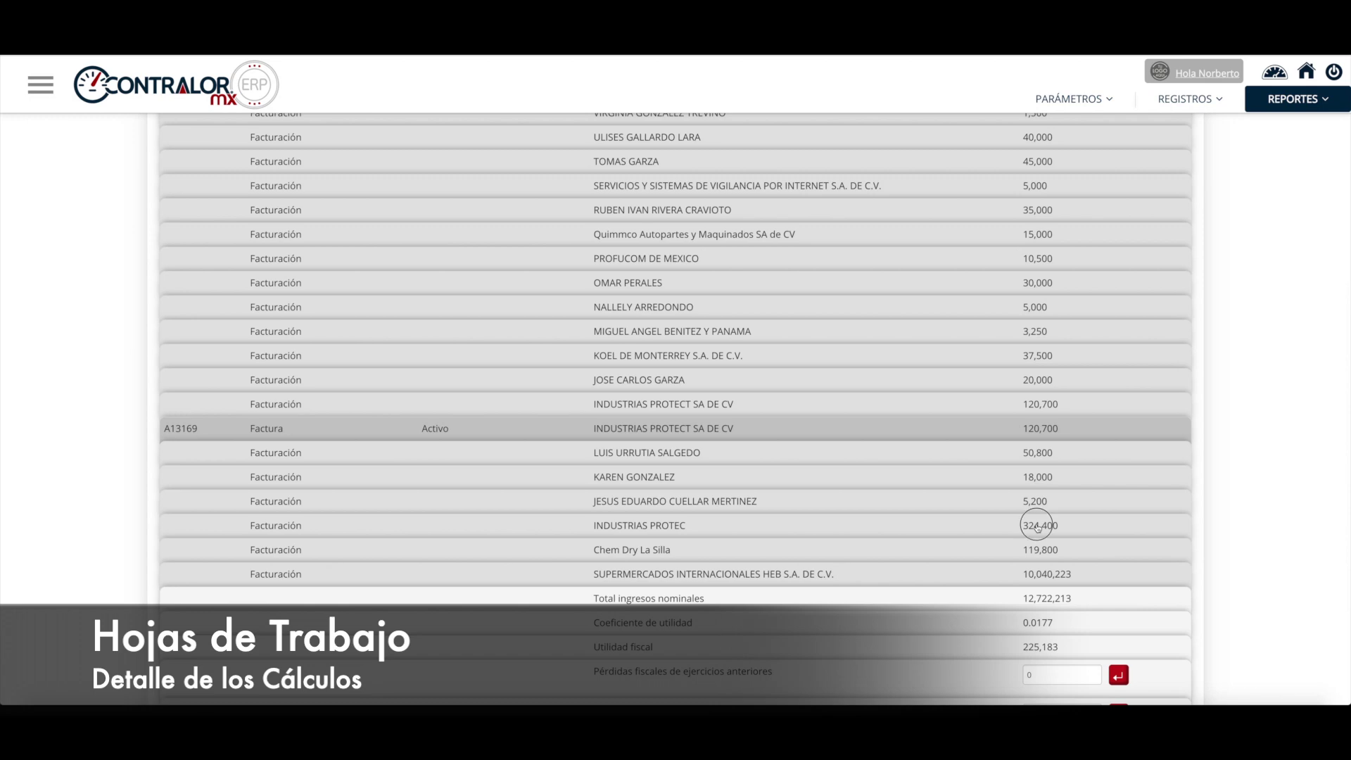
pyautogui.click(978, 580)
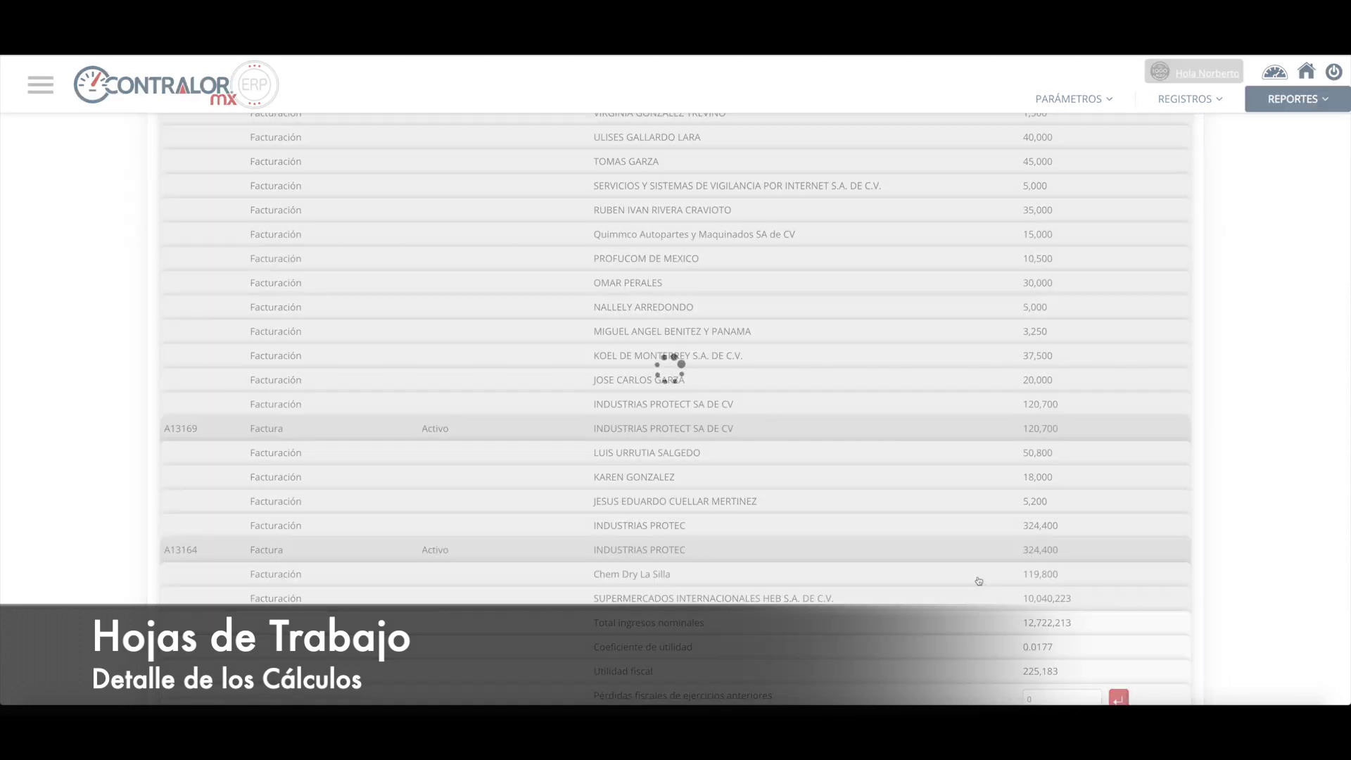
pyautogui.scroll(-1, 975, 582)
pyautogui.click(884, 500)
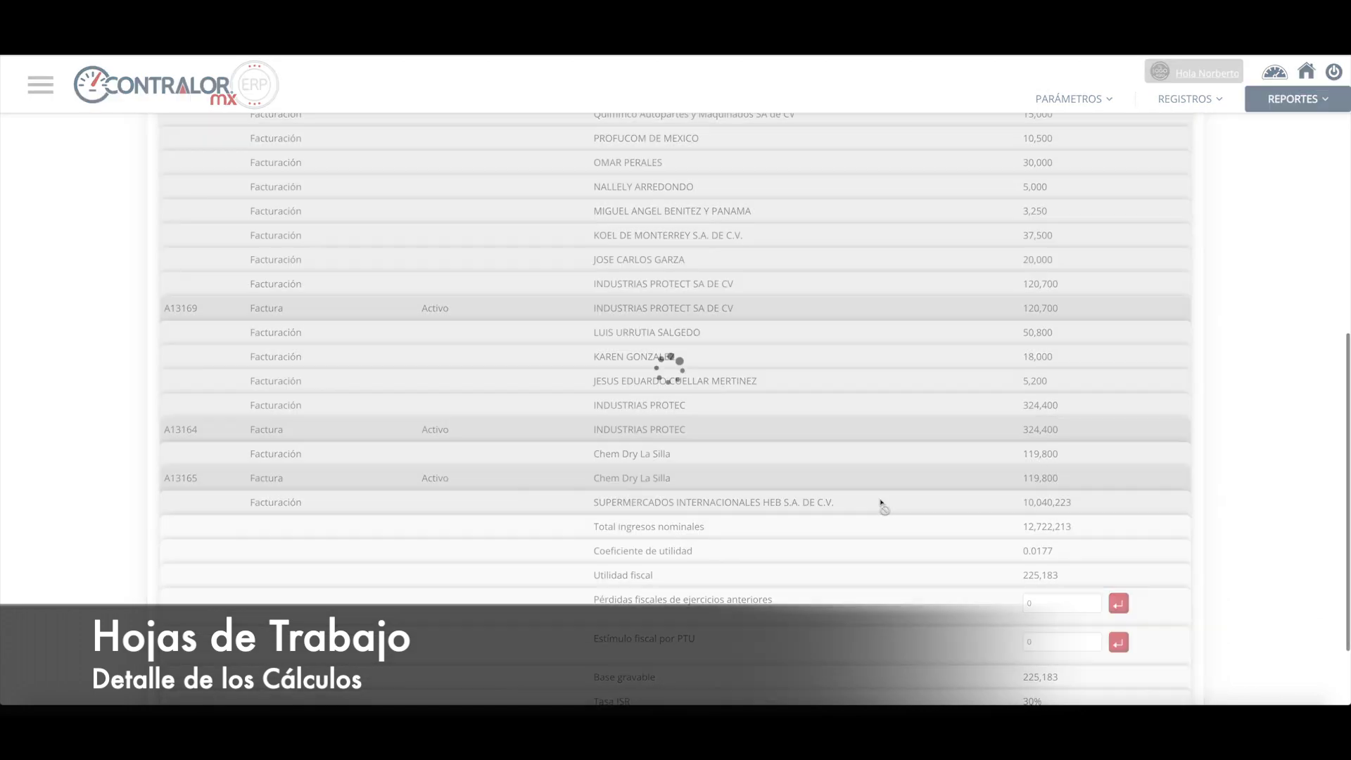
pyautogui.scroll(-1, 872, 498)
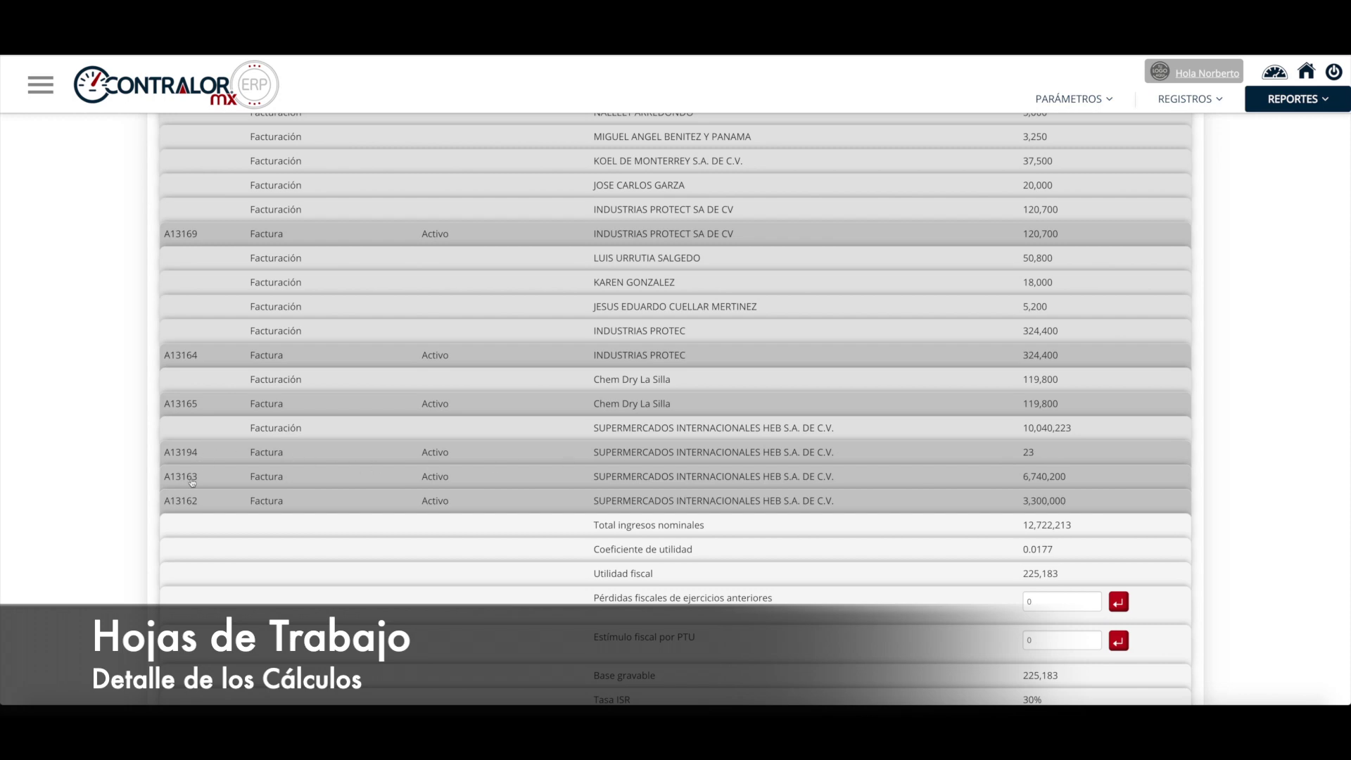
pyautogui.scroll(6, 928, 492)
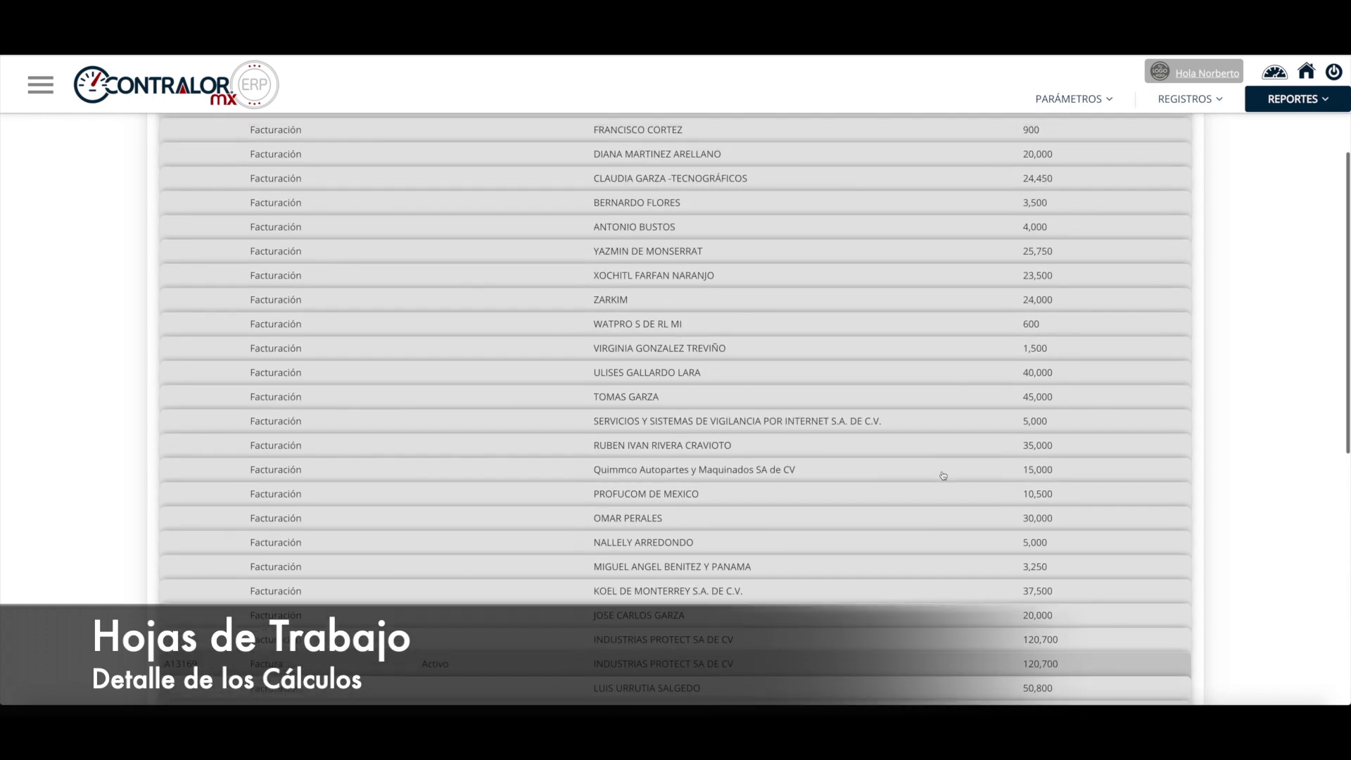
pyautogui.scroll(3, 942, 476)
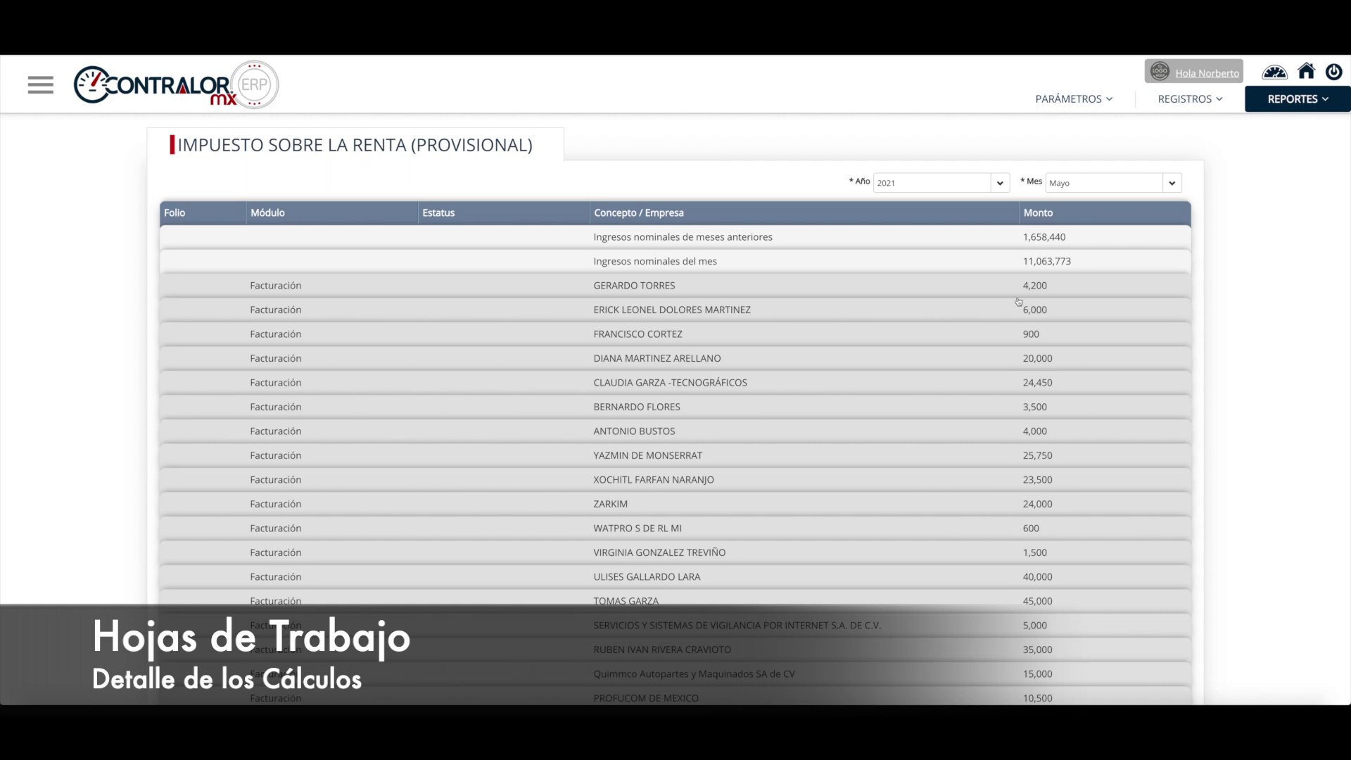
pyautogui.click(965, 265)
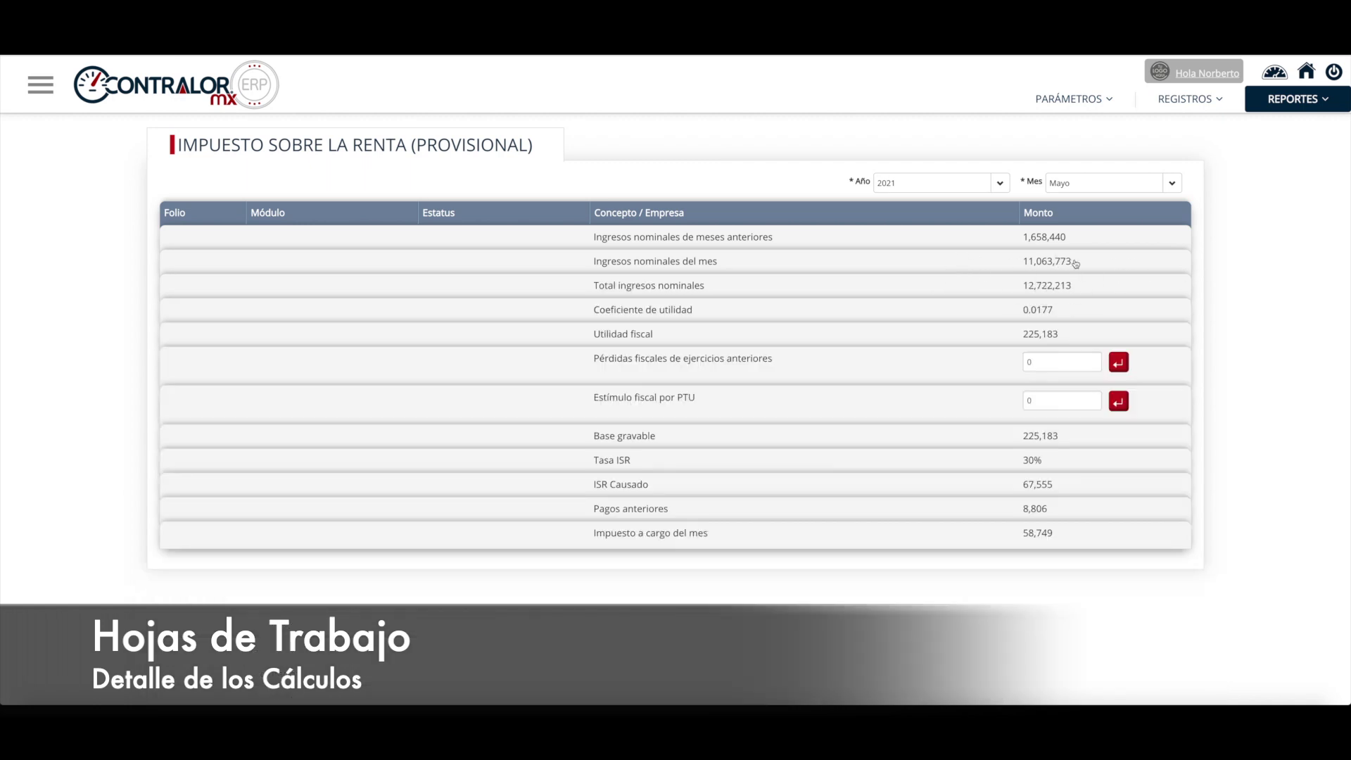
# Step: Open the Cédula de Impuestos from the fiscal accounting reports and set its month to Mayo
pyautogui.click(1285, 103)
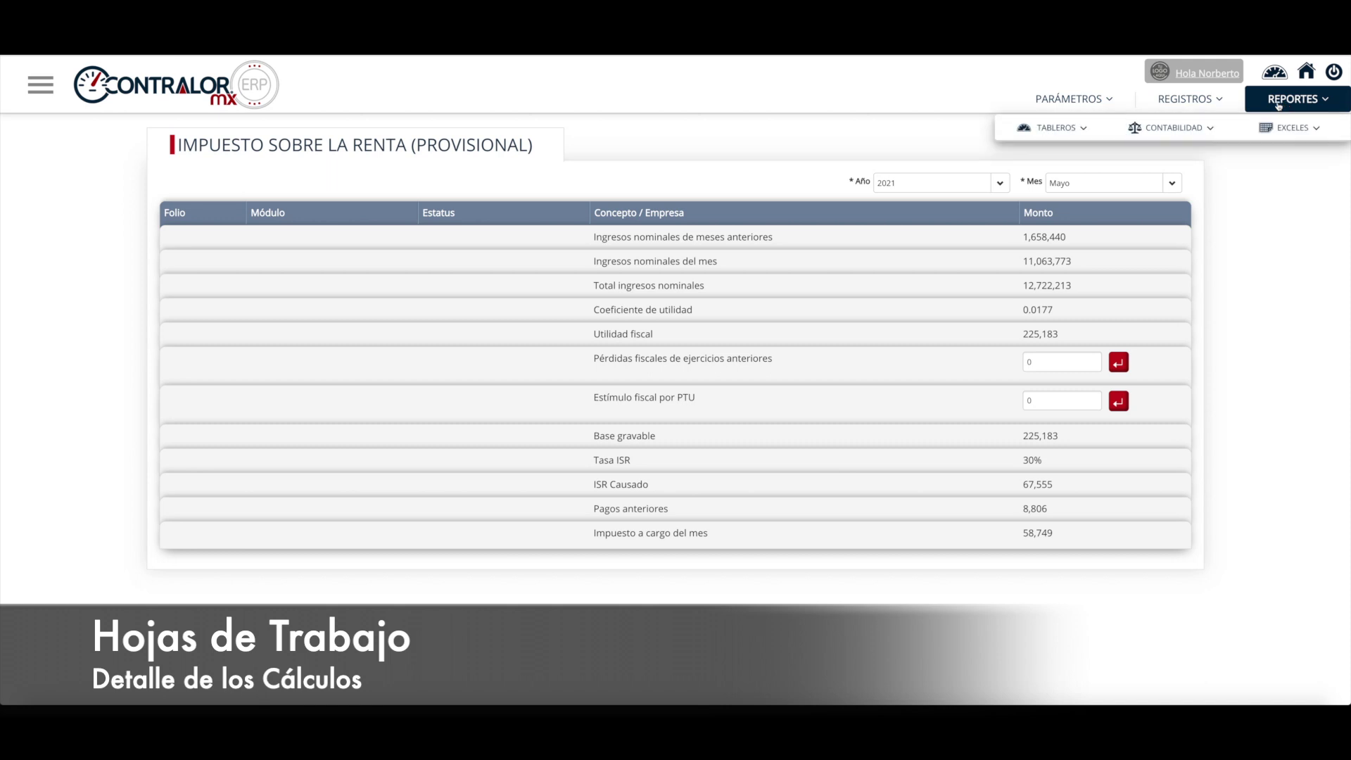
pyautogui.click(1207, 128)
pyautogui.click(1196, 156)
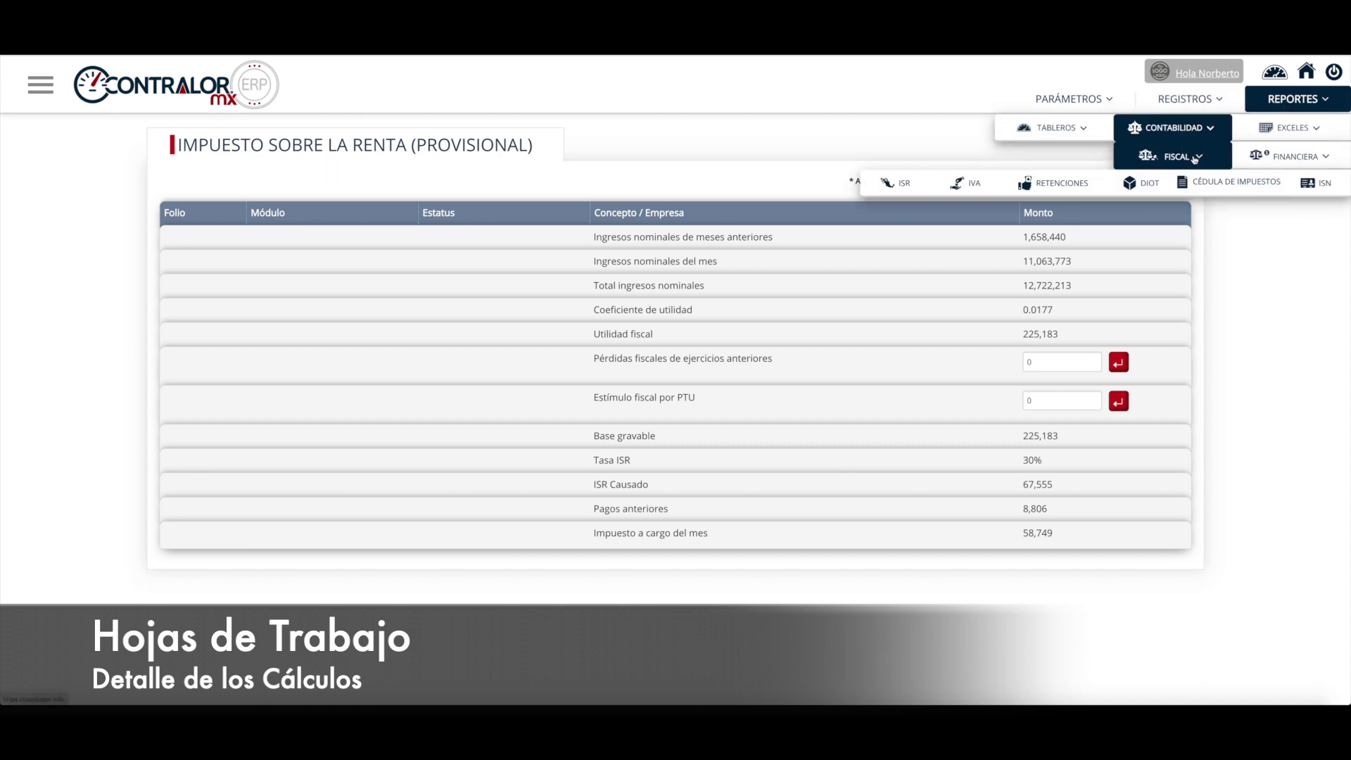
pyautogui.click(1207, 183)
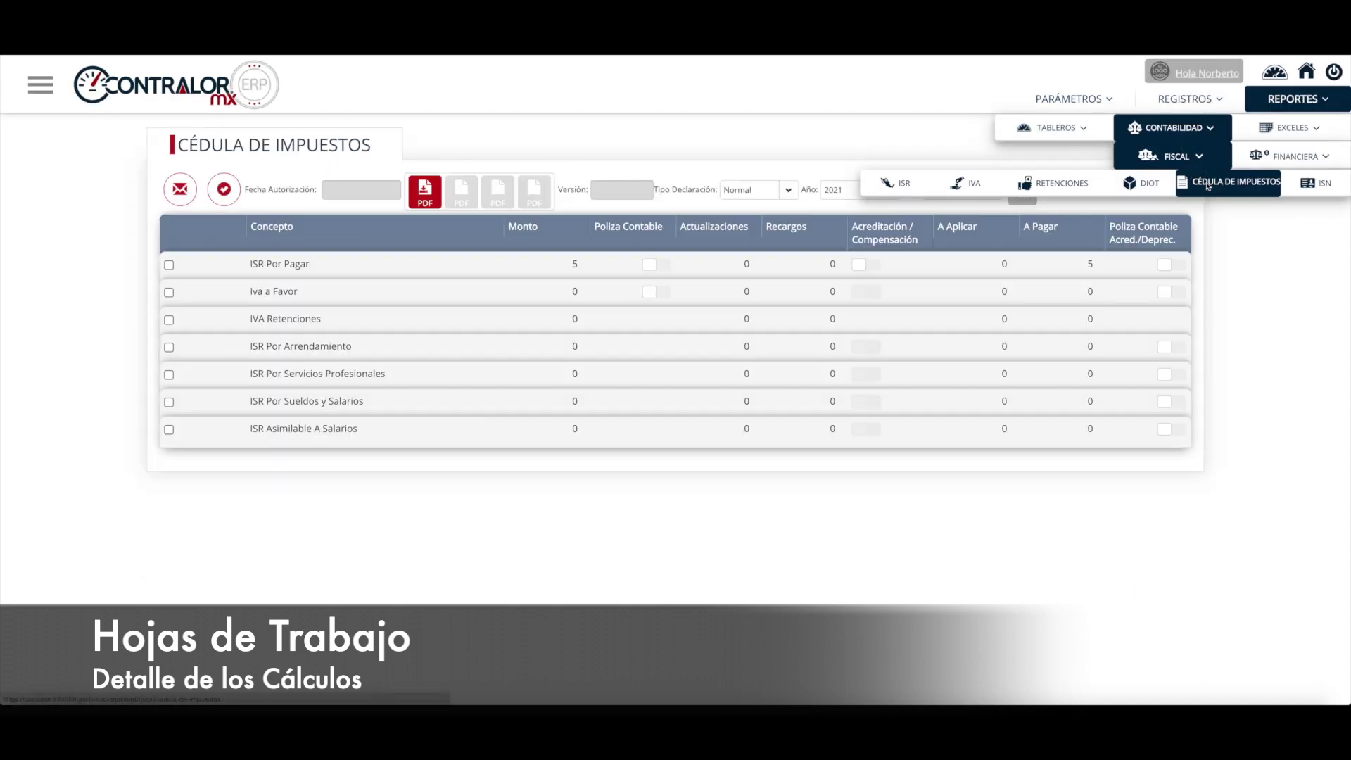
pyautogui.click(943, 194)
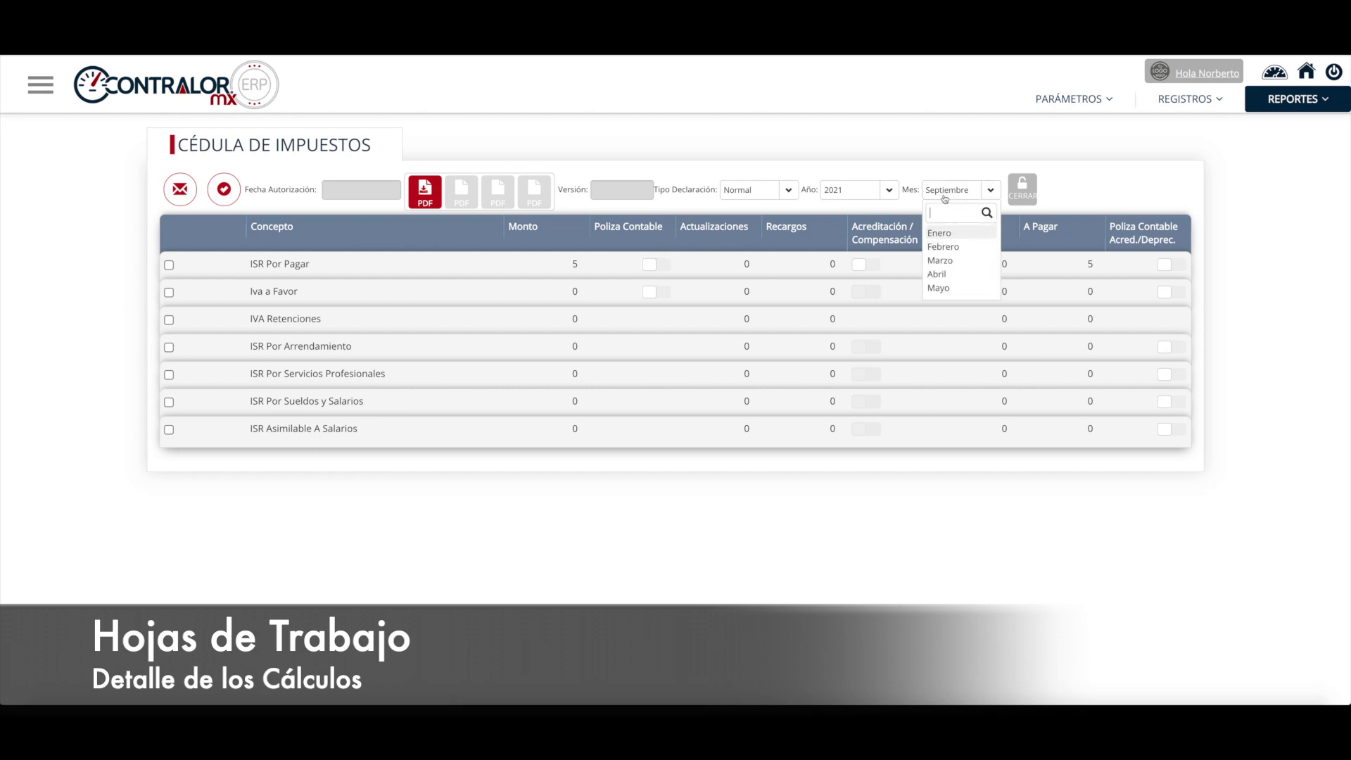
pyautogui.click(947, 288)
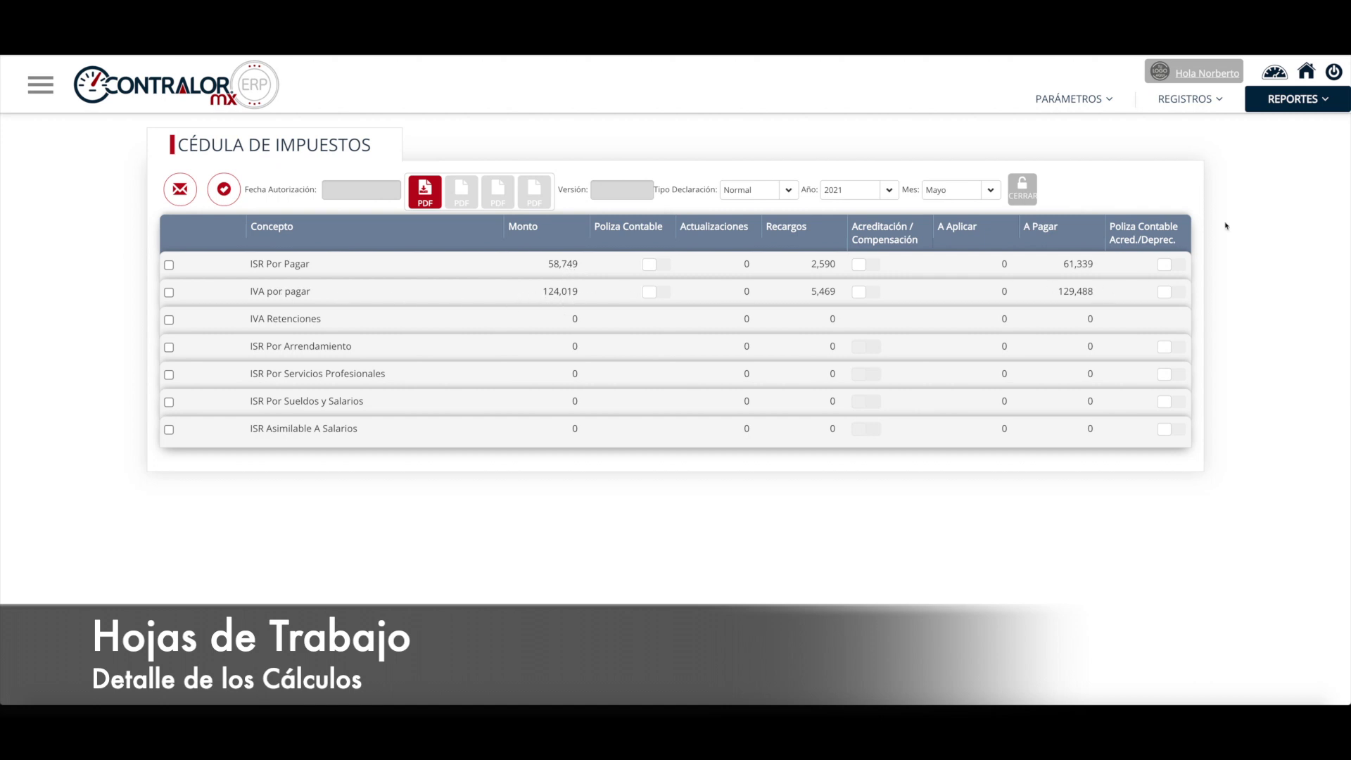
# Step: Open the IVA worksheet from the fiscal accounting reports and set its month to Mayo
pyautogui.click(1288, 103)
pyautogui.click(1171, 127)
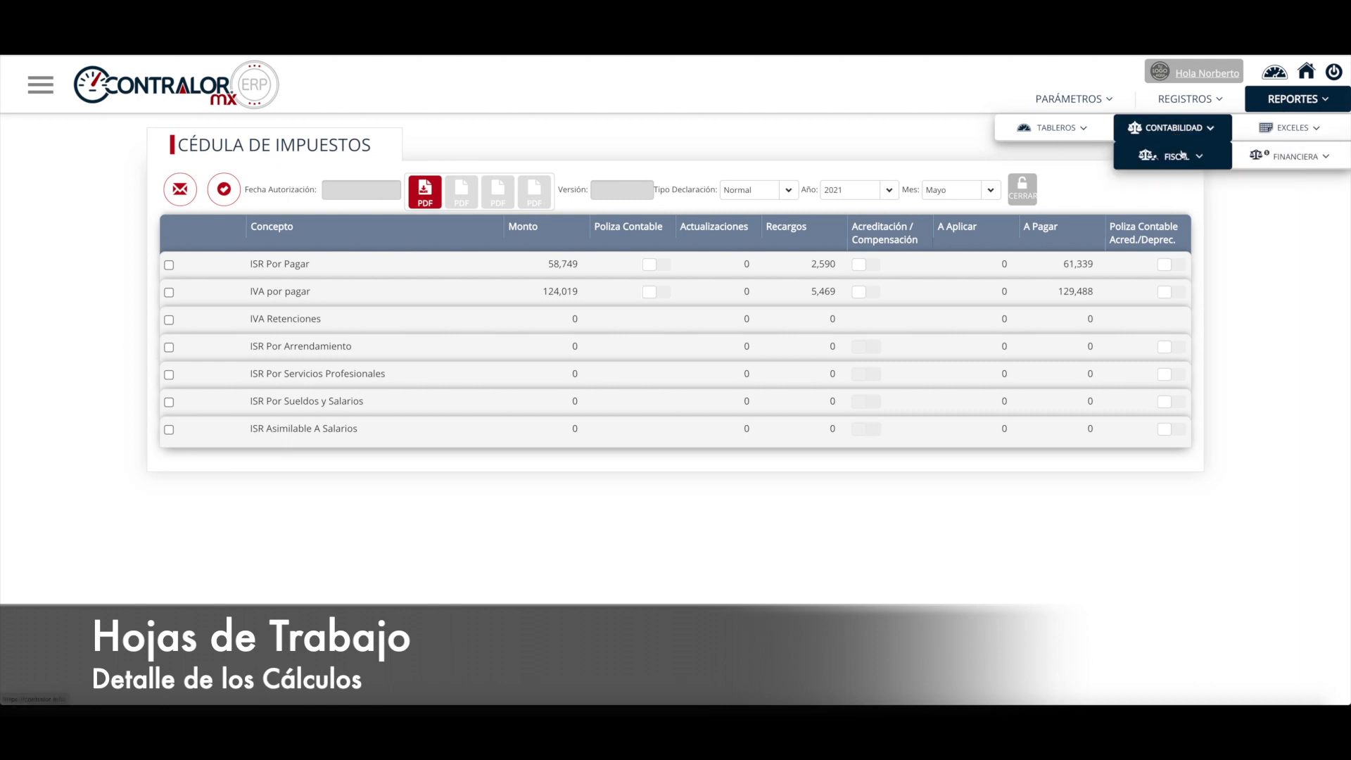
pyautogui.click(1174, 156)
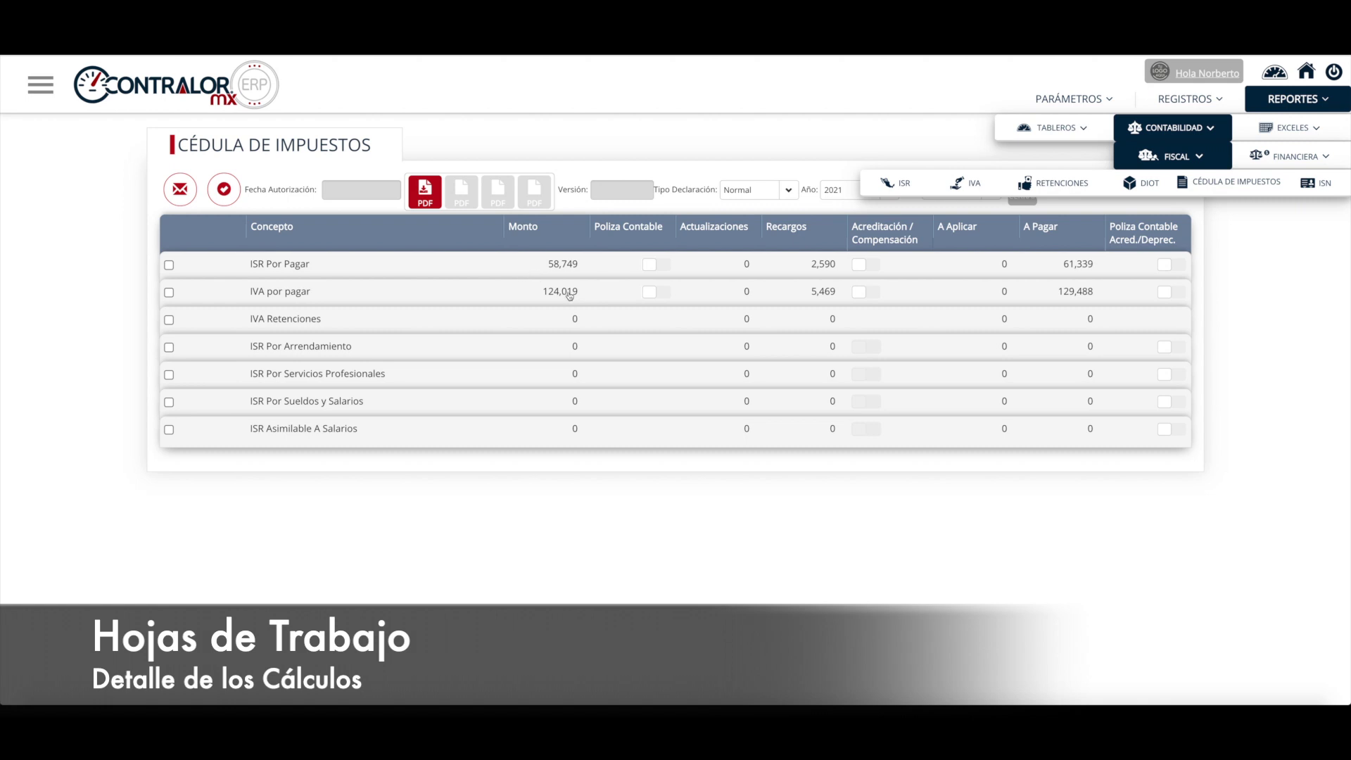
pyautogui.click(975, 187)
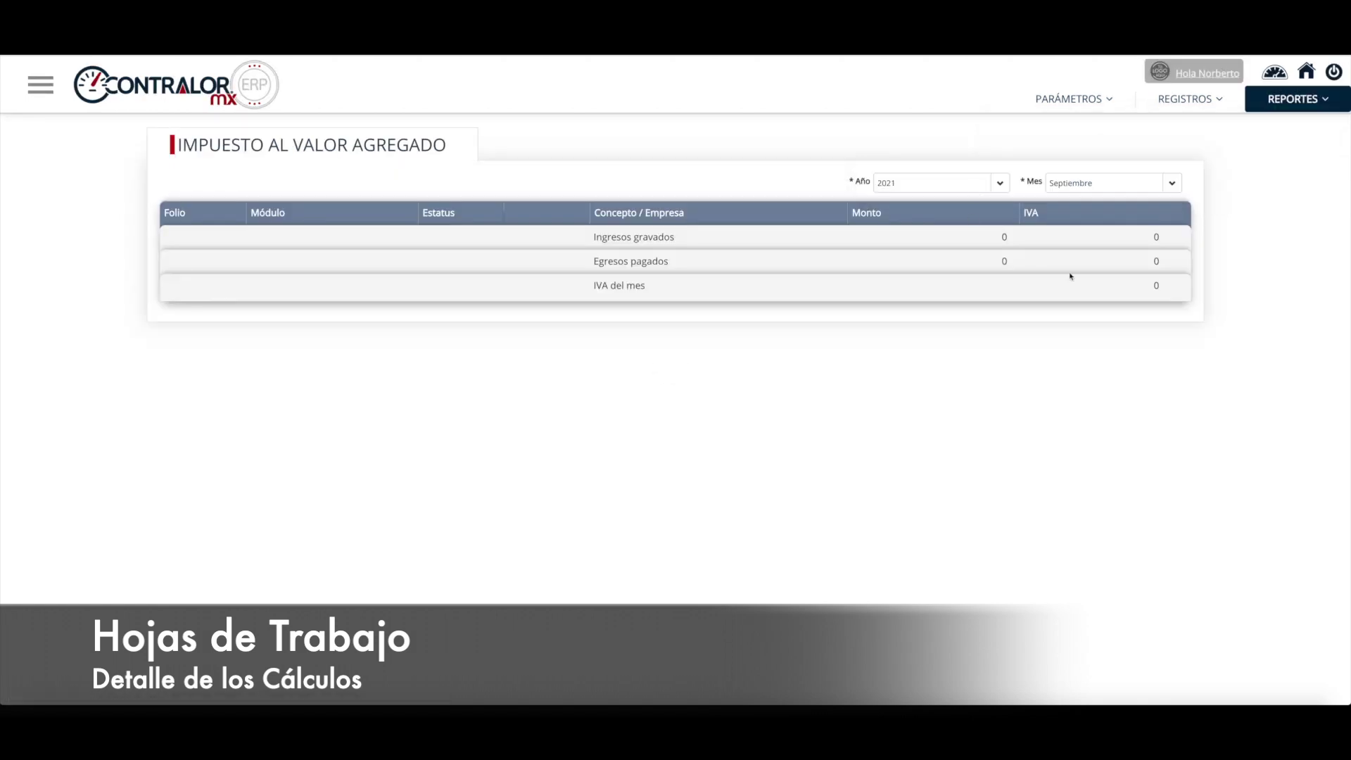
pyautogui.click(1117, 190)
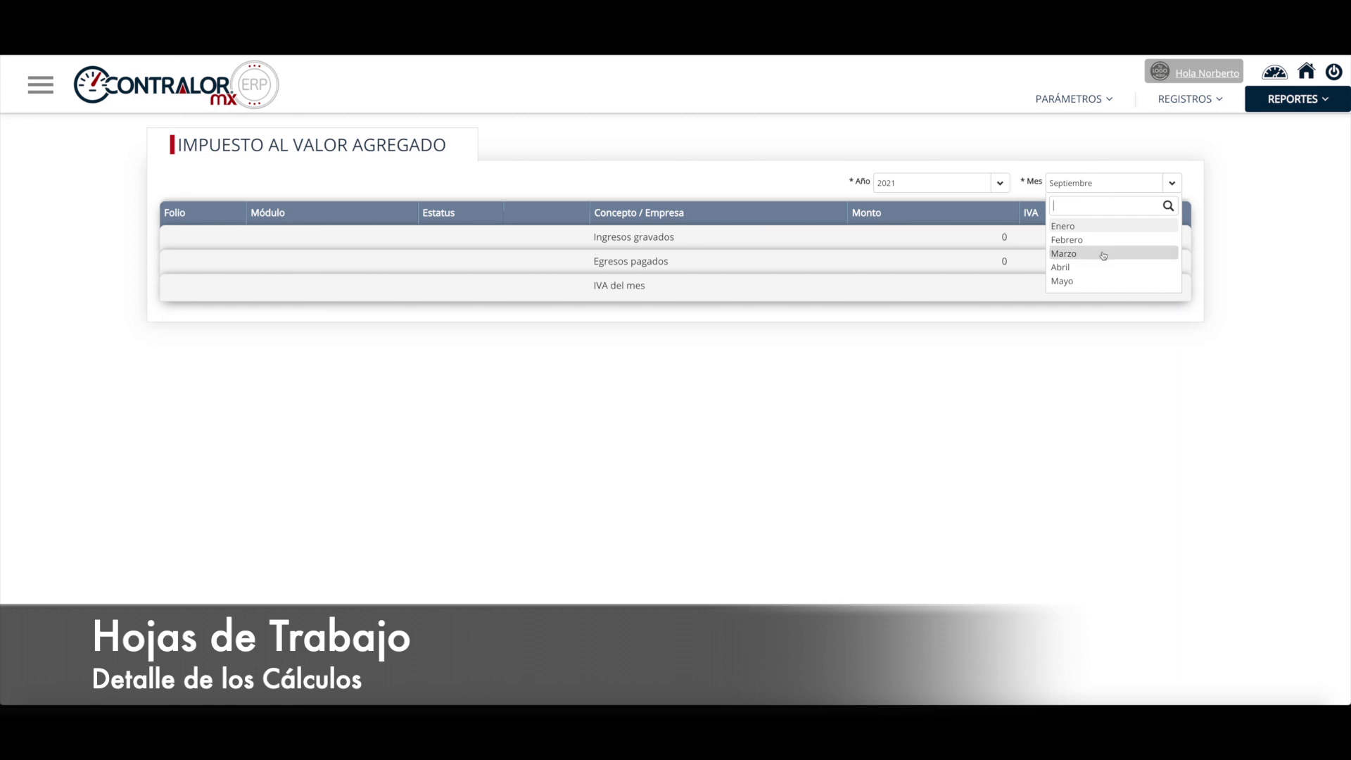
pyautogui.scroll(-2, 1098, 249)
pyautogui.click(1090, 232)
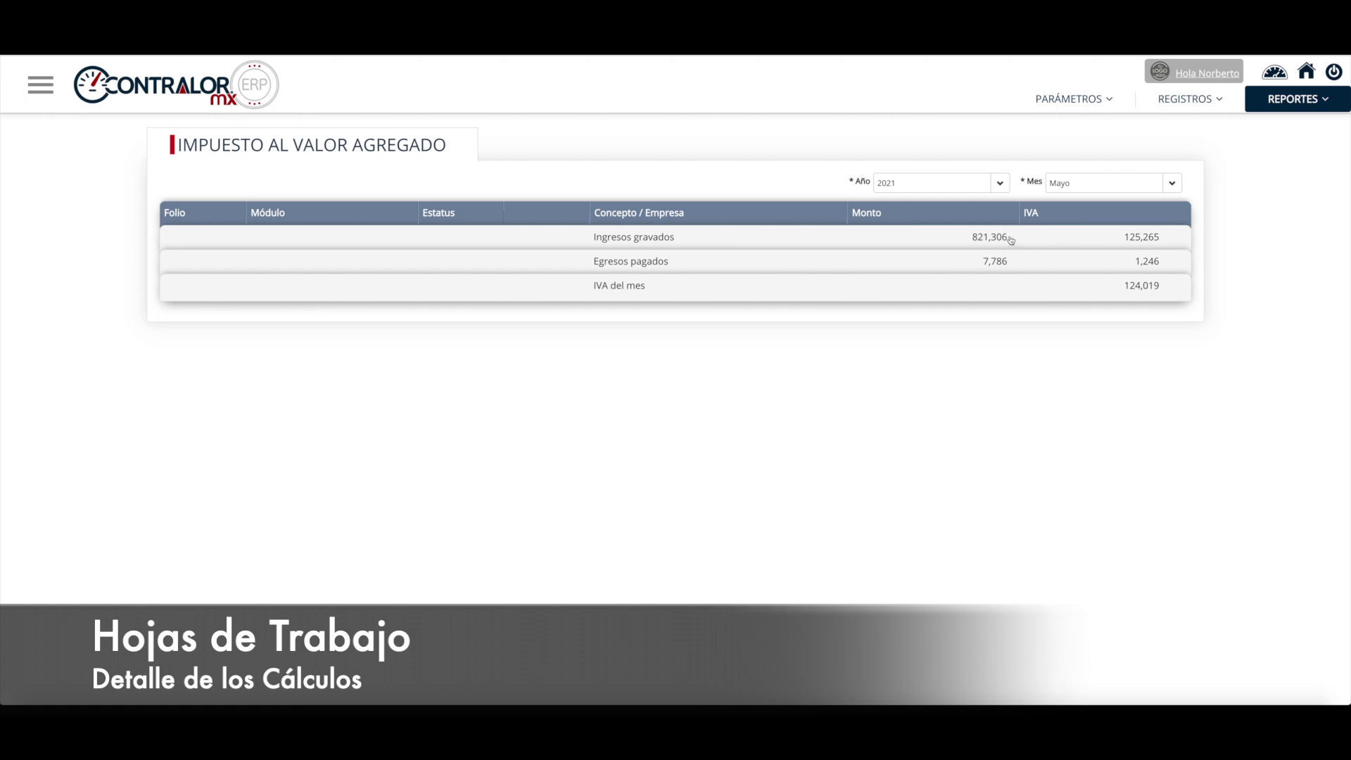
# Step: Expand Ingresos gravados through Ingresos al 16% to the invoices of Supermercados Internacionales HEB, and collapse the Ingresos gravados breakdown
pyautogui.click(643, 238)
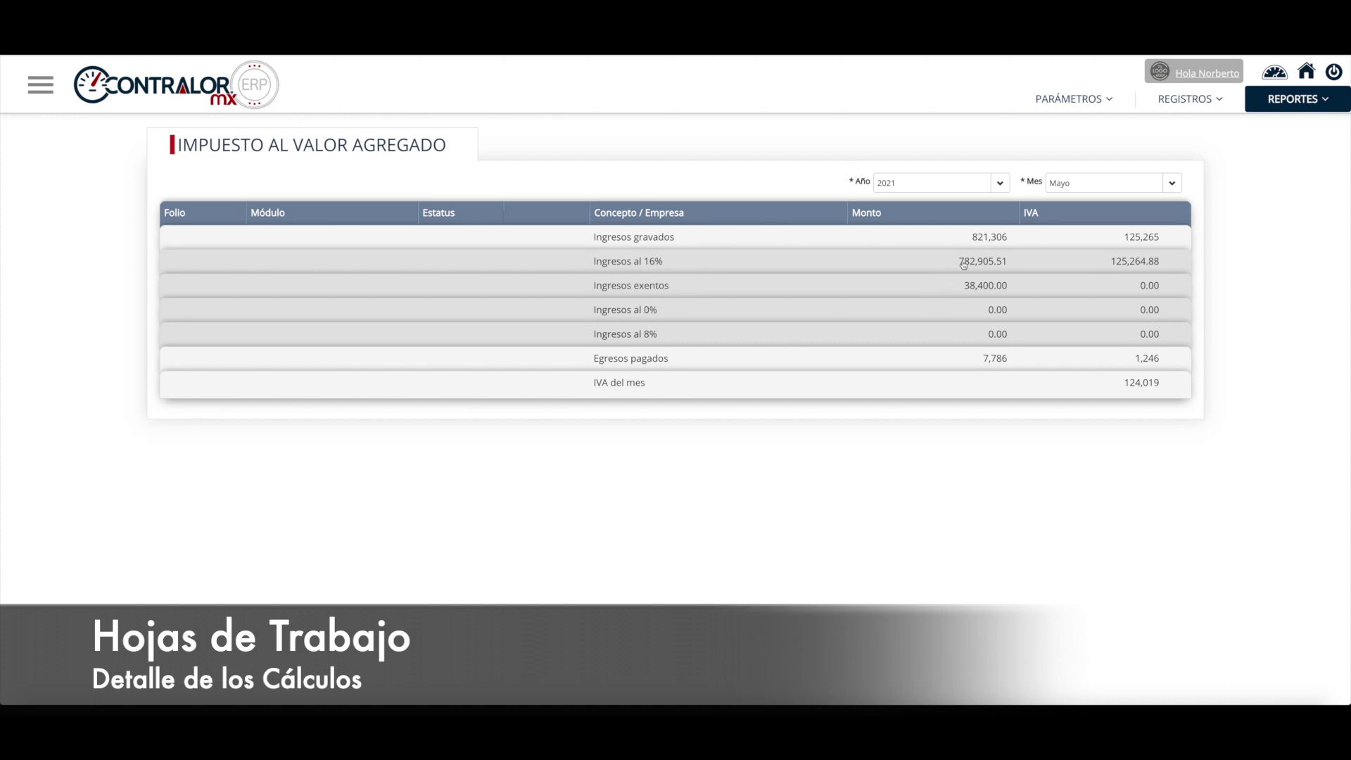
pyautogui.click(913, 261)
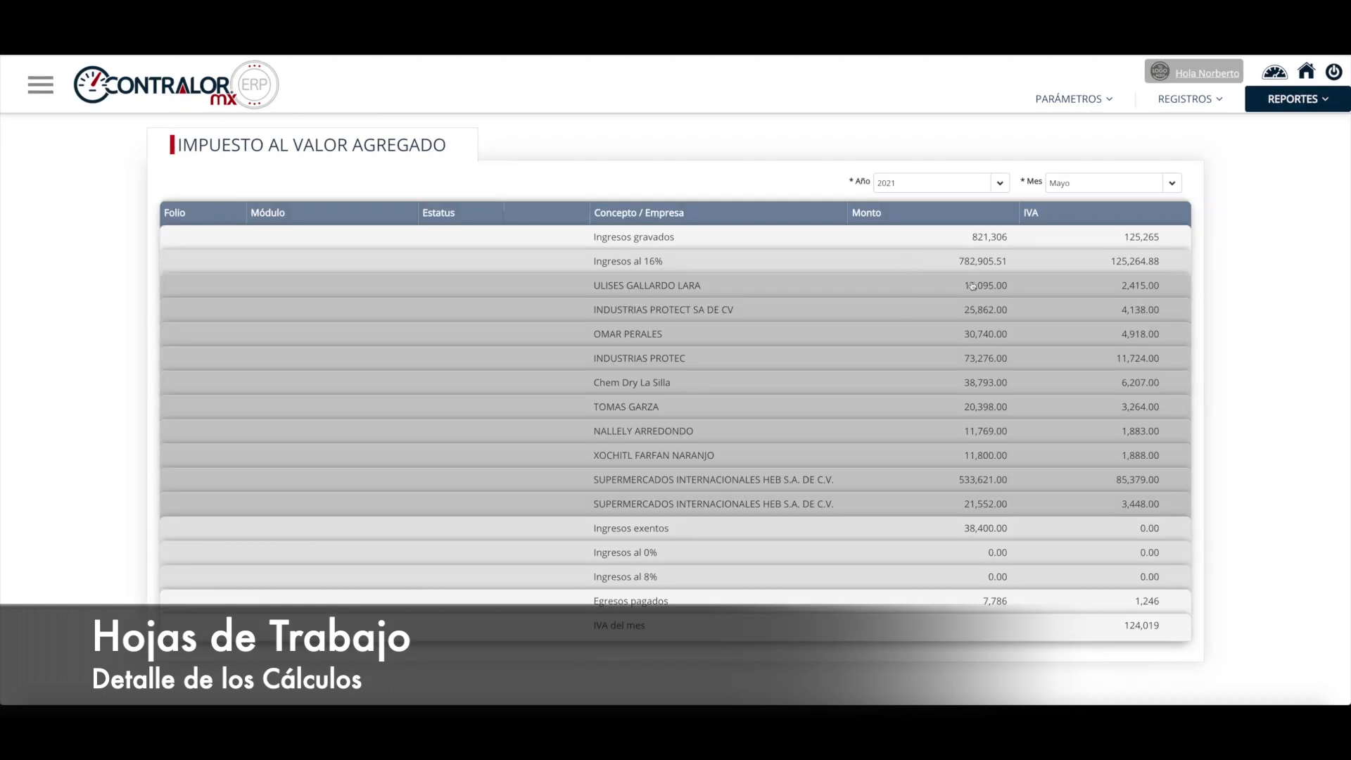
pyautogui.click(981, 480)
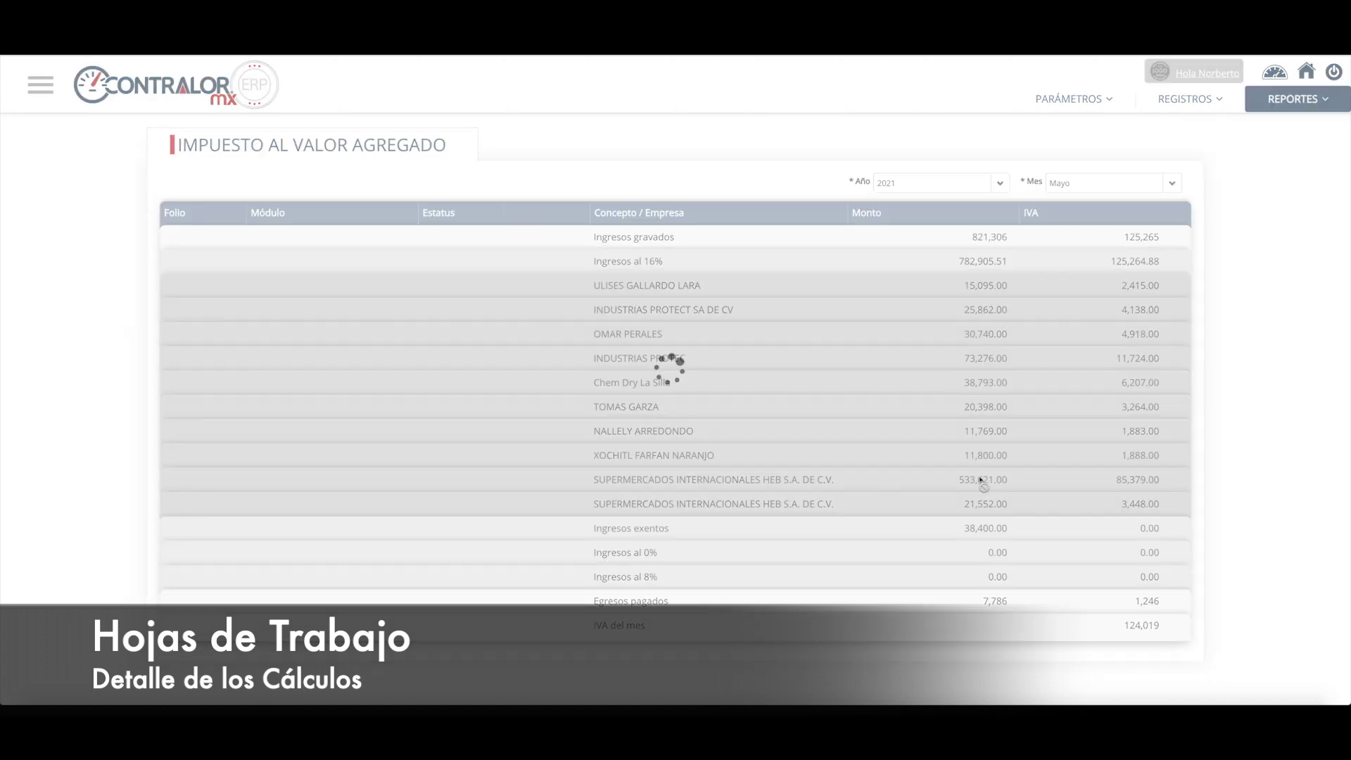
pyautogui.scroll(-1, 980, 480)
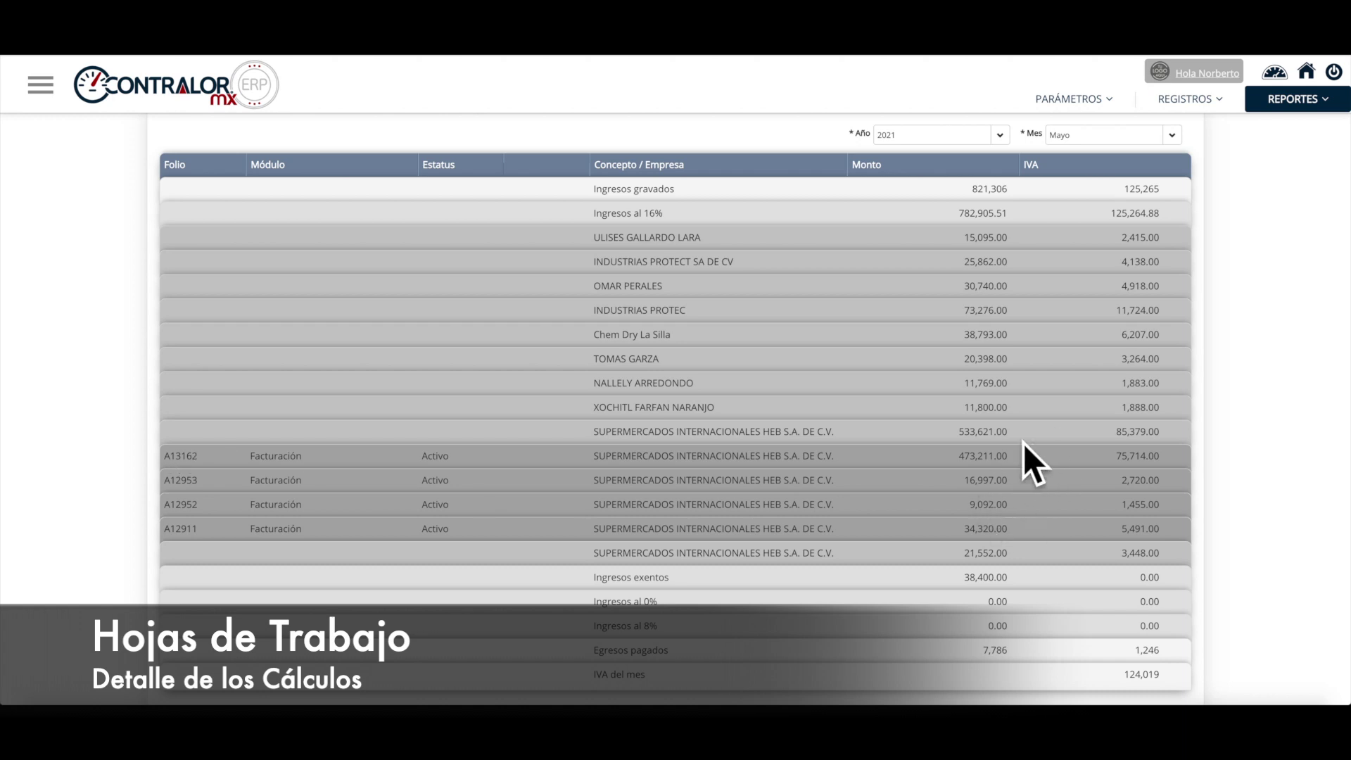
pyautogui.scroll(1, 1012, 476)
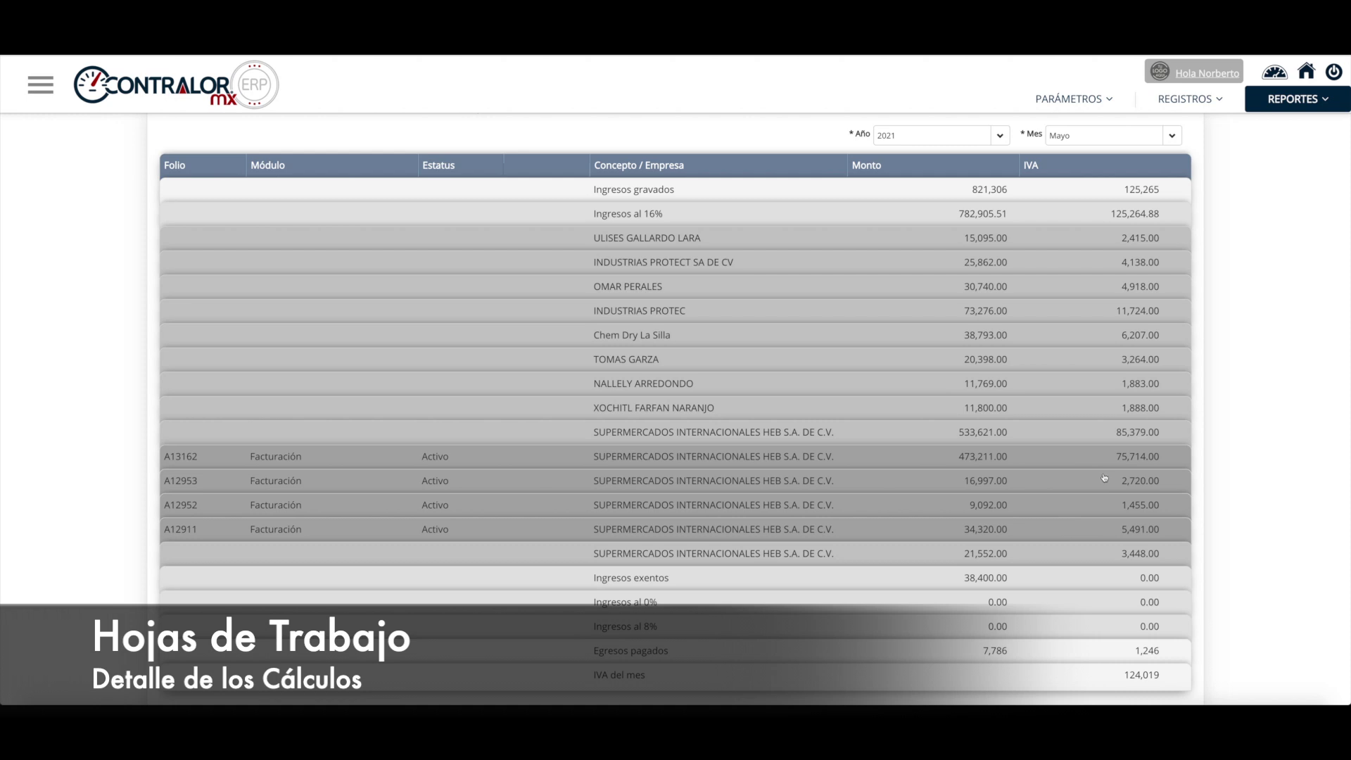
pyautogui.click(1098, 193)
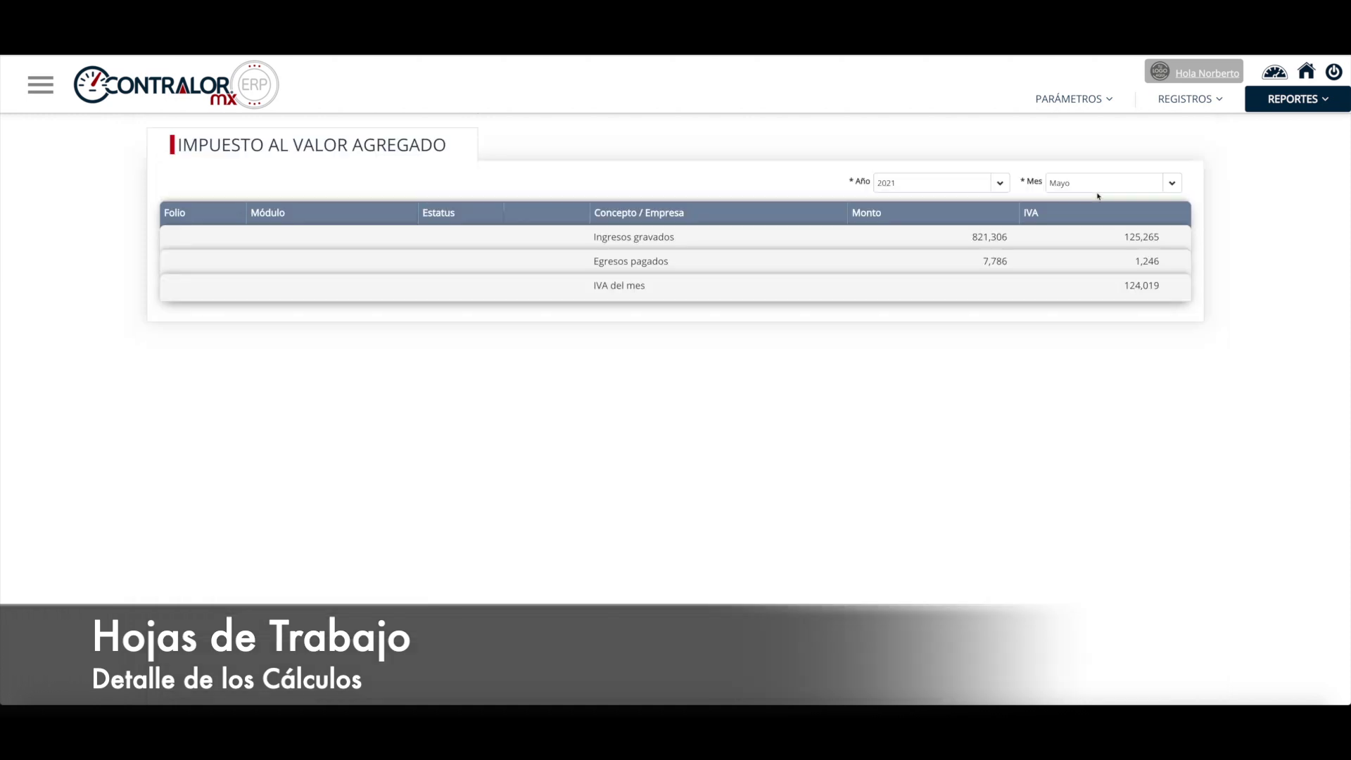
# Step: Expand Egresos pagados through Egresos al 16%, De no operación and Nacionales to the accounts-payable record of KEMCARE SA DE CV
pyautogui.click(661, 263)
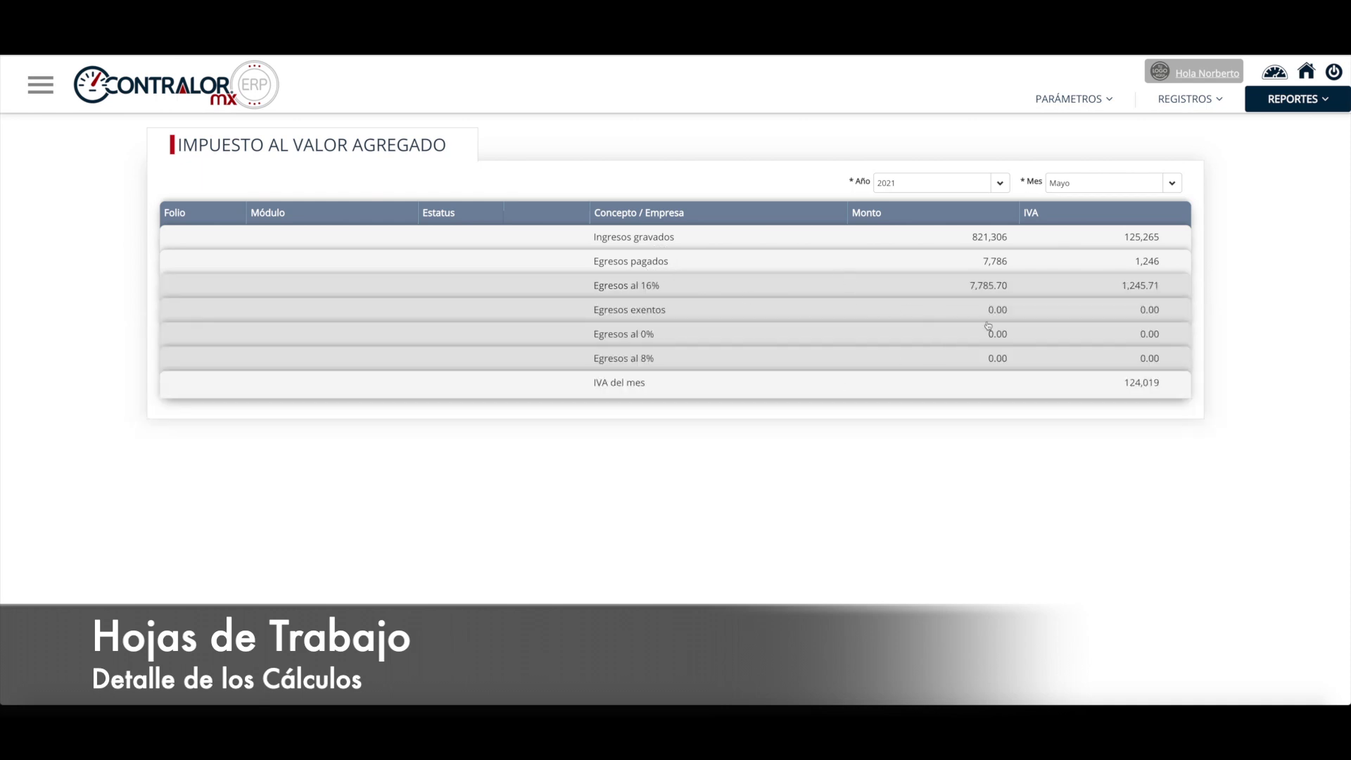
pyautogui.click(978, 290)
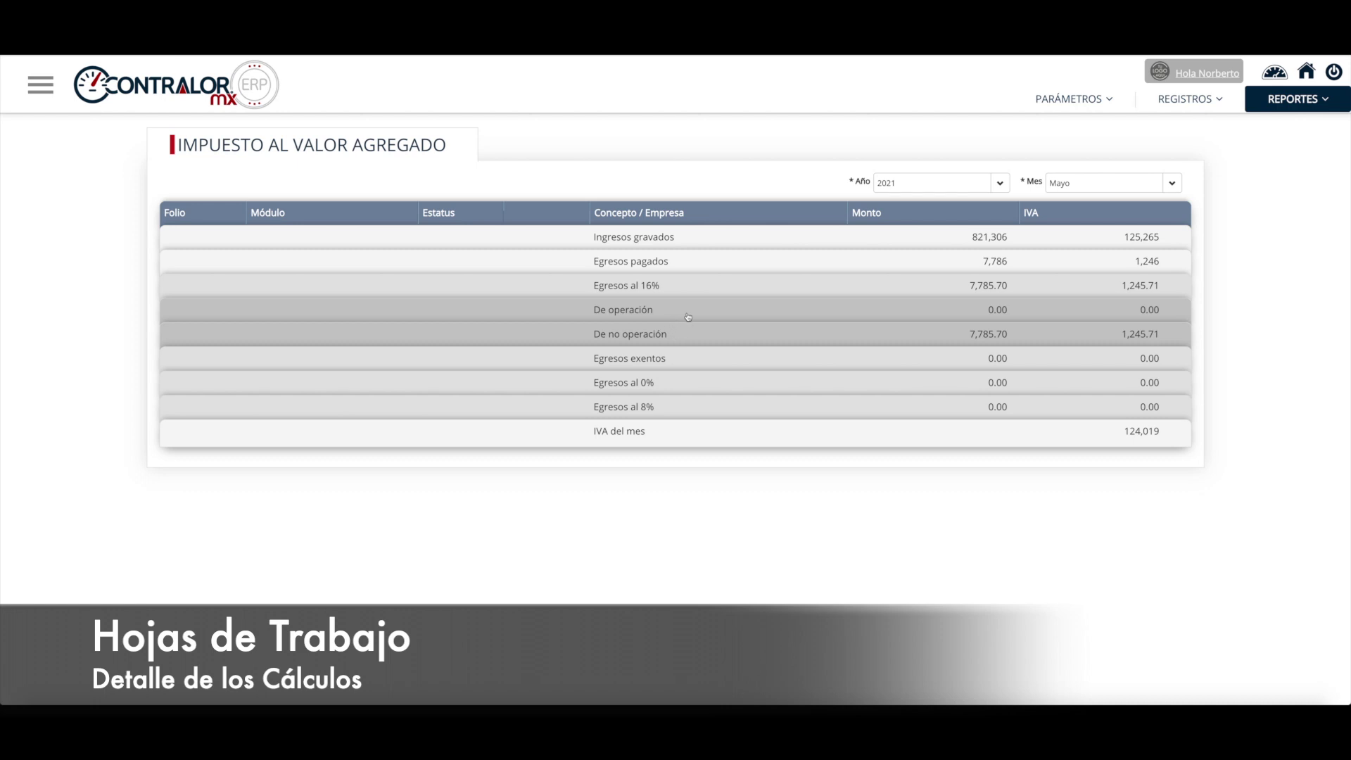
pyautogui.click(695, 336)
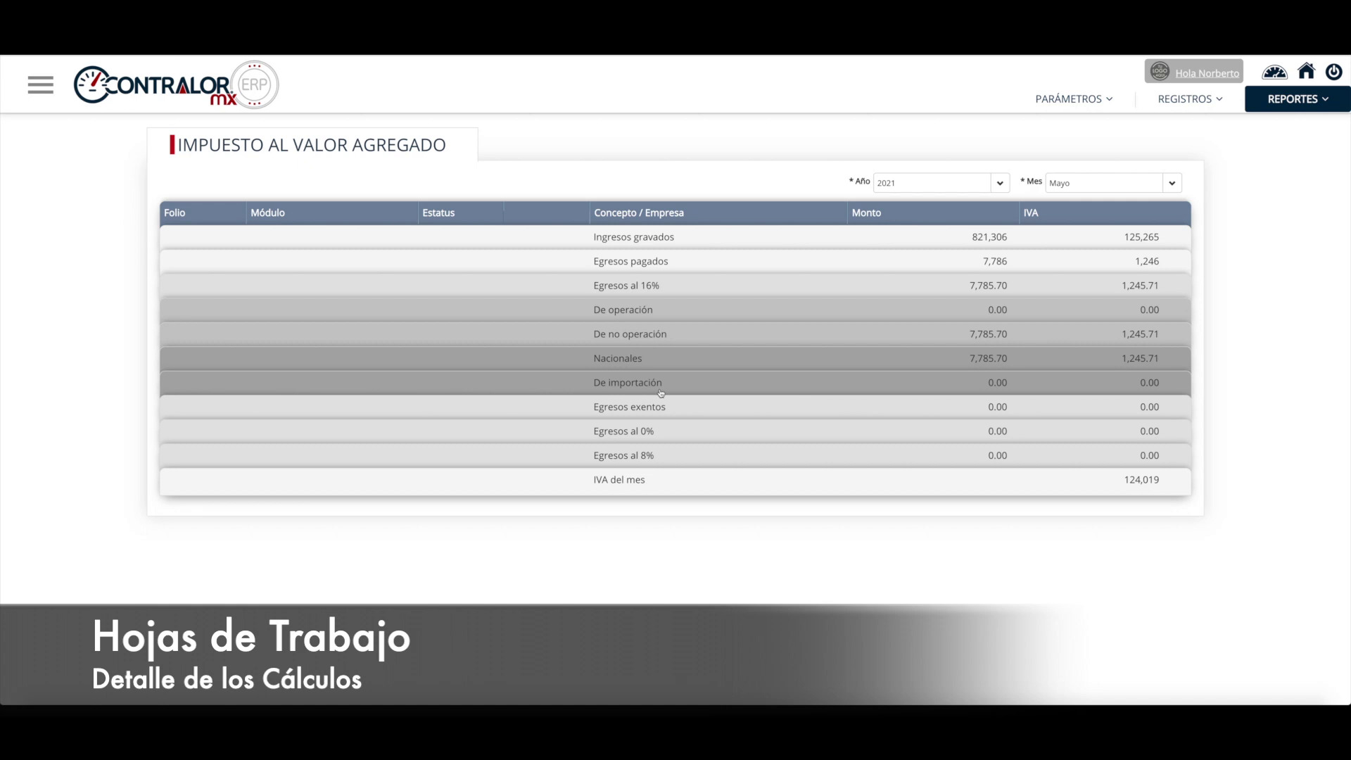
pyautogui.click(669, 366)
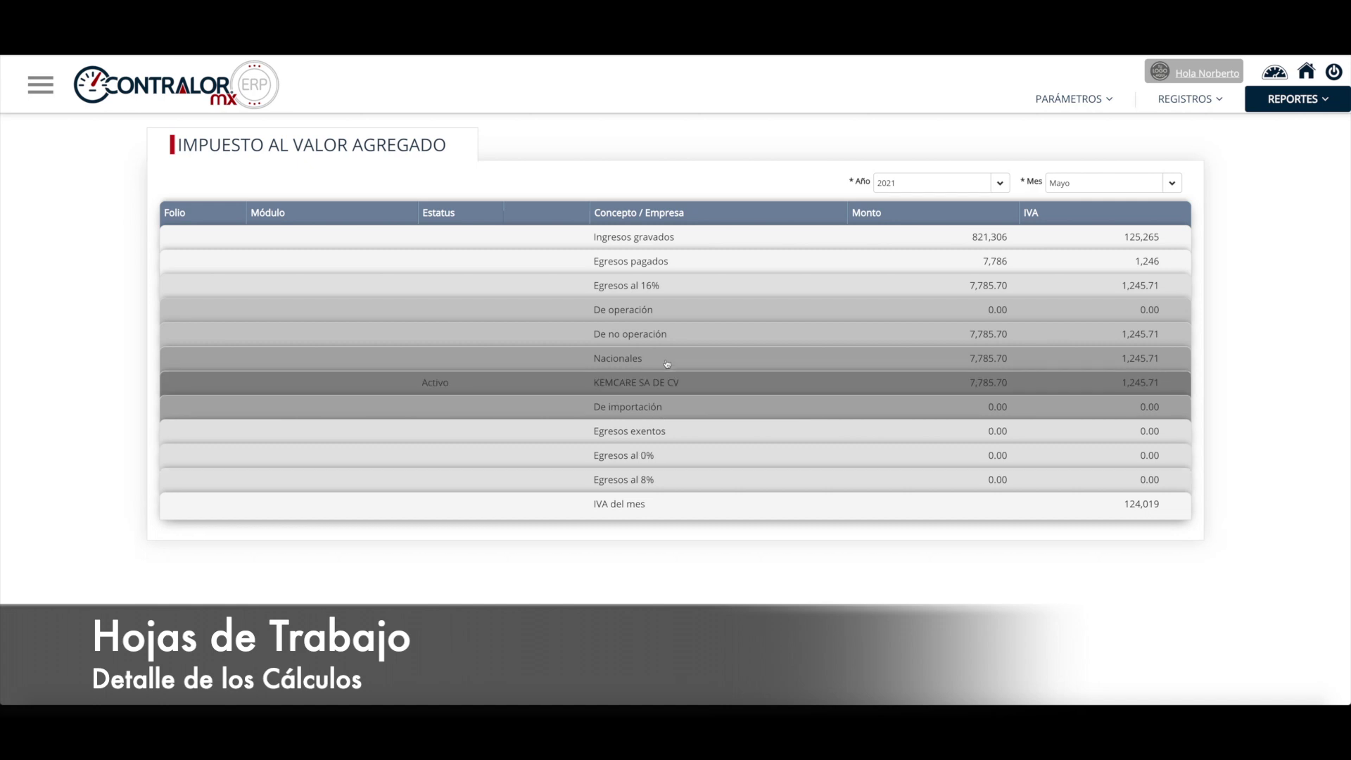
pyautogui.click(694, 383)
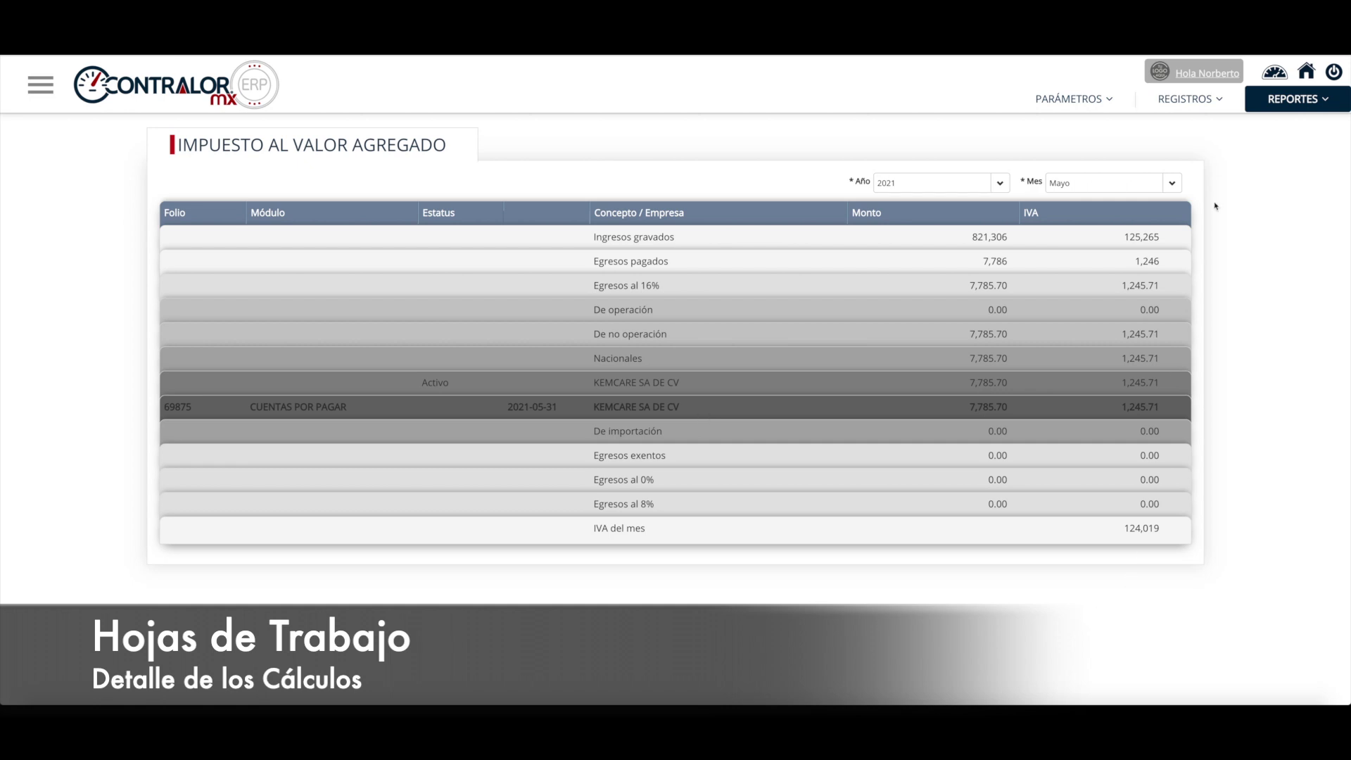
# Step: Open the Retenciones worksheet from the fiscal accounting reports and set its month to Mayo
pyautogui.click(1273, 105)
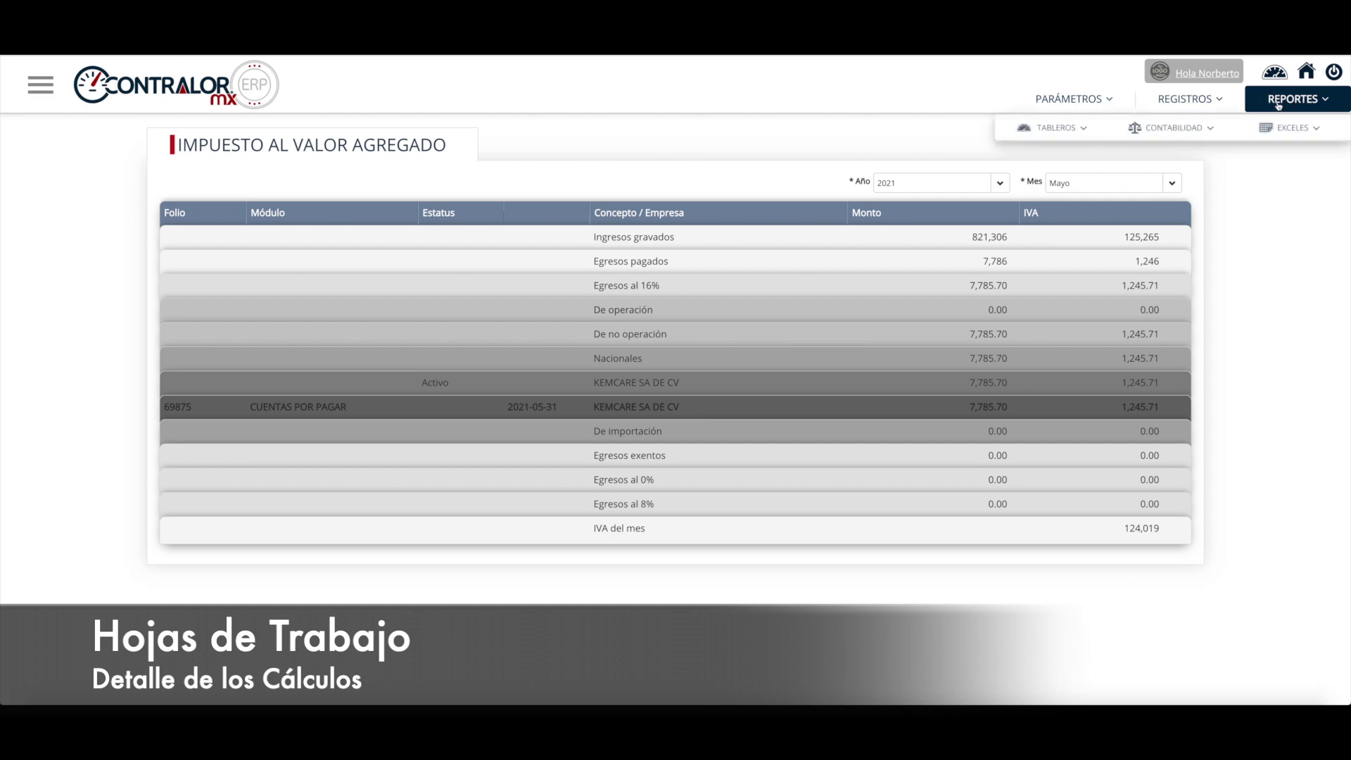
pyautogui.click(1200, 129)
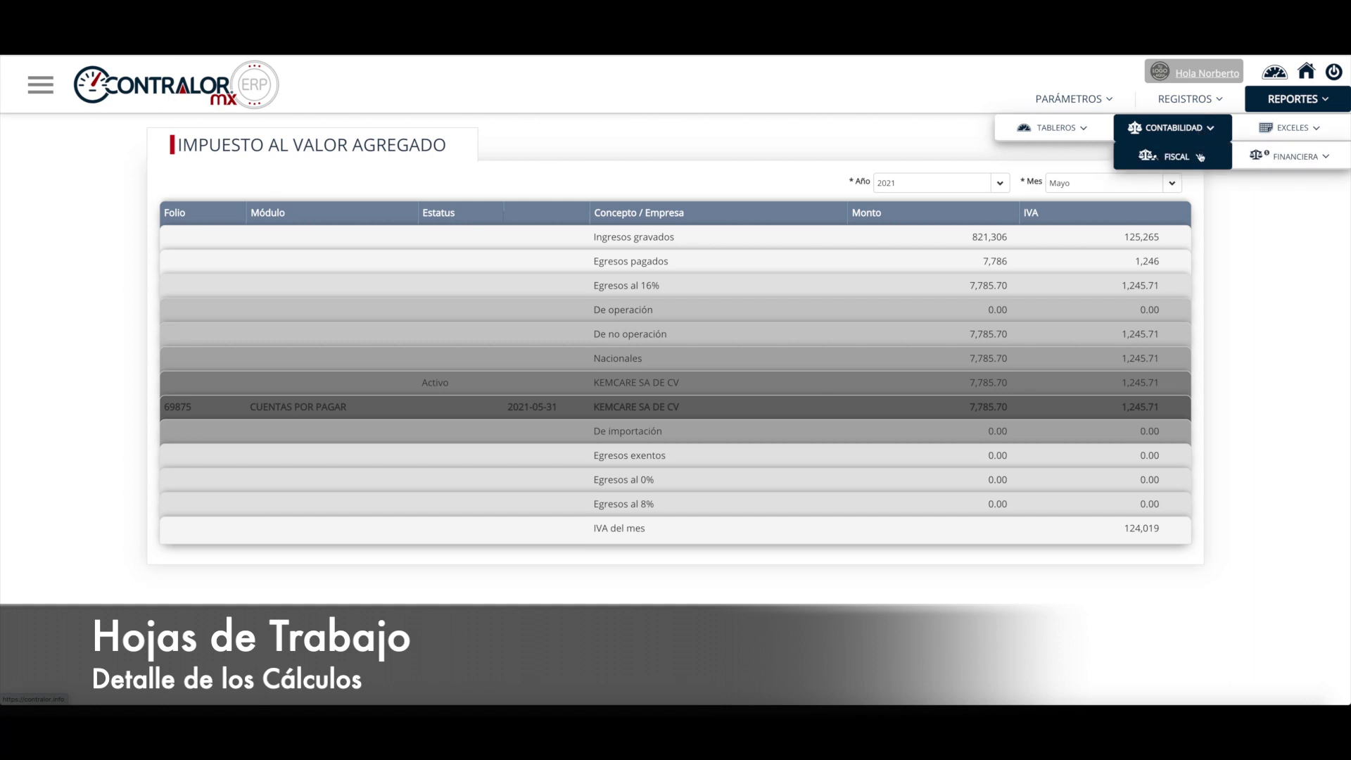
pyautogui.click(1200, 159)
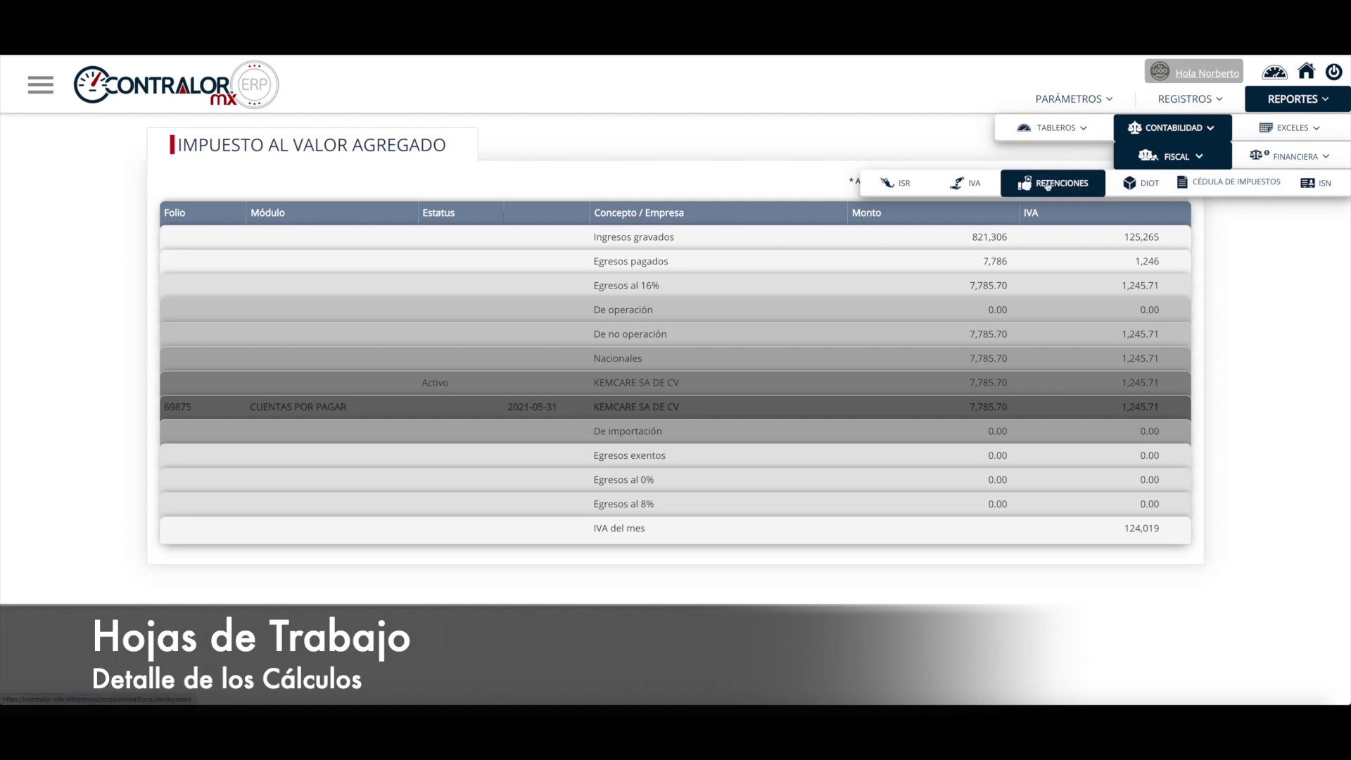
pyautogui.click(1047, 184)
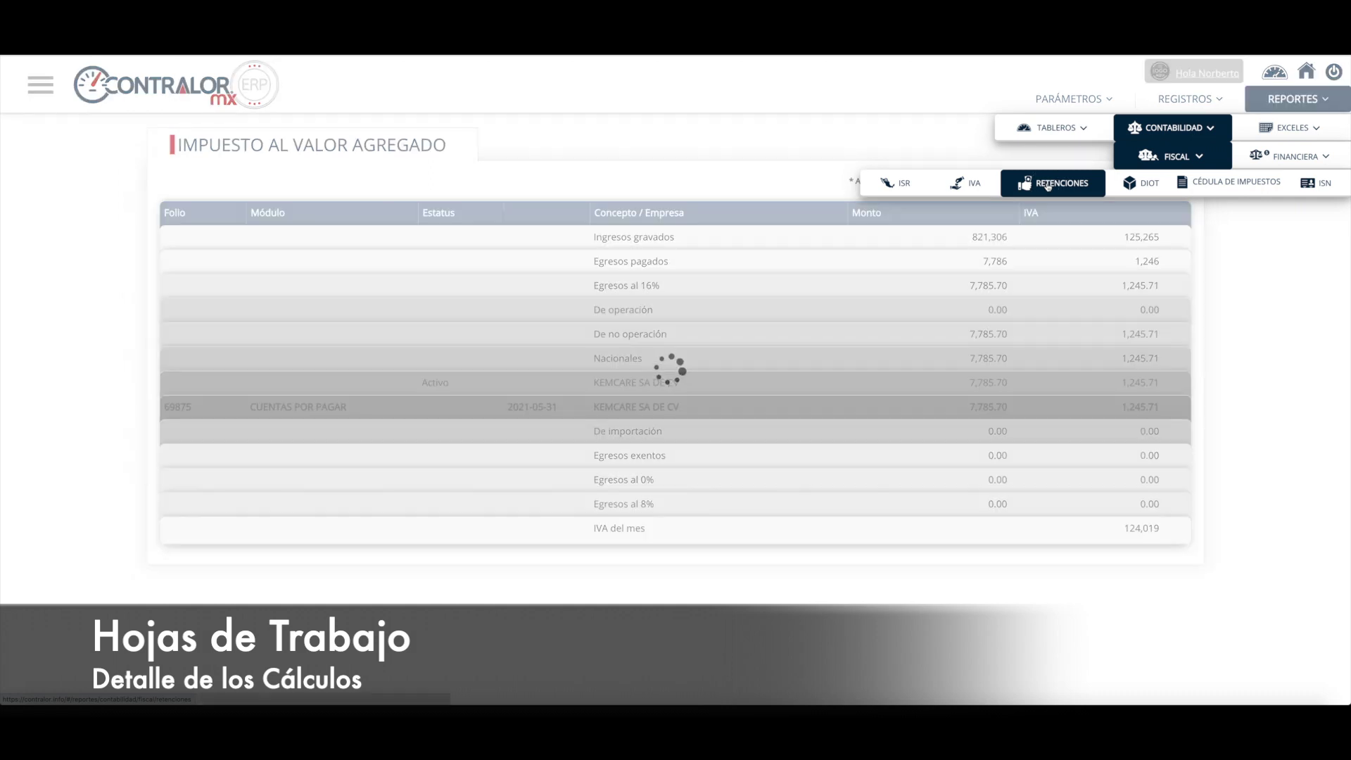
pyautogui.click(1095, 189)
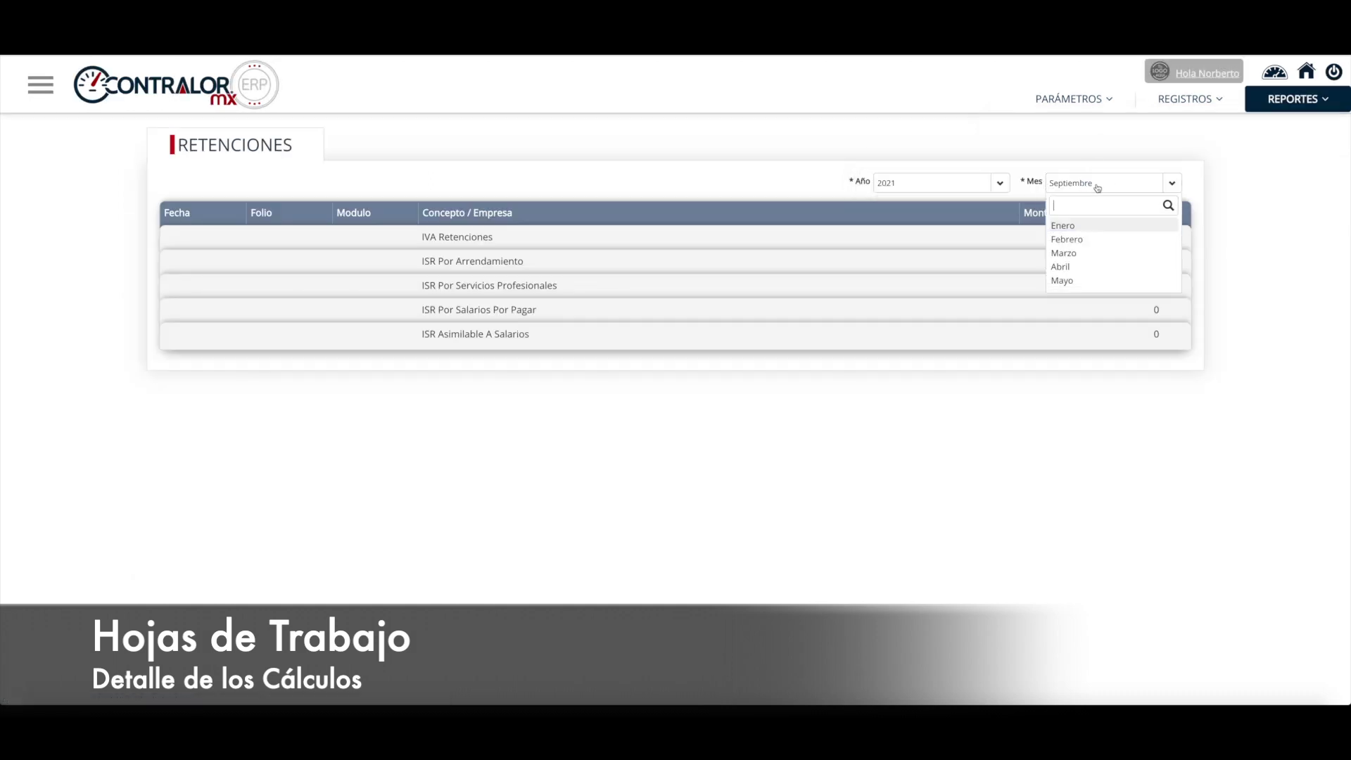
pyautogui.click(1090, 281)
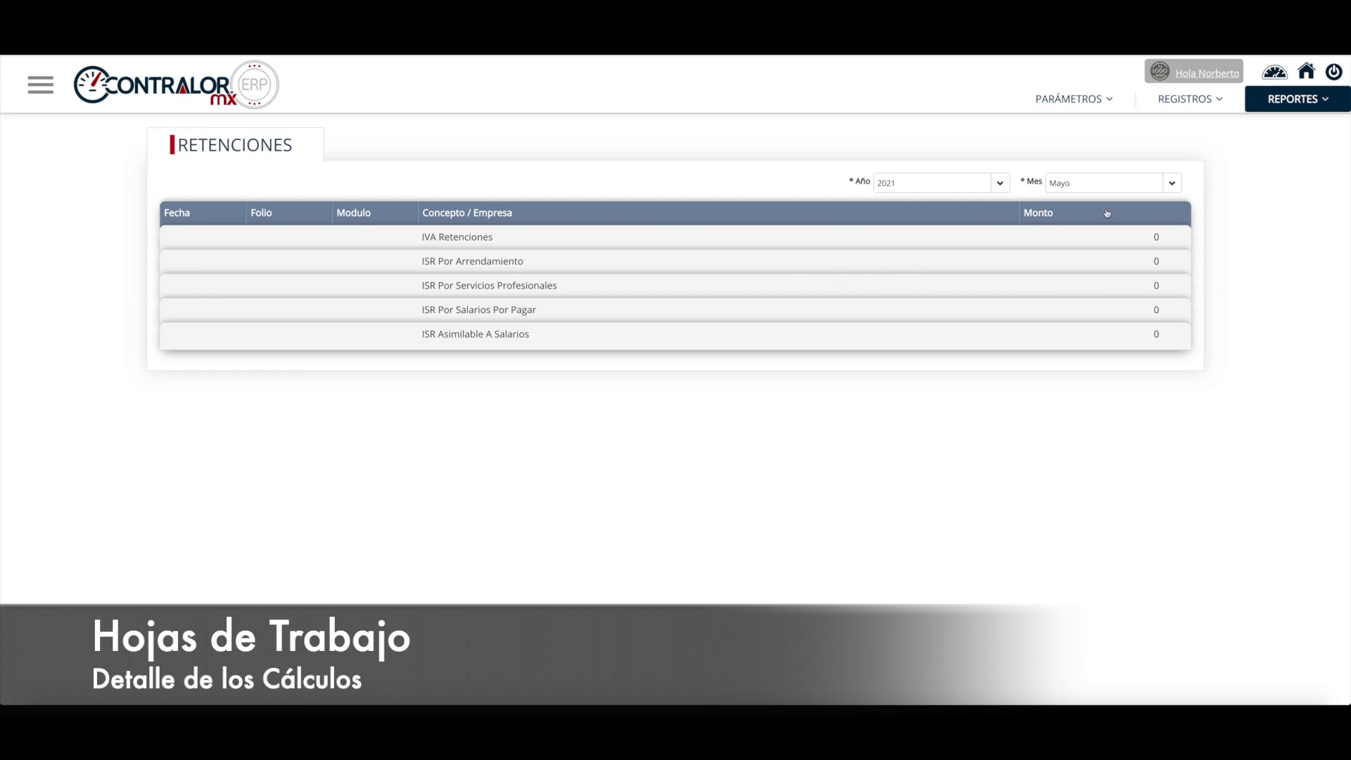
# Step: Switch the Retenciones worksheet through the months Abril, Febrero and Enero of 2021
pyautogui.click(1104, 185)
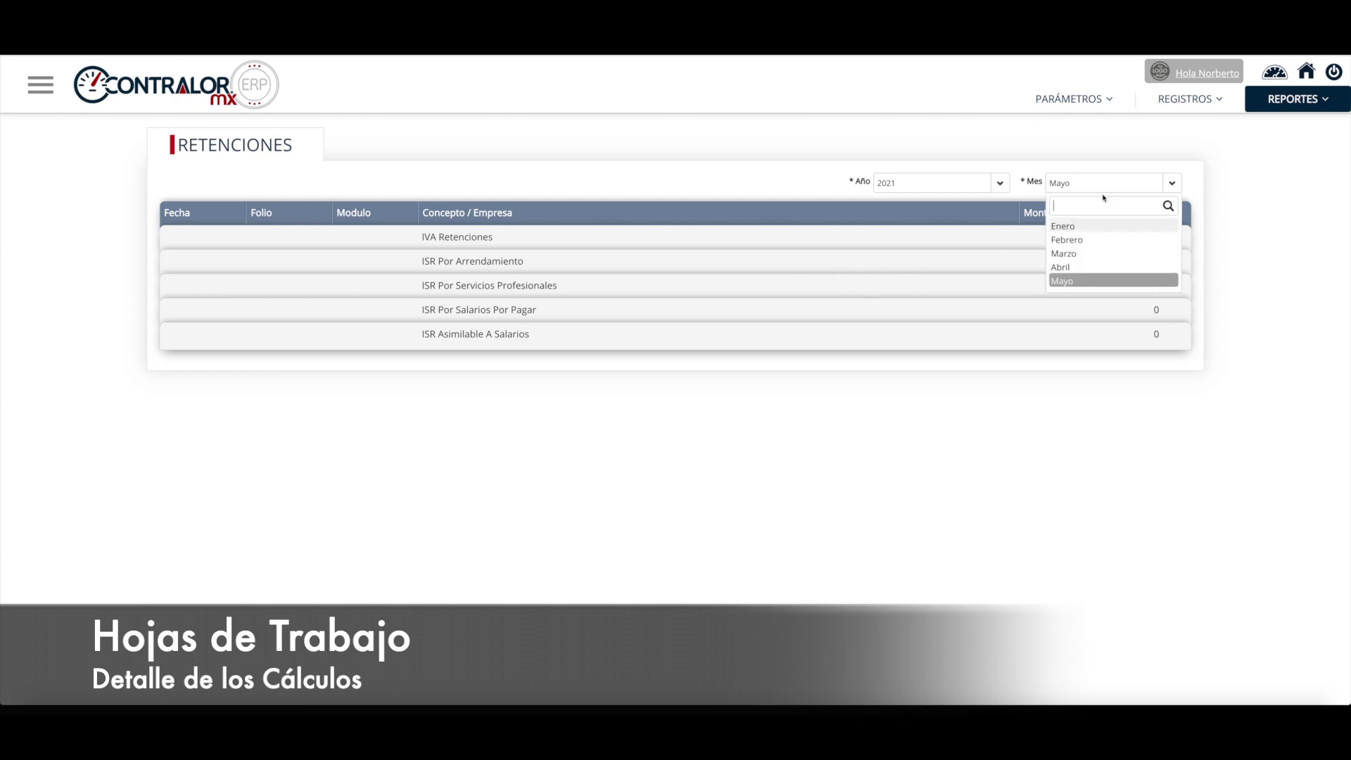
pyautogui.click(1095, 271)
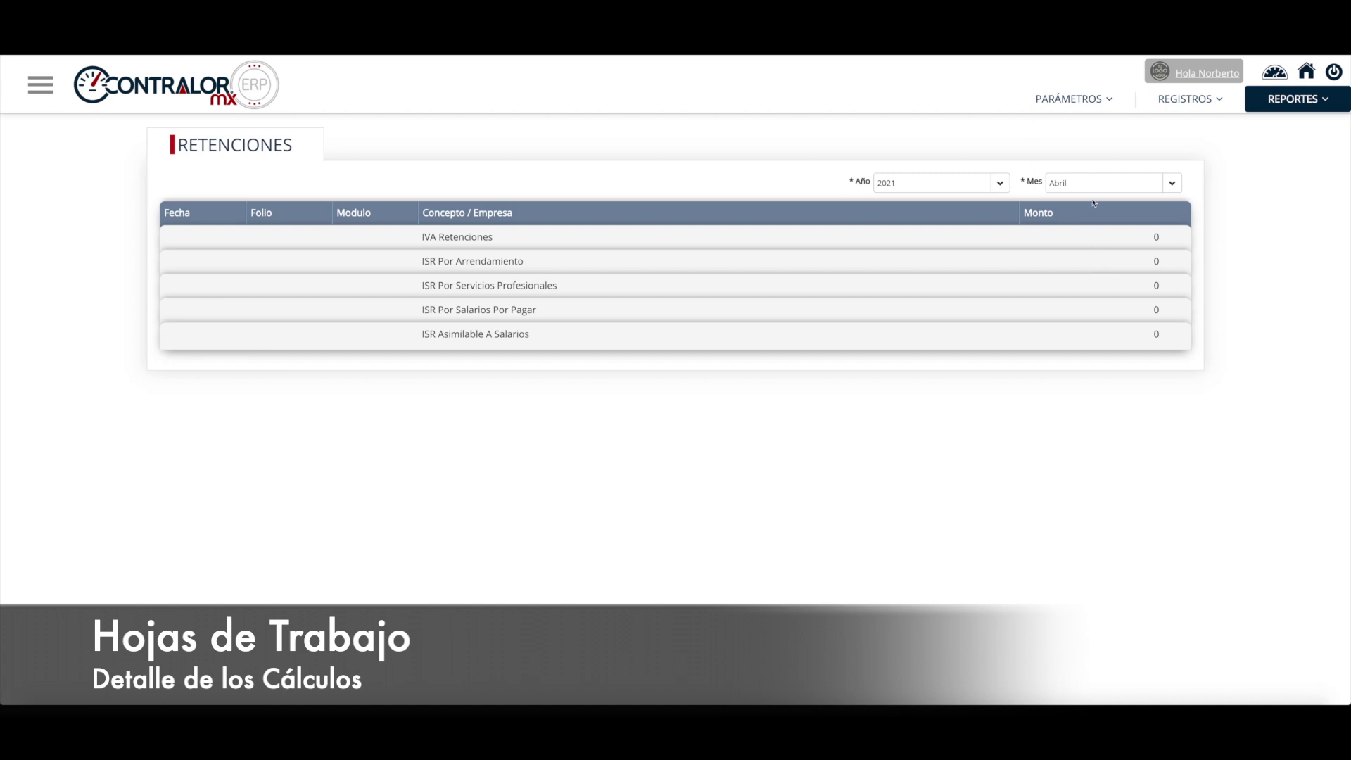
pyautogui.click(1092, 183)
pyautogui.click(1088, 240)
pyautogui.click(1091, 189)
pyautogui.click(1091, 226)
# Step: Set the Retenciones worksheet to the month Junio and the year 2020
pyautogui.click(1096, 182)
pyautogui.scroll(-1, 1092, 253)
pyautogui.click(1087, 239)
pyautogui.click(1086, 185)
pyautogui.click(971, 184)
pyautogui.click(945, 240)
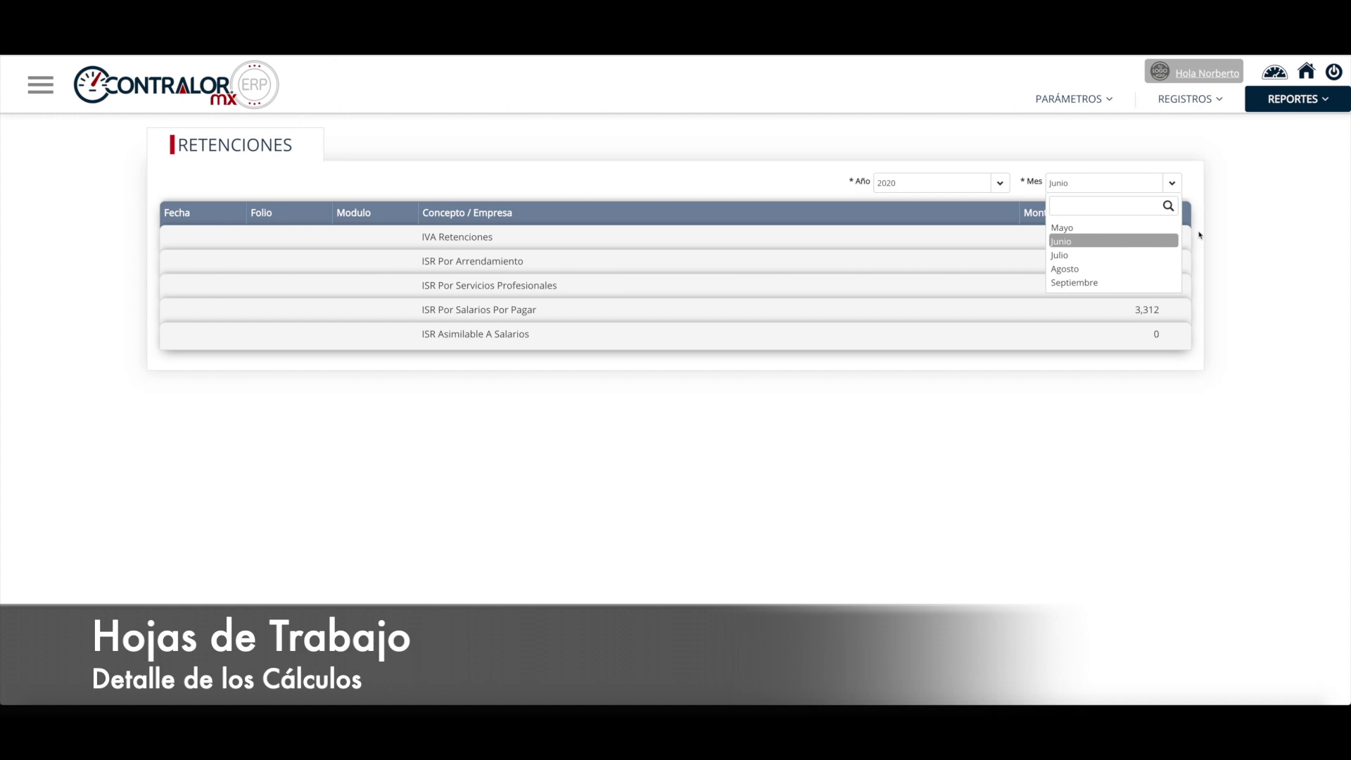
pyautogui.click(1175, 241)
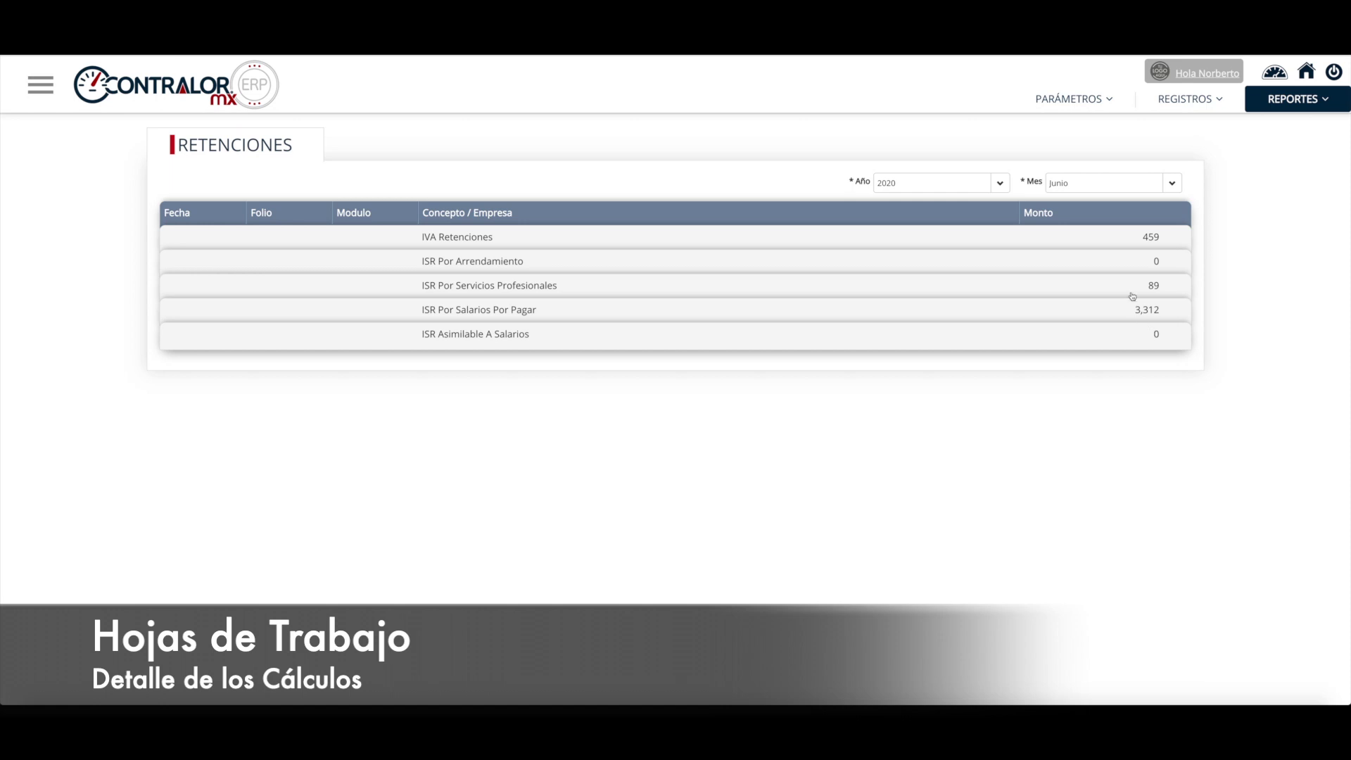
# Step: Review and collapse the IVA Retenciones breakdown, and expand ISR Por Servicios Profesionales and ISR Por Salarios Por Pagar
pyautogui.click(1147, 241)
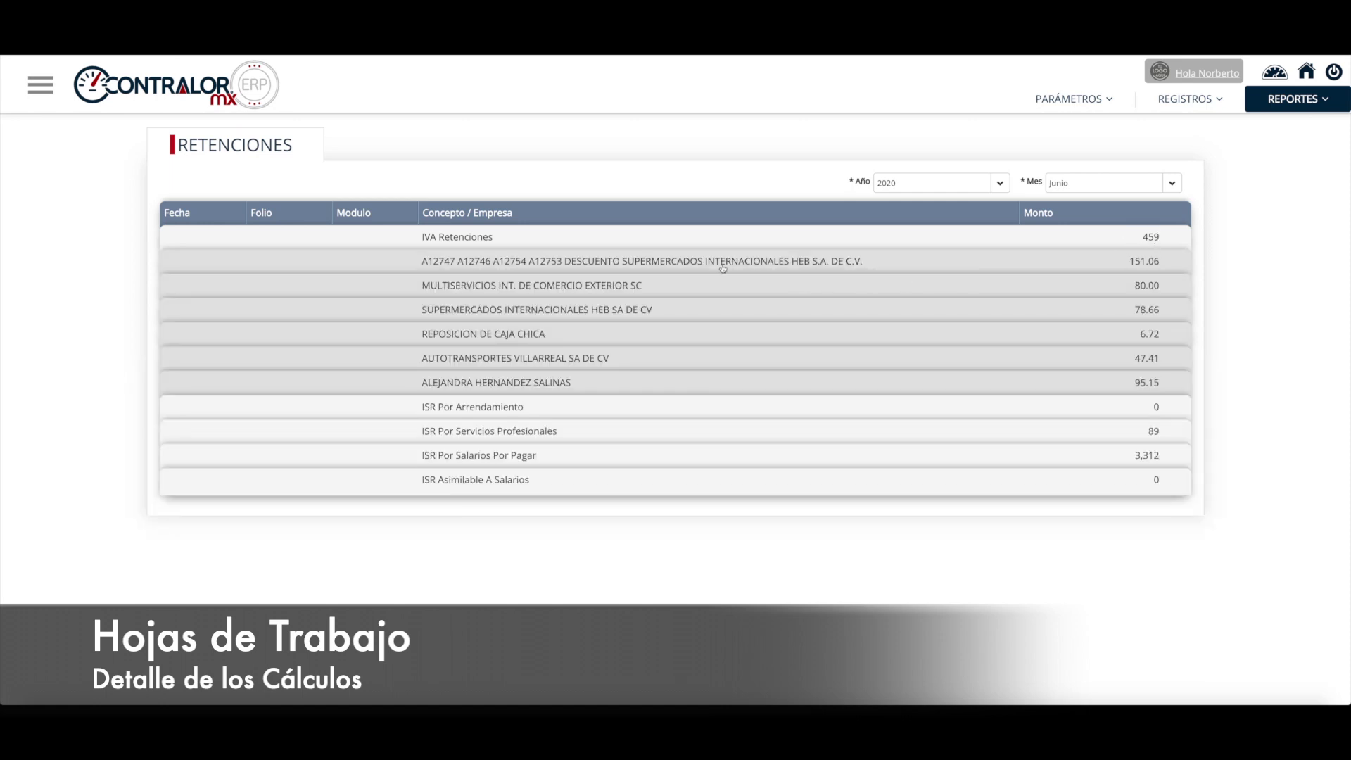
pyautogui.click(569, 242)
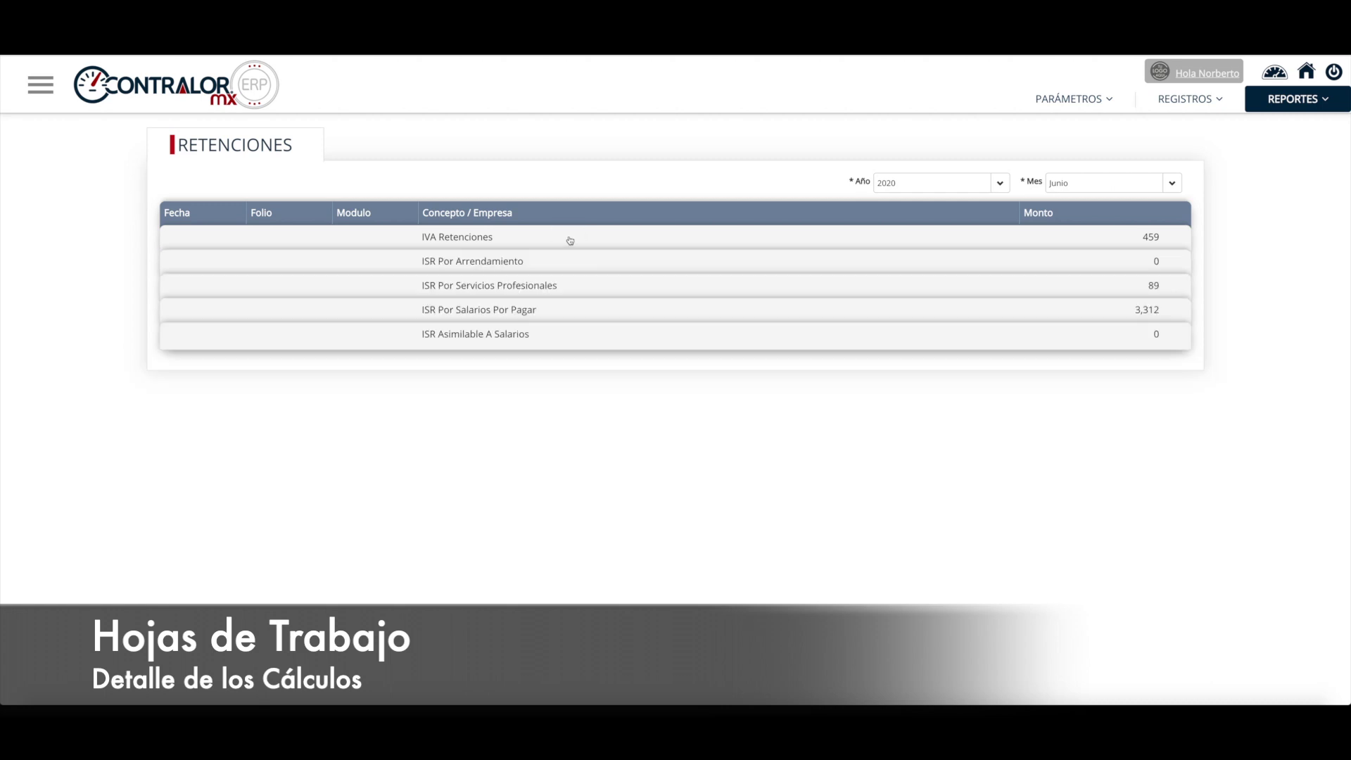
pyautogui.click(566, 287)
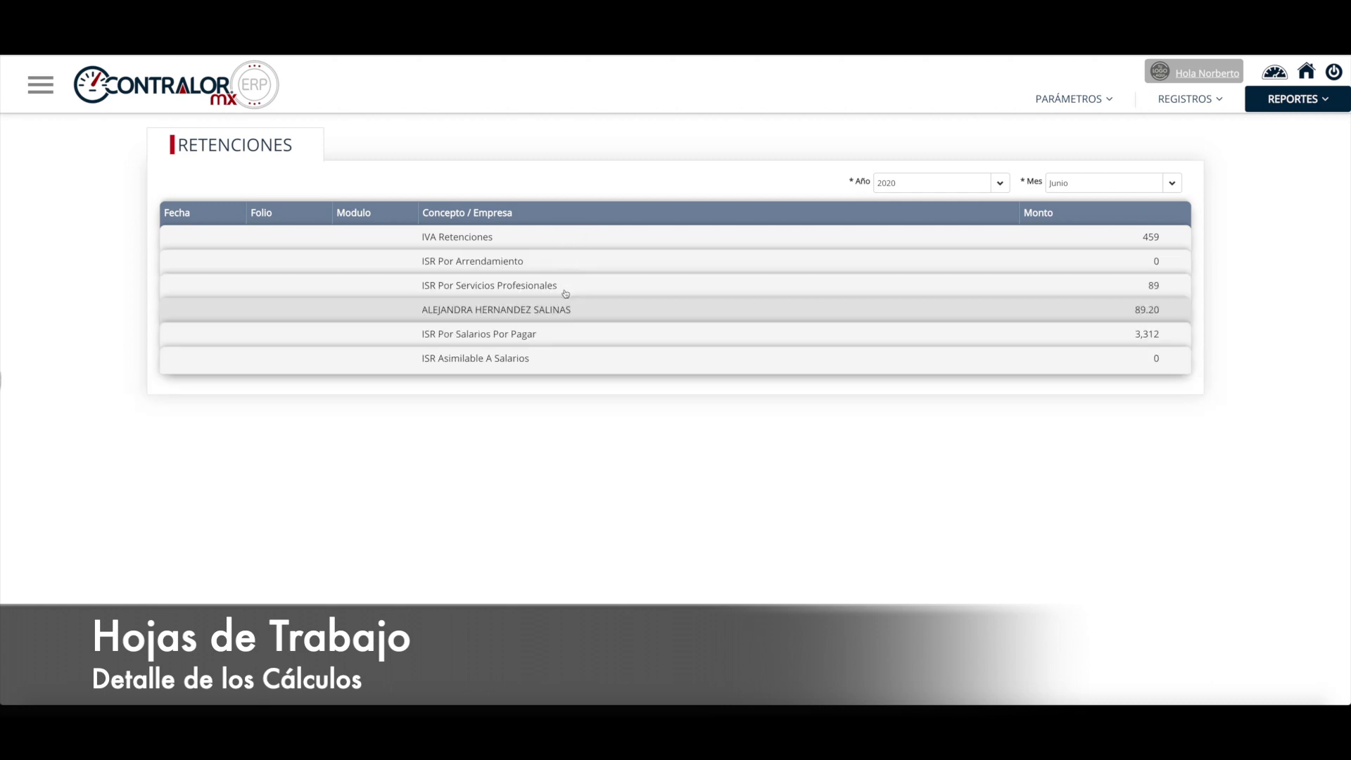
pyautogui.click(578, 334)
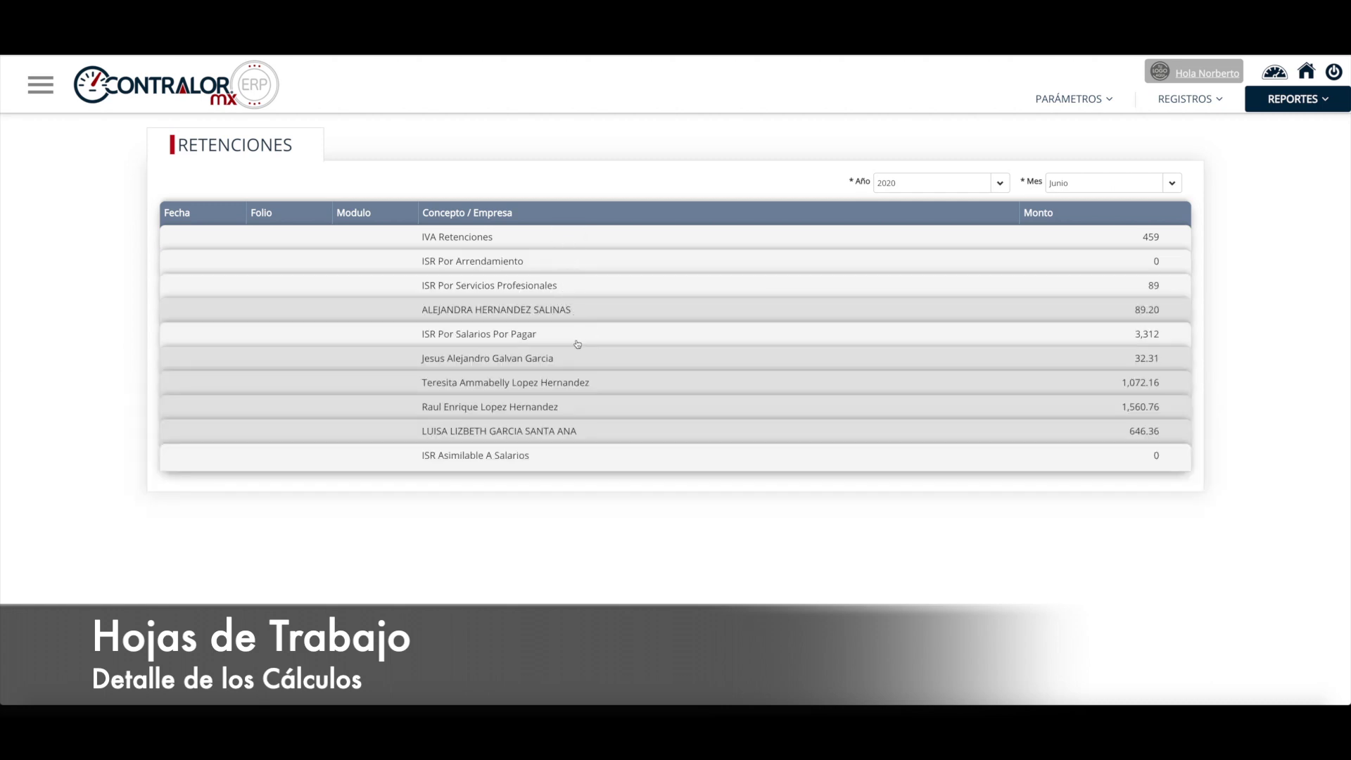
# Step: Examine the payroll records of the second and third employees under ISR Por Salarios Por Pagar, and collapse both ISR breakdowns
pyautogui.click(596, 387)
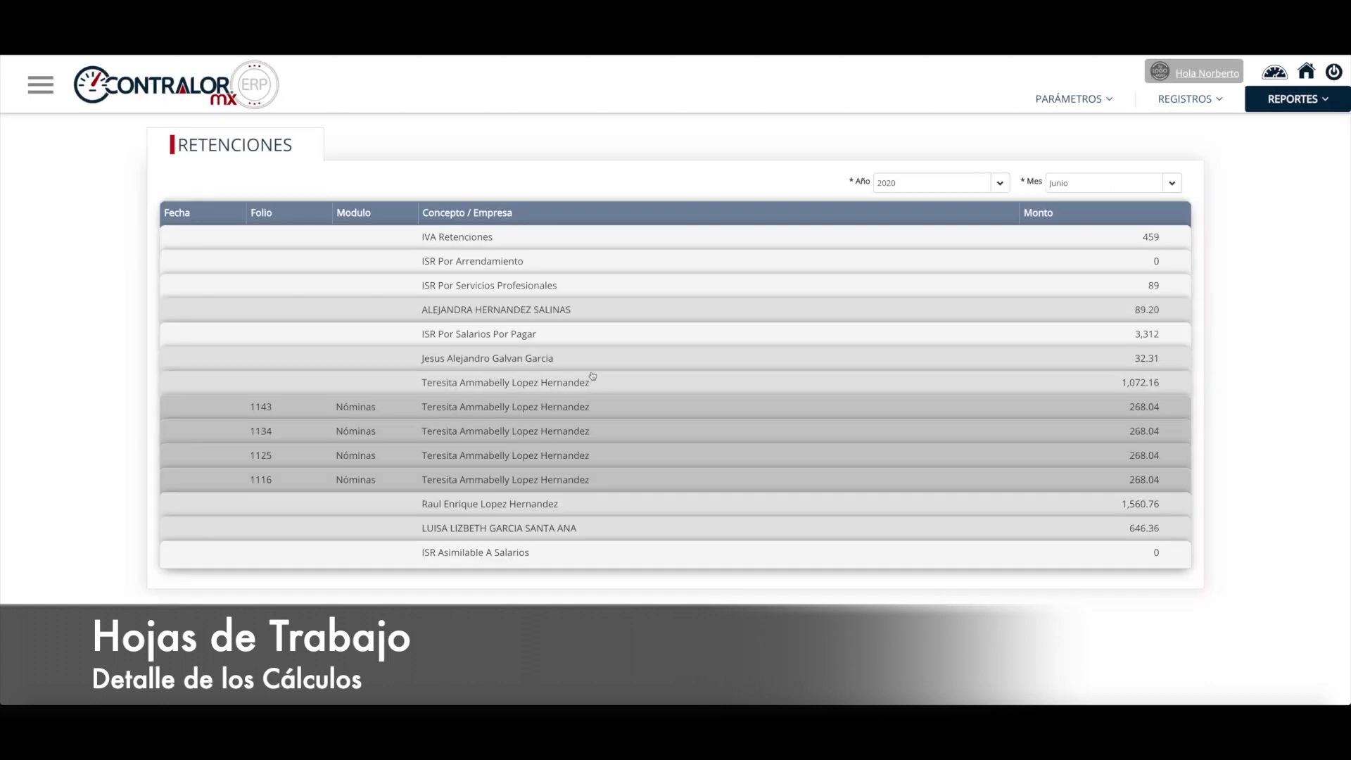
pyautogui.click(593, 383)
pyautogui.click(593, 417)
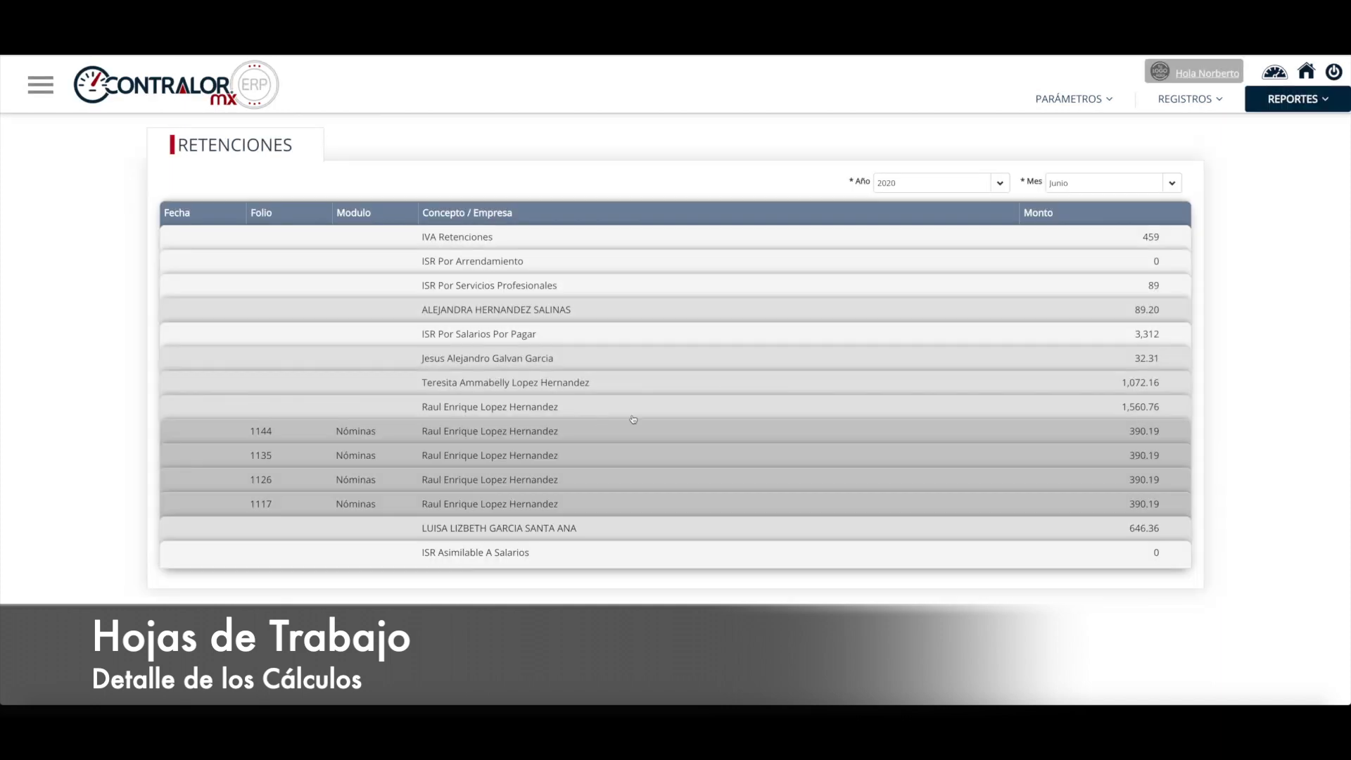
pyautogui.click(650, 412)
pyautogui.click(622, 344)
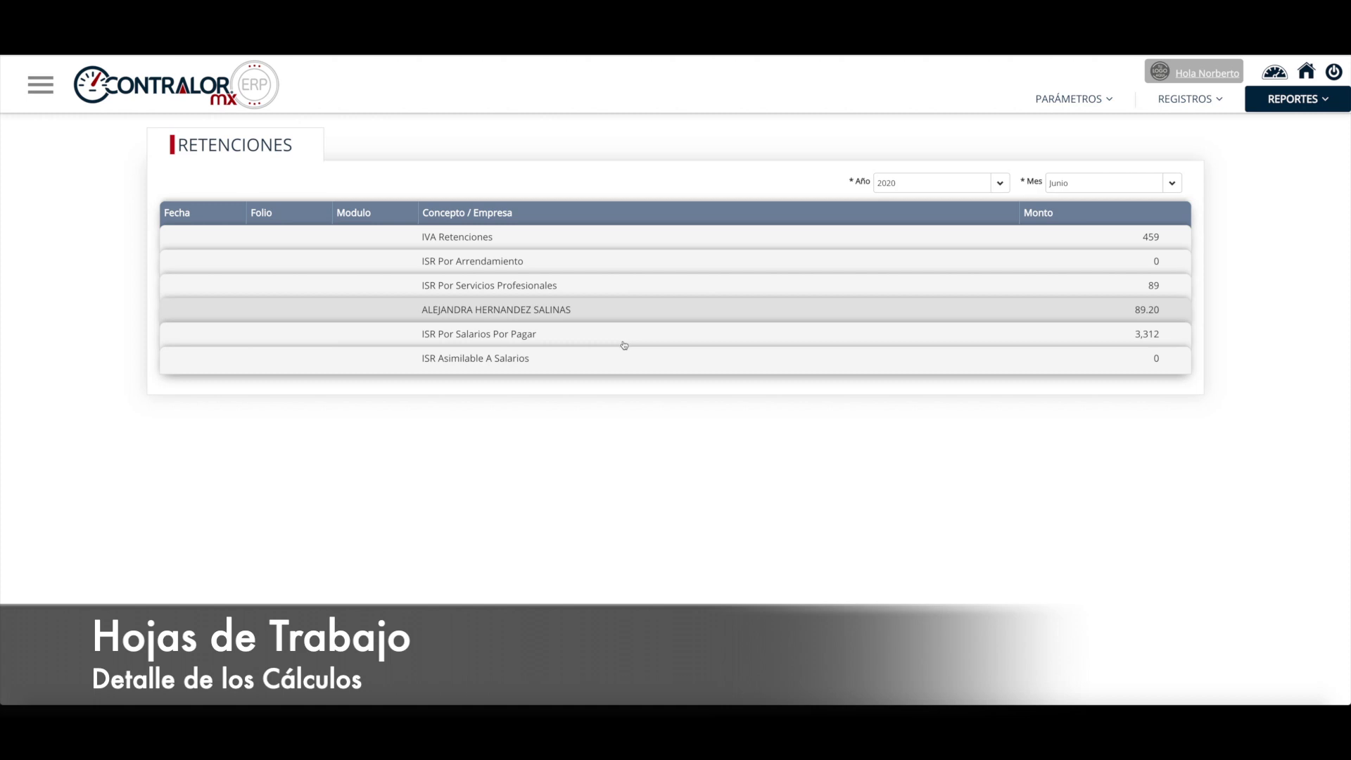
pyautogui.click(611, 287)
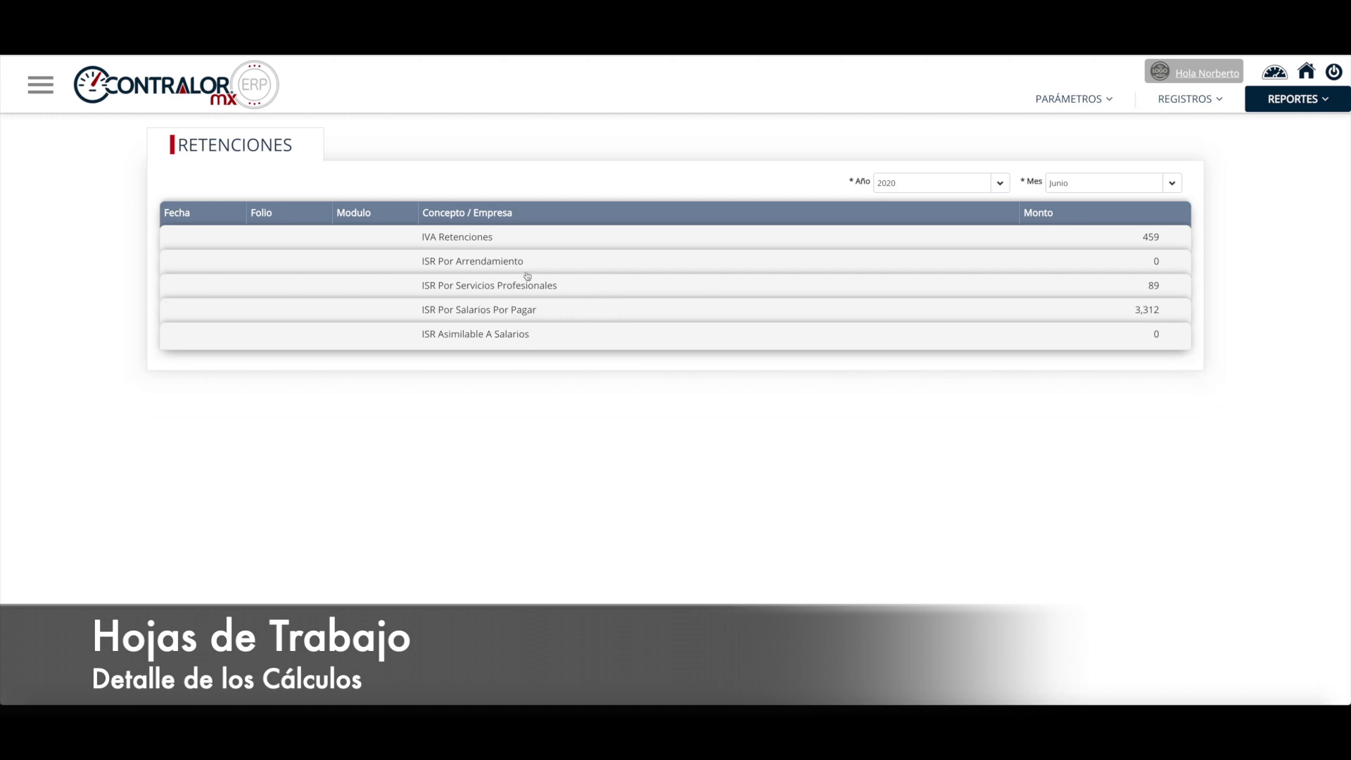
# Step: Set the Retenciones month to Mayo and review the SUPERMERCADOS INTERNACIONALES HEB source records under IVA Retenciones, leaving the breakdown collapsed
pyautogui.click(1089, 181)
pyautogui.click(1085, 230)
pyautogui.click(729, 239)
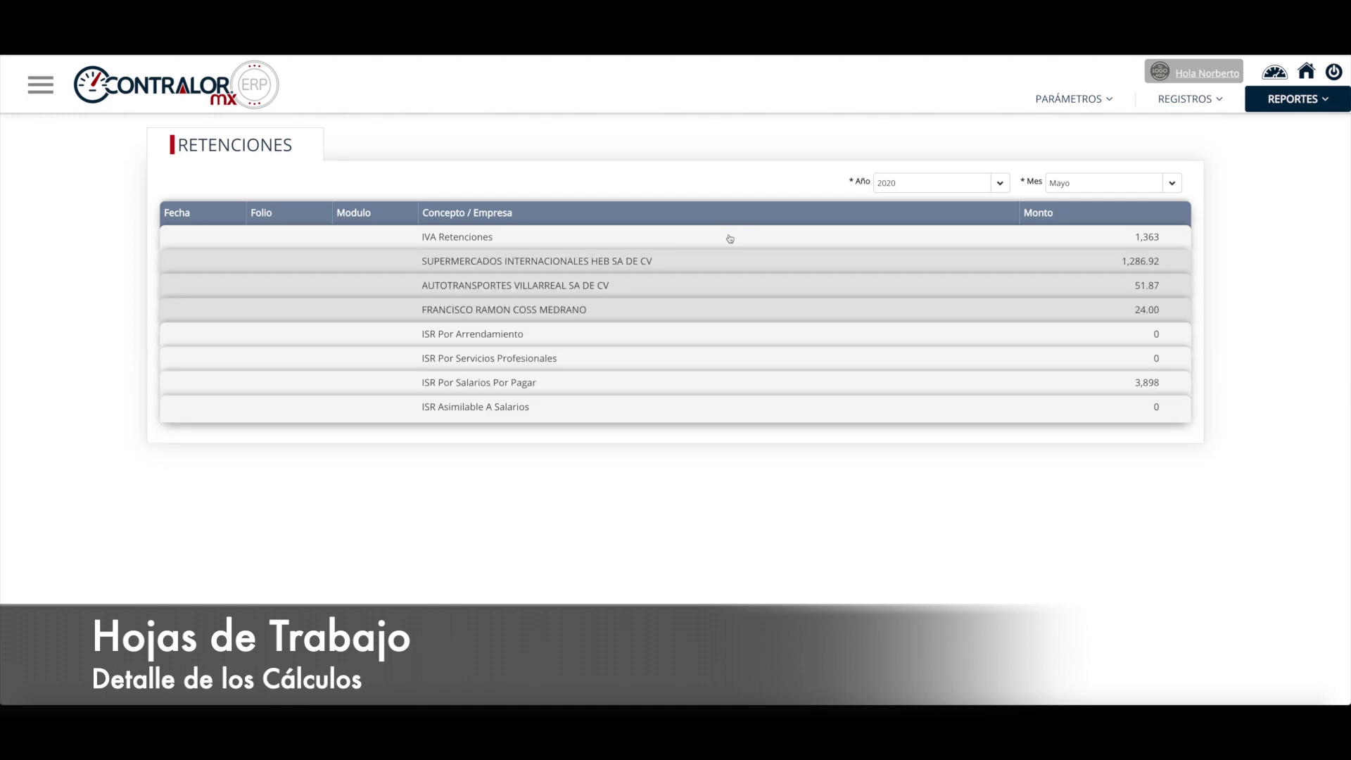
pyautogui.click(679, 267)
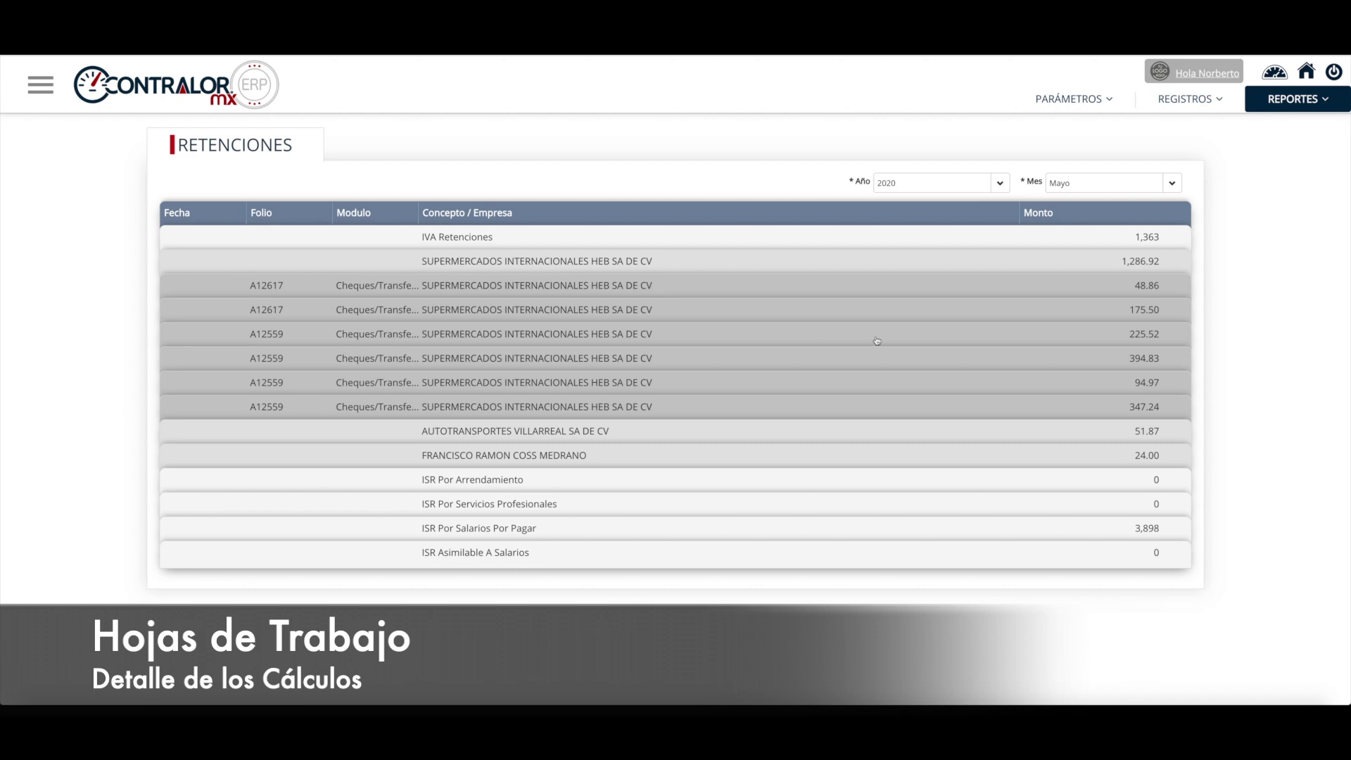
pyautogui.click(1028, 259)
pyautogui.click(1016, 244)
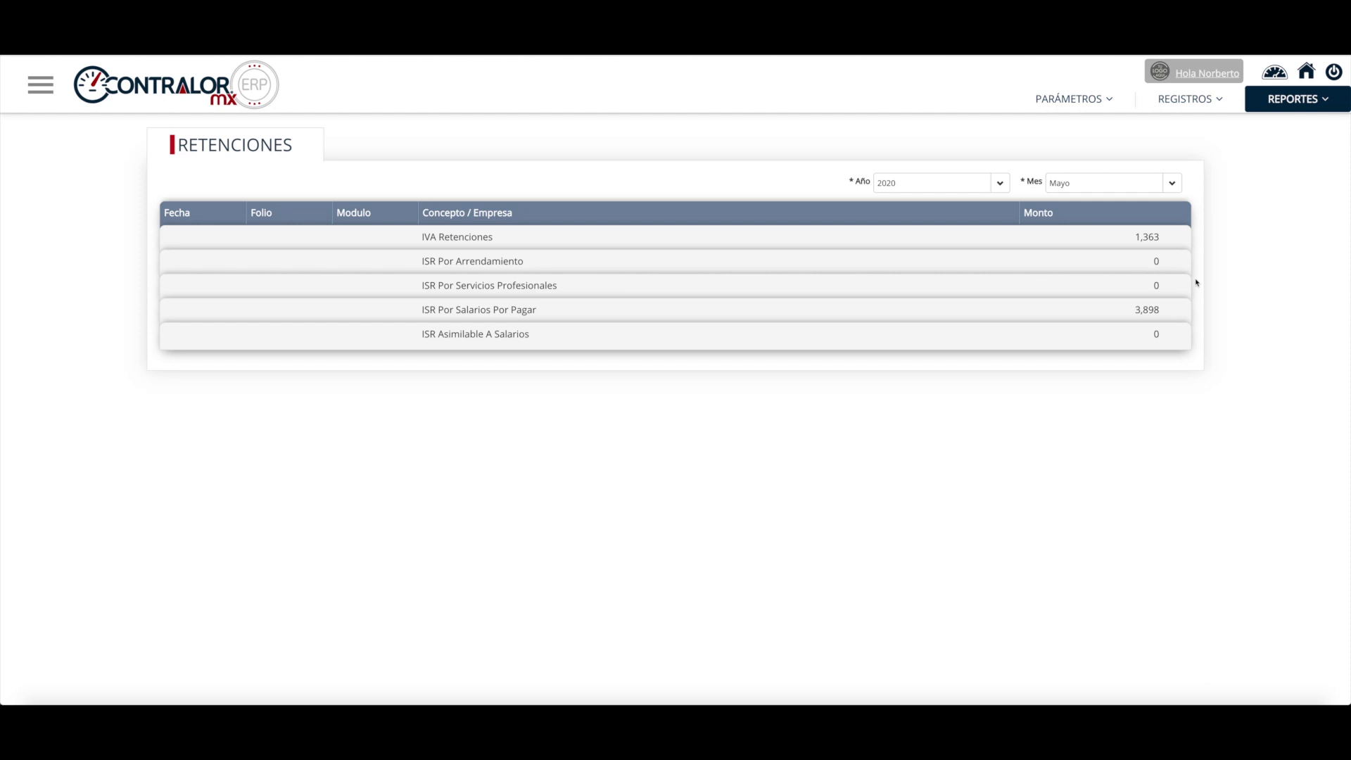
# Step: Open the DIOT worksheet from the fiscal accounting reports and set it to Febrero 2020
pyautogui.click(1293, 99)
pyautogui.click(1188, 137)
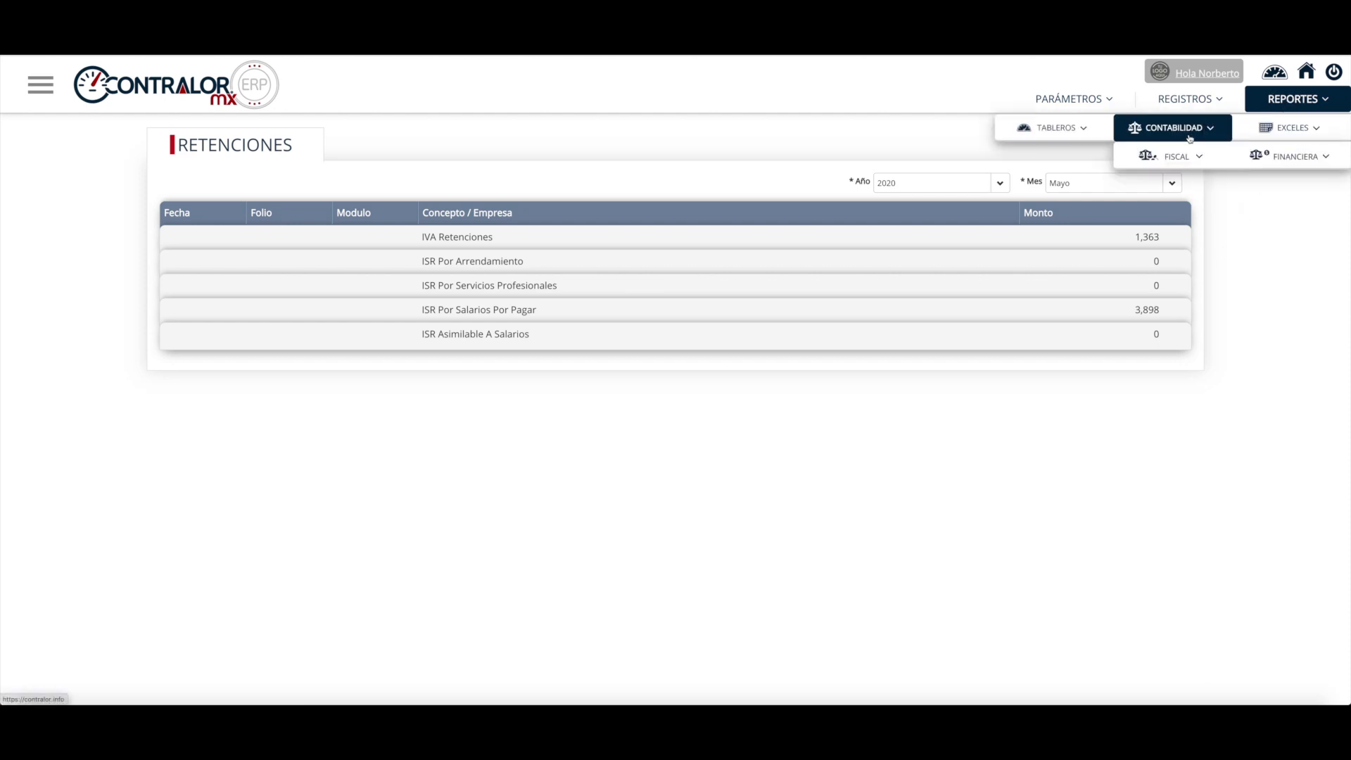
pyautogui.click(1185, 156)
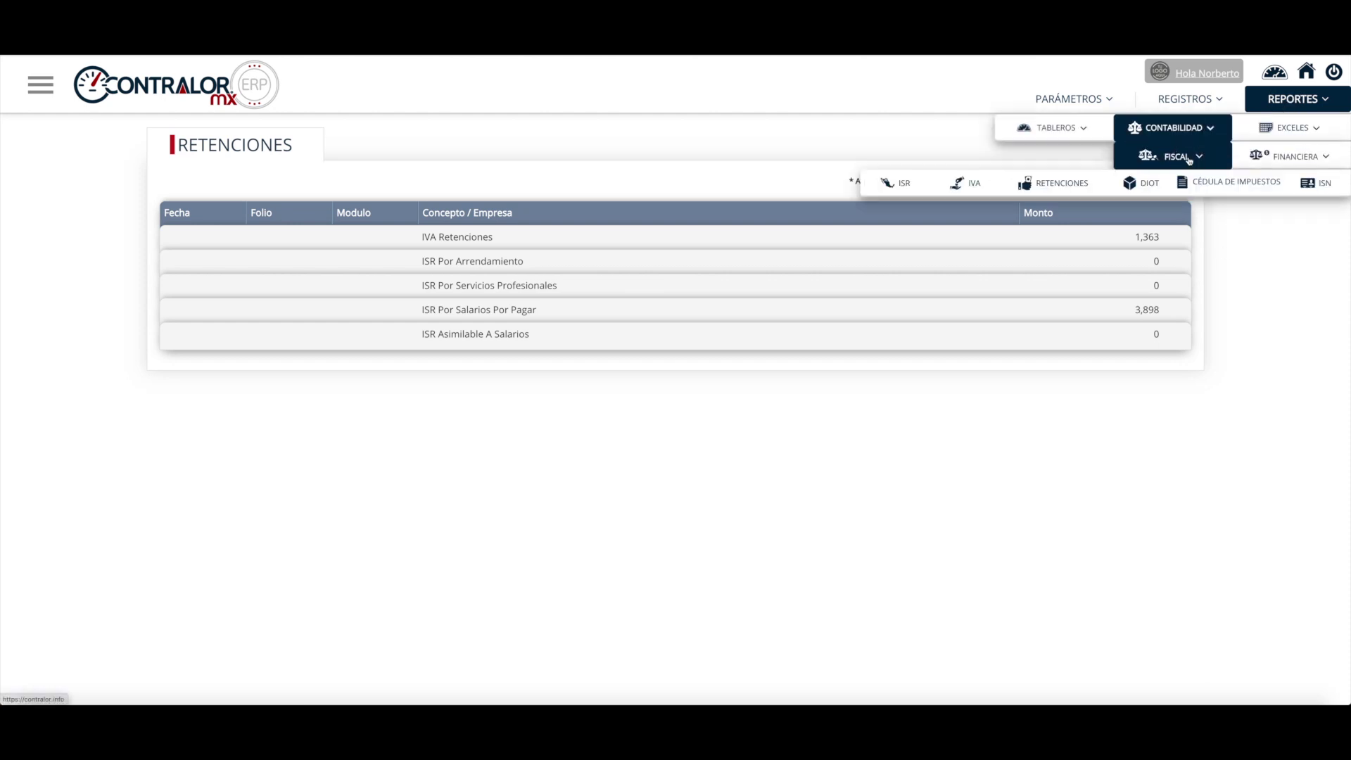
pyautogui.click(1139, 185)
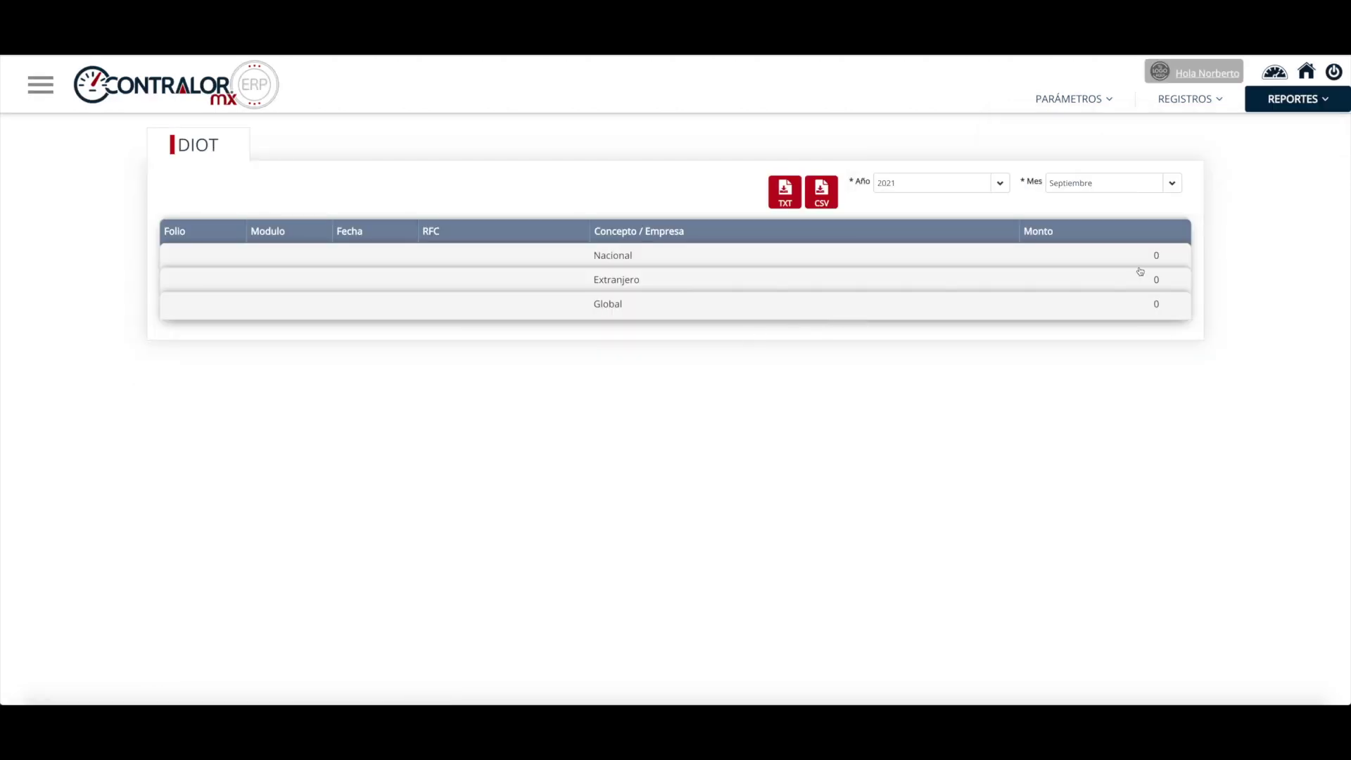
pyautogui.click(1123, 192)
pyautogui.click(1094, 245)
pyautogui.click(1091, 191)
pyautogui.click(997, 189)
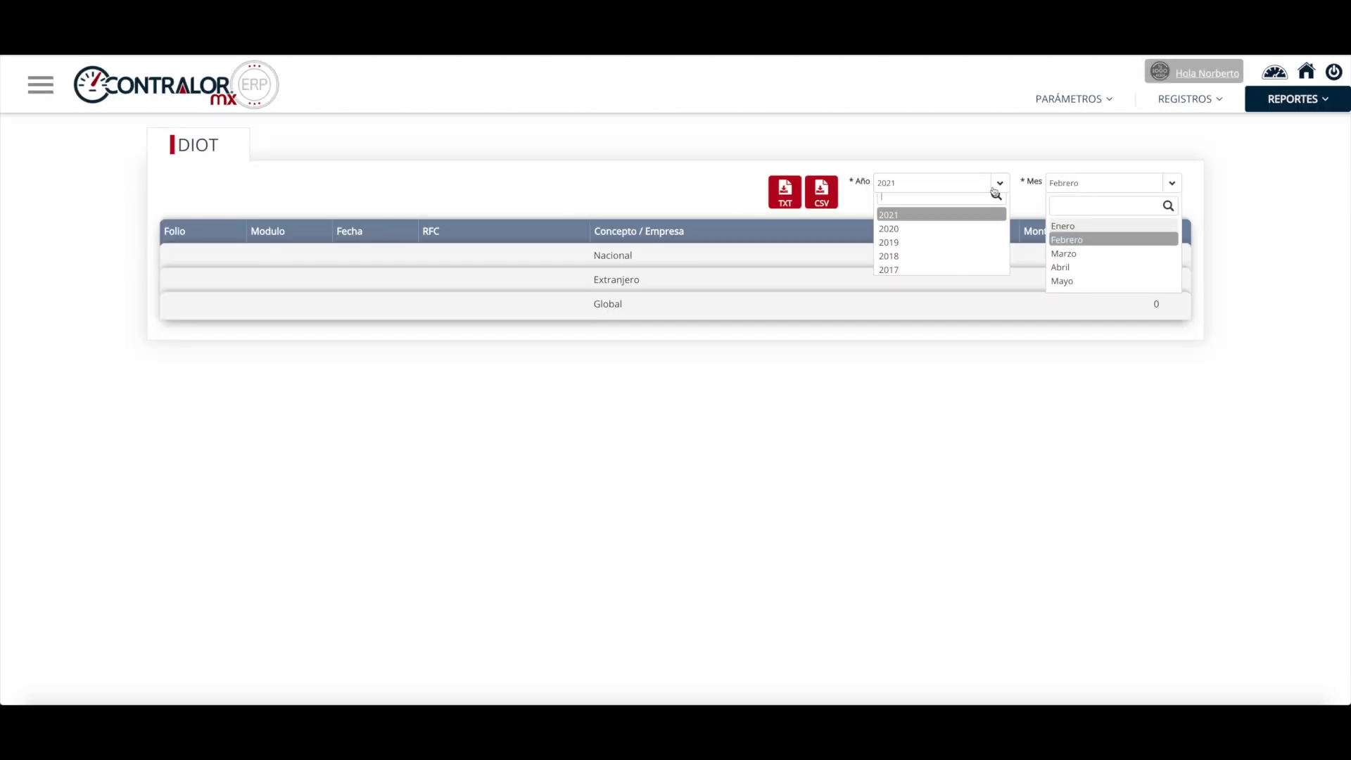
pyautogui.click(959, 239)
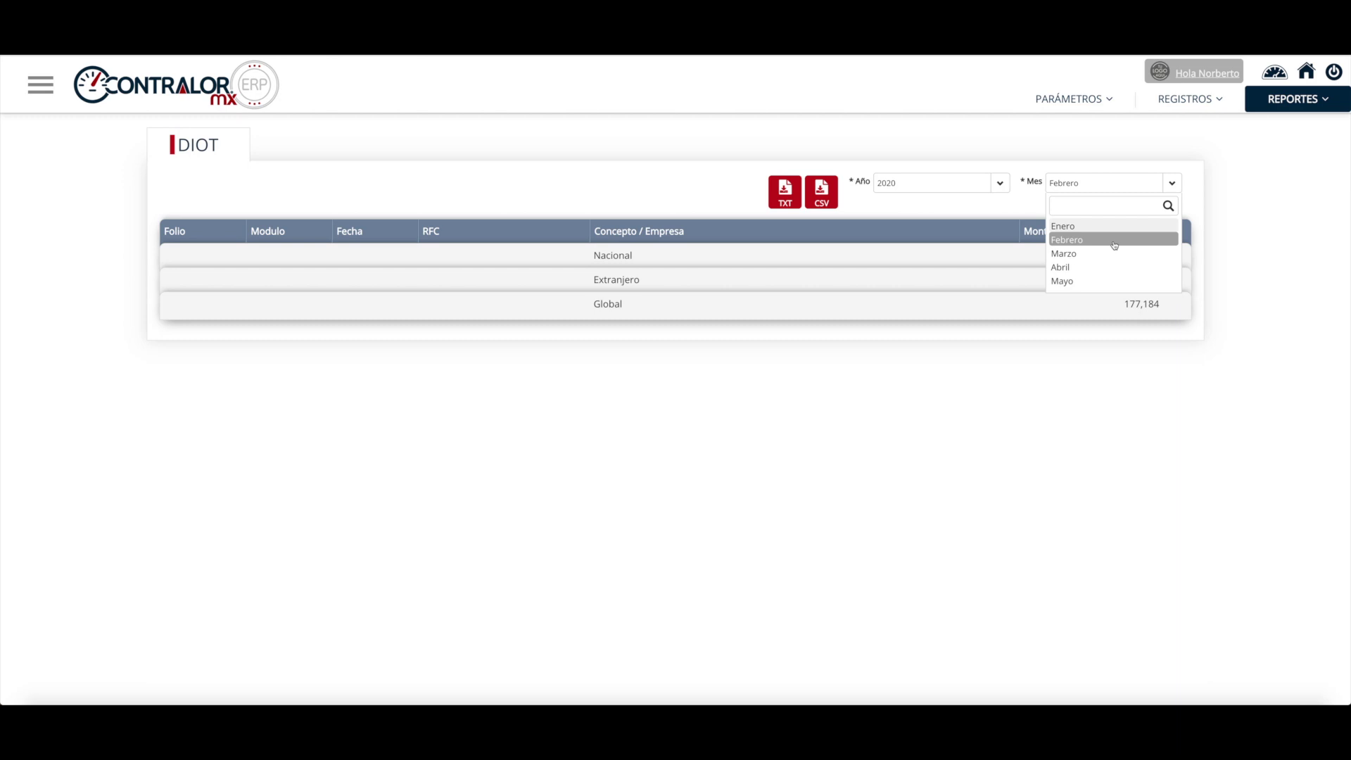
pyautogui.click(1171, 185)
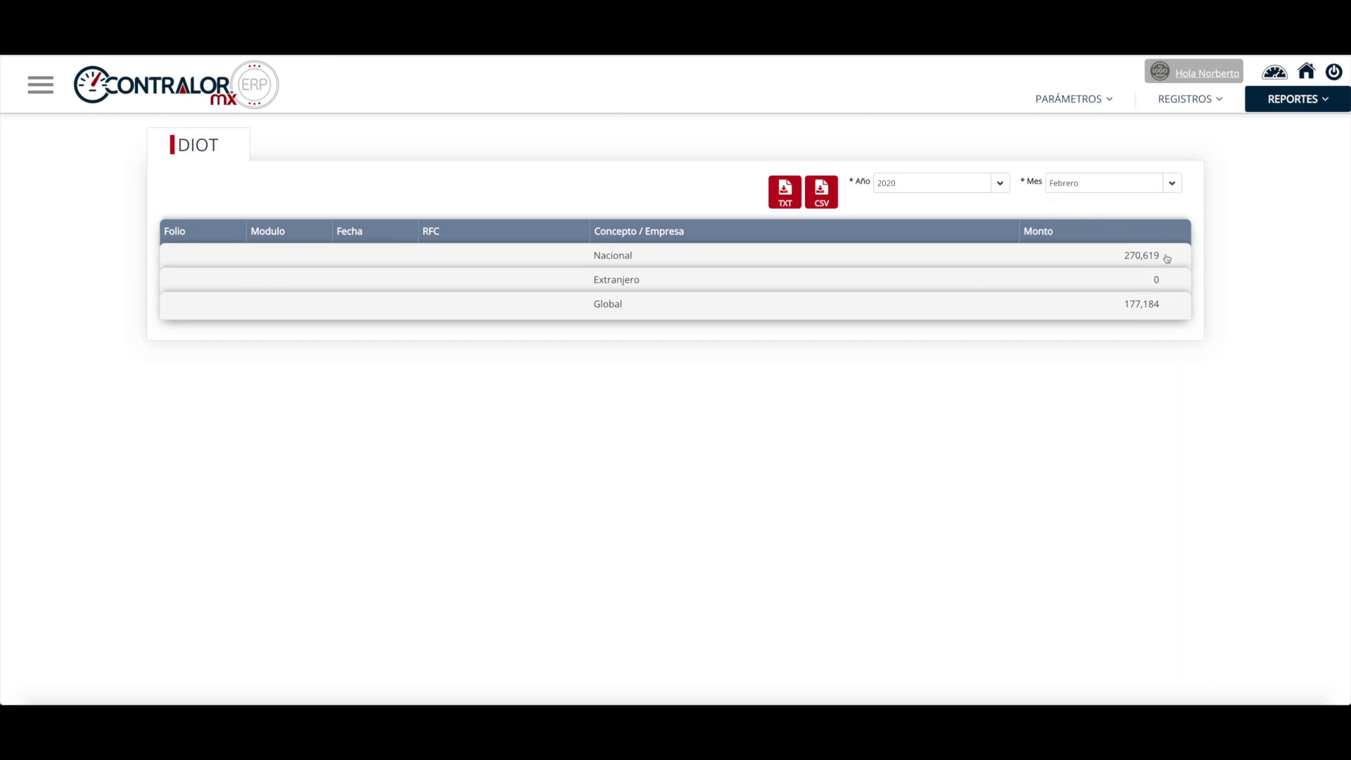
# Step: Expand the Nacional concept in the DIOT down to the suppliers under Servicios profesionales and Arrendamiento
pyautogui.click(990, 257)
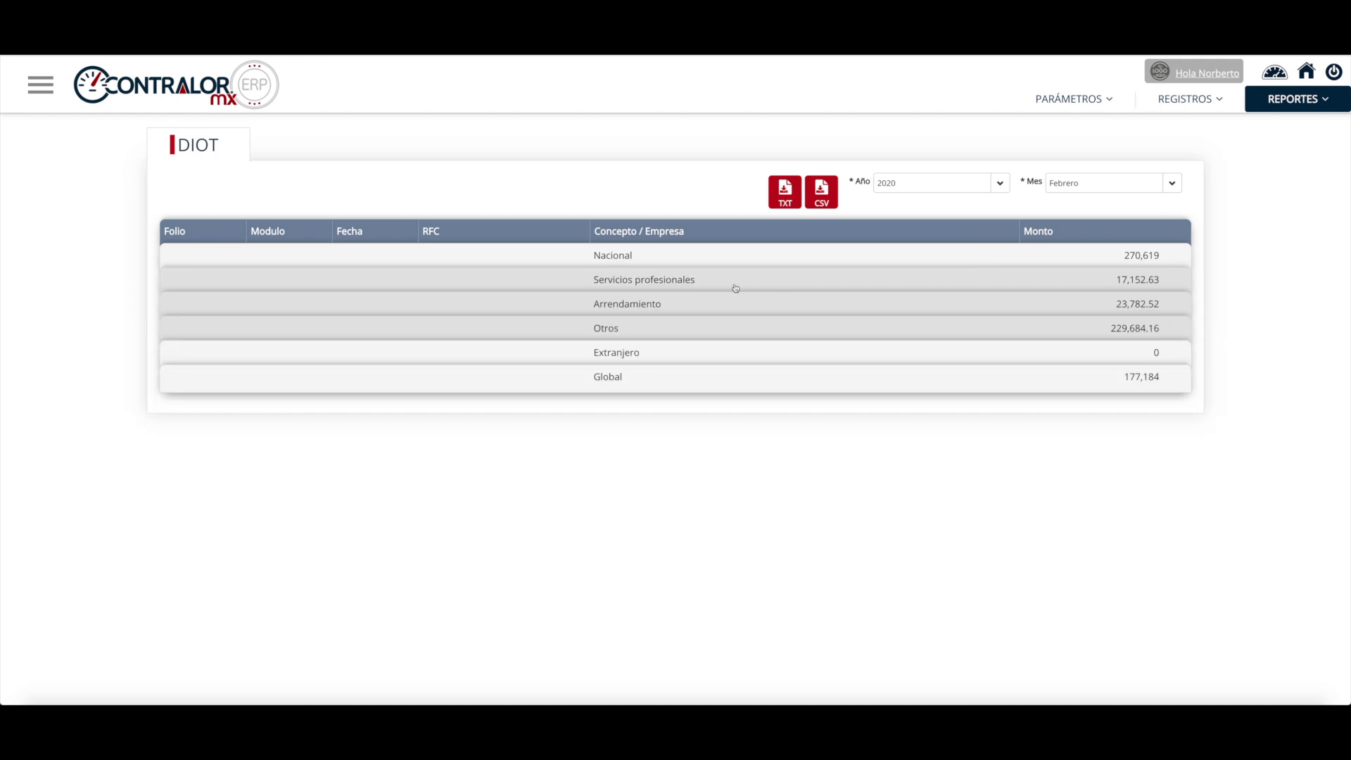
pyautogui.click(713, 279)
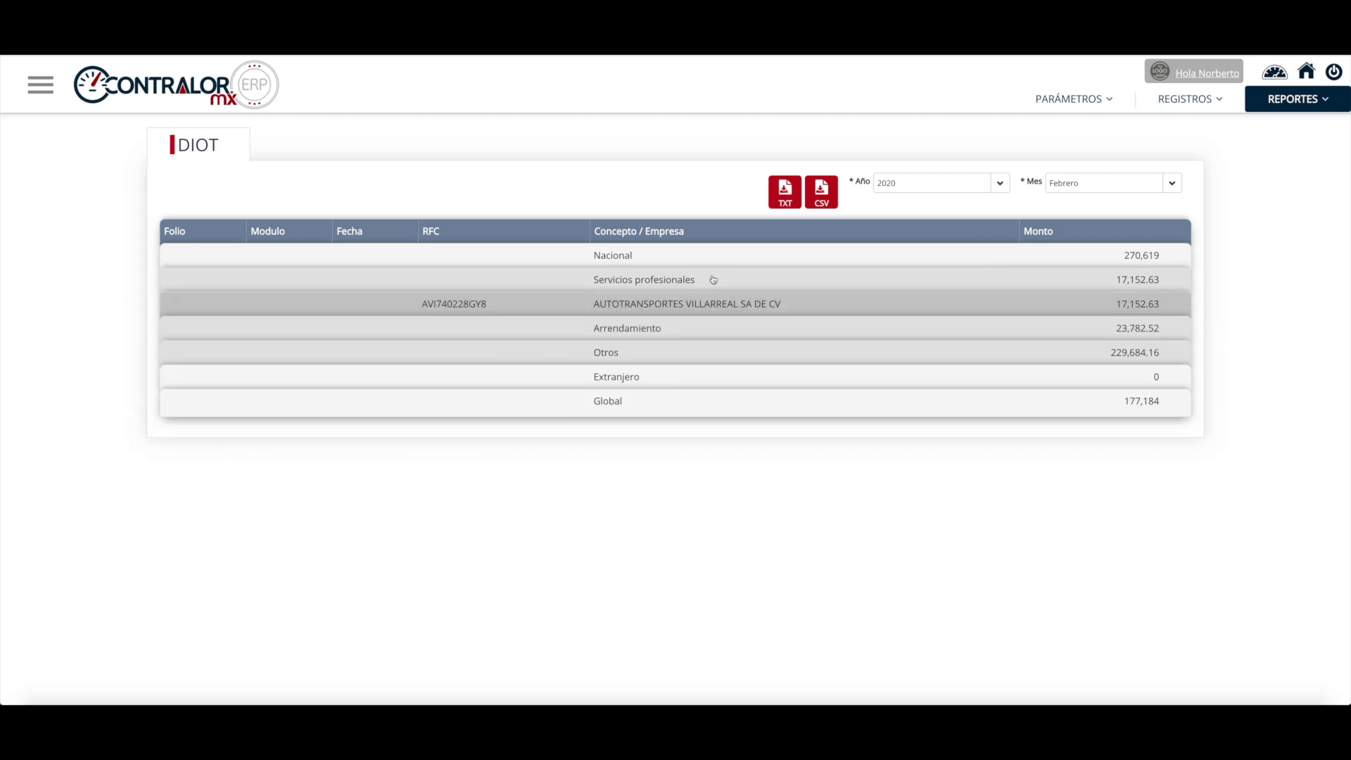
pyautogui.click(712, 326)
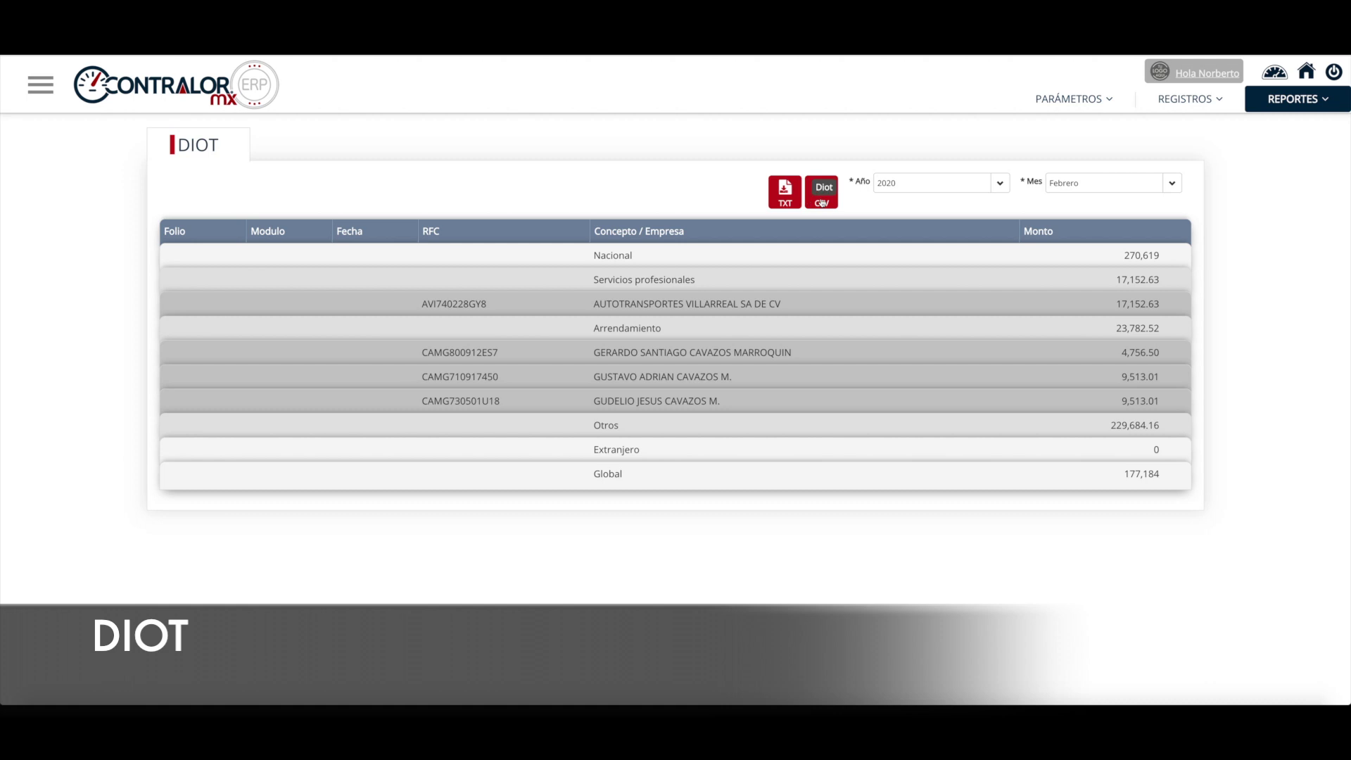
# Step: Open the ISN (Impuesto Sobre Nómina) worksheet from the fiscal accounting reports and set it to Abril 2020
pyautogui.click(1270, 105)
pyautogui.click(1189, 128)
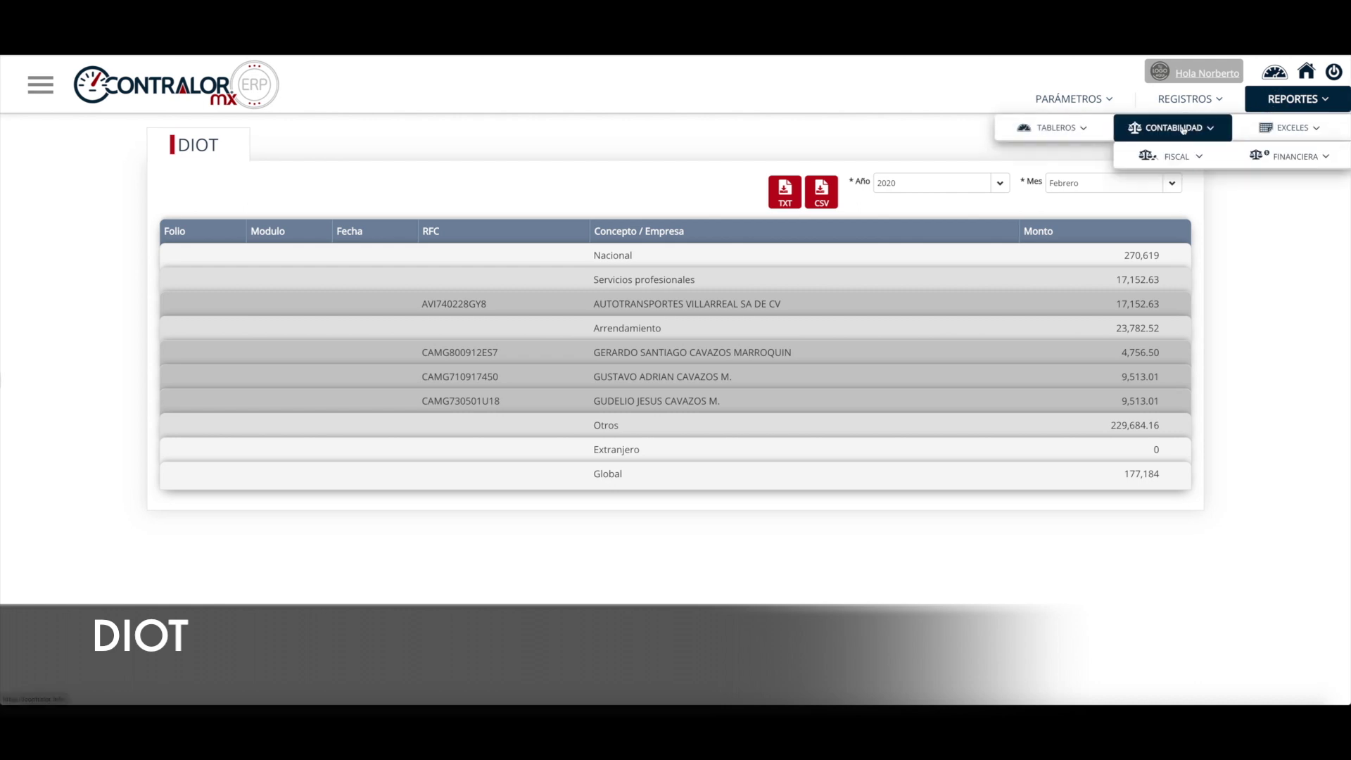
pyautogui.click(1187, 157)
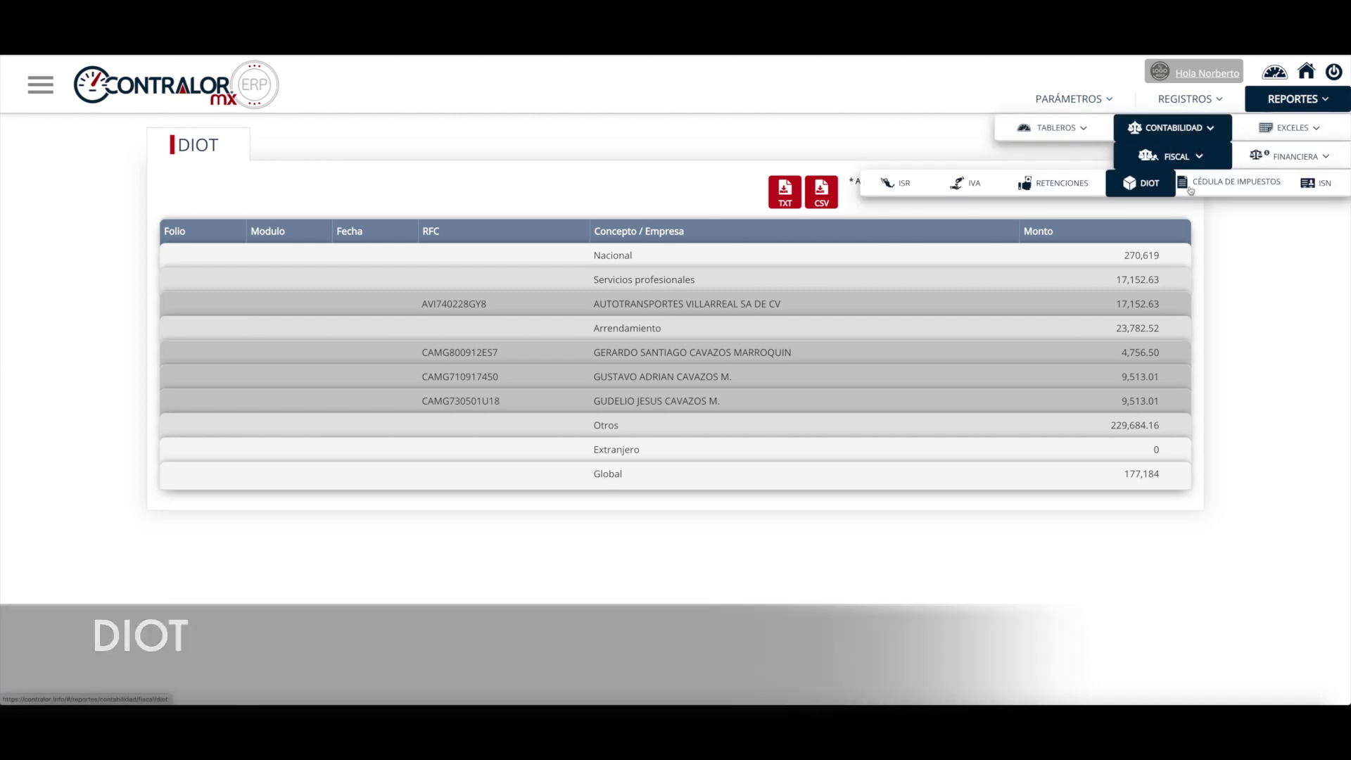
pyautogui.click(1308, 184)
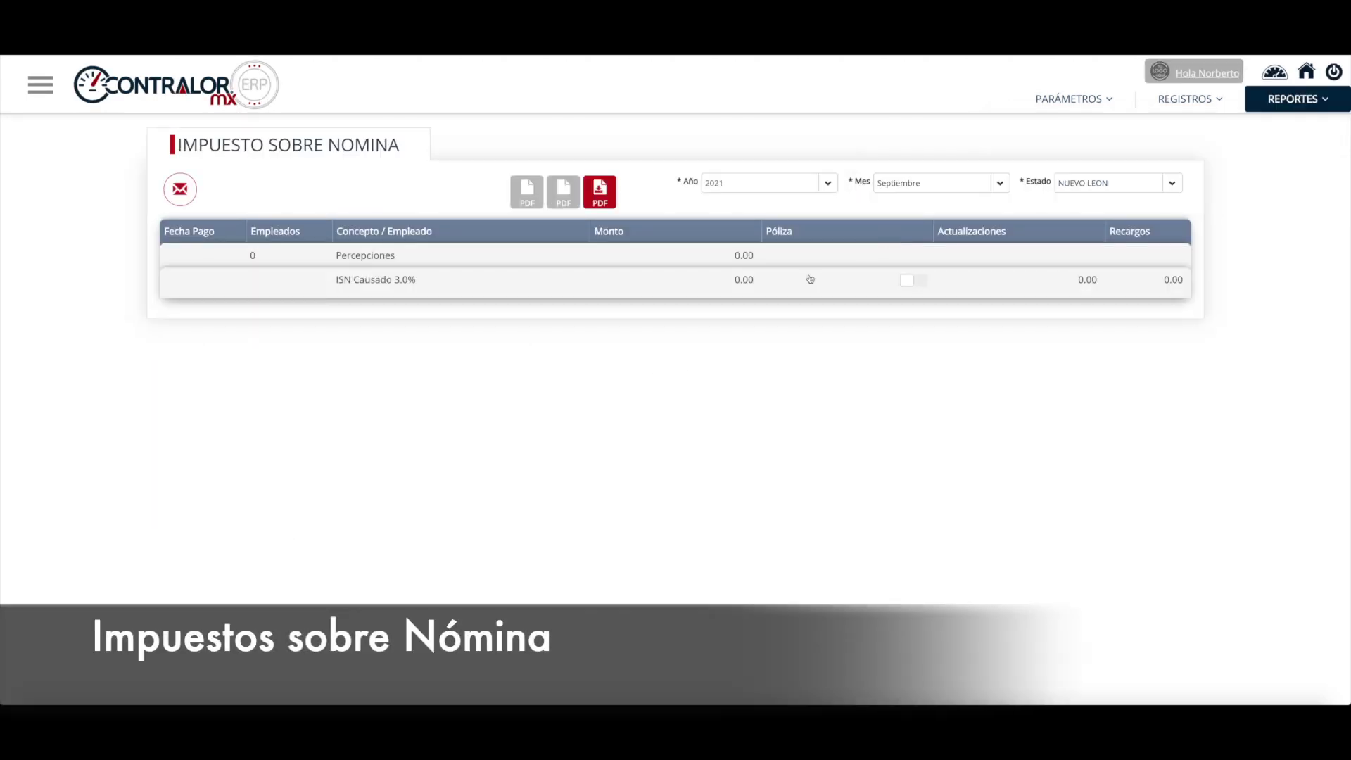
pyautogui.click(951, 184)
pyautogui.click(940, 266)
pyautogui.click(813, 190)
pyautogui.click(785, 239)
# Step: Review the Percepciones breakdown, including the employee amounts for the period 2020-04-11 al 2020-04-17, and collapse it
pyautogui.click(733, 259)
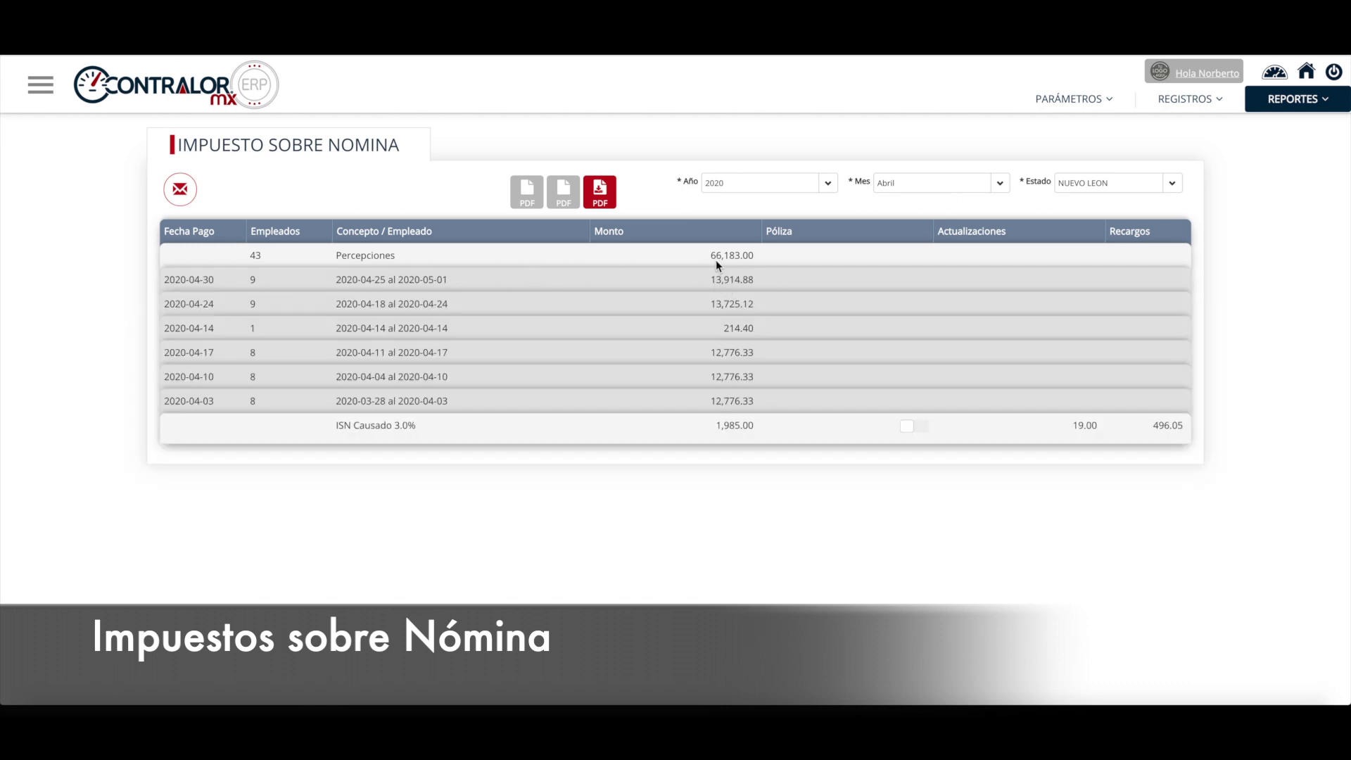
pyautogui.click(493, 261)
pyautogui.click(493, 262)
pyautogui.click(577, 354)
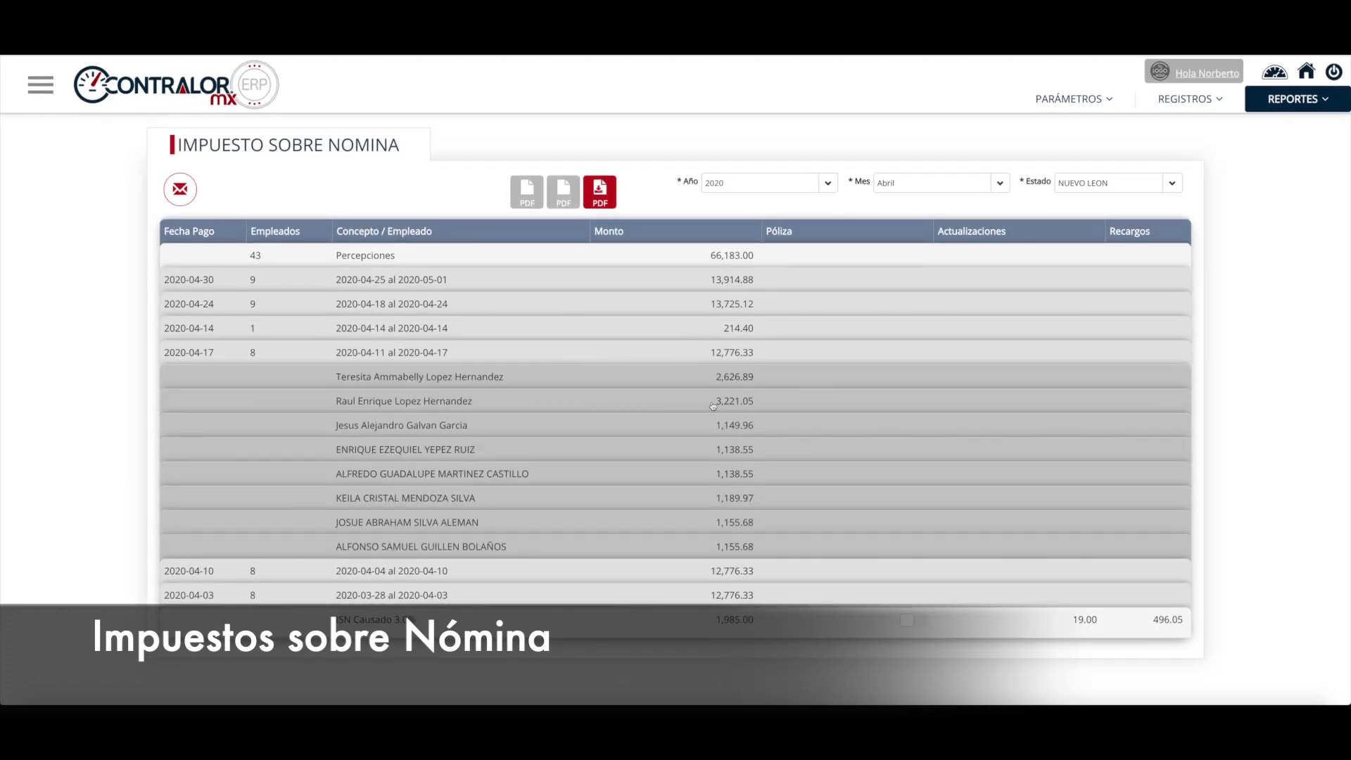
pyautogui.click(533, 356)
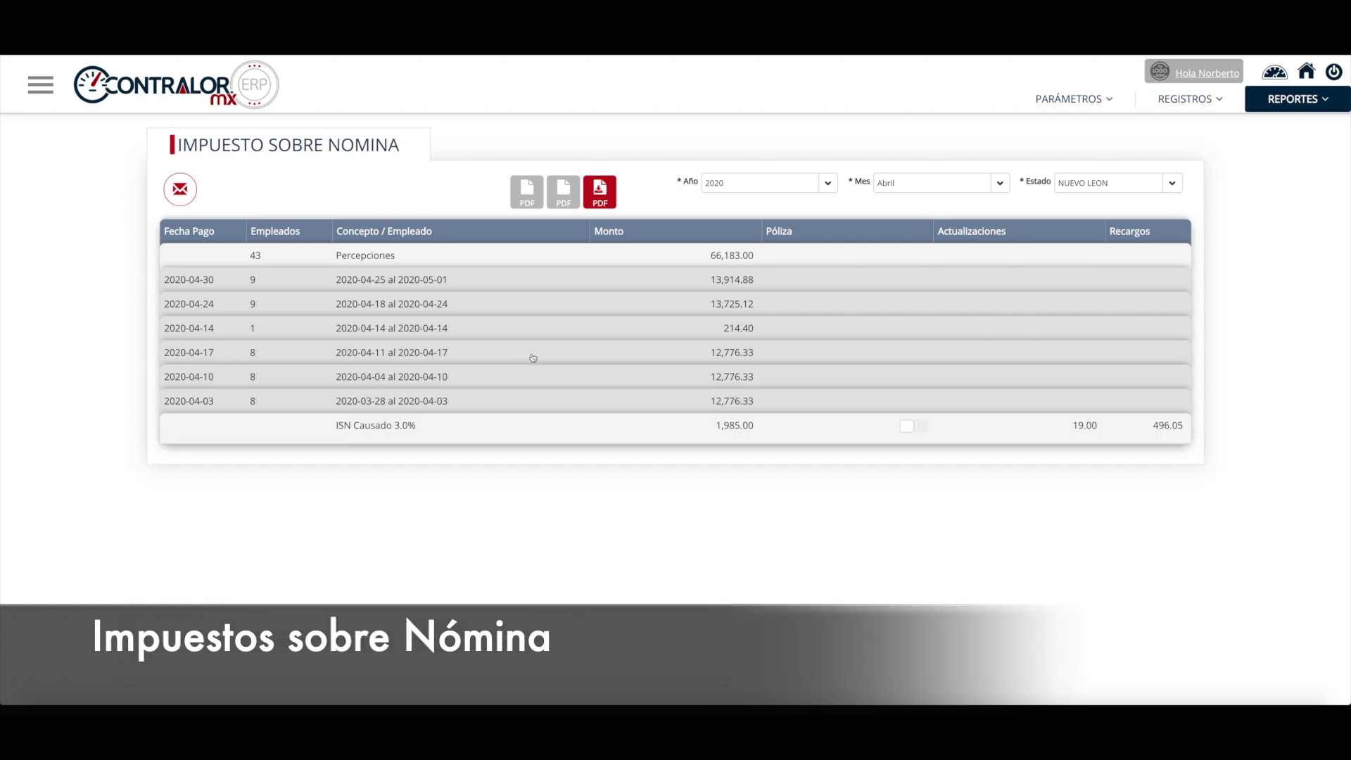
pyautogui.click(501, 256)
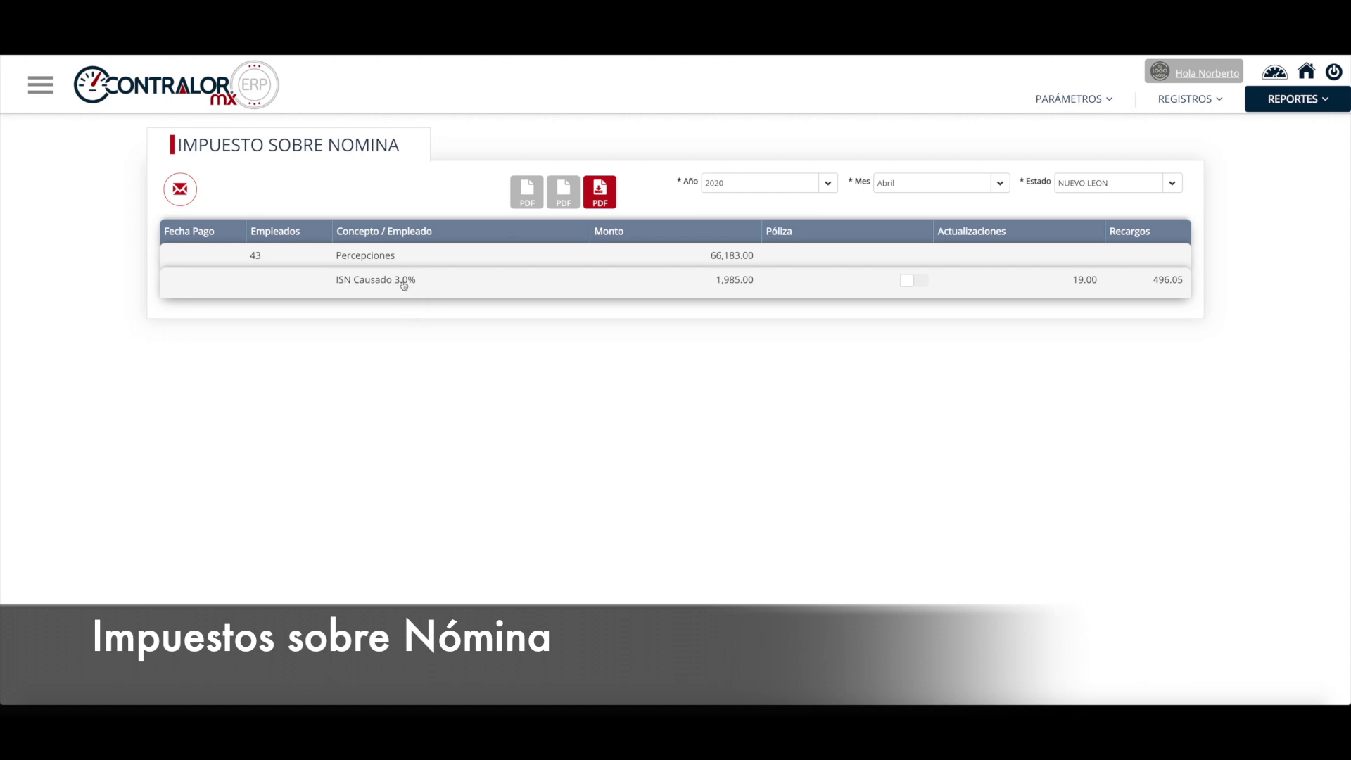
pyautogui.click(1106, 184)
pyautogui.click(1108, 187)
pyautogui.click(1108, 189)
pyautogui.click(1108, 189)
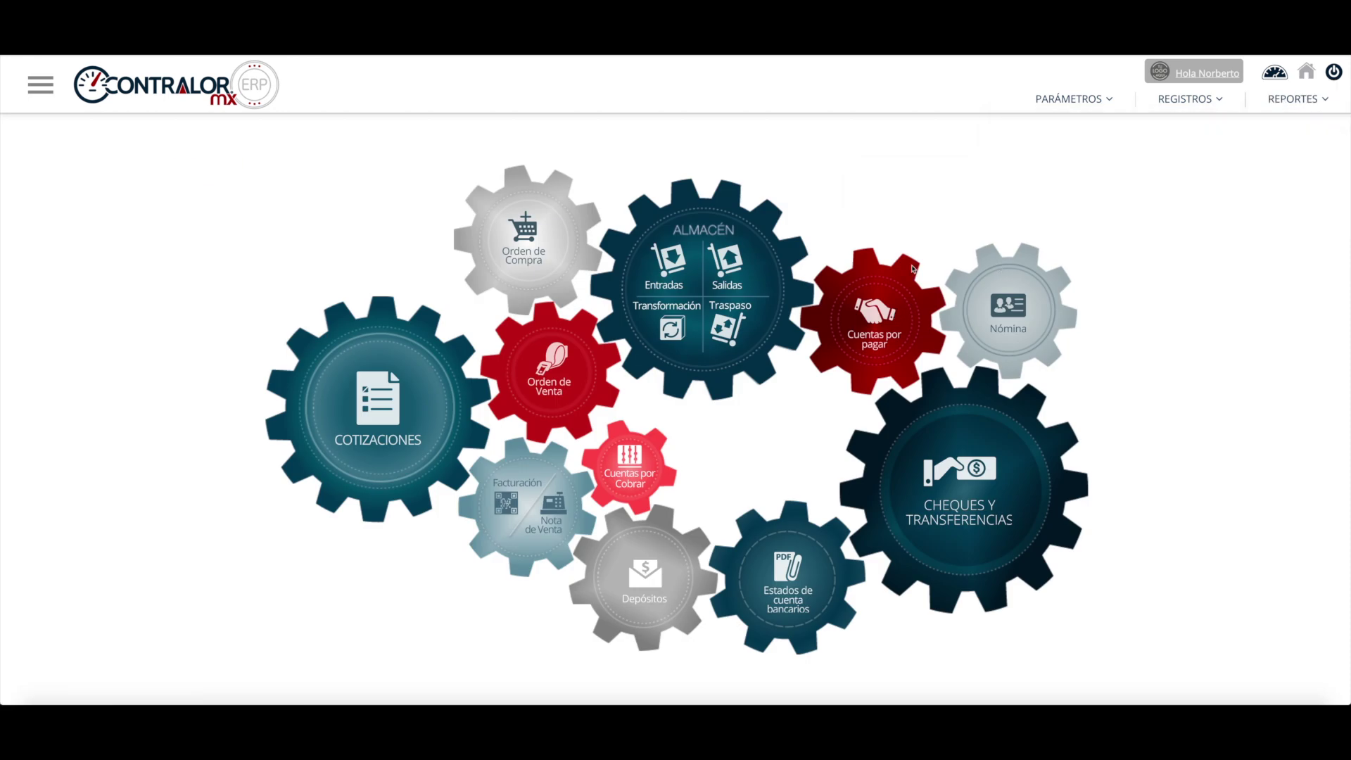
pyautogui.click(1295, 98)
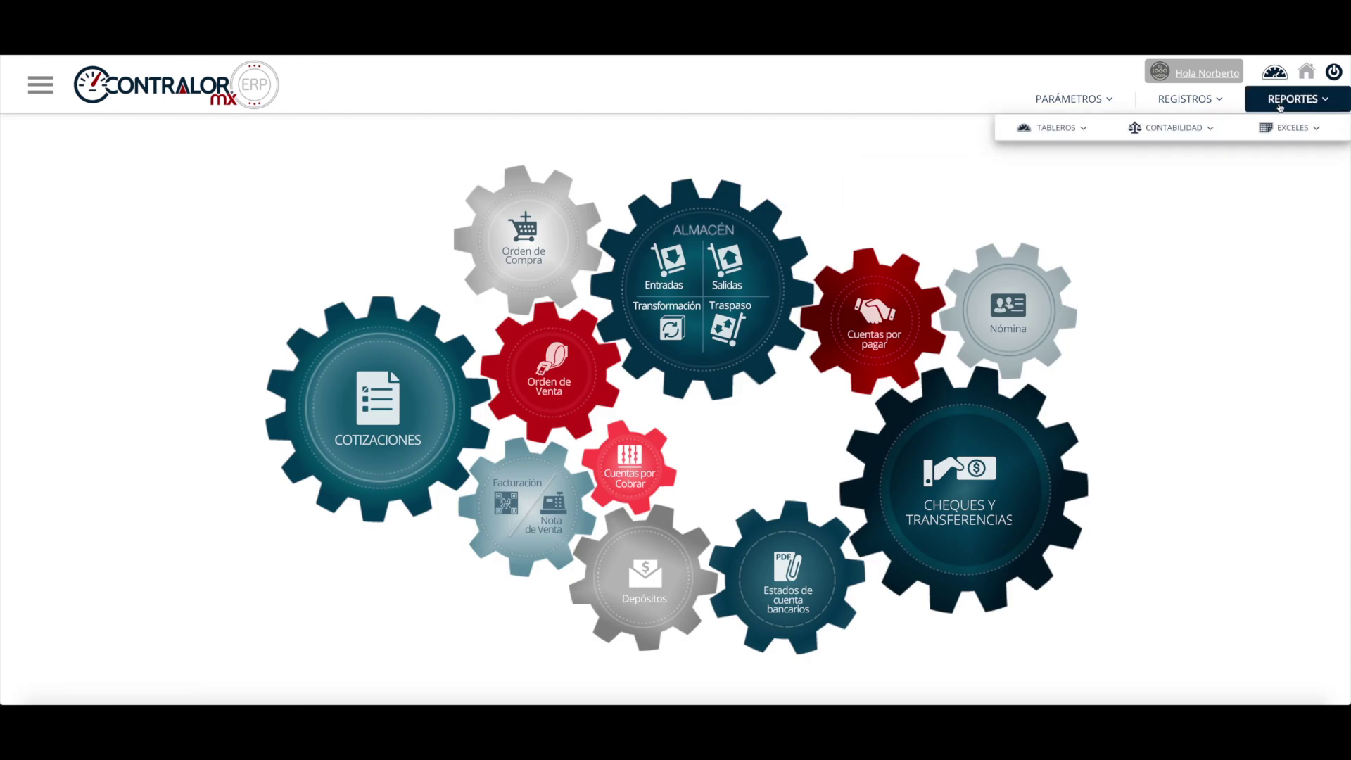
pyautogui.click(1205, 129)
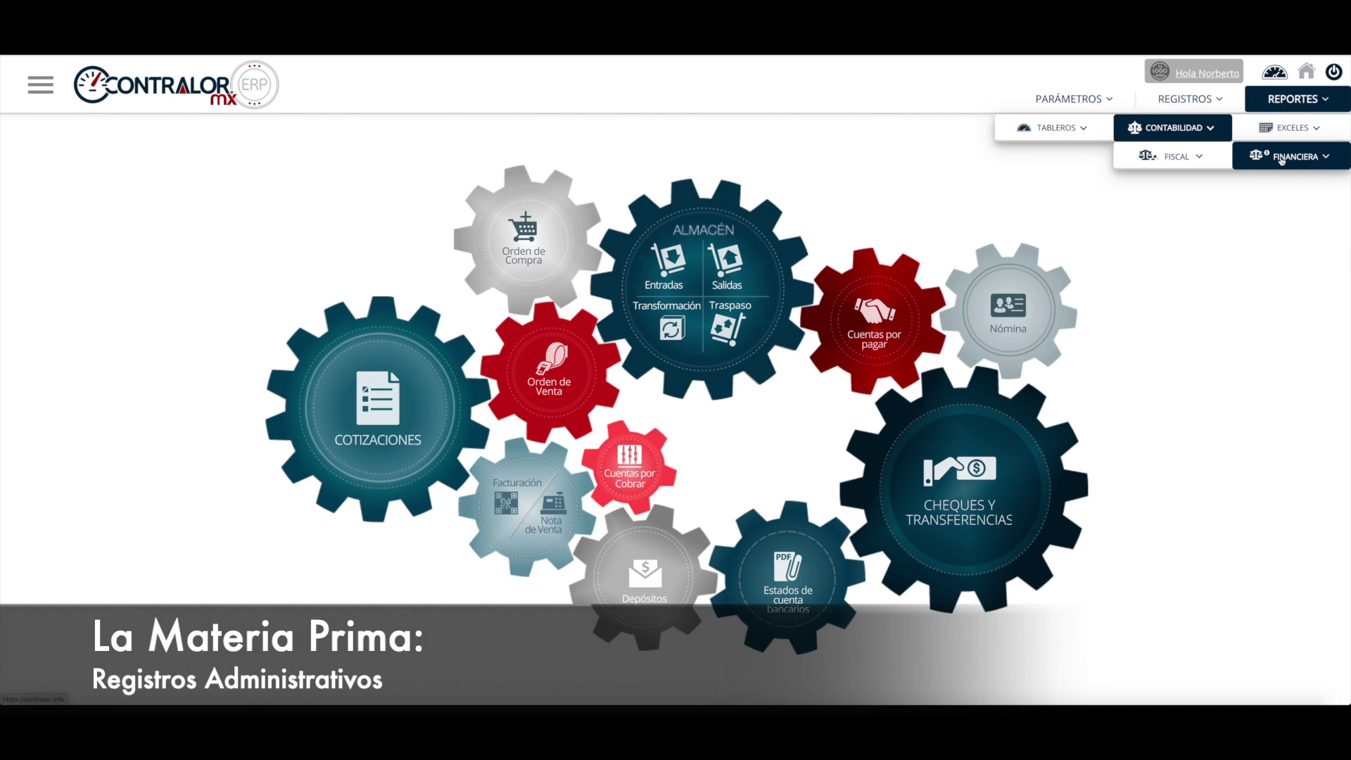
pyautogui.click(1196, 158)
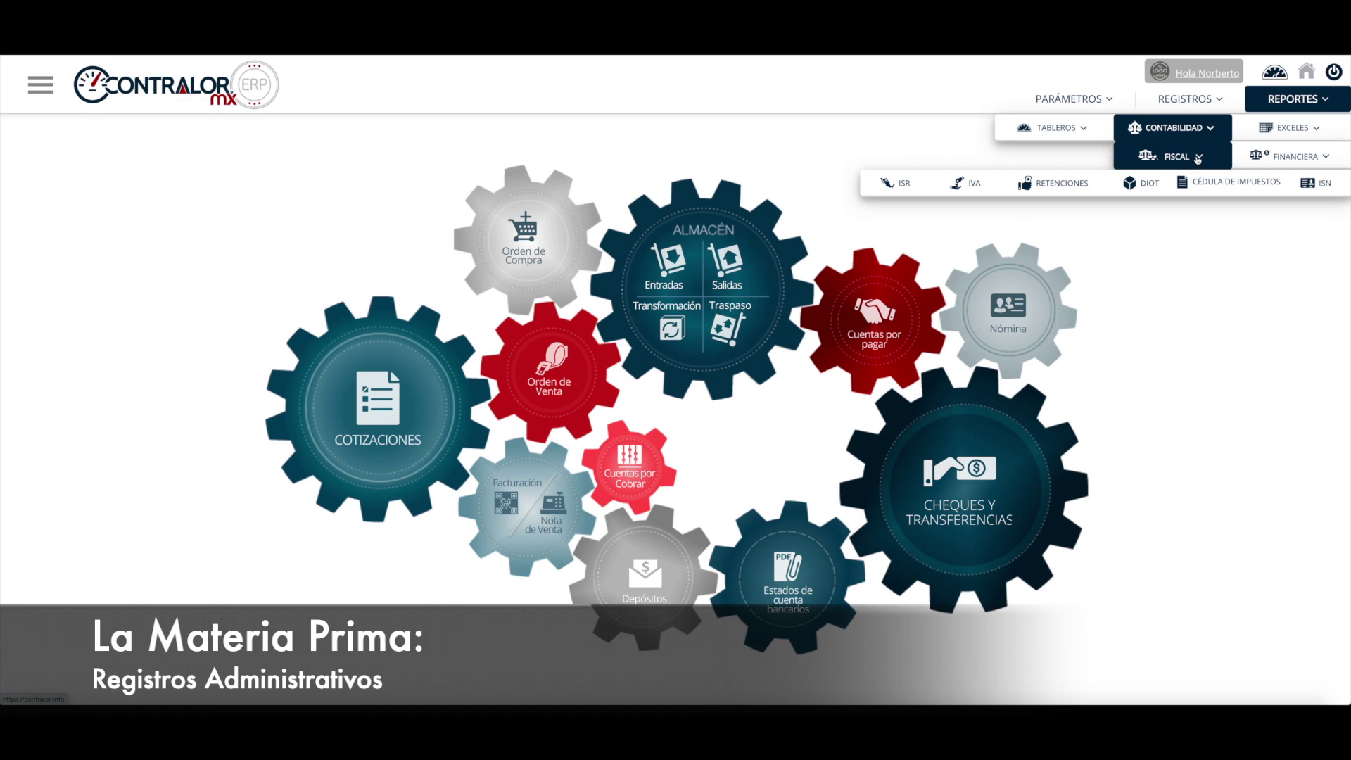
pyautogui.click(1198, 157)
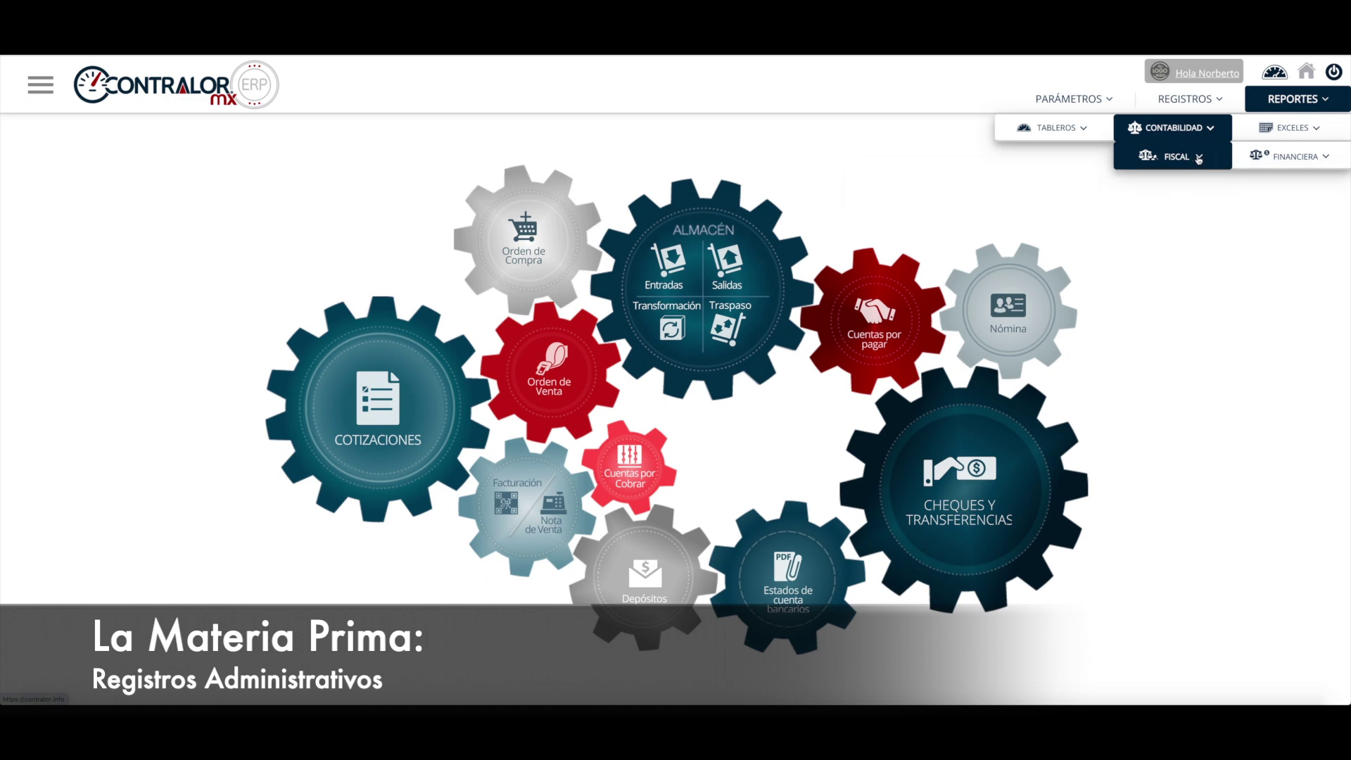
pyautogui.click(1266, 103)
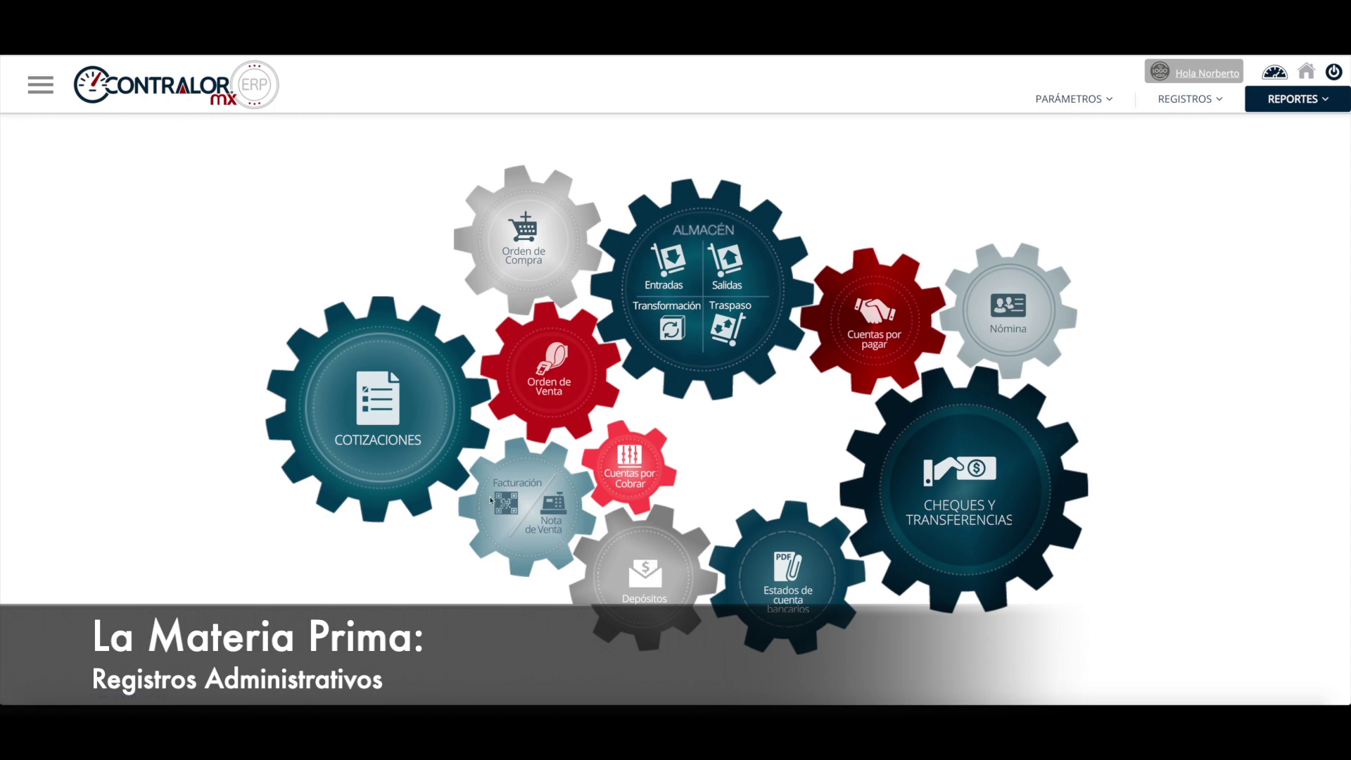
# Step: Open the Depósitos register and review the details and settled invoices of the deposit dated 2021-08-05, closing the record again
pyautogui.click(642, 577)
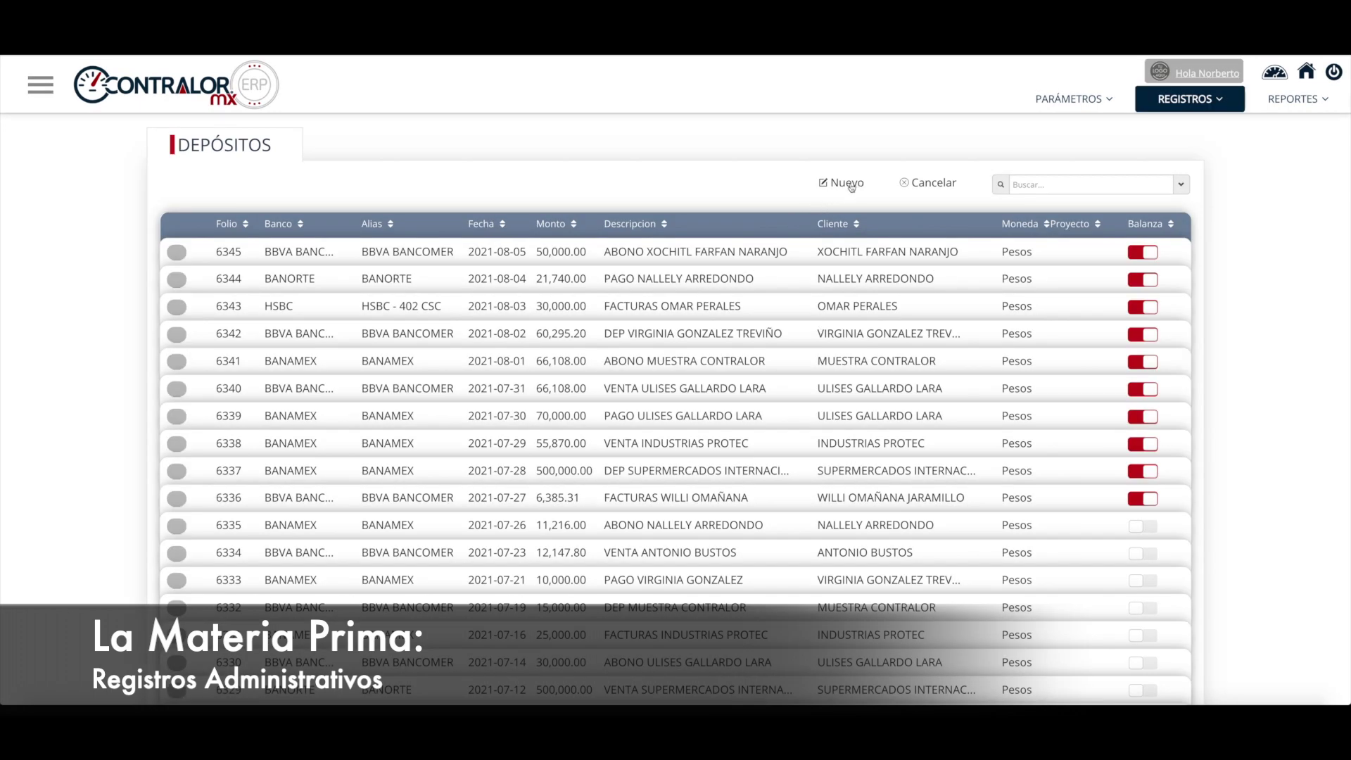
pyautogui.click(770, 253)
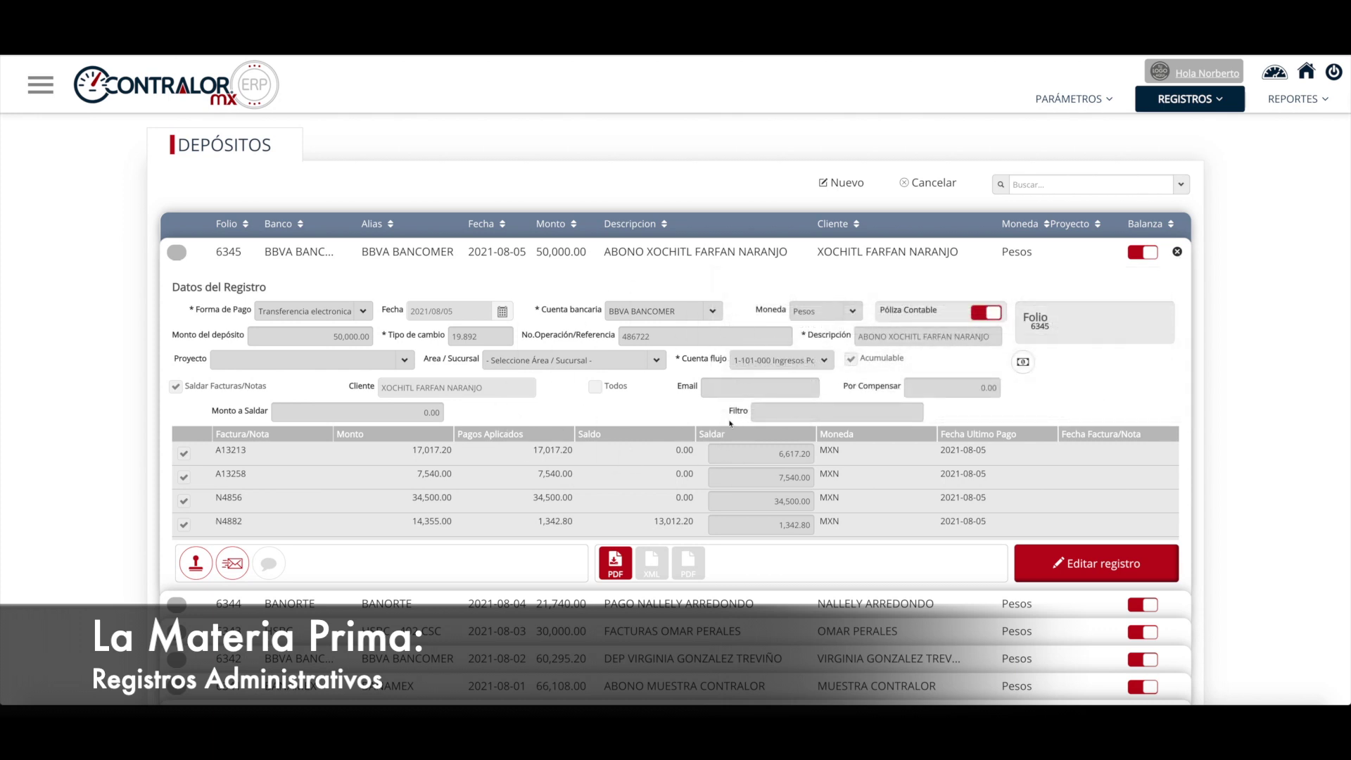
pyautogui.click(1177, 251)
# Step: Return to the home page, and open the INTEGRINOX transfer dated 2021-08-25 in Cheques y Transferencias for editing
pyautogui.click(1306, 71)
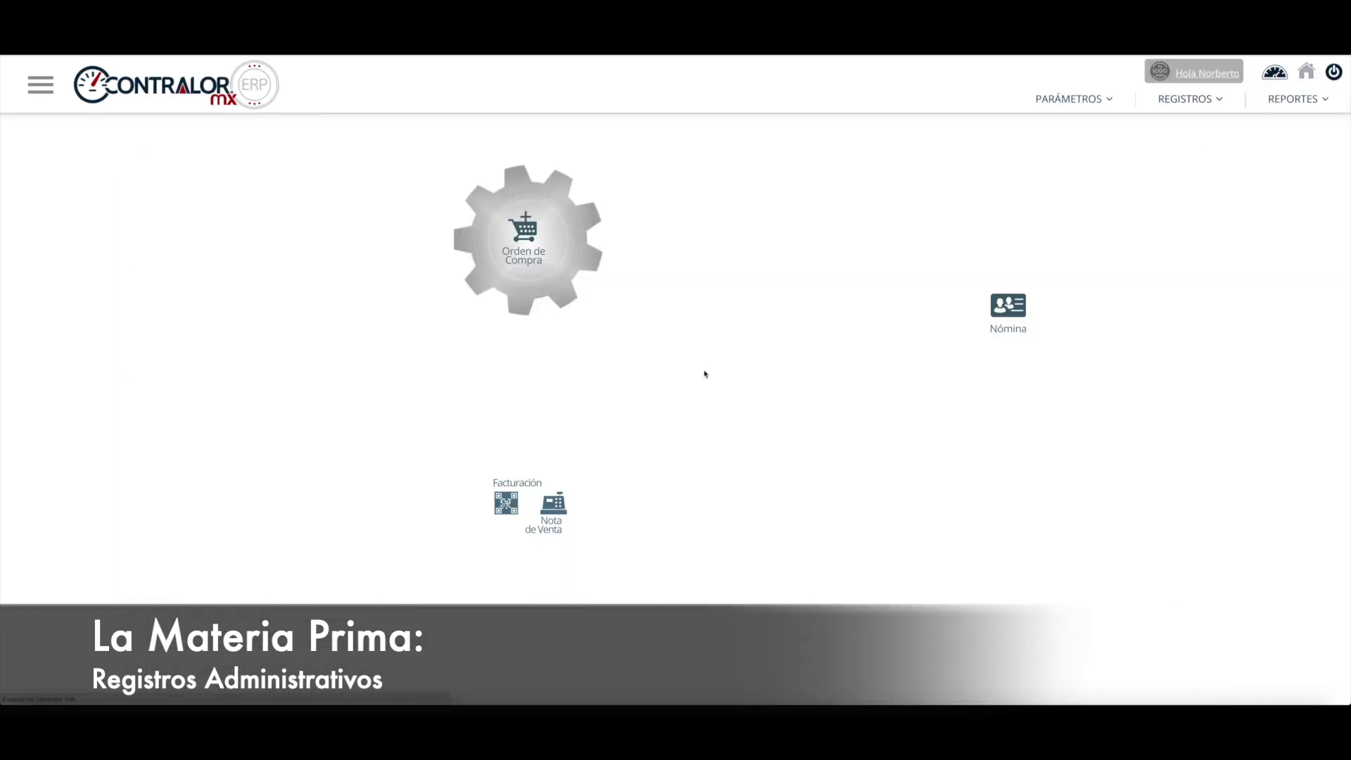
pyautogui.click(947, 470)
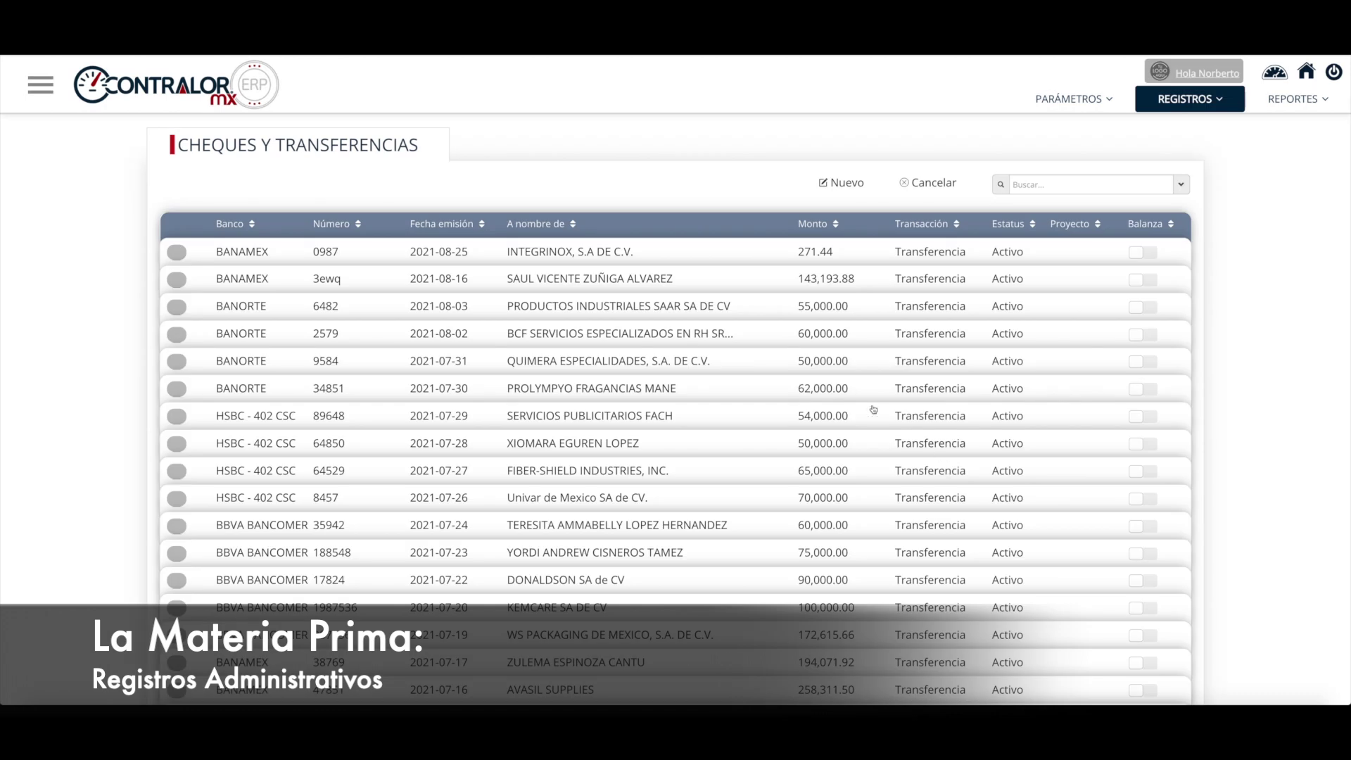
pyautogui.click(639, 254)
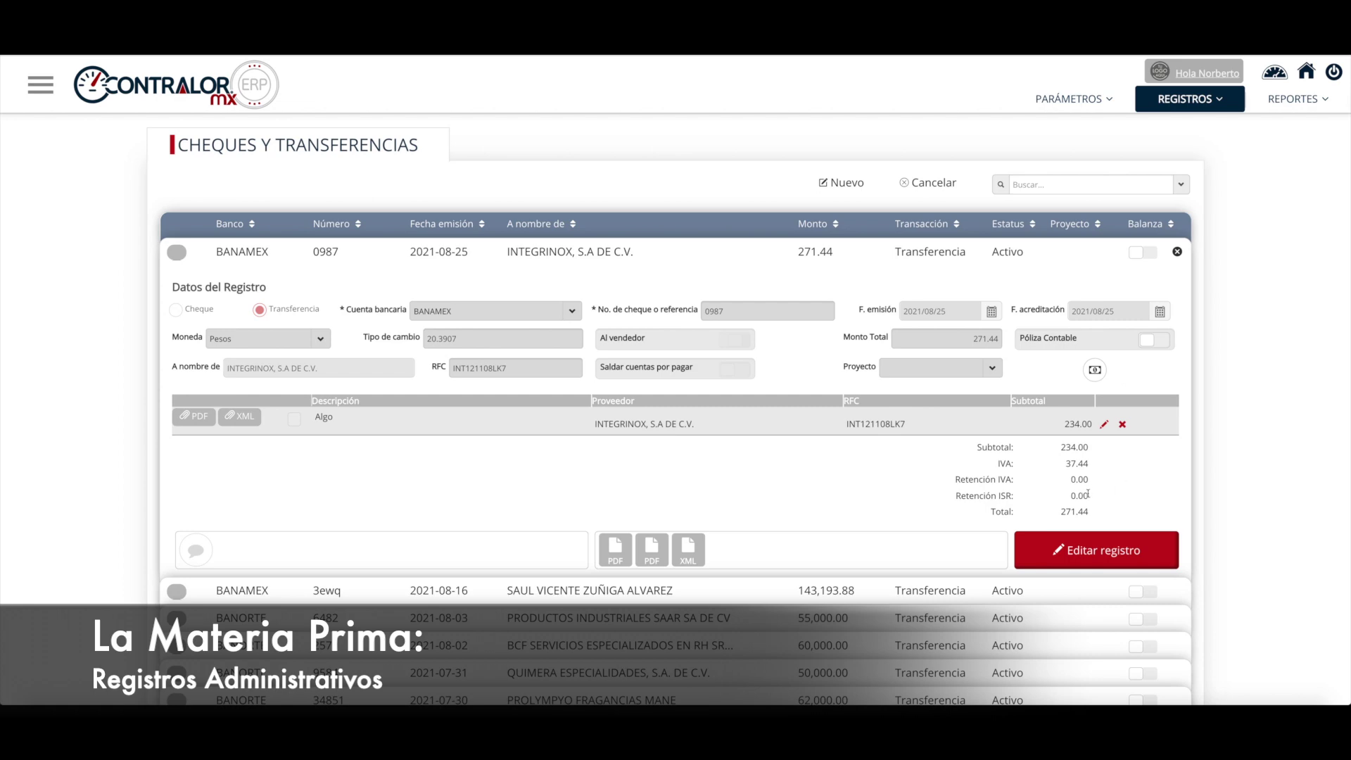
pyautogui.click(1102, 551)
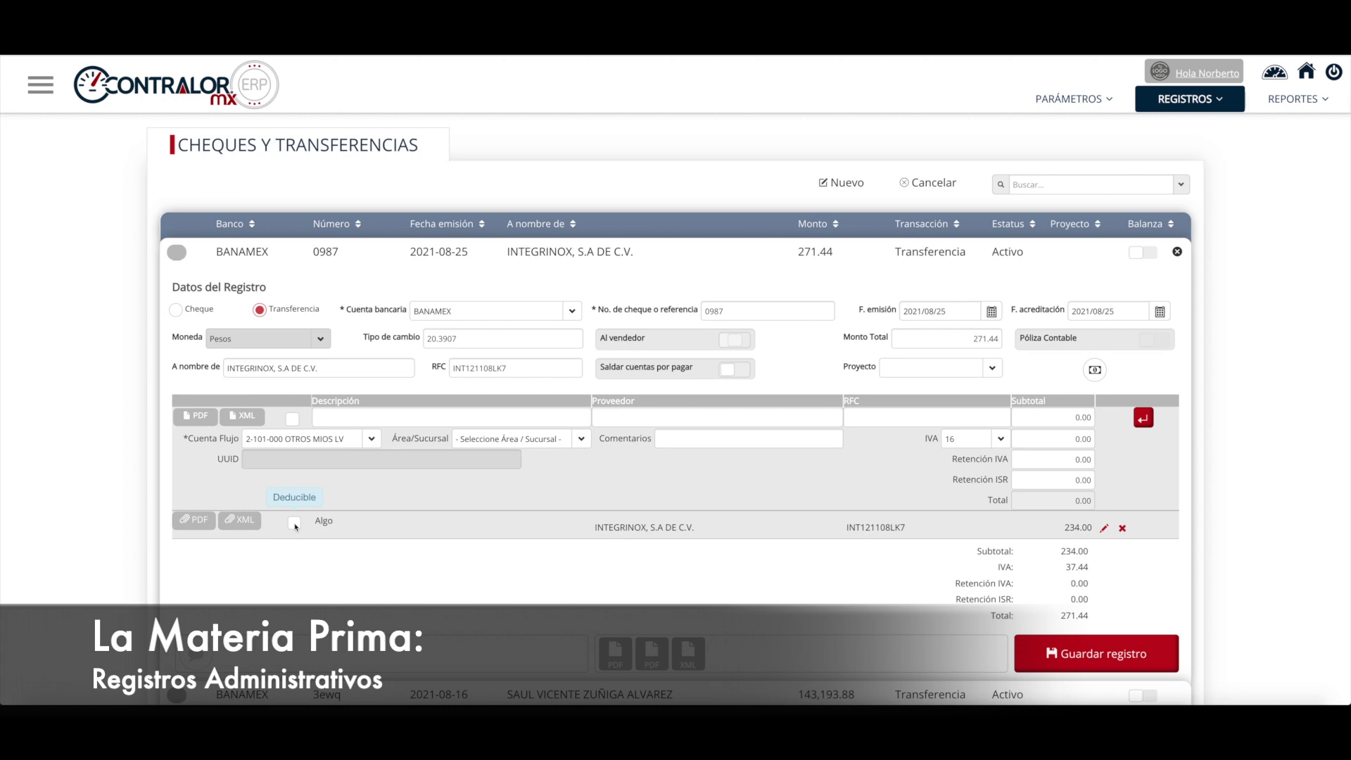
# Step: Open the transfer's Algo line item for editing and review its Deducible option and XML attachment
pyautogui.click(294, 523)
pyautogui.click(1105, 529)
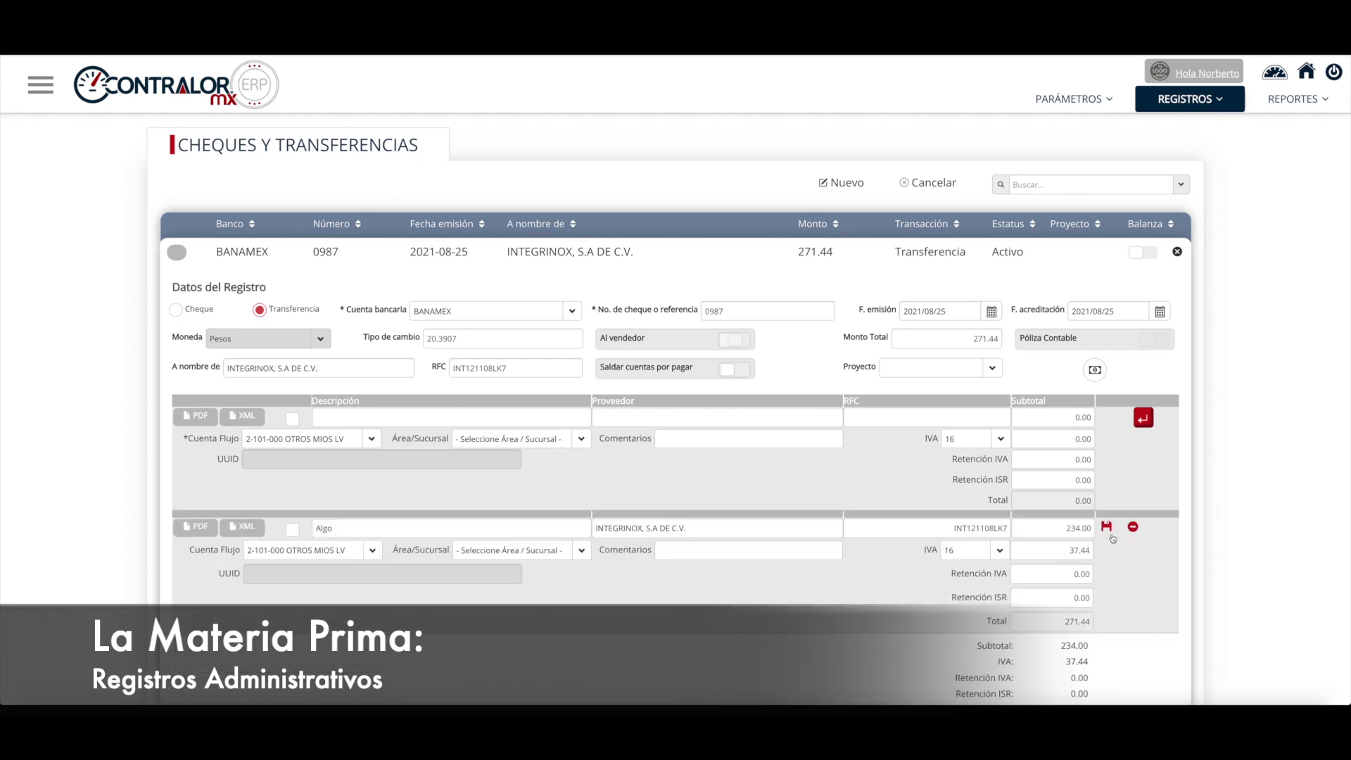
pyautogui.click(293, 530)
pyautogui.click(293, 531)
pyautogui.click(242, 526)
pyautogui.click(293, 531)
# Step: Review the Algo line's subtotal, IVA and retention amounts, save the line, and revisit its Deducible option
pyautogui.click(1067, 527)
pyautogui.click(291, 530)
pyautogui.click(1071, 551)
pyautogui.click(1071, 593)
pyautogui.click(1073, 550)
pyautogui.click(1106, 526)
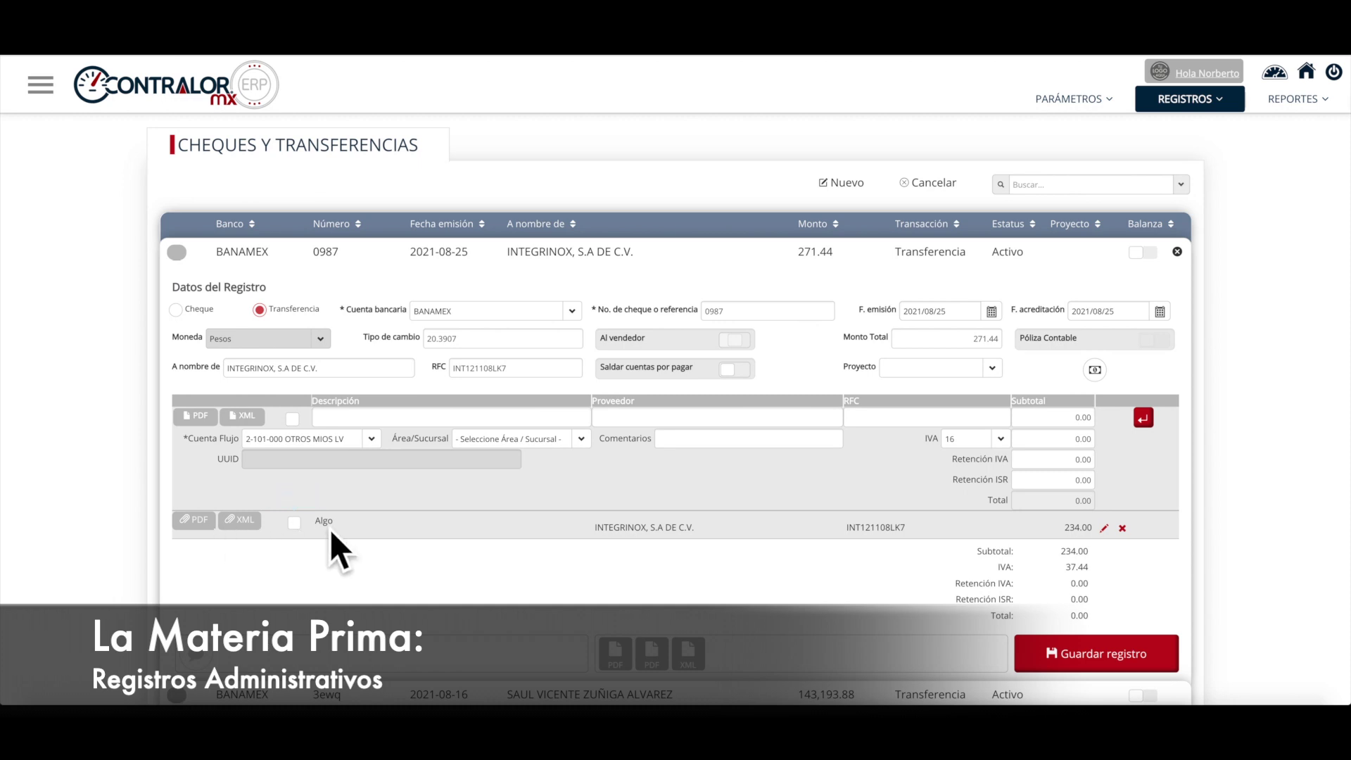
pyautogui.click(295, 522)
pyautogui.click(294, 524)
# Step: Show the available fiscal accounting reports, return to the home page, and look over the same reports from there
pyautogui.click(1286, 100)
pyautogui.click(1198, 129)
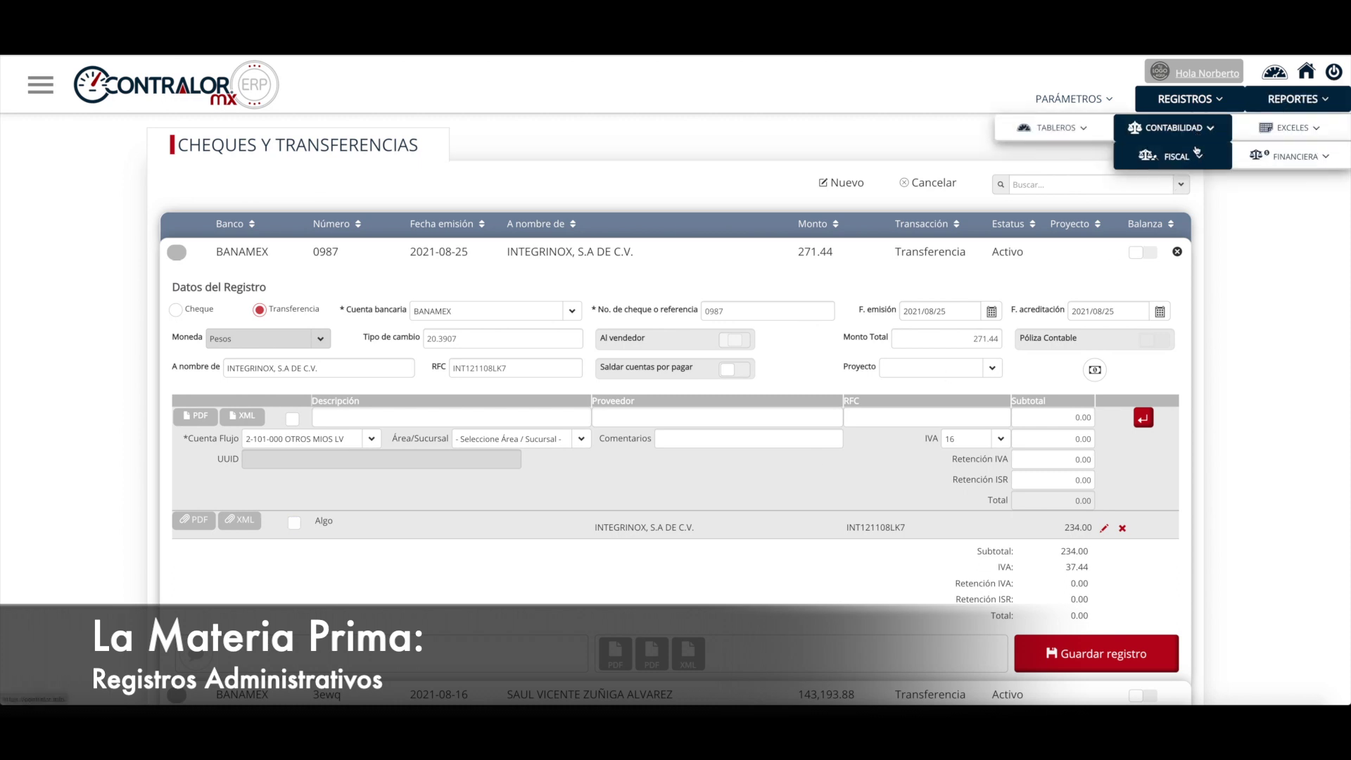
pyautogui.click(1182, 156)
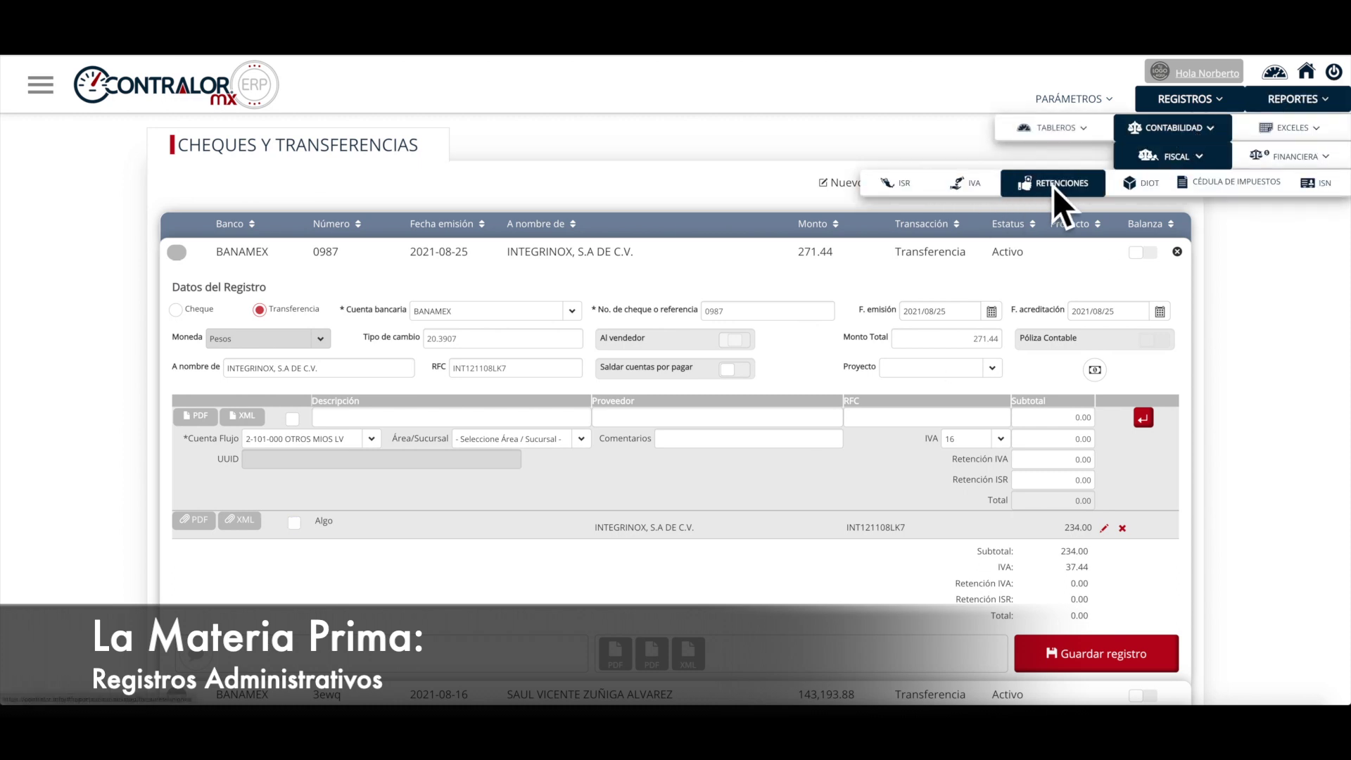
pyautogui.click(1306, 73)
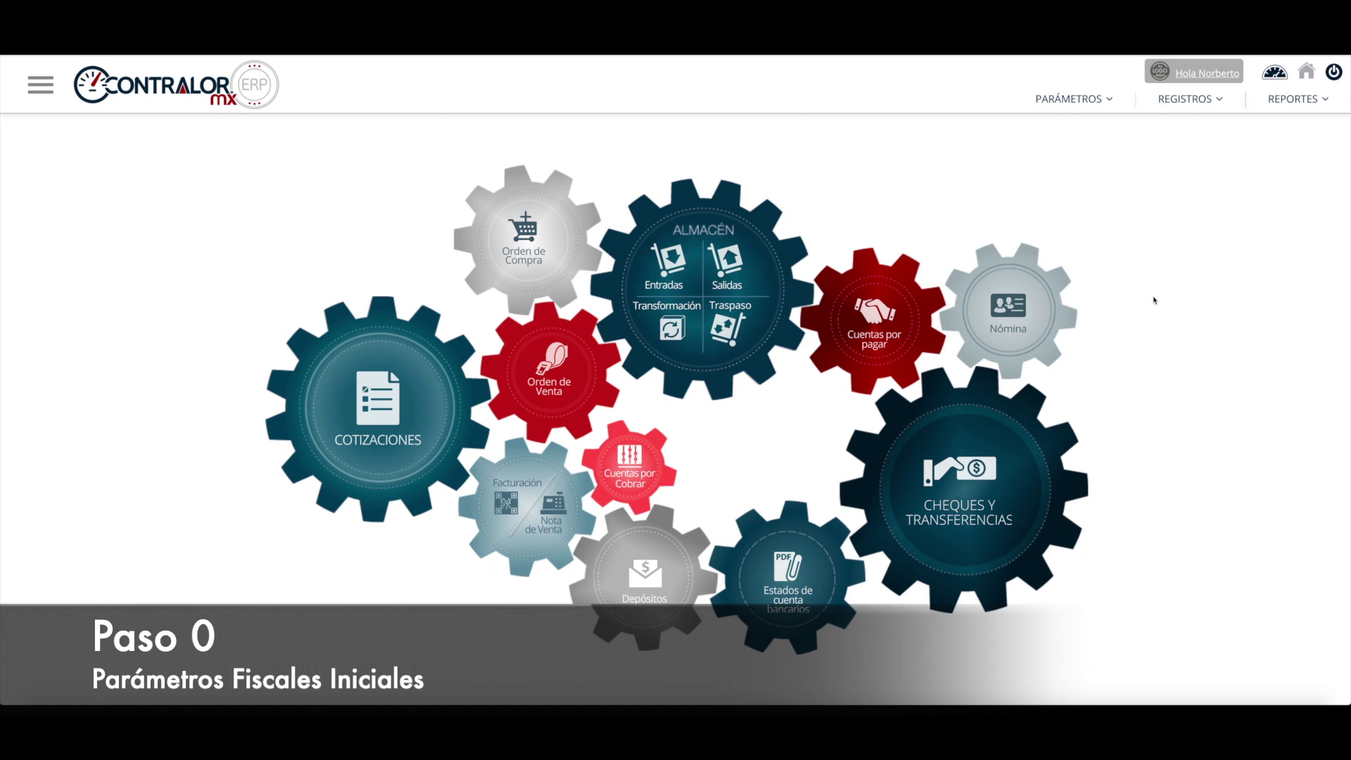
pyautogui.click(1289, 101)
pyautogui.click(1173, 128)
pyautogui.click(1196, 158)
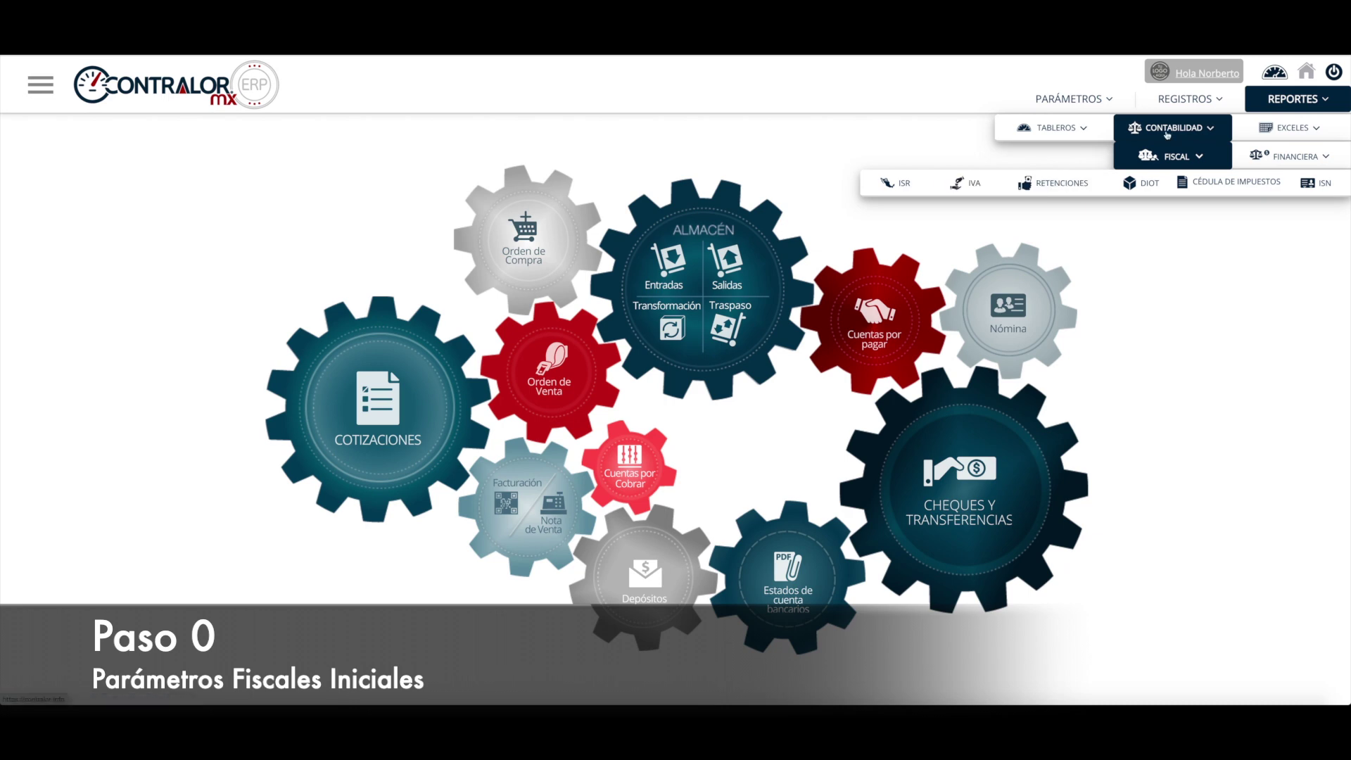
pyautogui.click(1274, 100)
# Step: Open the Parámetros Fiscales page under the Saldos Iniciales parameters
pyautogui.click(1070, 99)
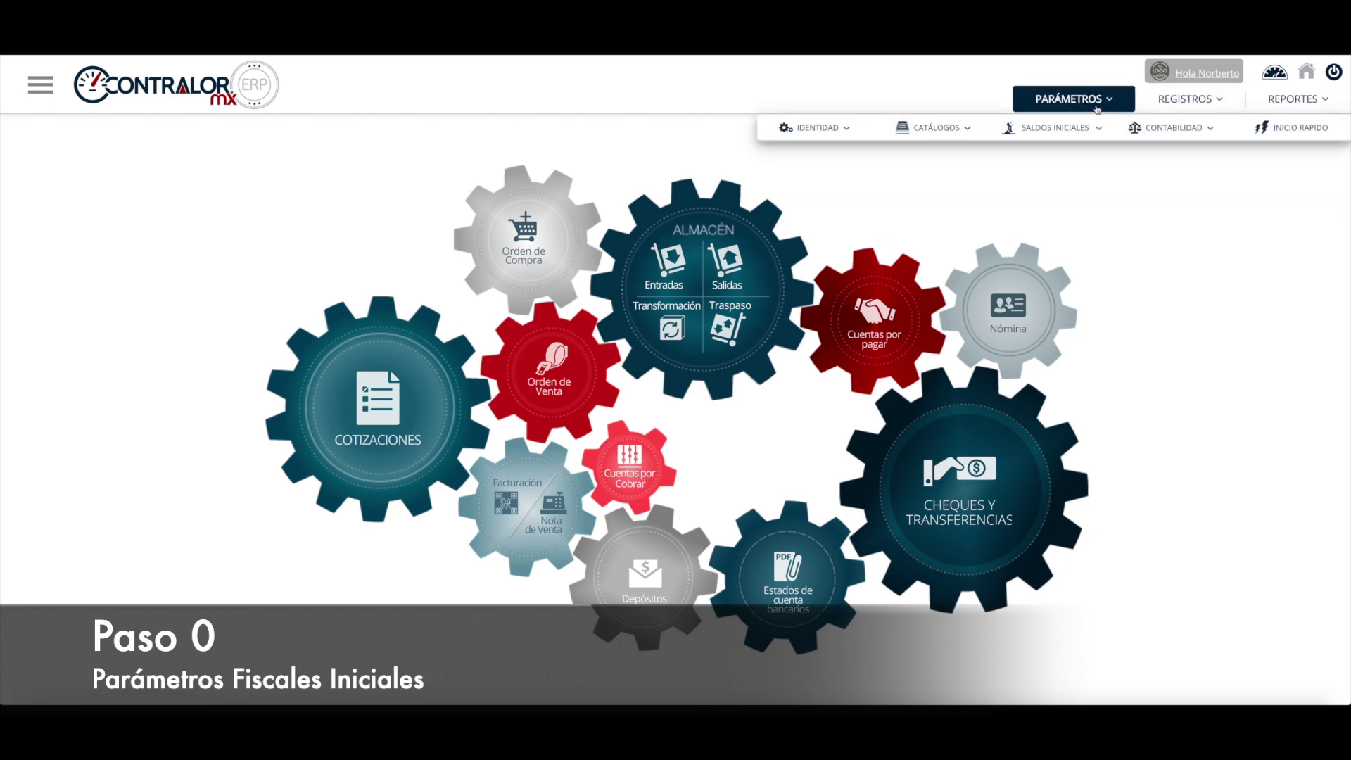
pyautogui.click(1081, 133)
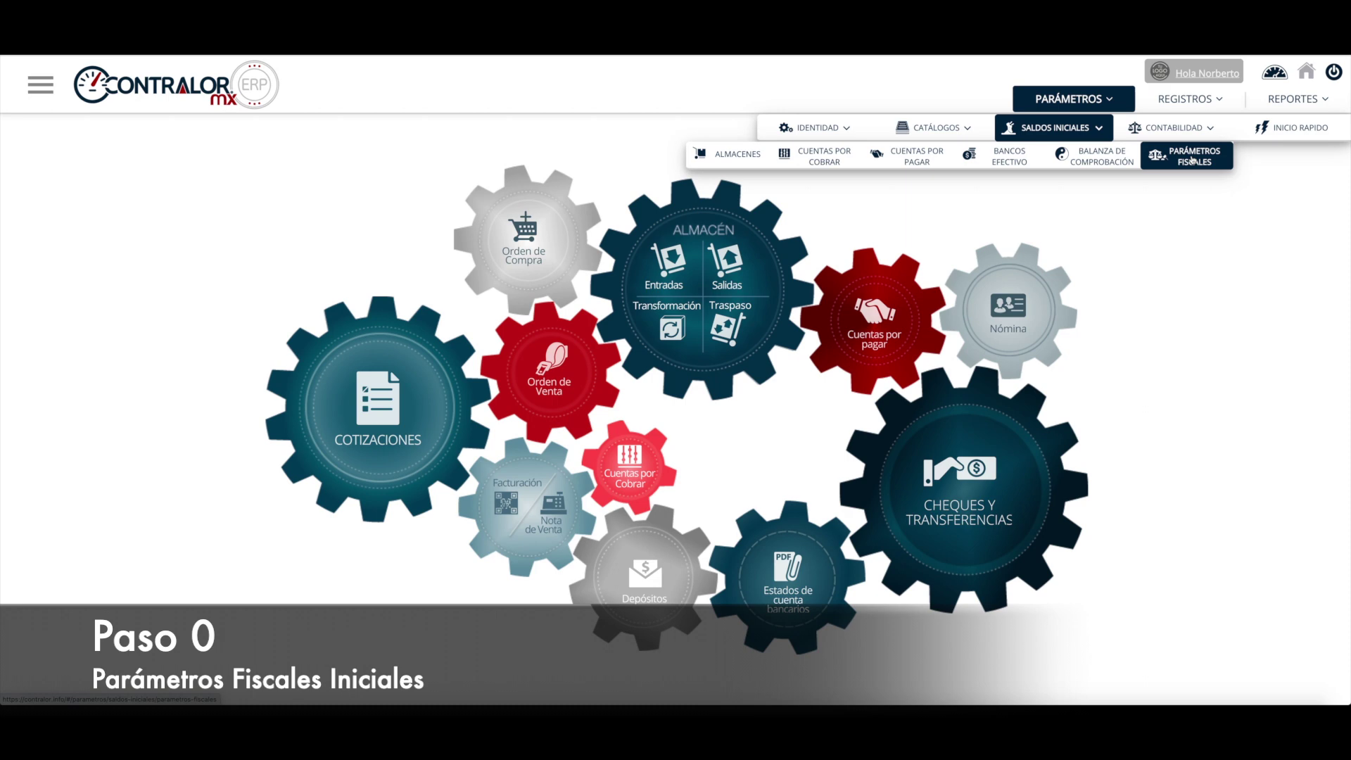
pyautogui.click(46, 87)
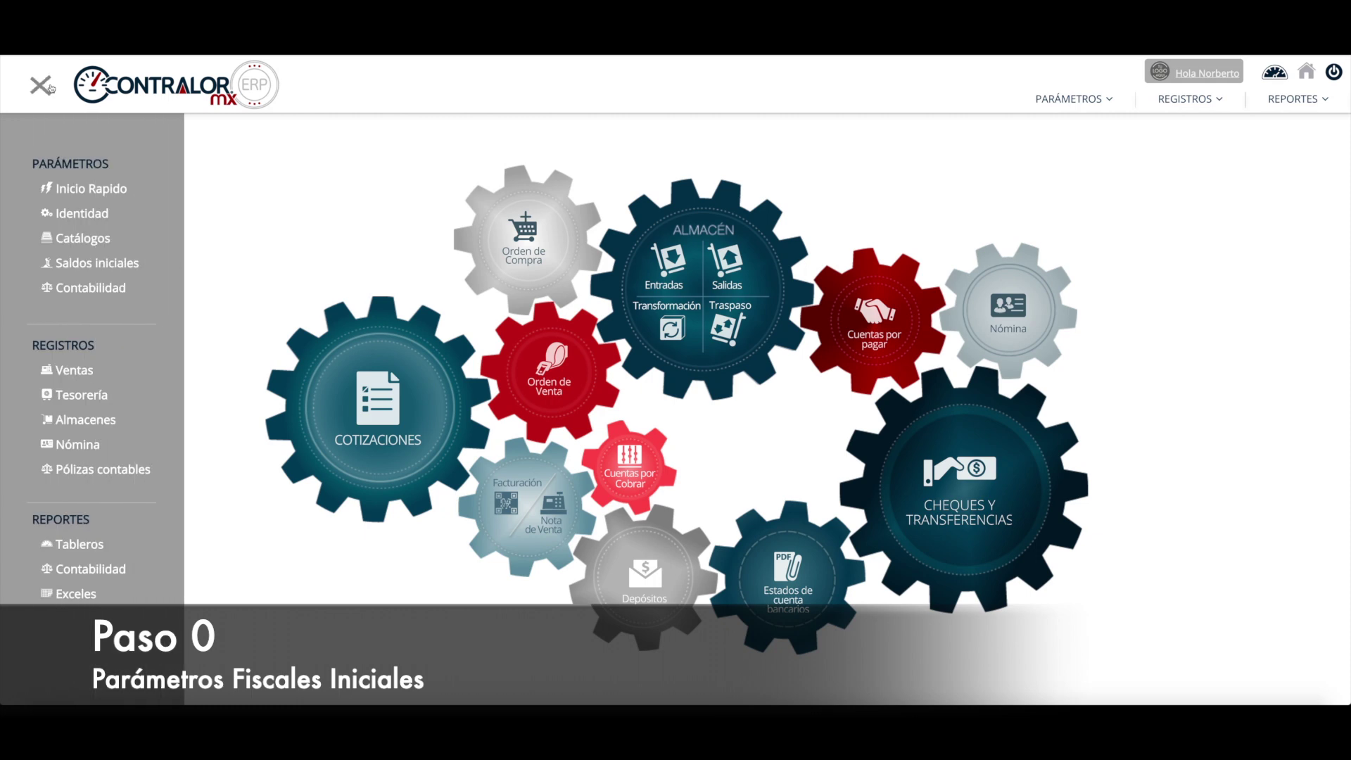
pyautogui.click(111, 263)
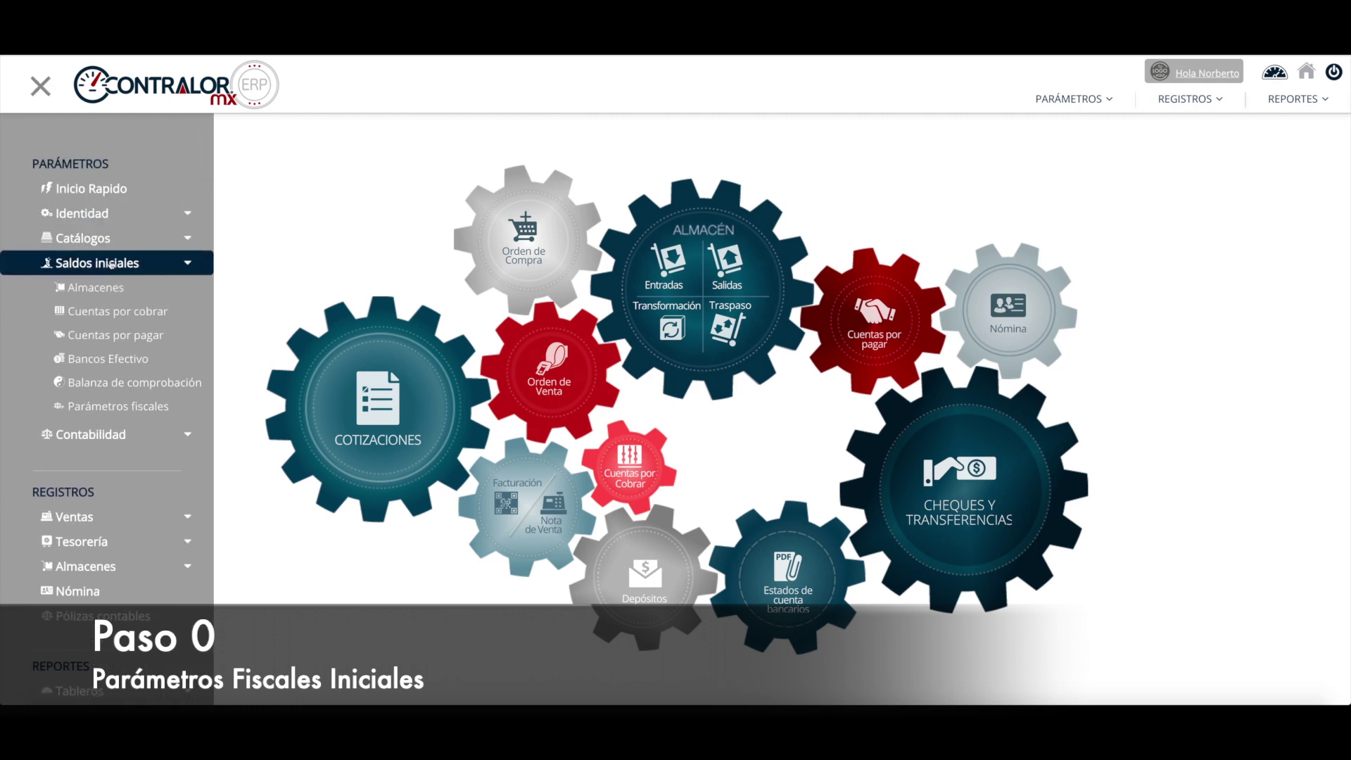
pyautogui.click(127, 408)
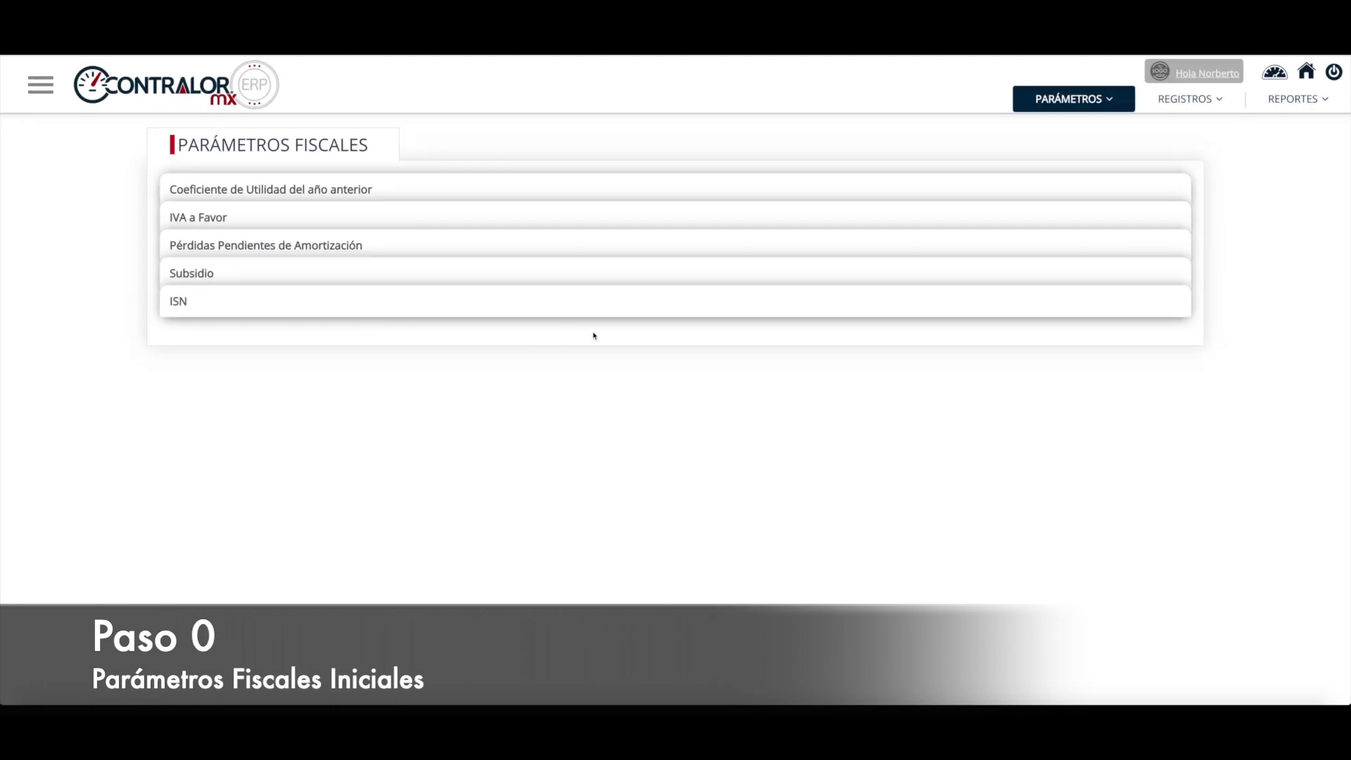
# Step: Review the Coeficiente de Utilidad, IVA a Favor, Pérdidas Pendientes de Amortización, Subsidio and ISN sections, including the ISN rate fields
pyautogui.click(279, 189)
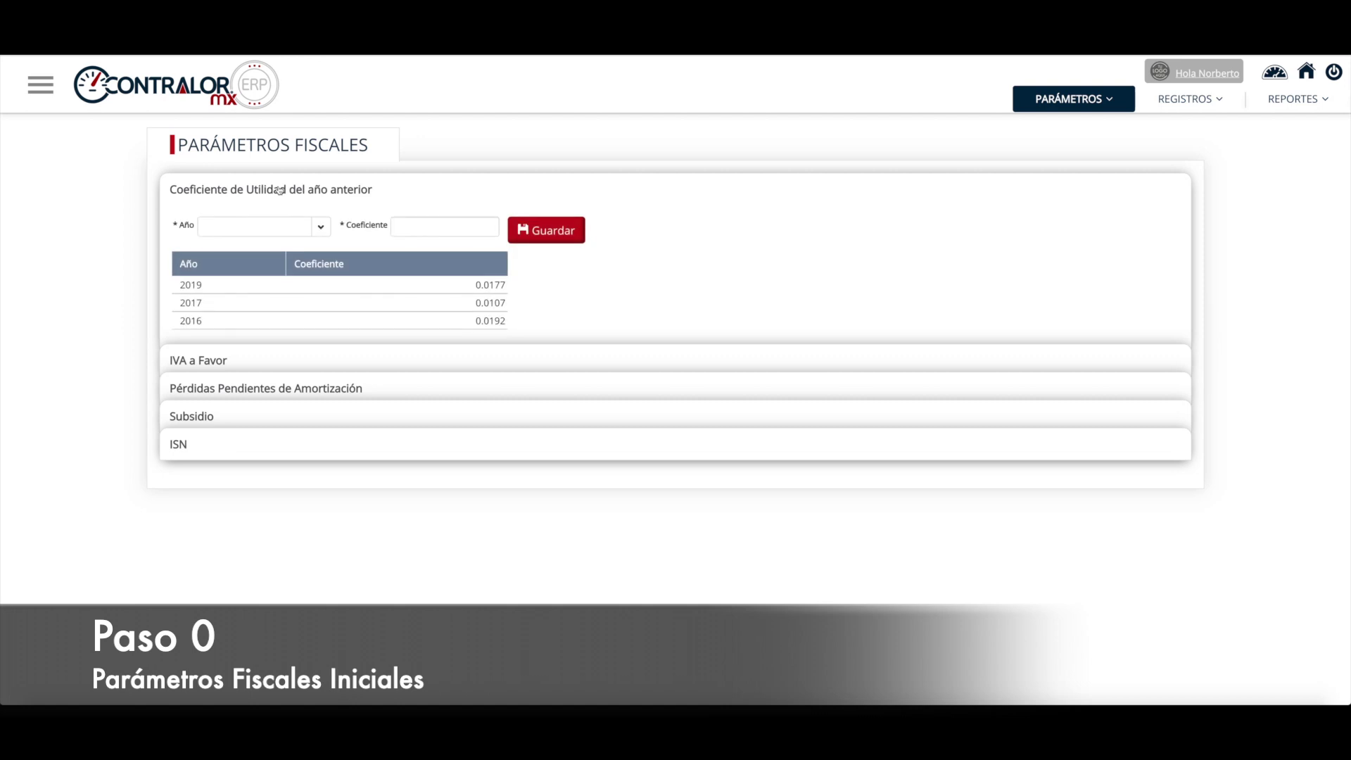
pyautogui.click(313, 361)
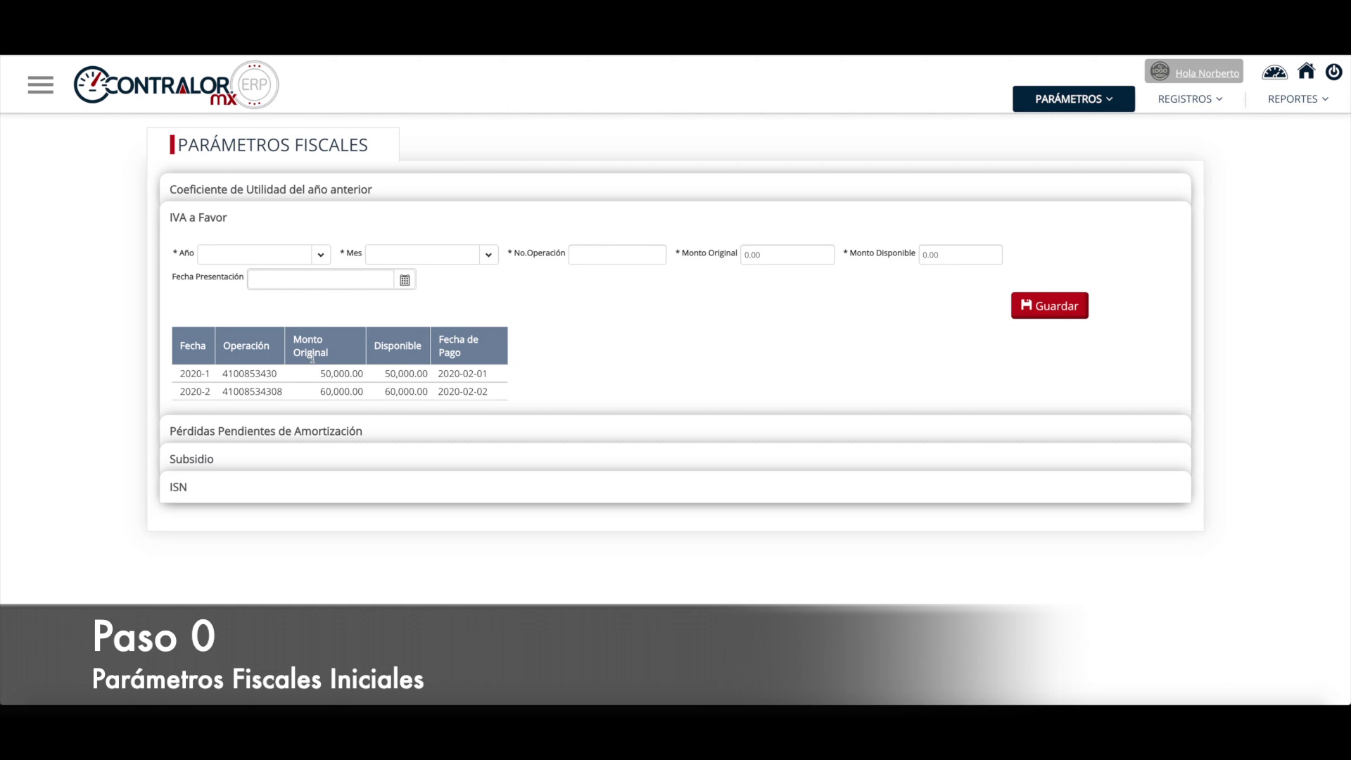
pyautogui.click(352, 432)
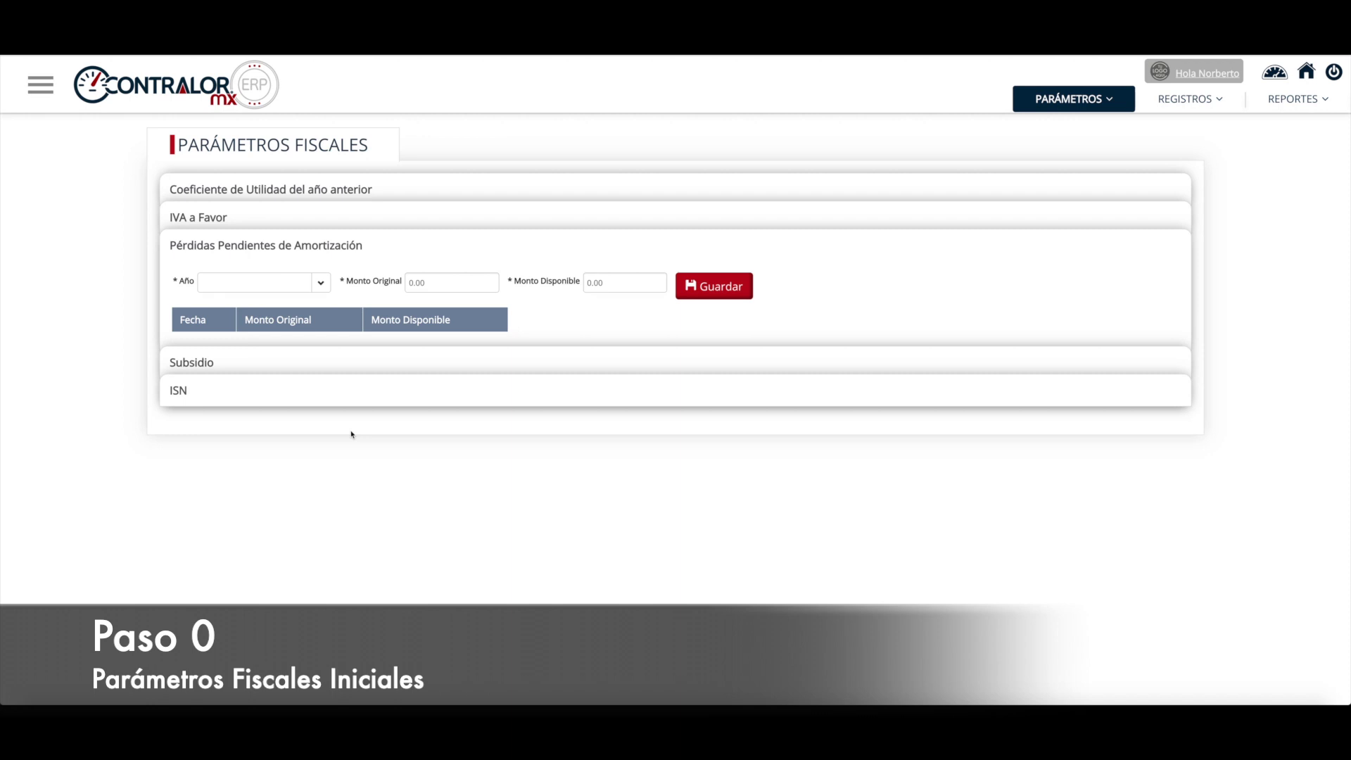
pyautogui.click(403, 363)
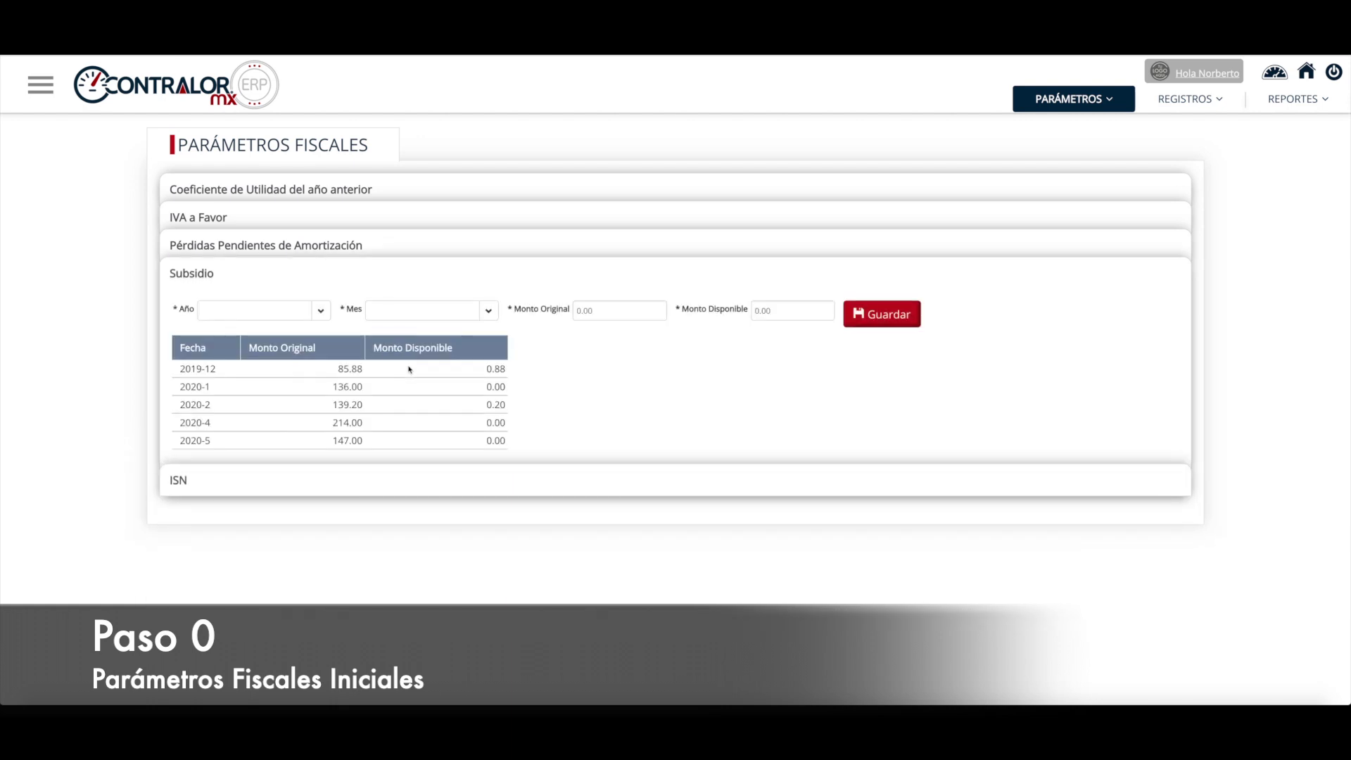
pyautogui.click(422, 479)
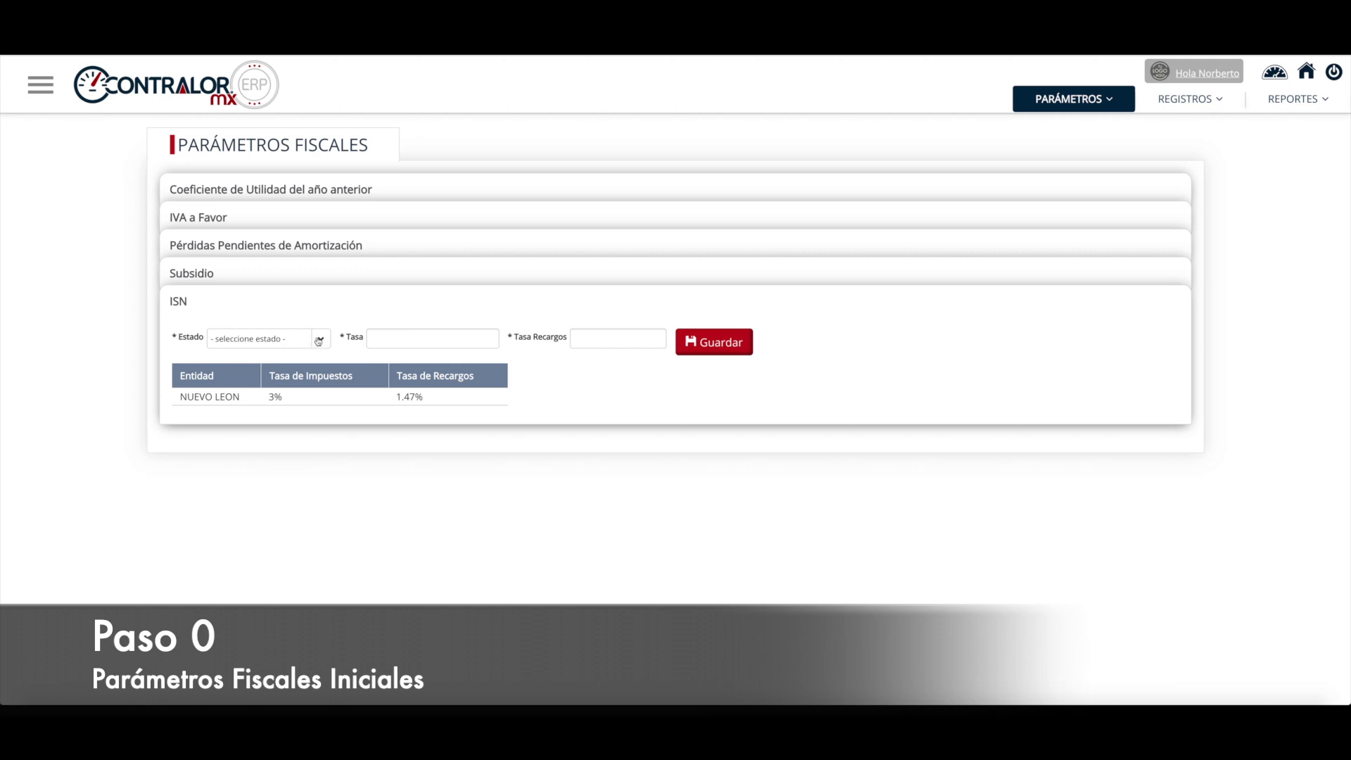
pyautogui.click(387, 338)
pyautogui.click(600, 344)
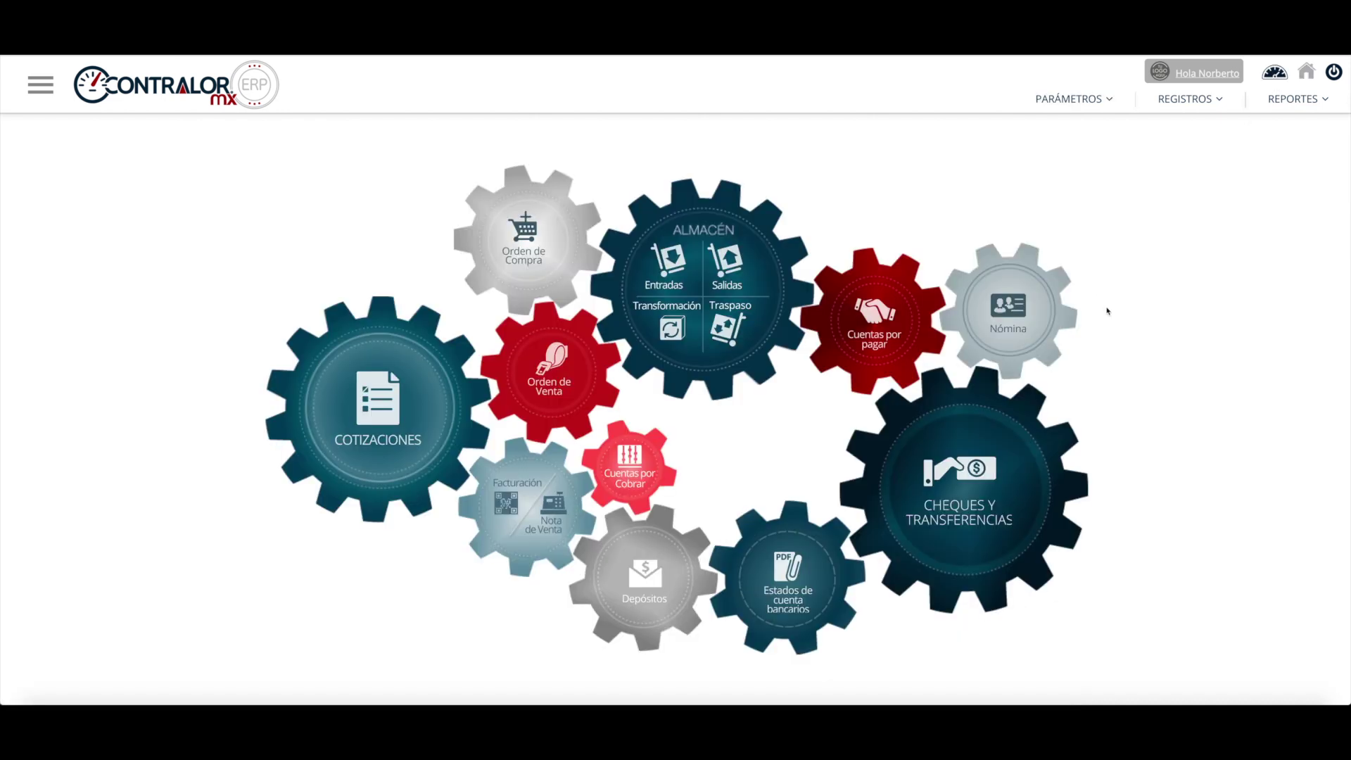
# Step: Look over the fiscal reports, and open the Contabilidad page of the Exceles reports
pyautogui.click(1279, 104)
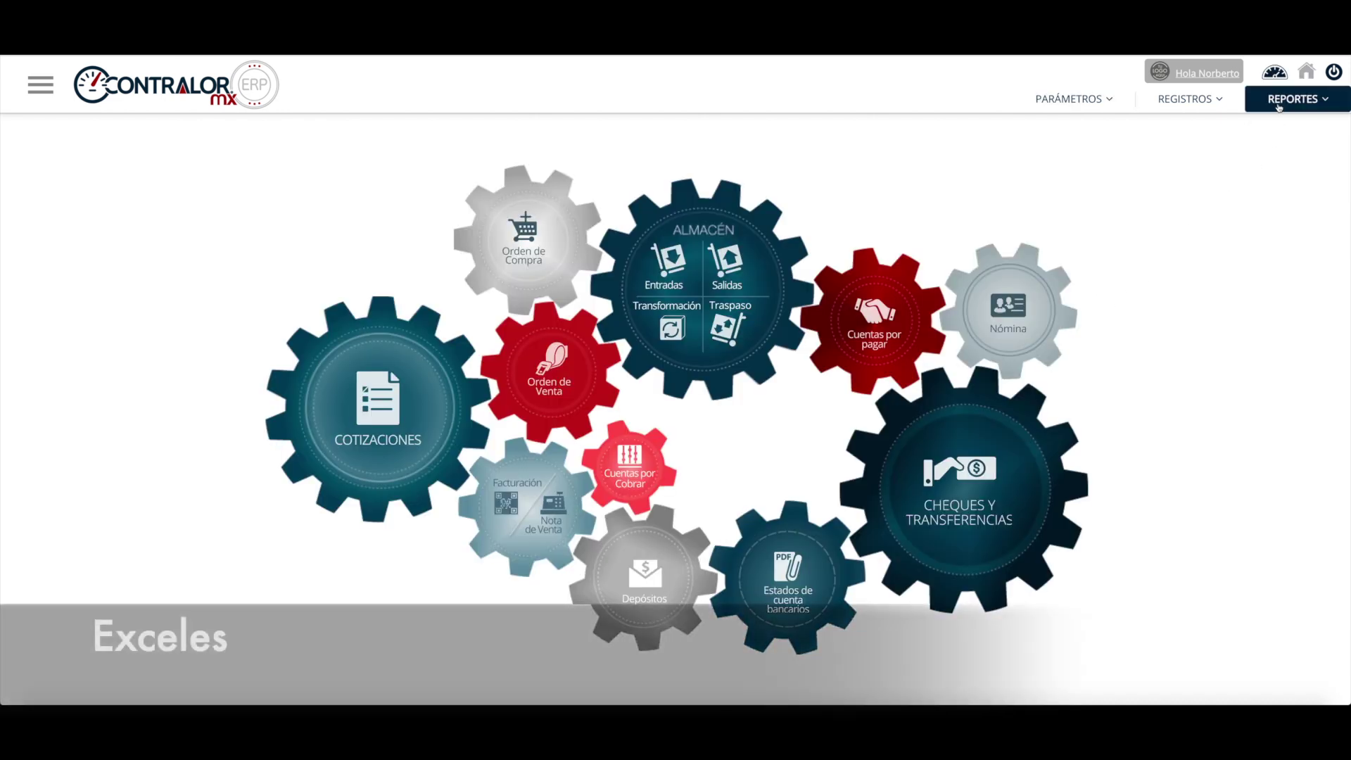
pyautogui.click(1189, 131)
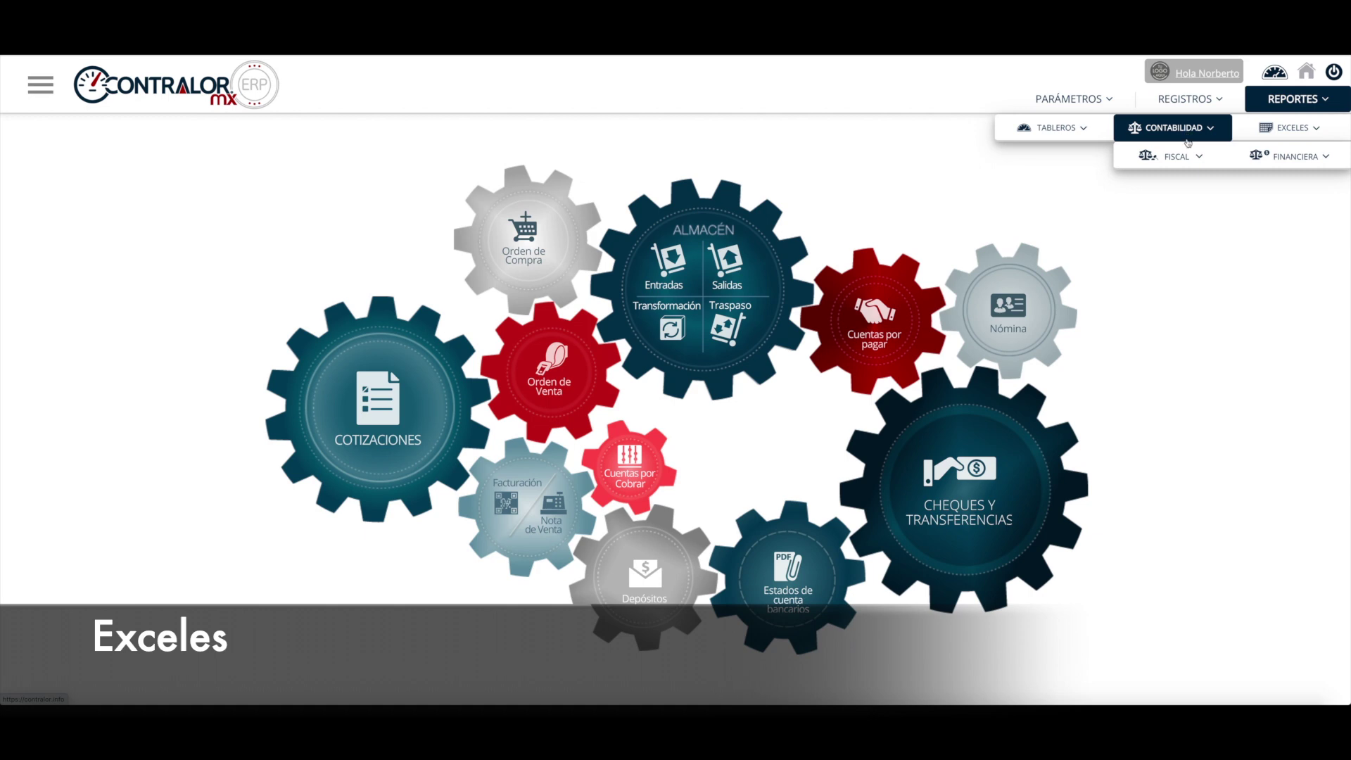
pyautogui.click(1187, 157)
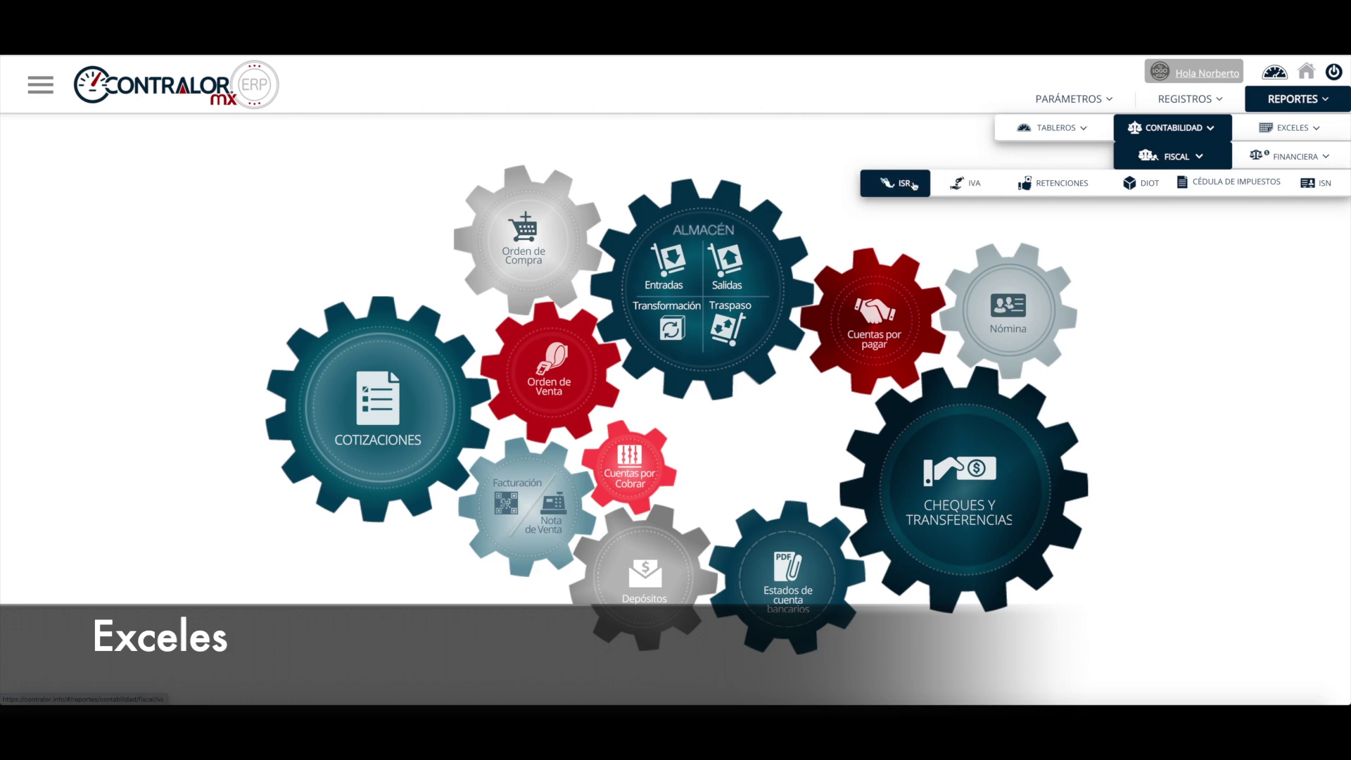
pyautogui.click(1270, 130)
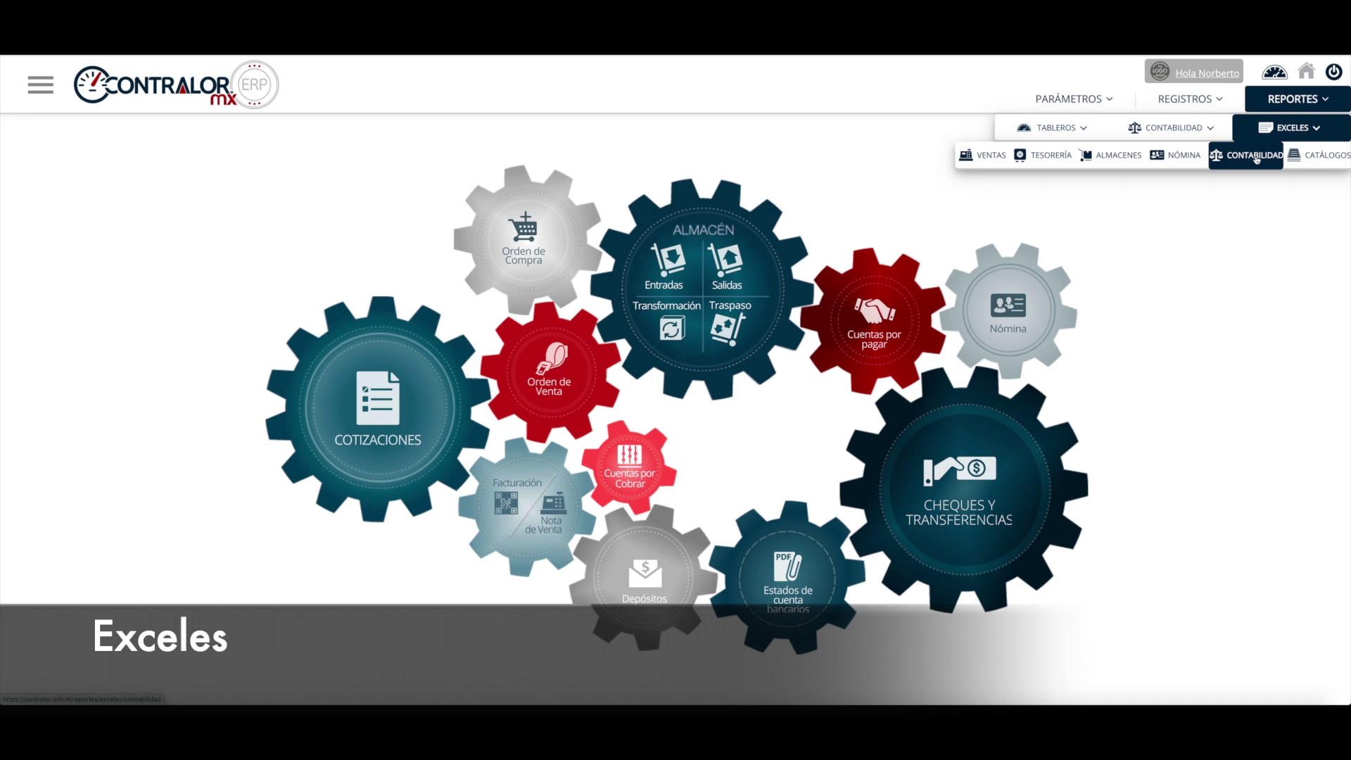
pyautogui.click(1257, 158)
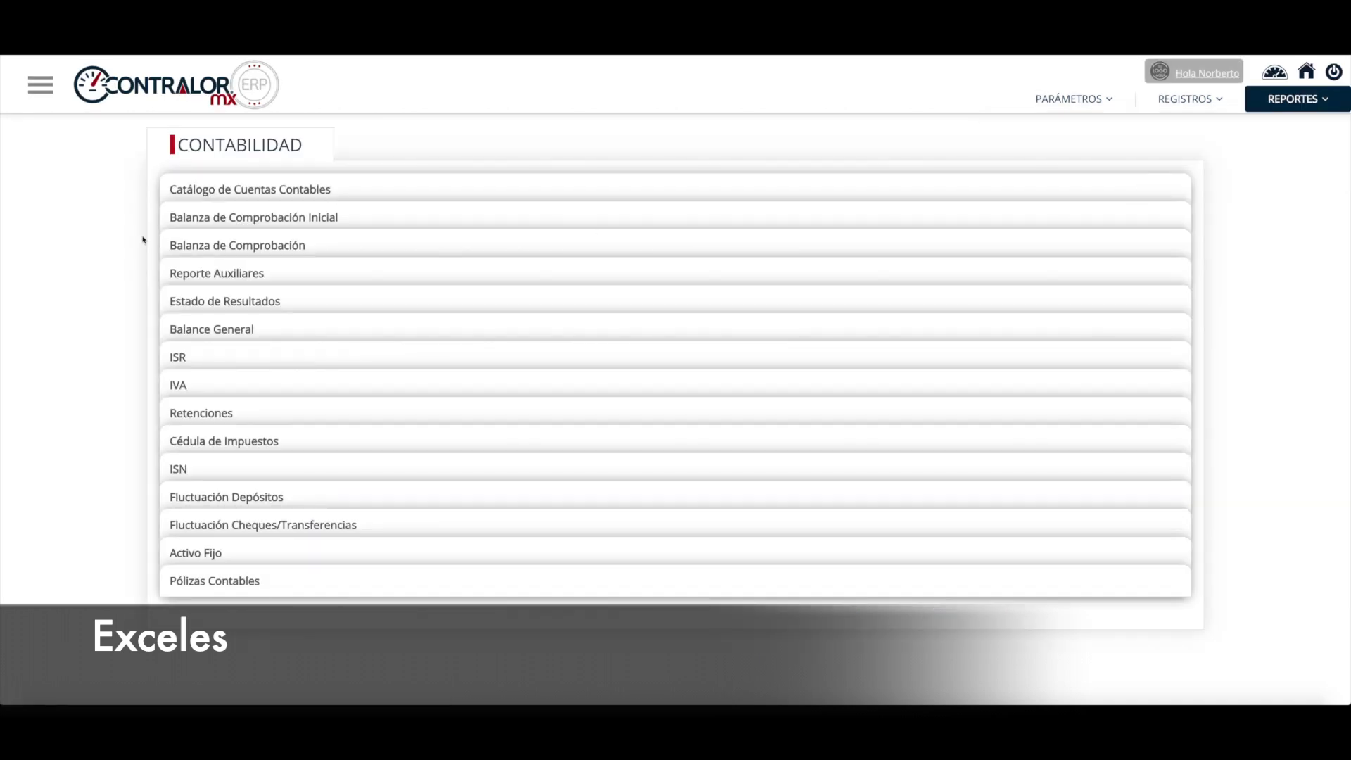
# Step: Review the Excel export options for ISR, IVA, Retenciones, Cédula de Impuestos and ISN
pyautogui.click(248, 358)
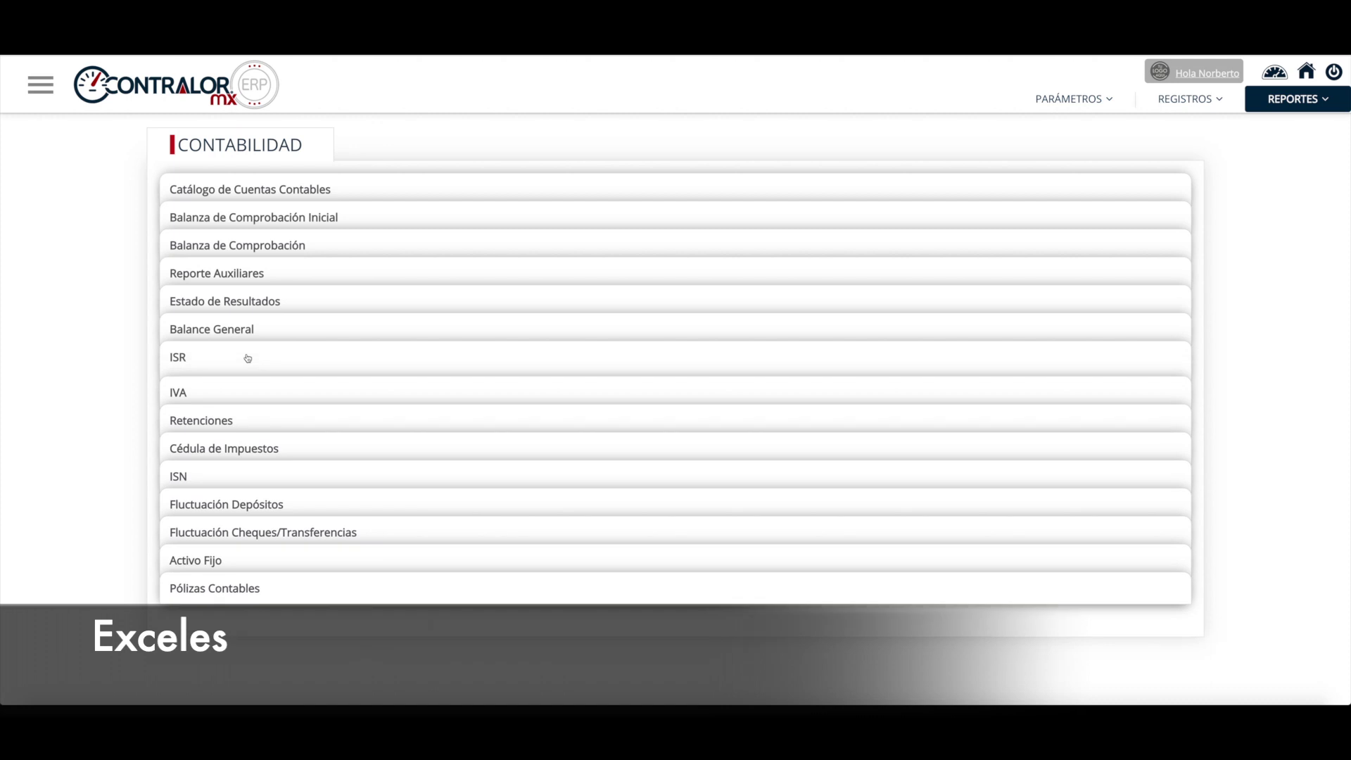
pyautogui.click(248, 428)
pyautogui.click(250, 458)
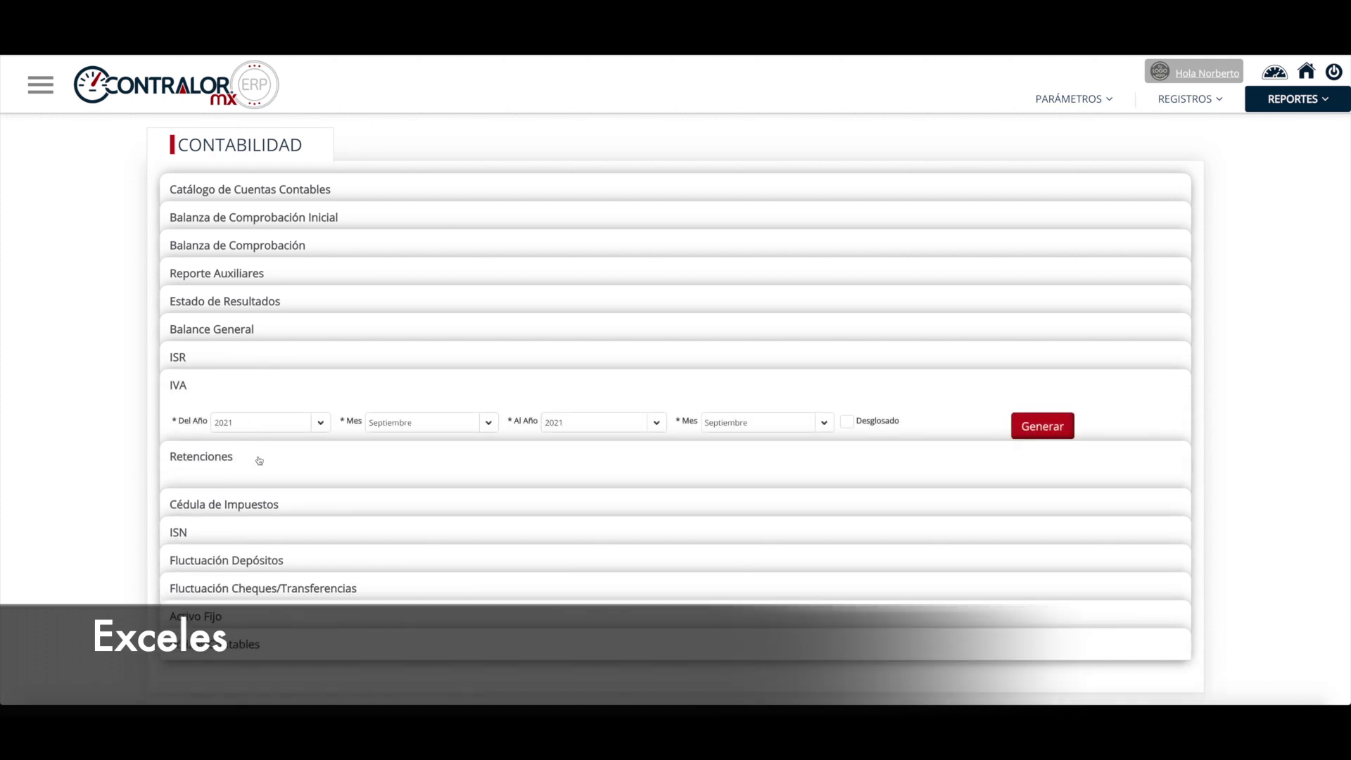
pyautogui.click(261, 482)
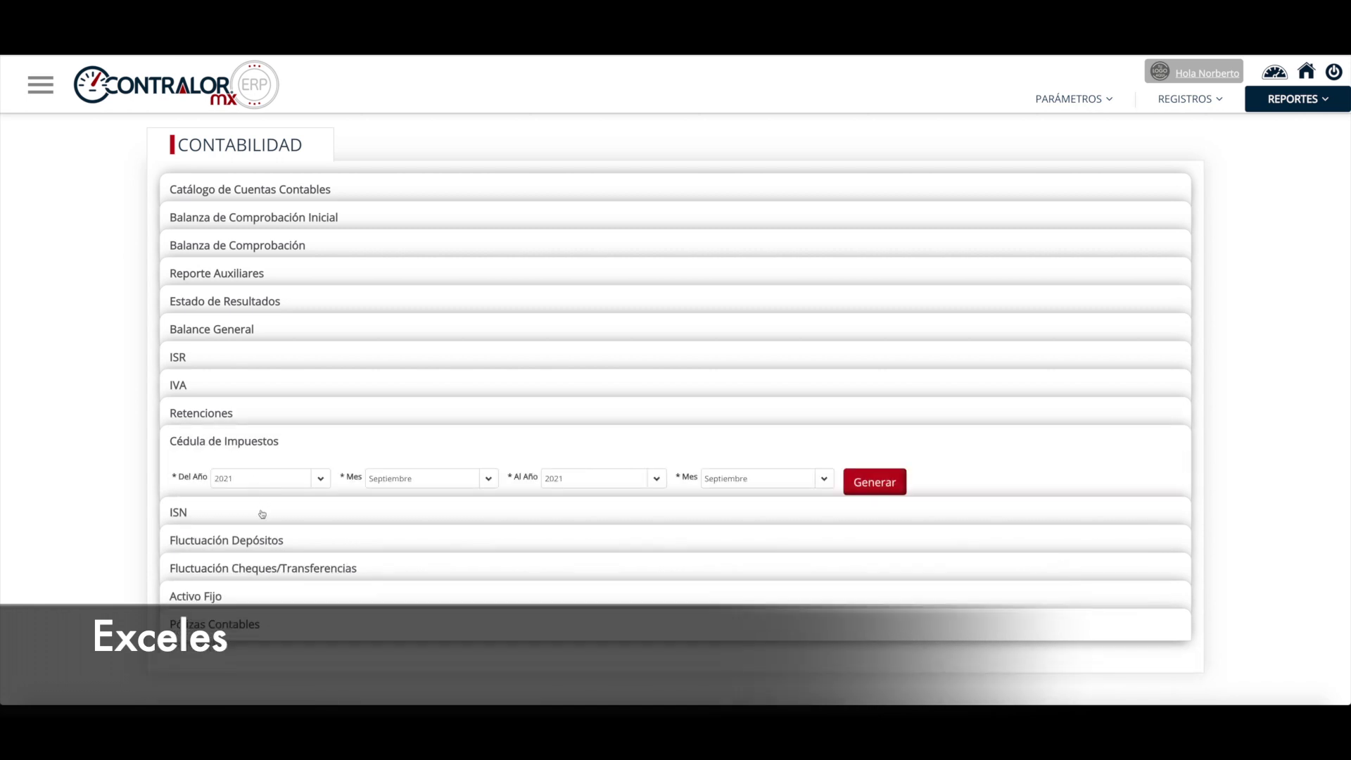
pyautogui.click(261, 513)
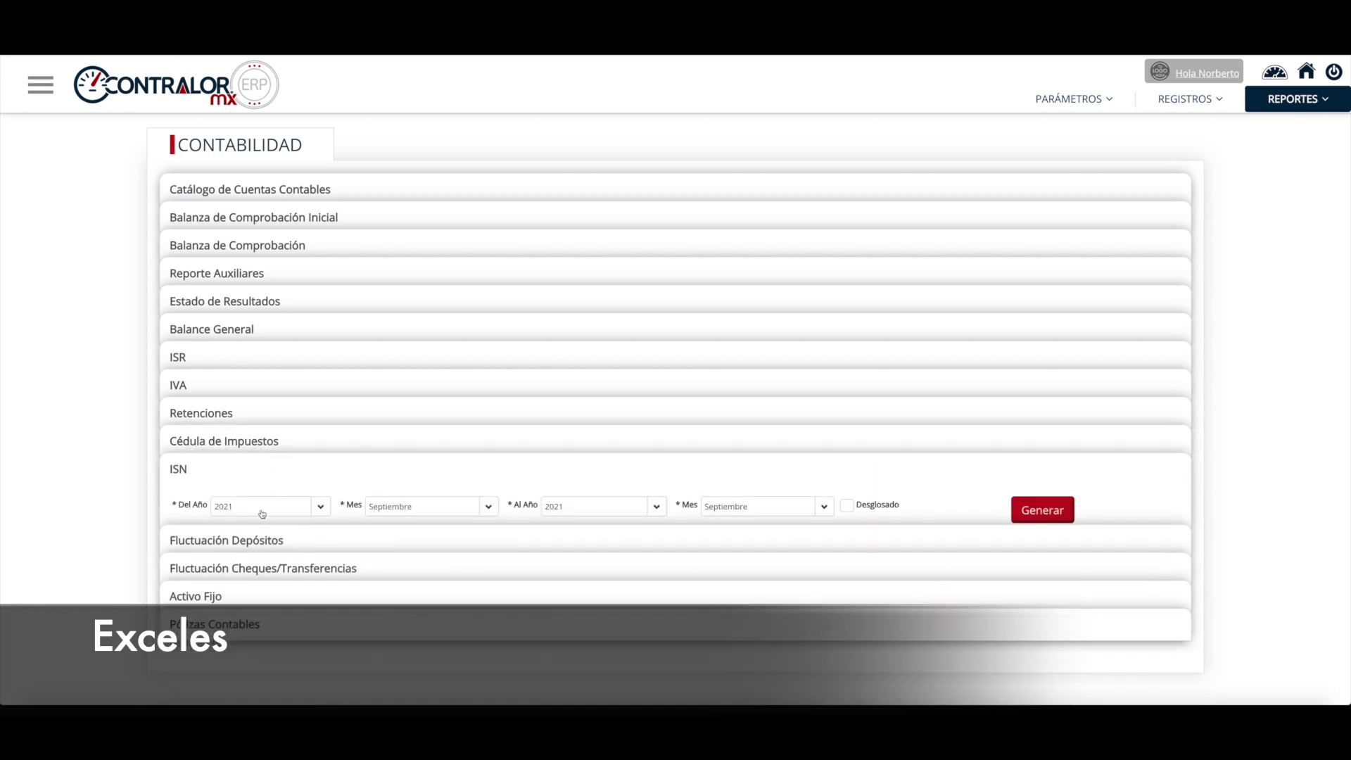
# Step: Generate the ISR Excel report with the period from Enero 2021 to Enero 2021, without the Desglosado option
pyautogui.click(273, 358)
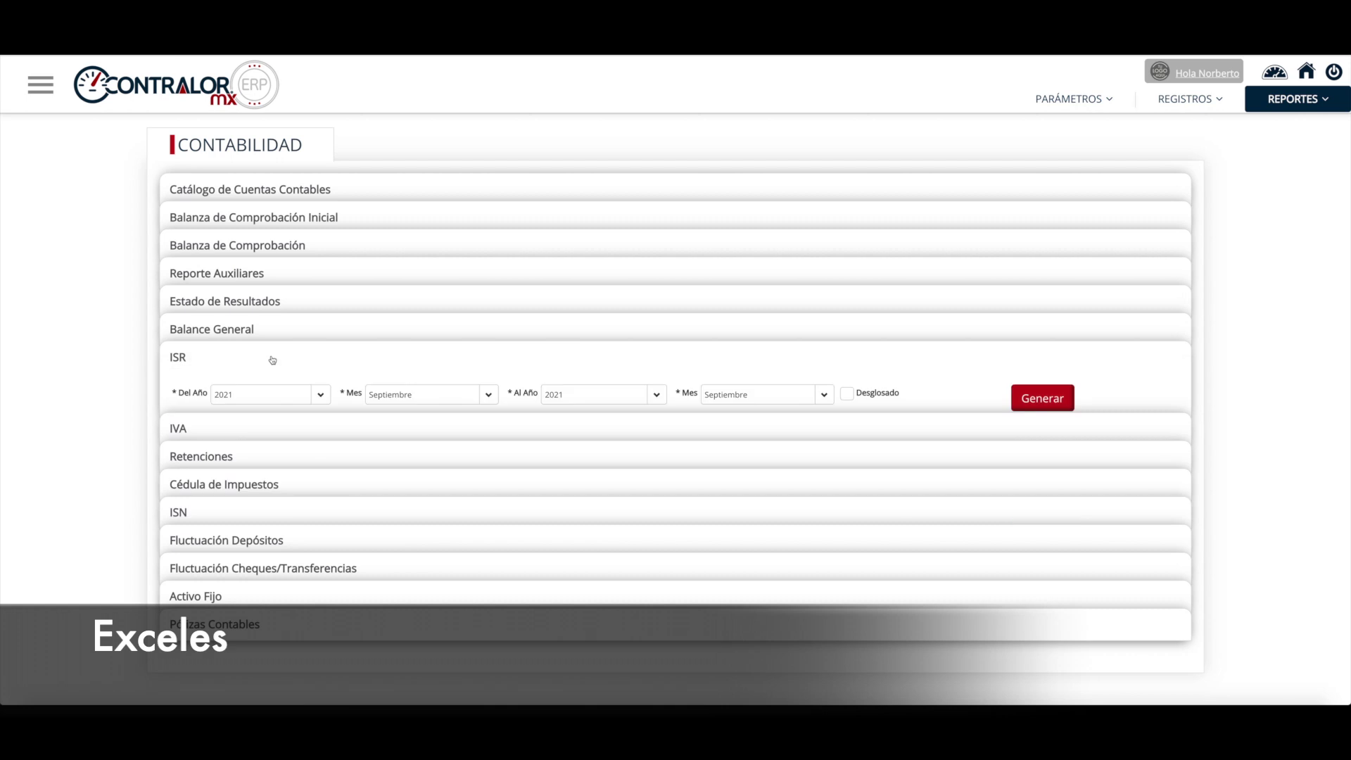
pyautogui.click(320, 398)
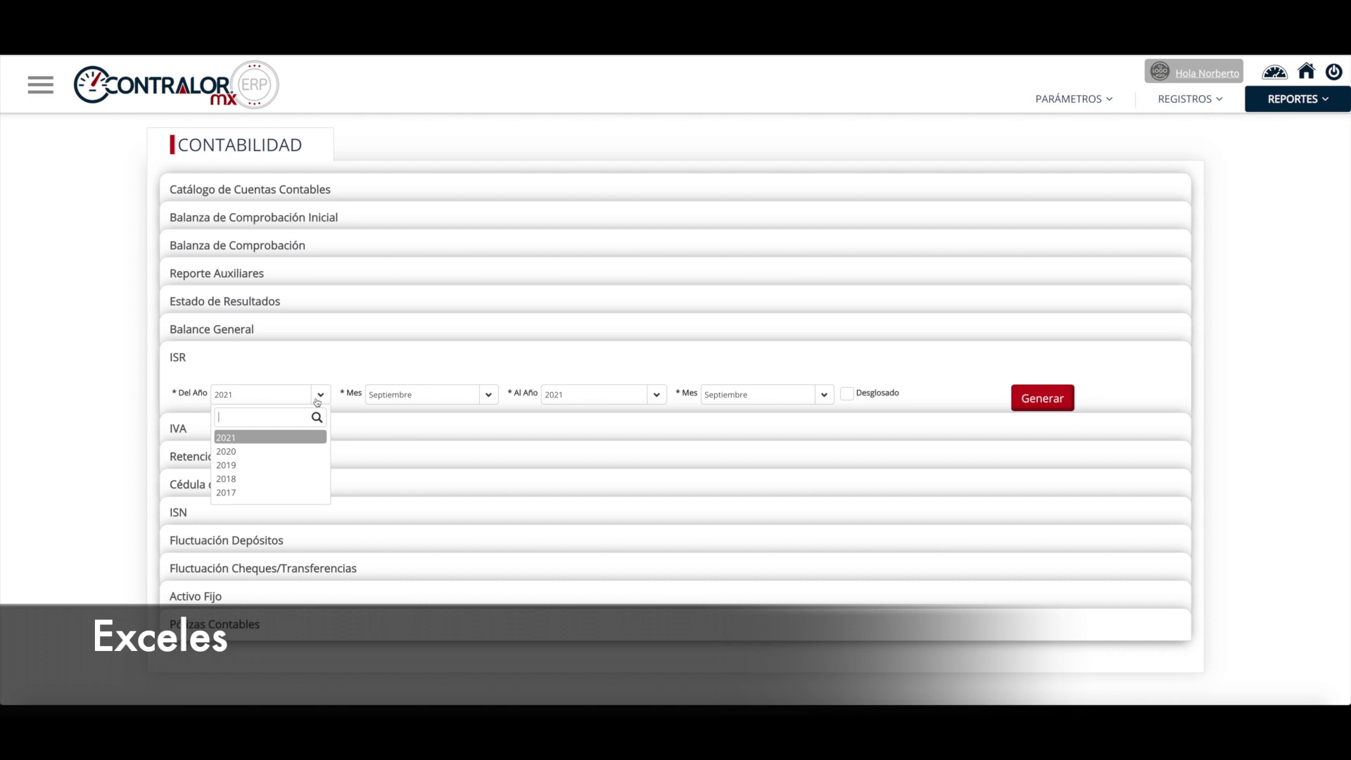
pyautogui.click(291, 440)
pyautogui.click(477, 395)
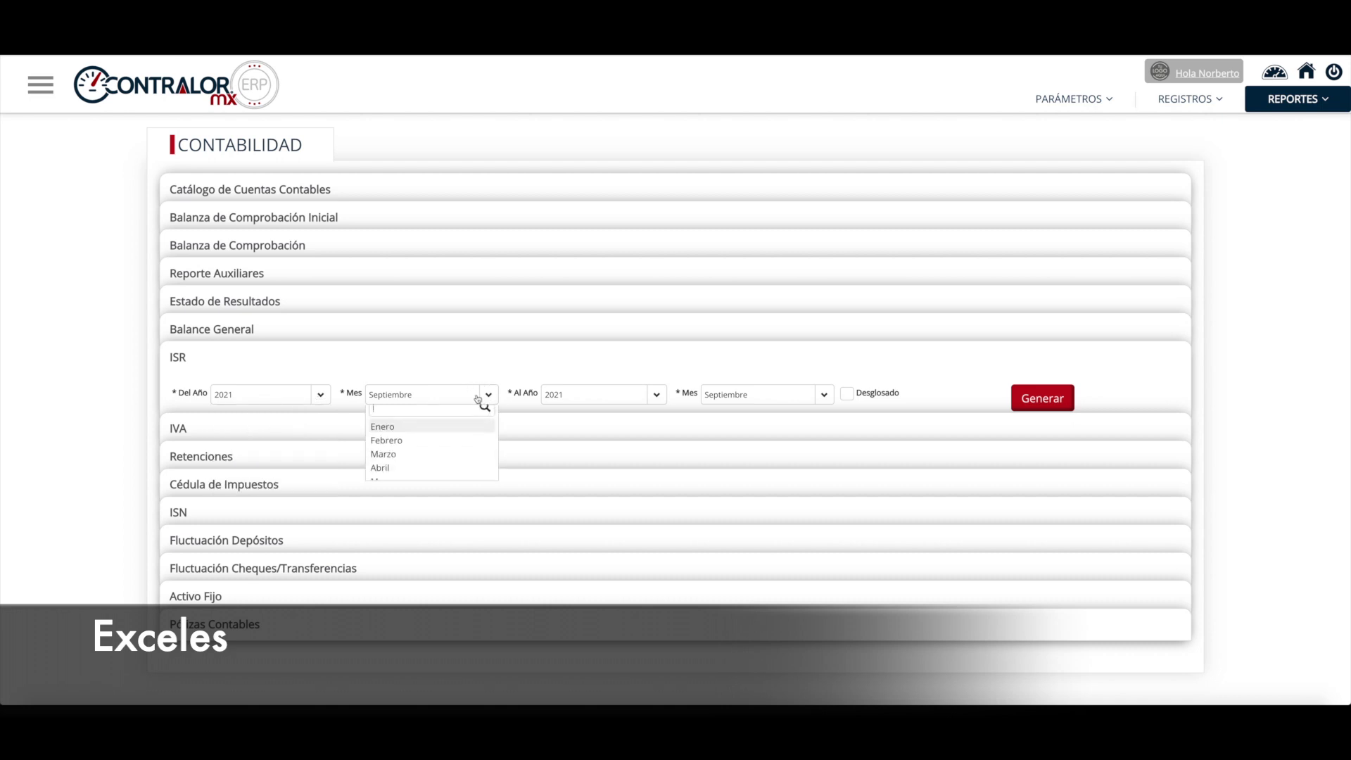
pyautogui.click(394, 434)
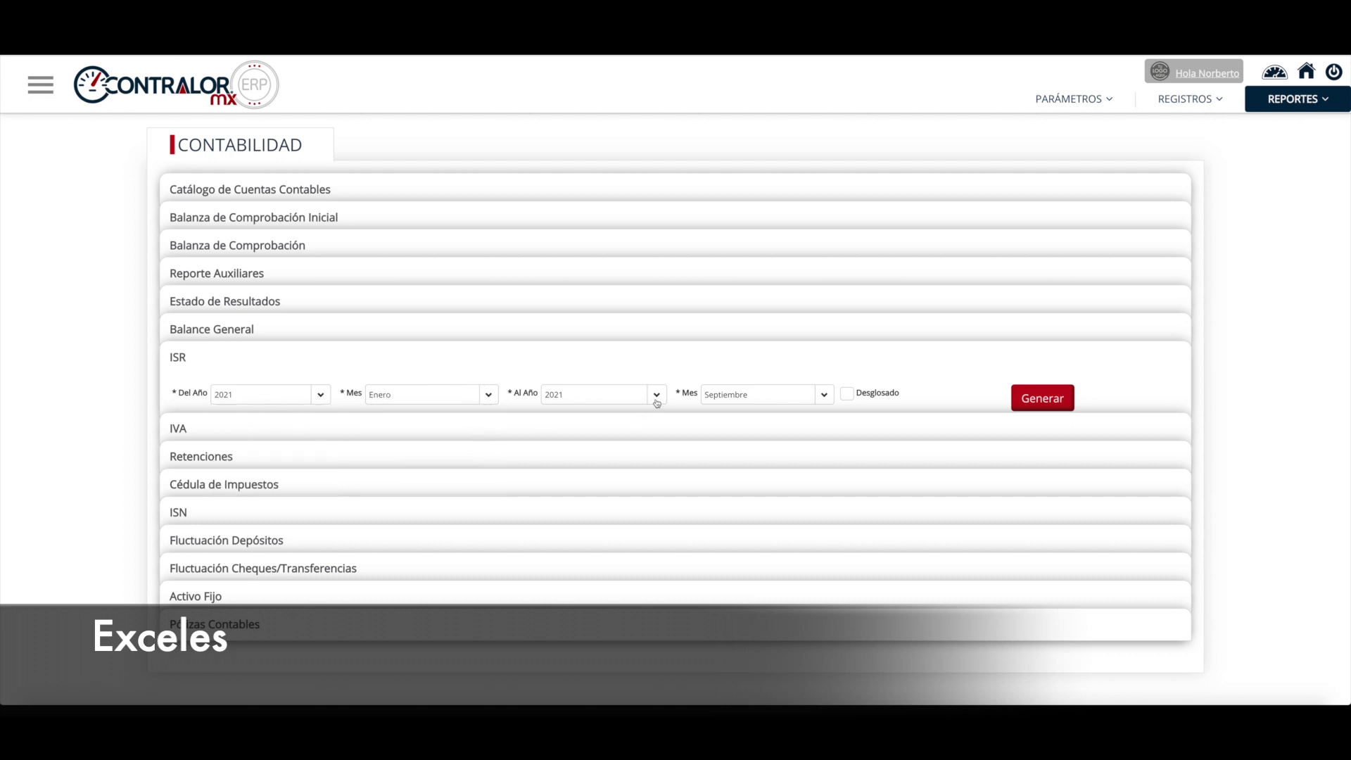
pyautogui.click(738, 403)
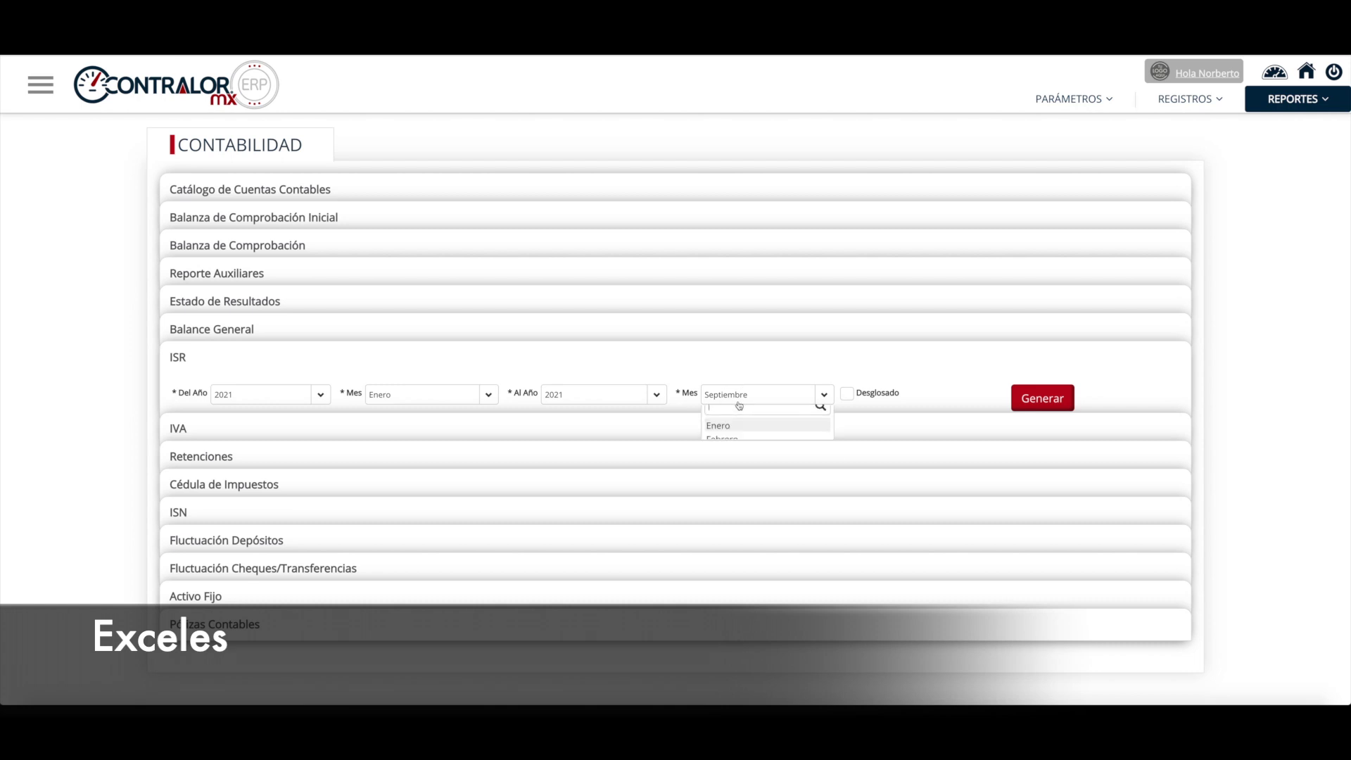
pyautogui.click(739, 438)
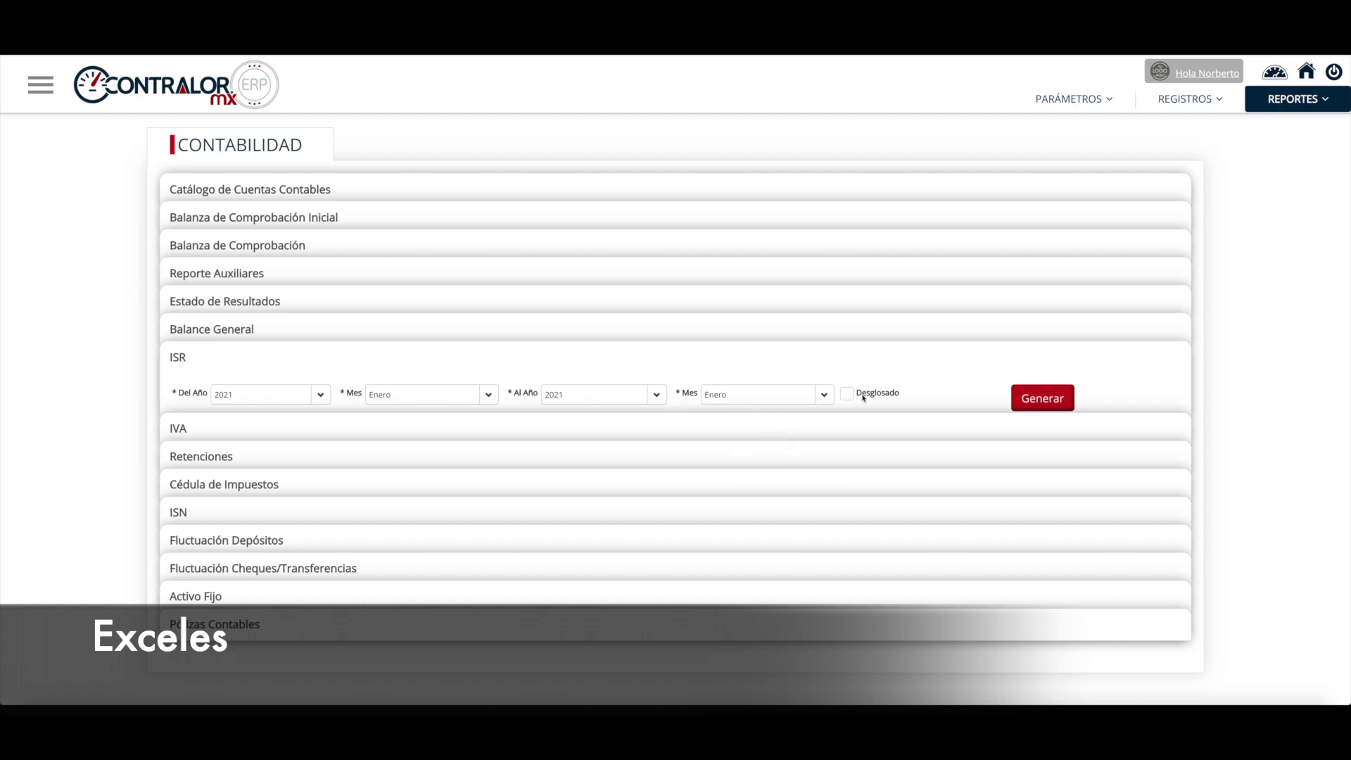
pyautogui.click(1032, 399)
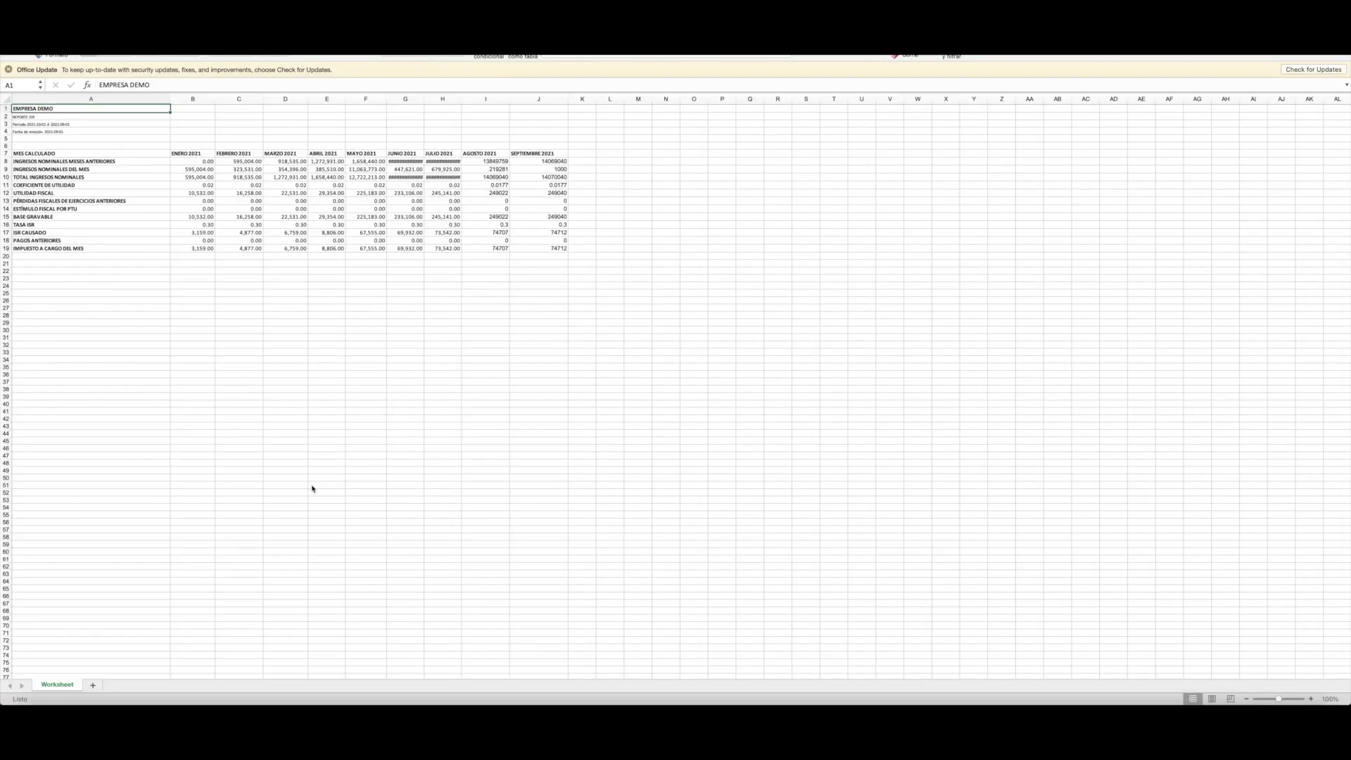
# Step: In Excel, enlarge the ISR report to 120% and select the month headings from ENERO 2021 to SEPTIEMBRE 2021
pyautogui.click(1310, 699)
pyautogui.click(1311, 698)
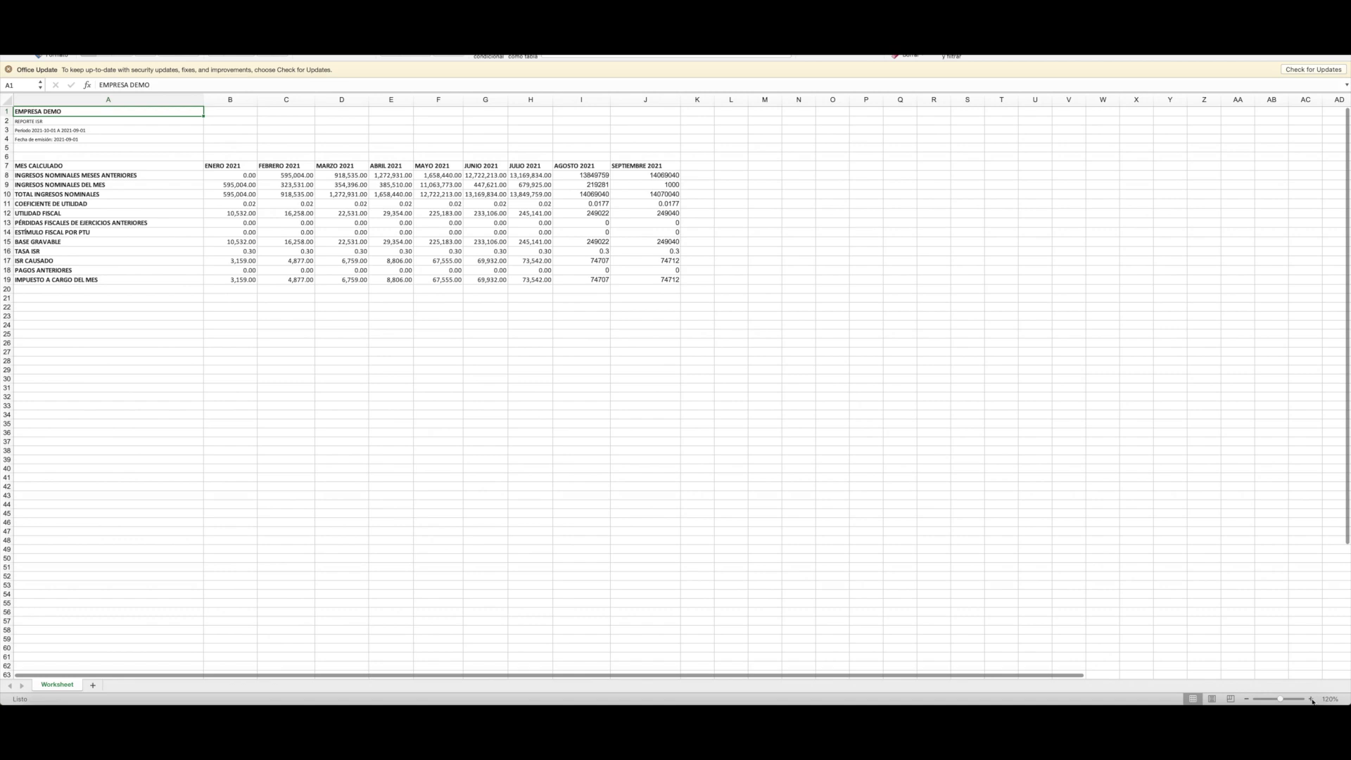
pyautogui.moveTo(236, 166); pyautogui.dragTo(636, 165)
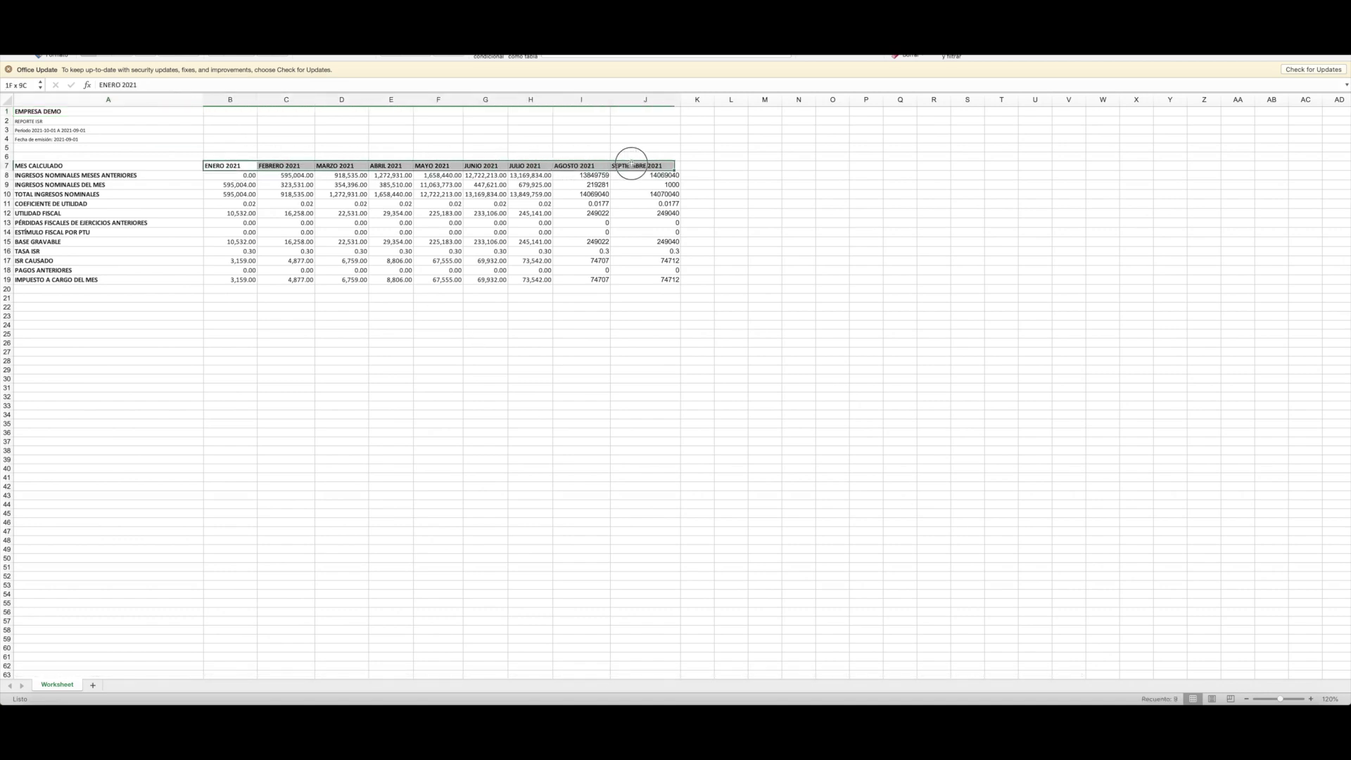
# Step: Switch back to Contralor in Chrome, generate the ISR report for Septiembre 2021 with the Desglosado option, and open the downloaded file
pyautogui.click(288, 178)
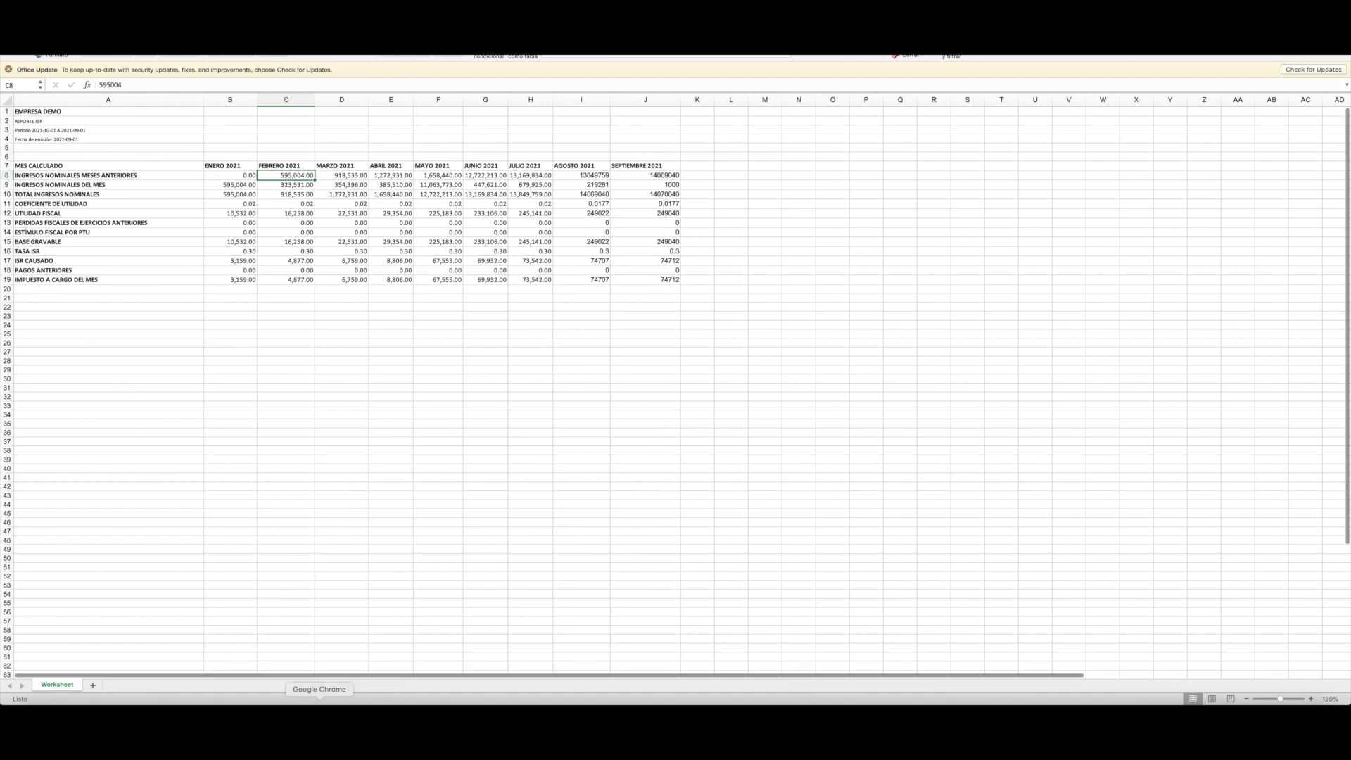
pyautogui.click(334, 686)
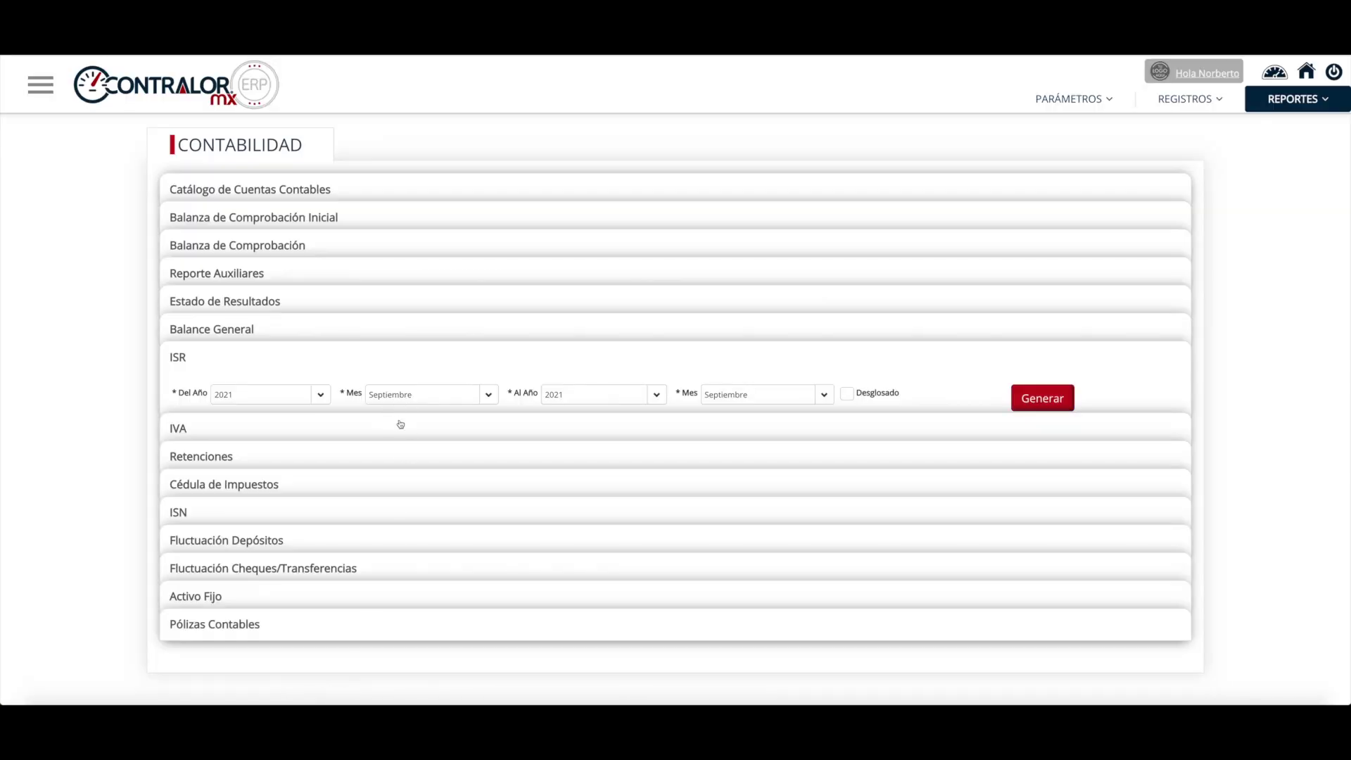
pyautogui.click(401, 425)
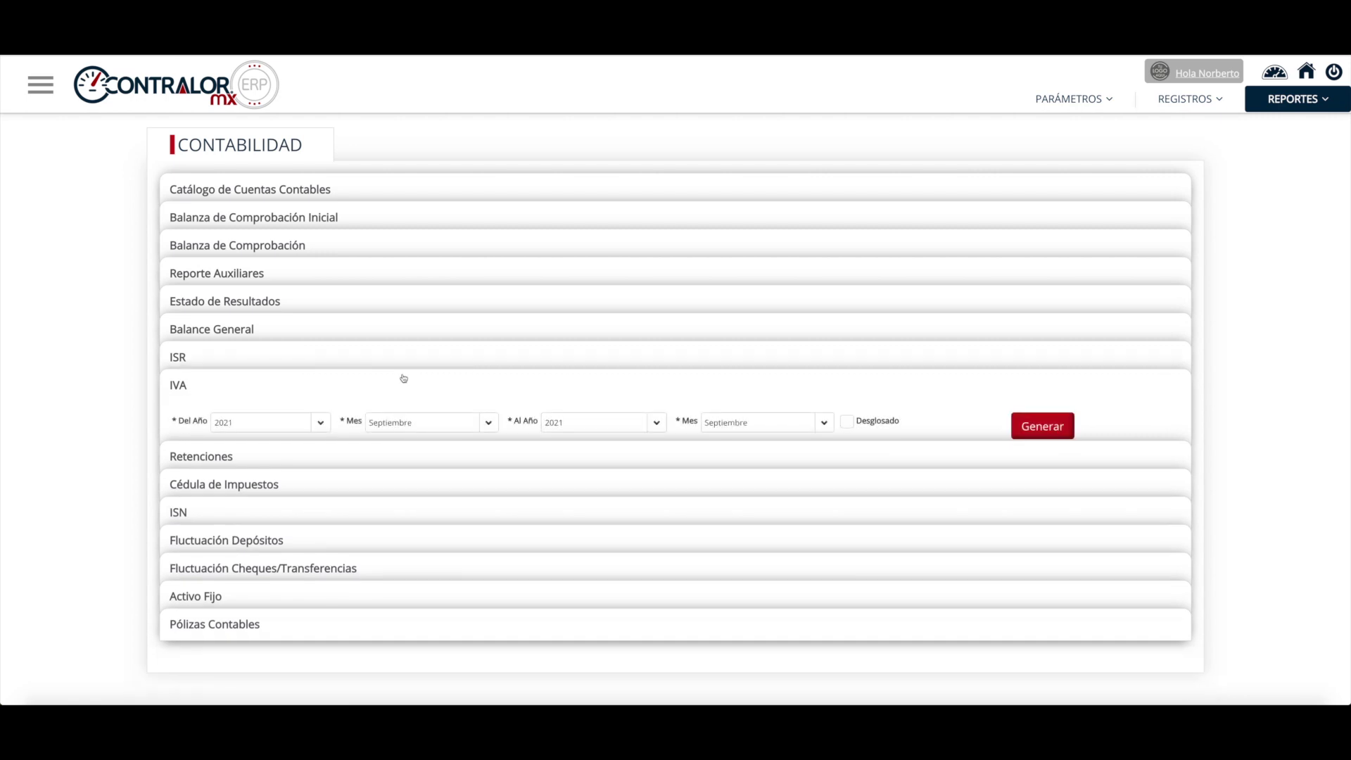
pyautogui.click(403, 357)
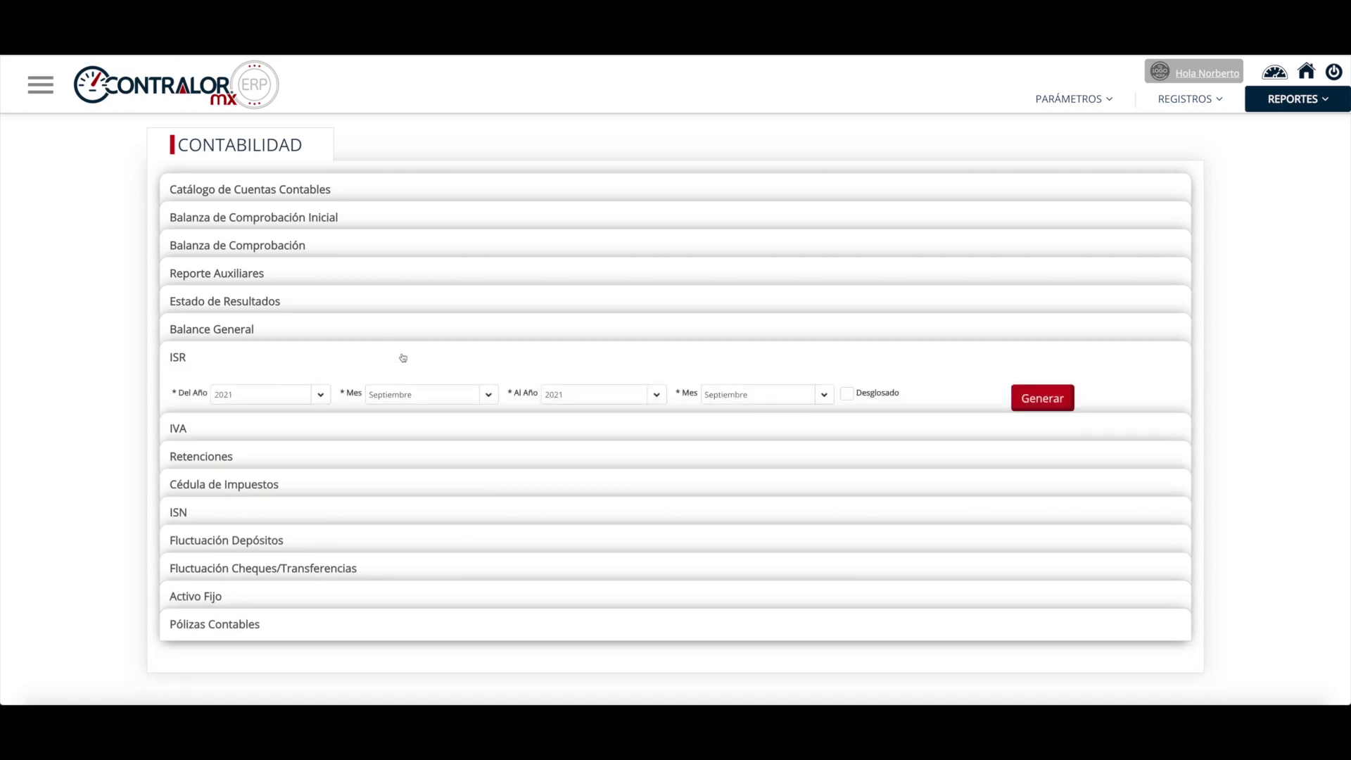
pyautogui.click(847, 393)
pyautogui.click(1033, 396)
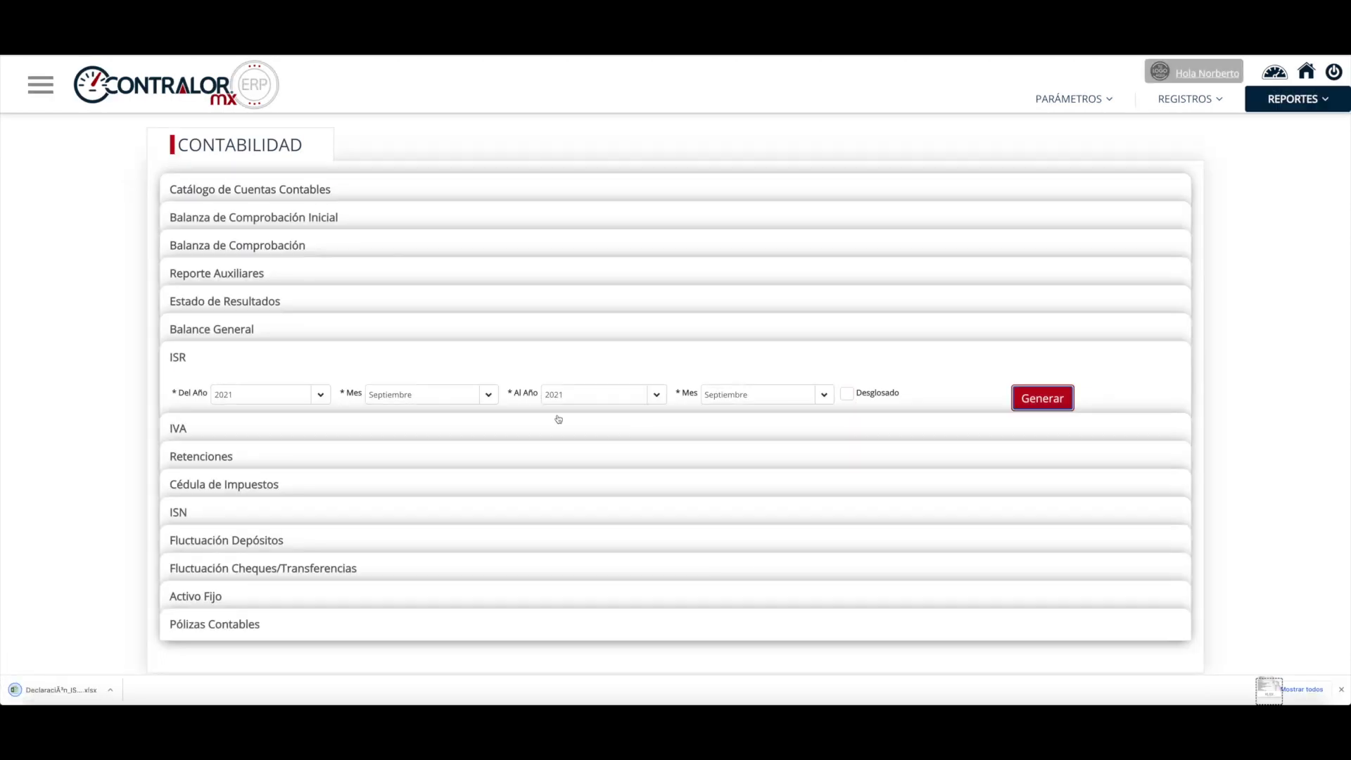
pyautogui.click(56, 690)
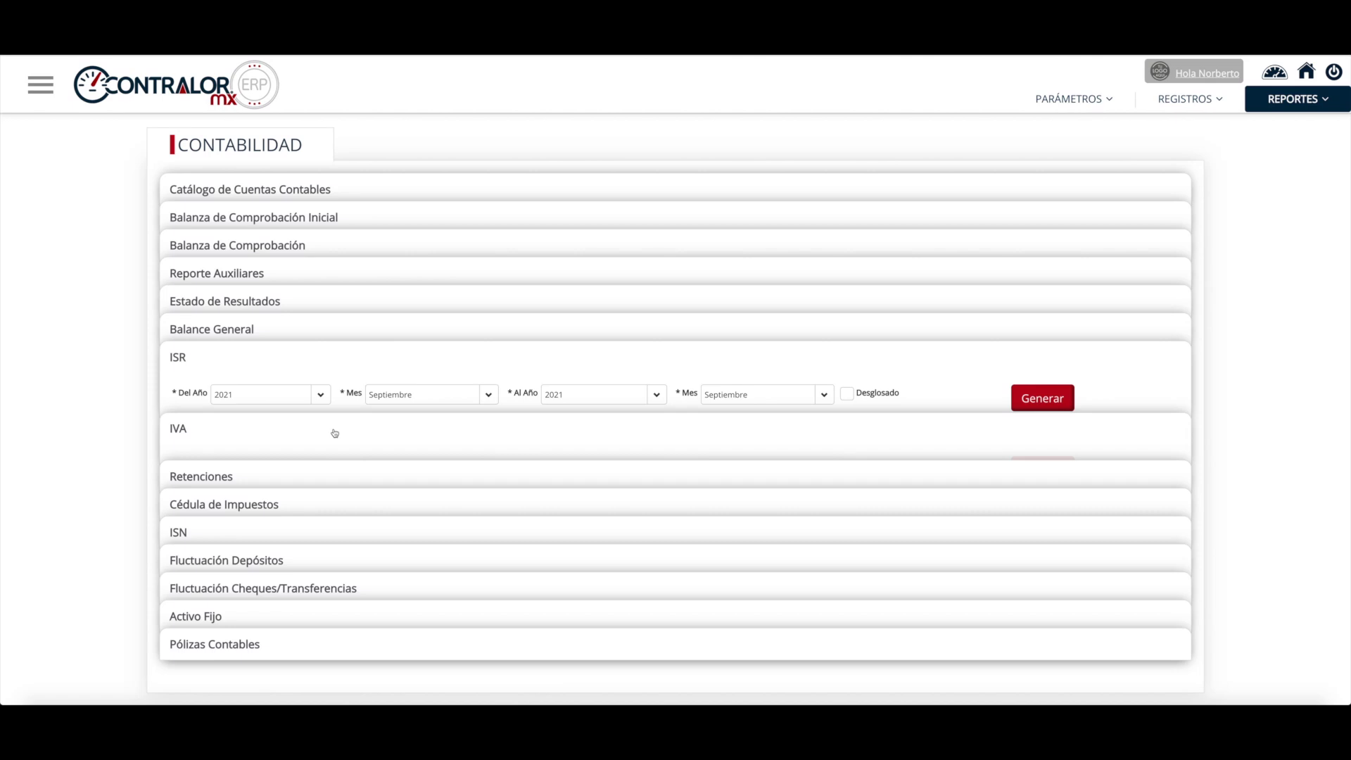
# Step: Generate the IVA Excel report with the period from Enero 2021 to Septiembre 2021, without the Desglosado option
pyautogui.click(332, 429)
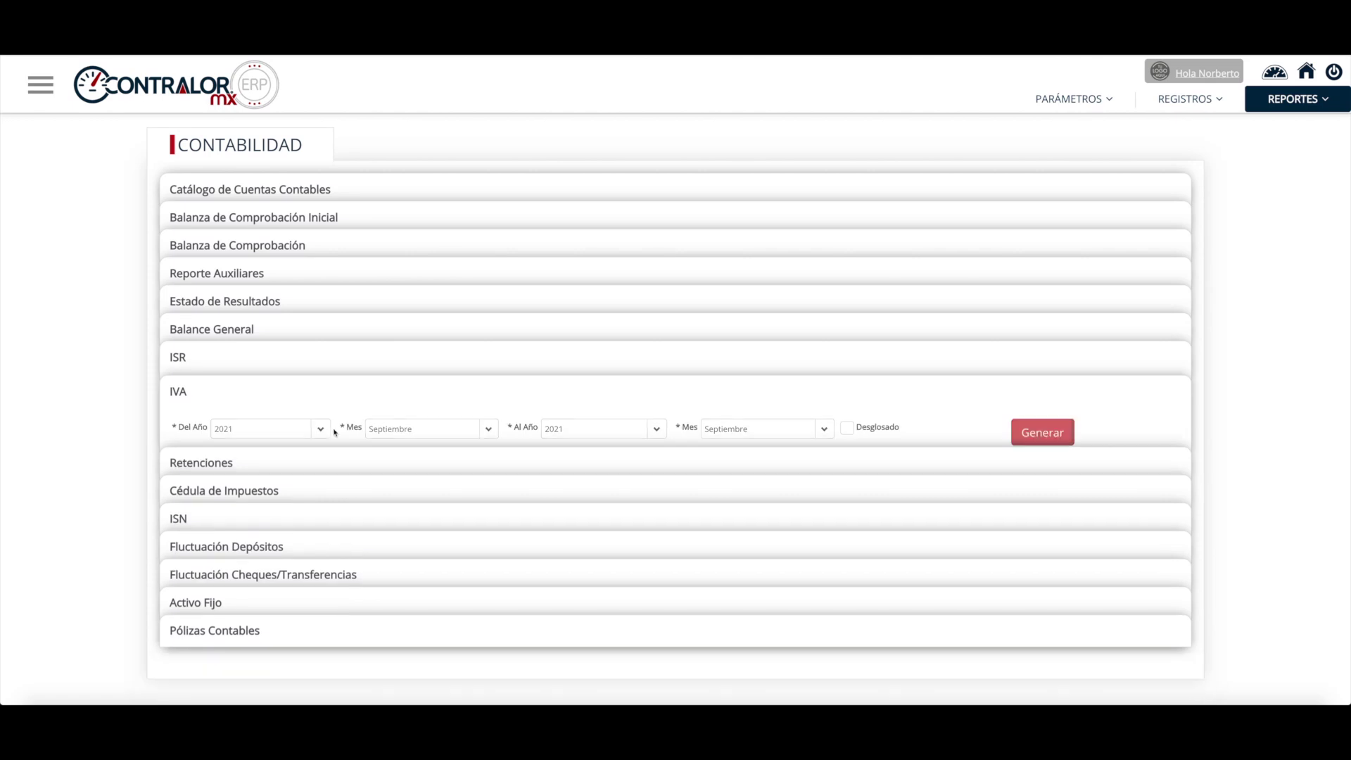
pyautogui.click(421, 429)
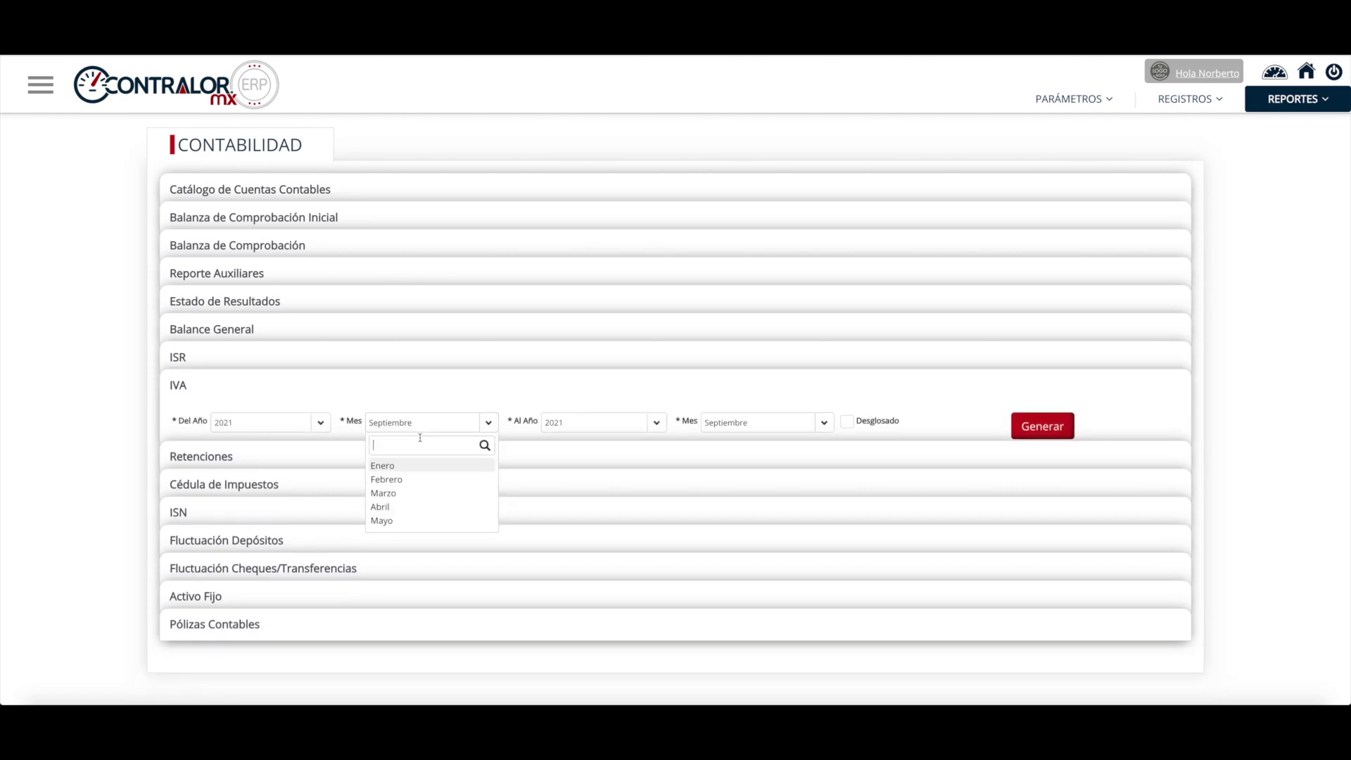
pyautogui.click(423, 465)
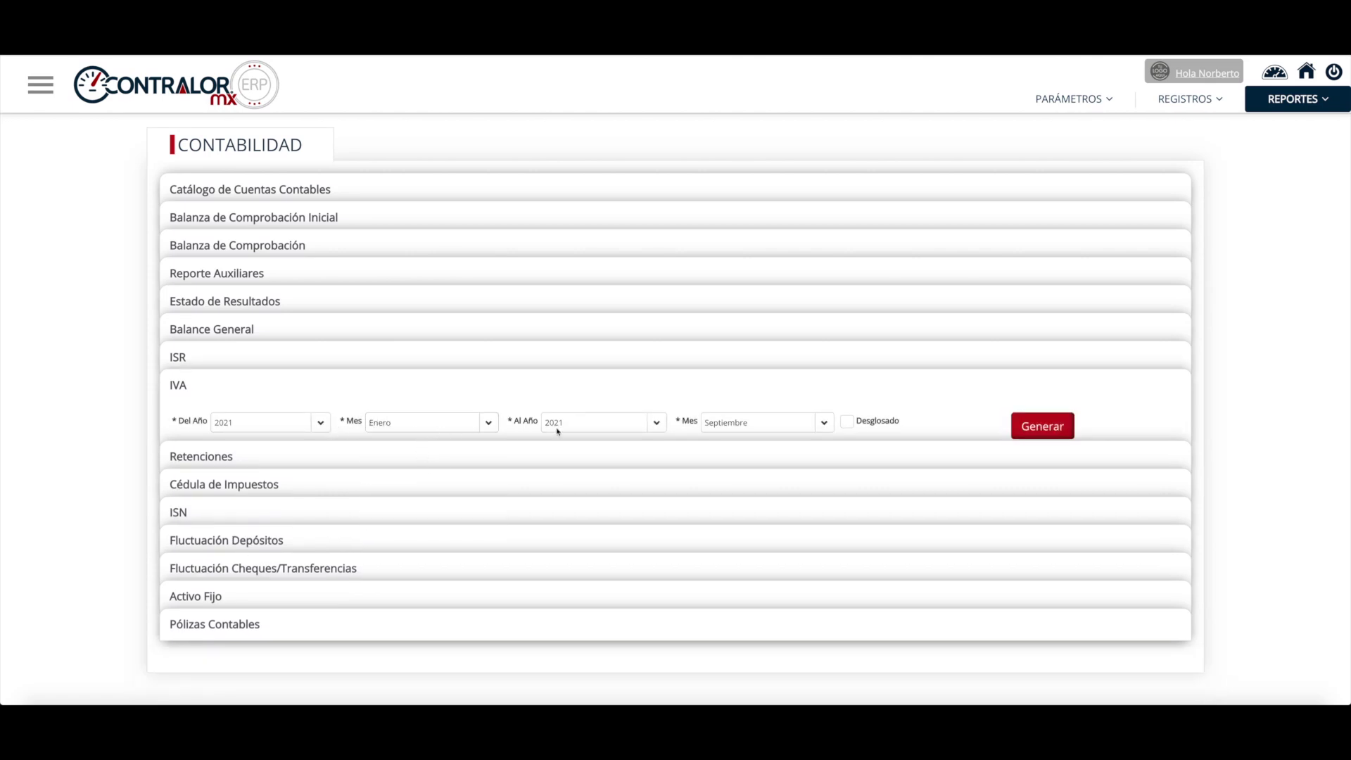
pyautogui.click(758, 427)
pyautogui.scroll(-2, 750, 507)
pyautogui.click(748, 518)
pyautogui.click(1023, 428)
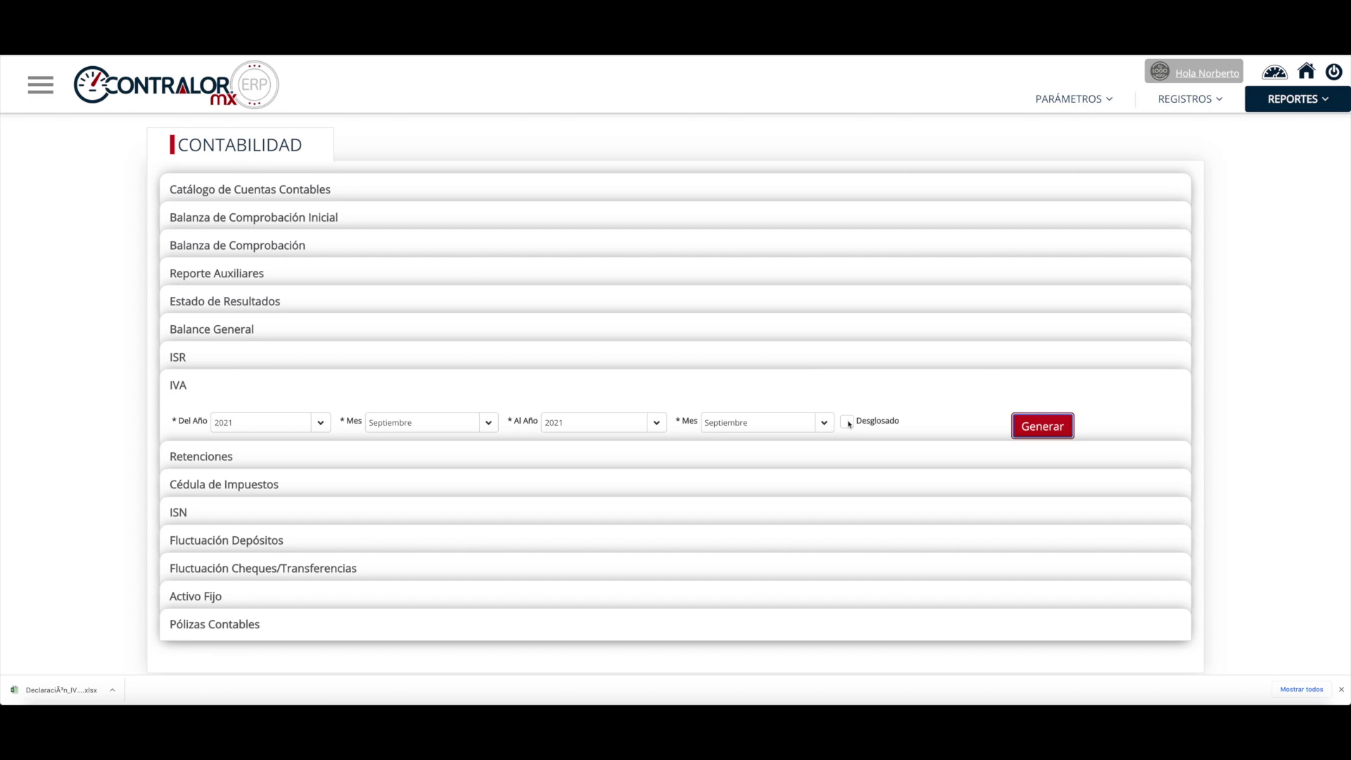
# Step: Open the downloaded IVA report in Excel and enlarge the view to 150%
pyautogui.click(848, 423)
pyautogui.click(848, 423)
pyautogui.click(57, 689)
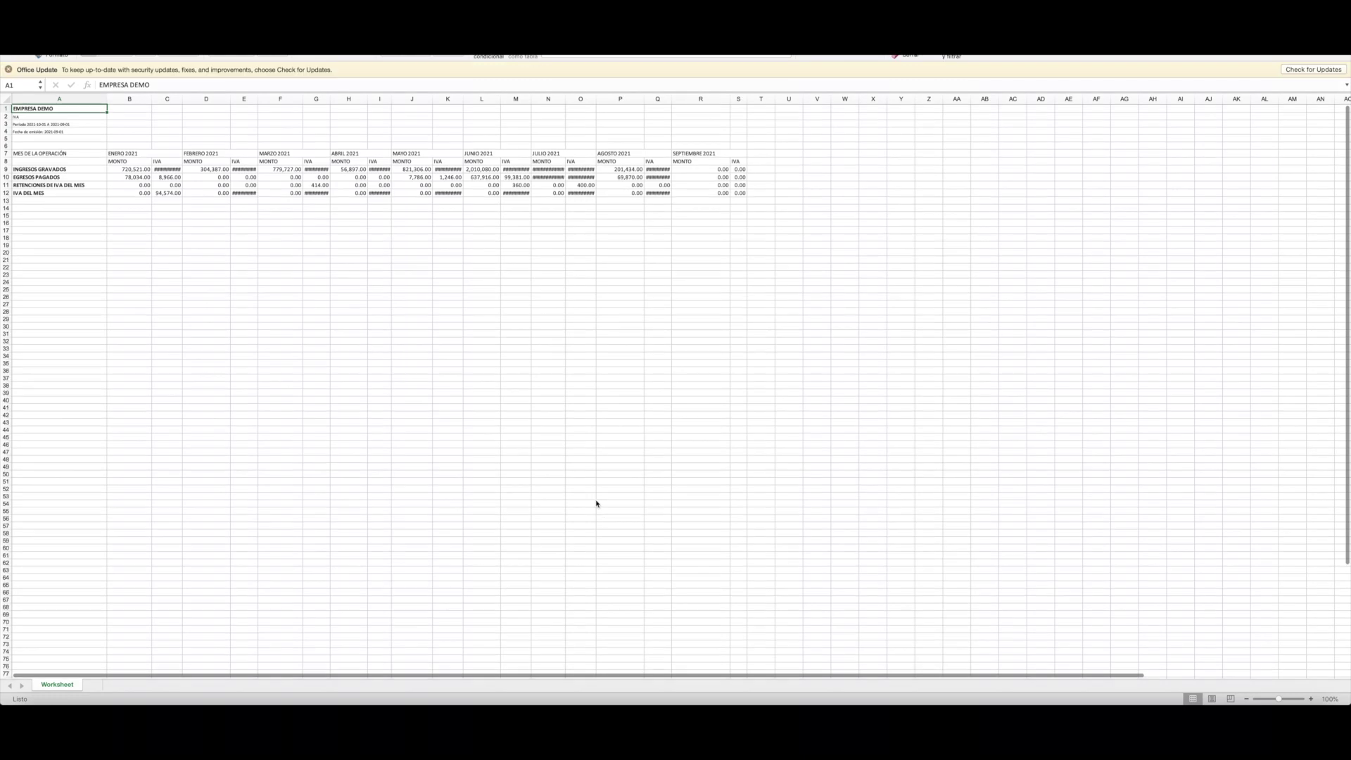
pyautogui.click(1312, 699)
pyautogui.click(1312, 698)
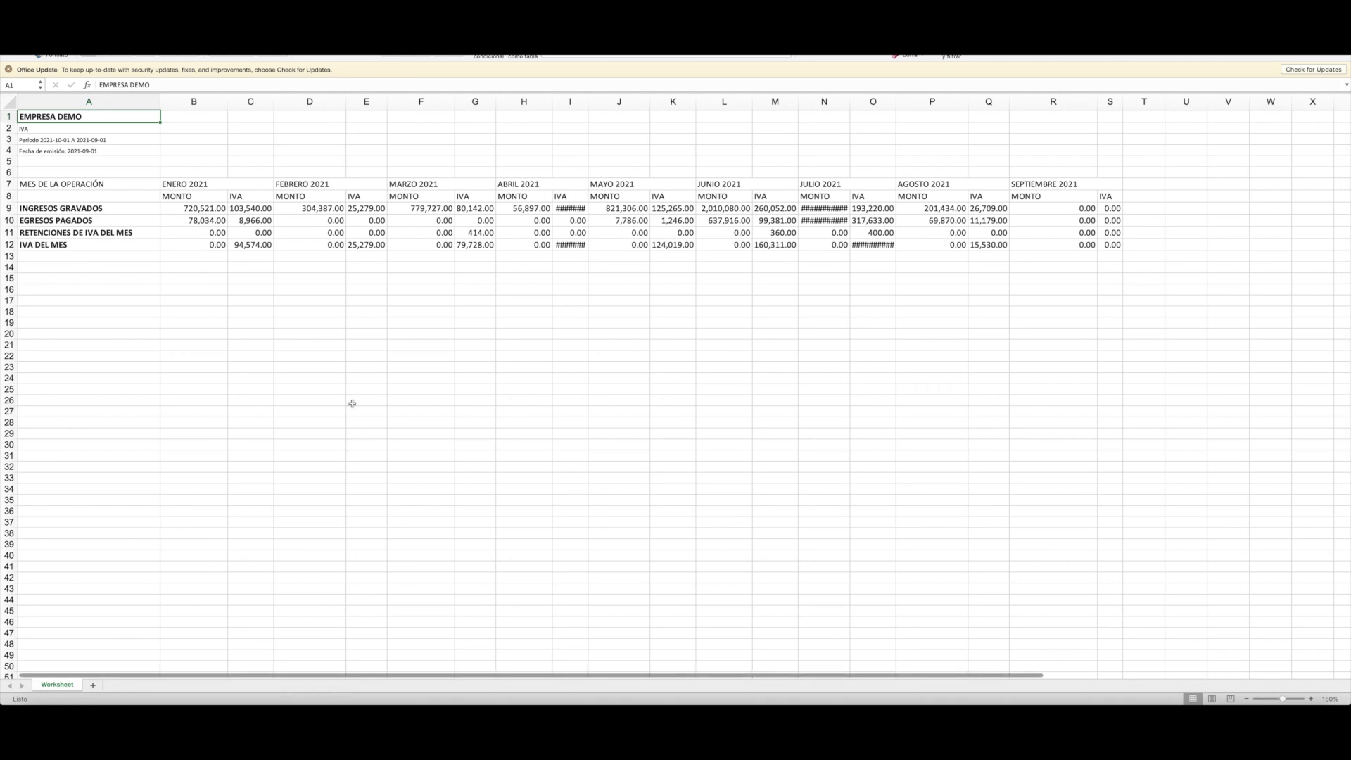
# Step: Switch back to Contralor in Chrome and generate the Retenciones Excel report with the period from Enero 2021 to Mayo 2021
pyautogui.click(320, 717)
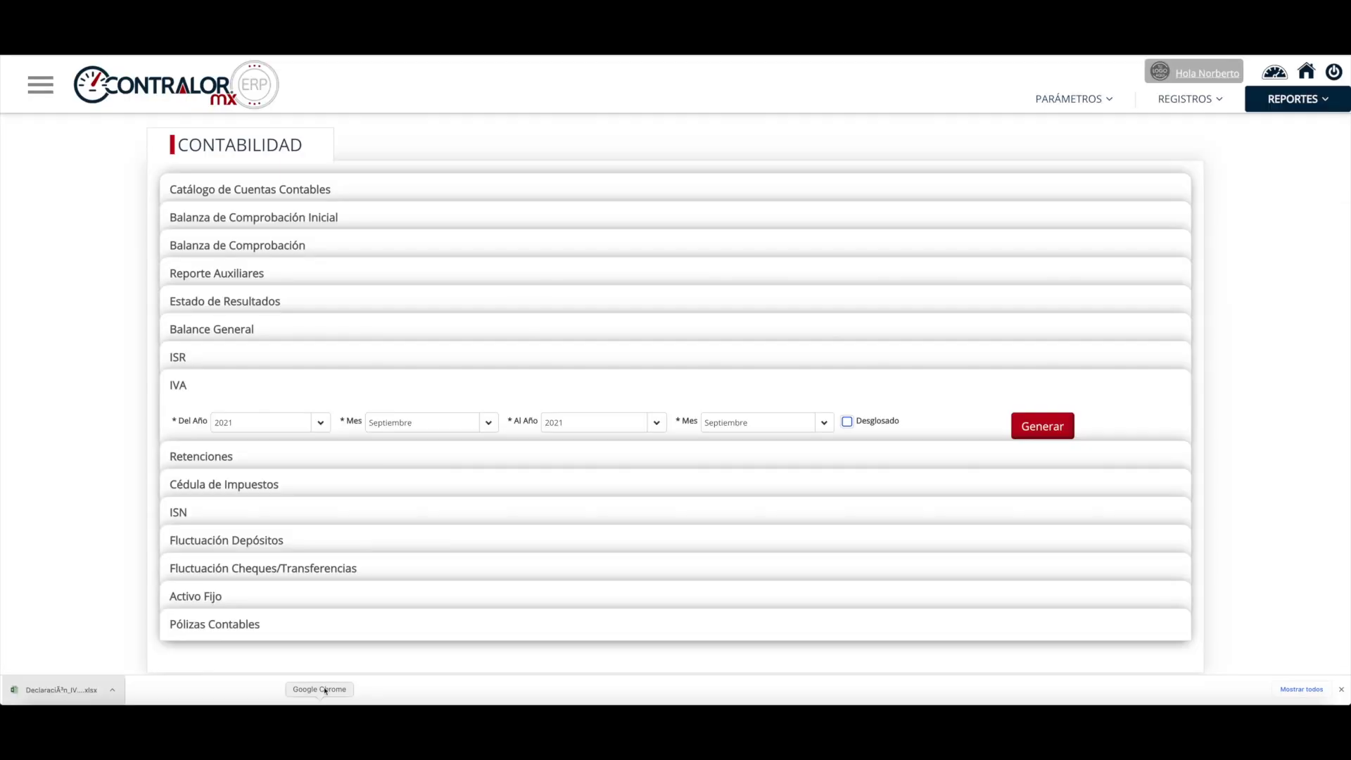
pyautogui.click(272, 456)
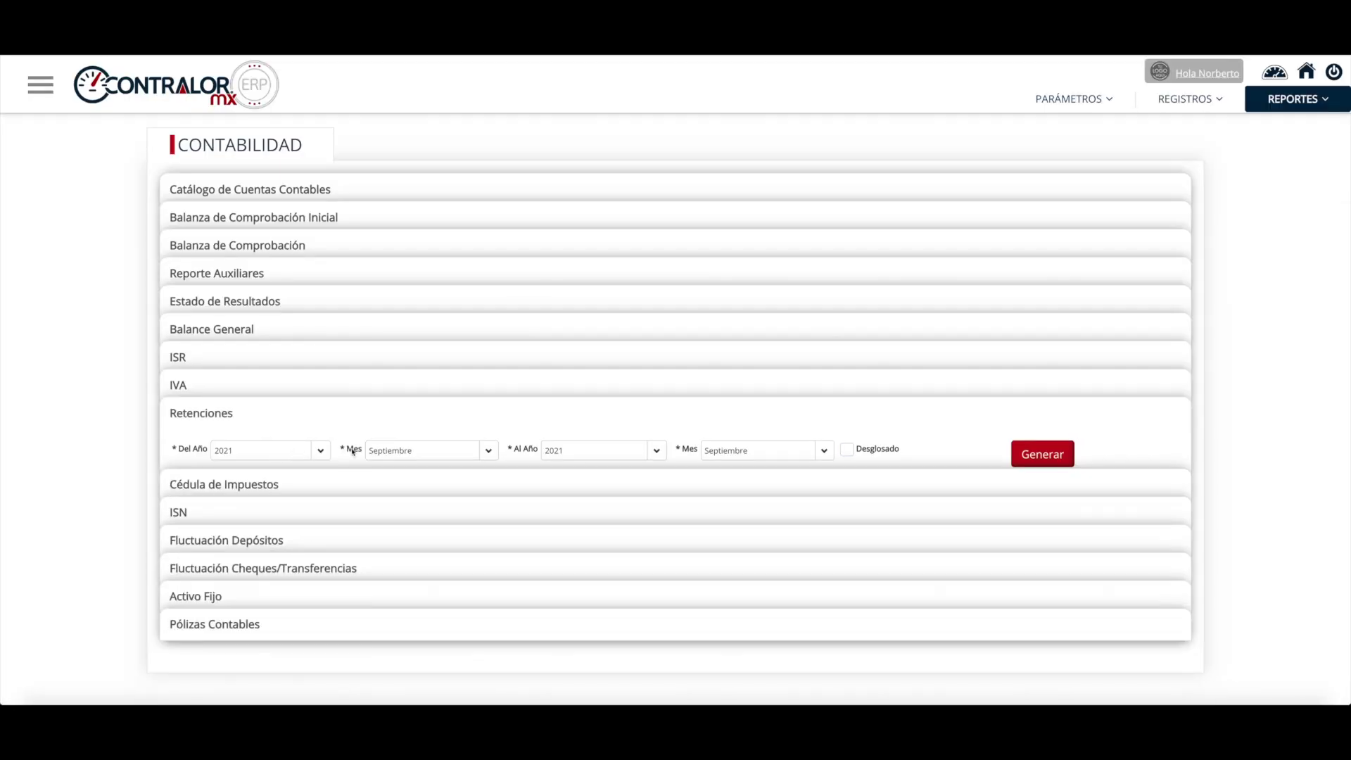
pyautogui.click(457, 457)
pyautogui.click(451, 492)
pyautogui.click(765, 459)
pyautogui.click(770, 546)
pyautogui.click(1043, 455)
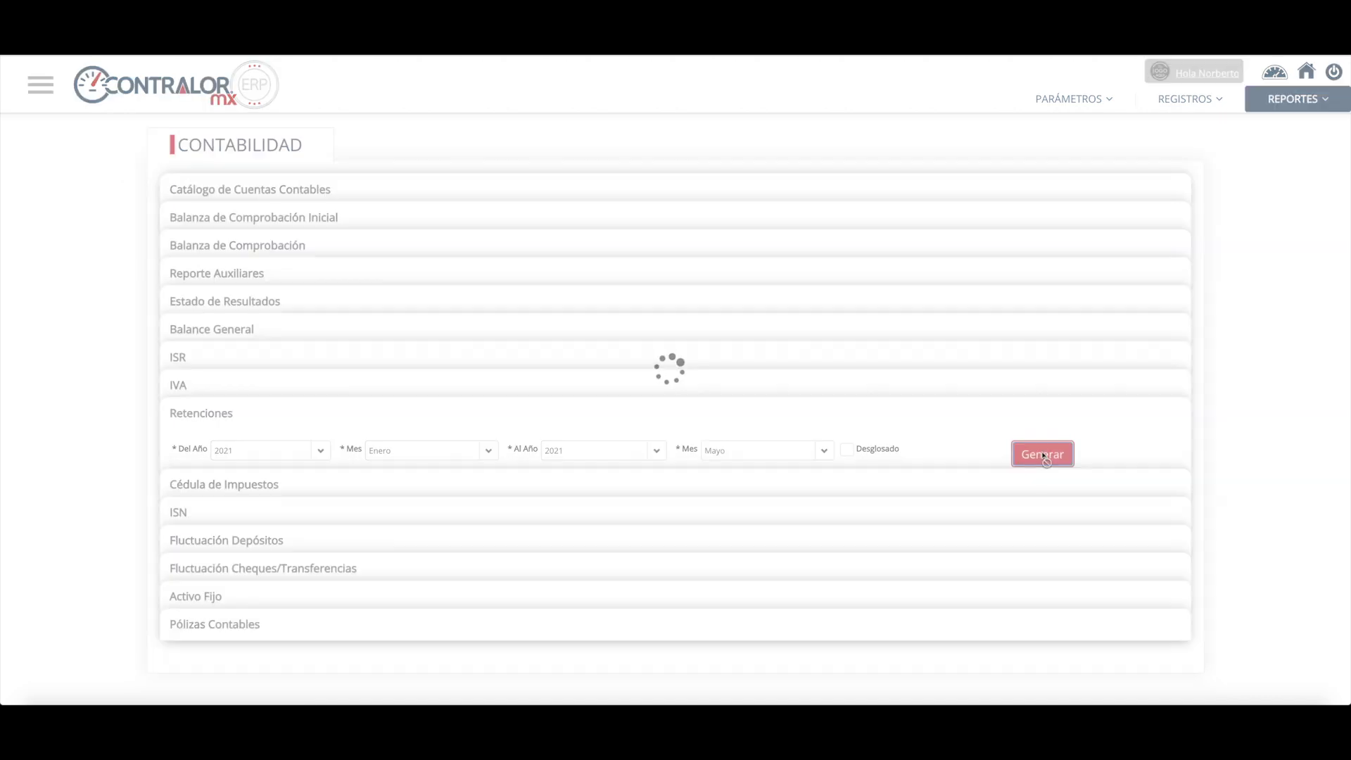
# Step: Open the downloaded Retenciones report in Excel, select the withholding rows from Enero to Mayo 2021, and enlarge the view
pyautogui.click(848, 450)
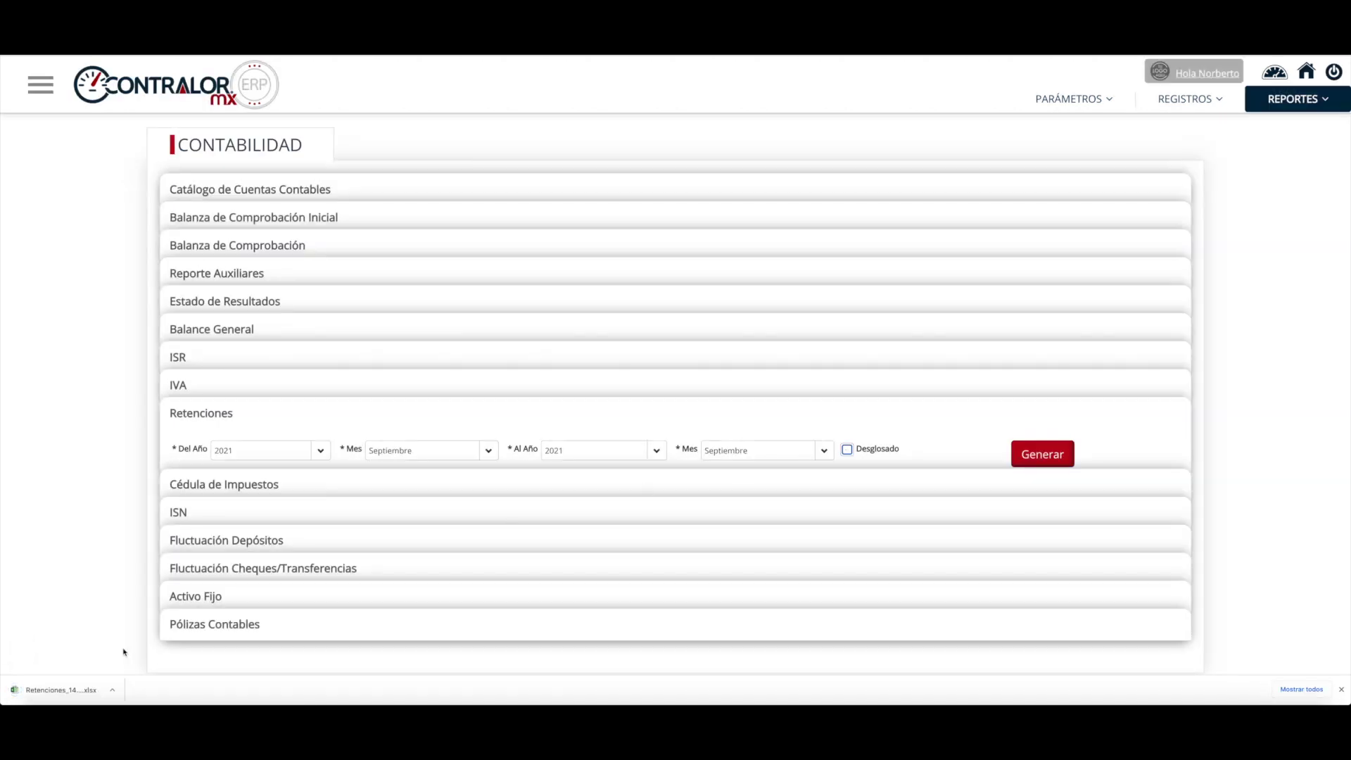
pyautogui.click(54, 690)
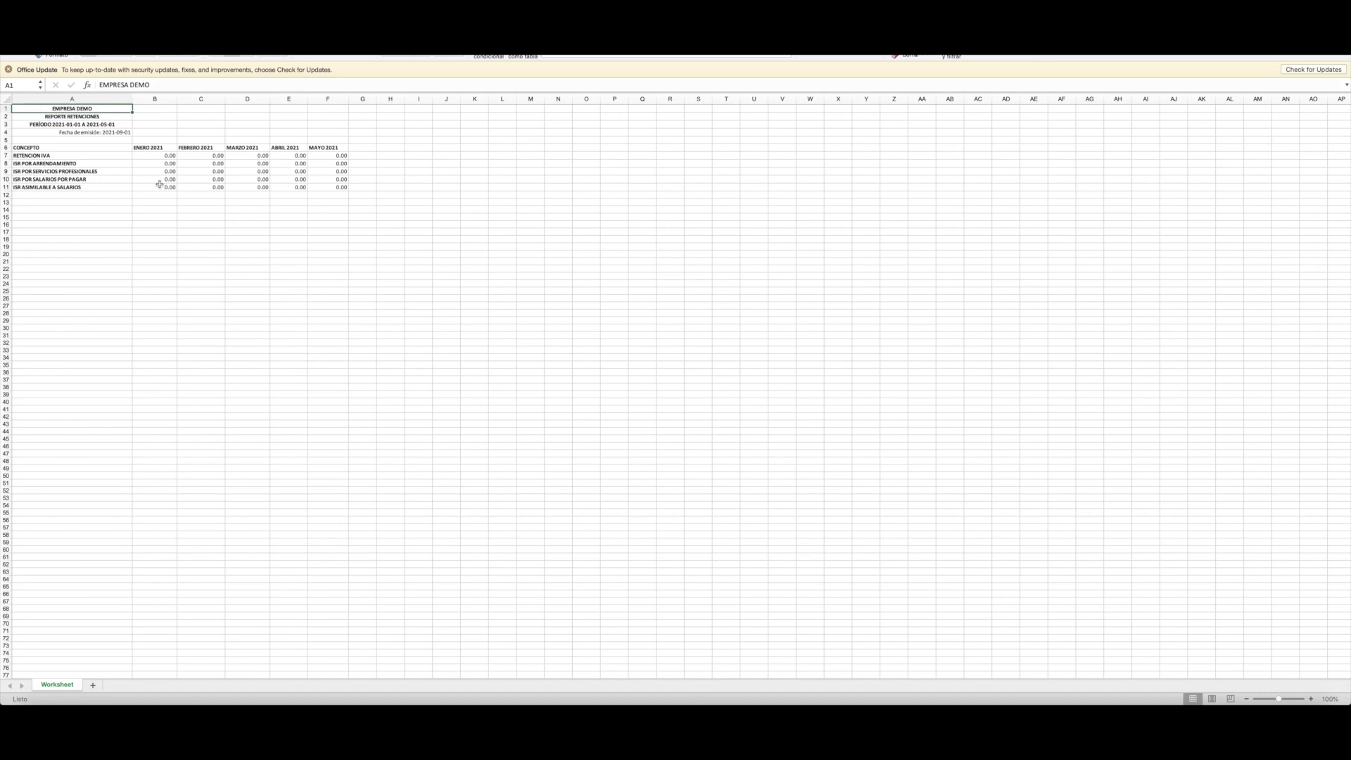
pyautogui.moveTo(109, 155); pyautogui.dragTo(319, 189)
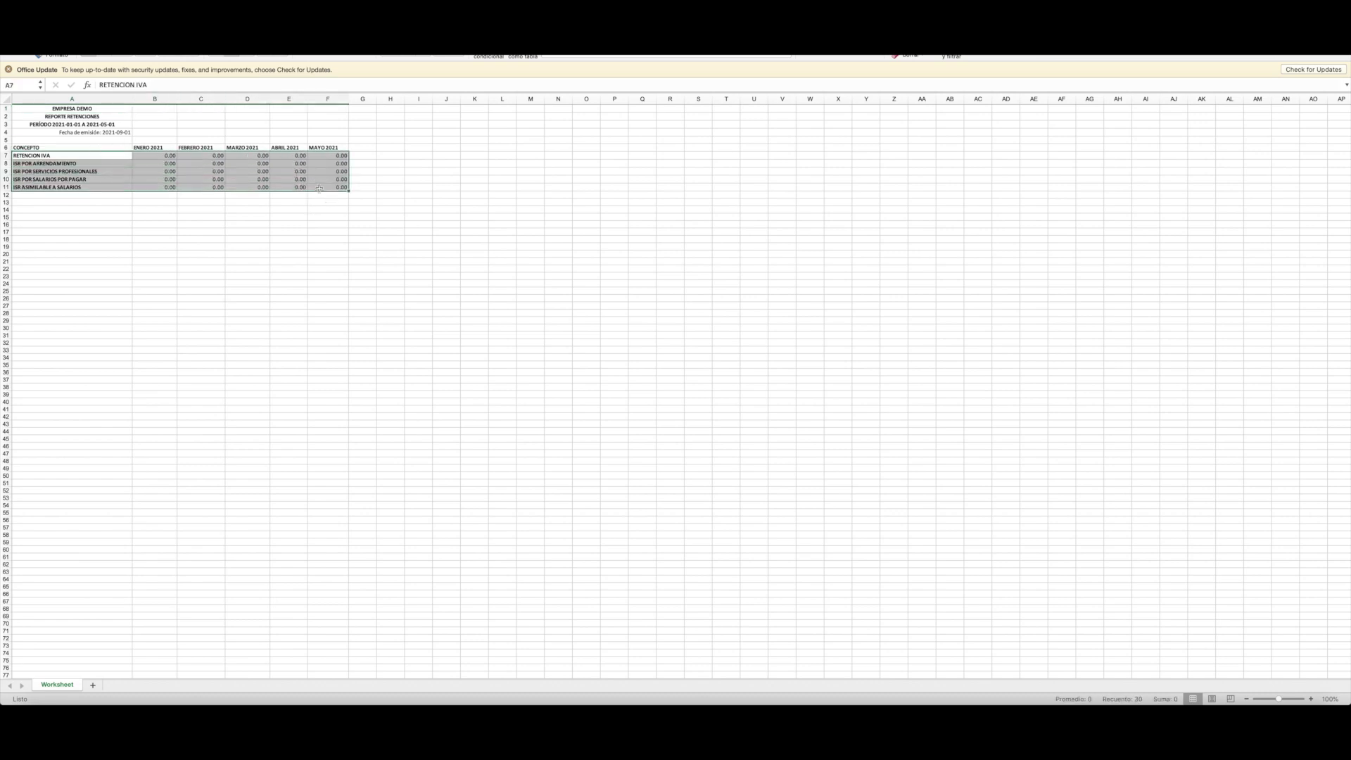
pyautogui.click(1309, 698)
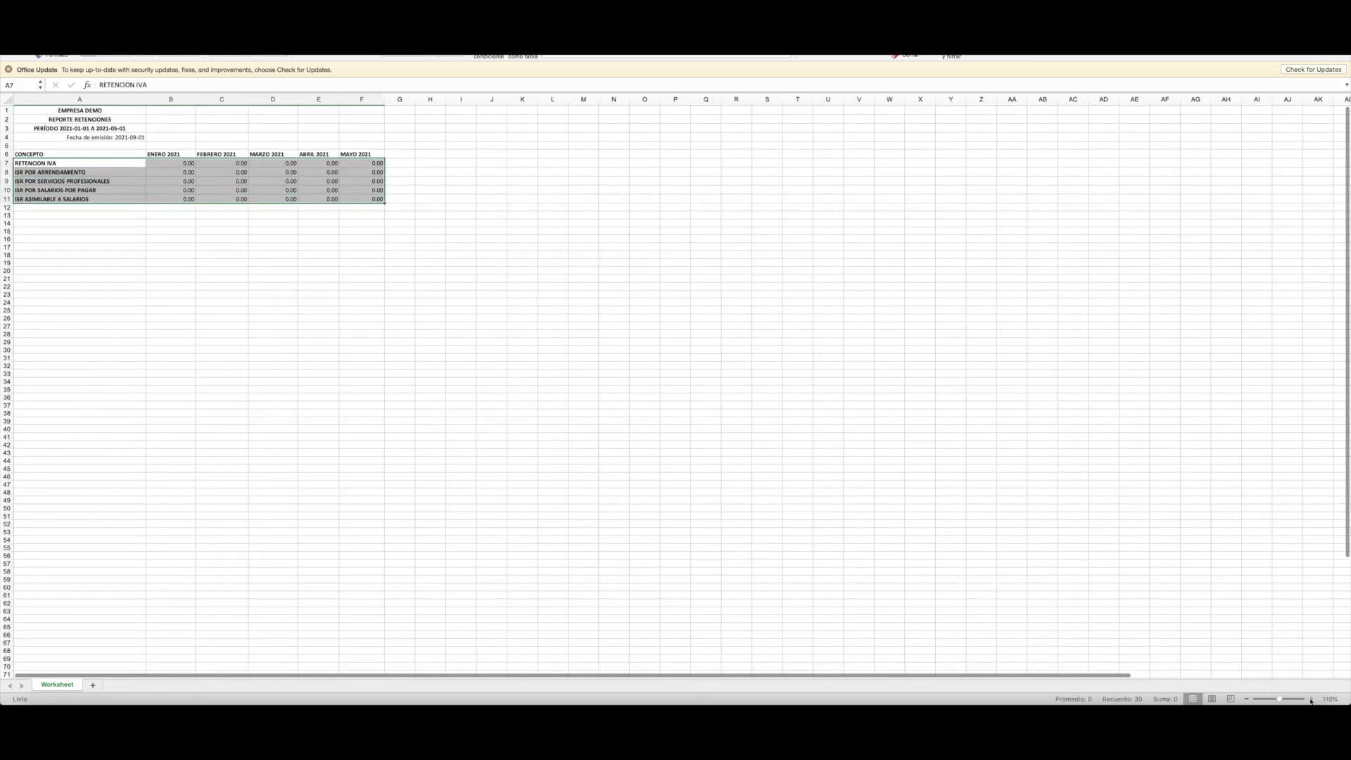
pyautogui.click(1309, 699)
pyautogui.click(1309, 698)
pyautogui.click(1309, 699)
pyautogui.click(668, 414)
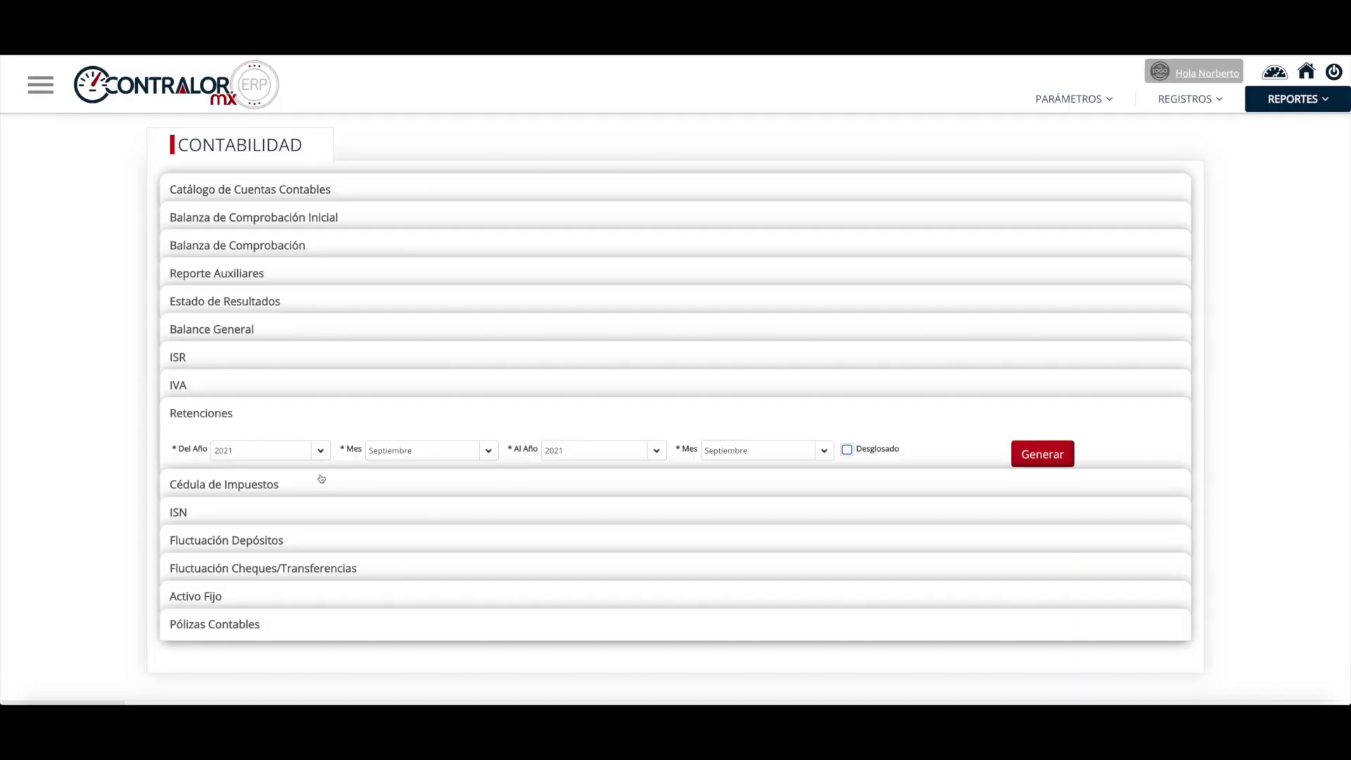
# Step: Switch back to Contralor and generate the Cédula de Impuestos Excel report with the period from Enero 2021 to Agosto 2021
pyautogui.click(321, 484)
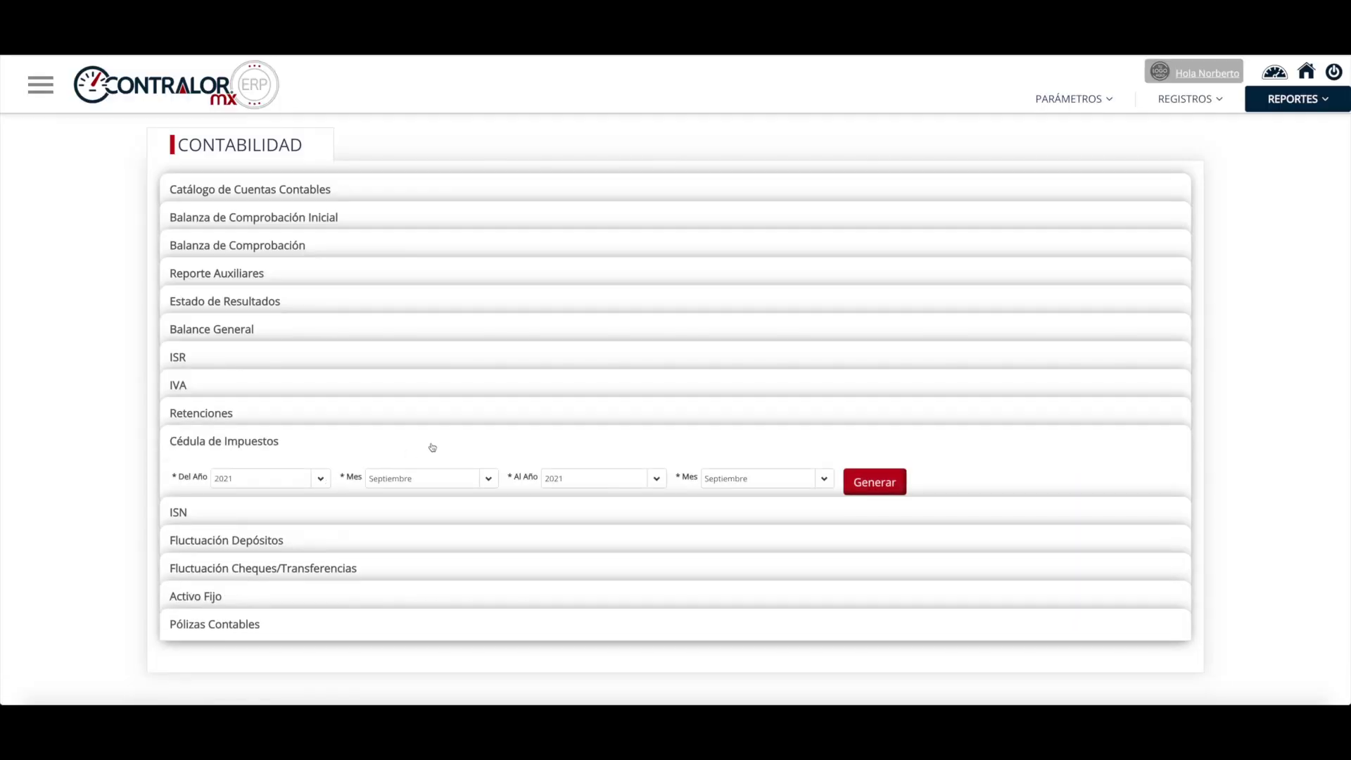
pyautogui.click(478, 486)
pyautogui.click(436, 524)
pyautogui.click(748, 479)
pyautogui.scroll(-3, 745, 584)
pyautogui.click(750, 523)
pyautogui.click(864, 488)
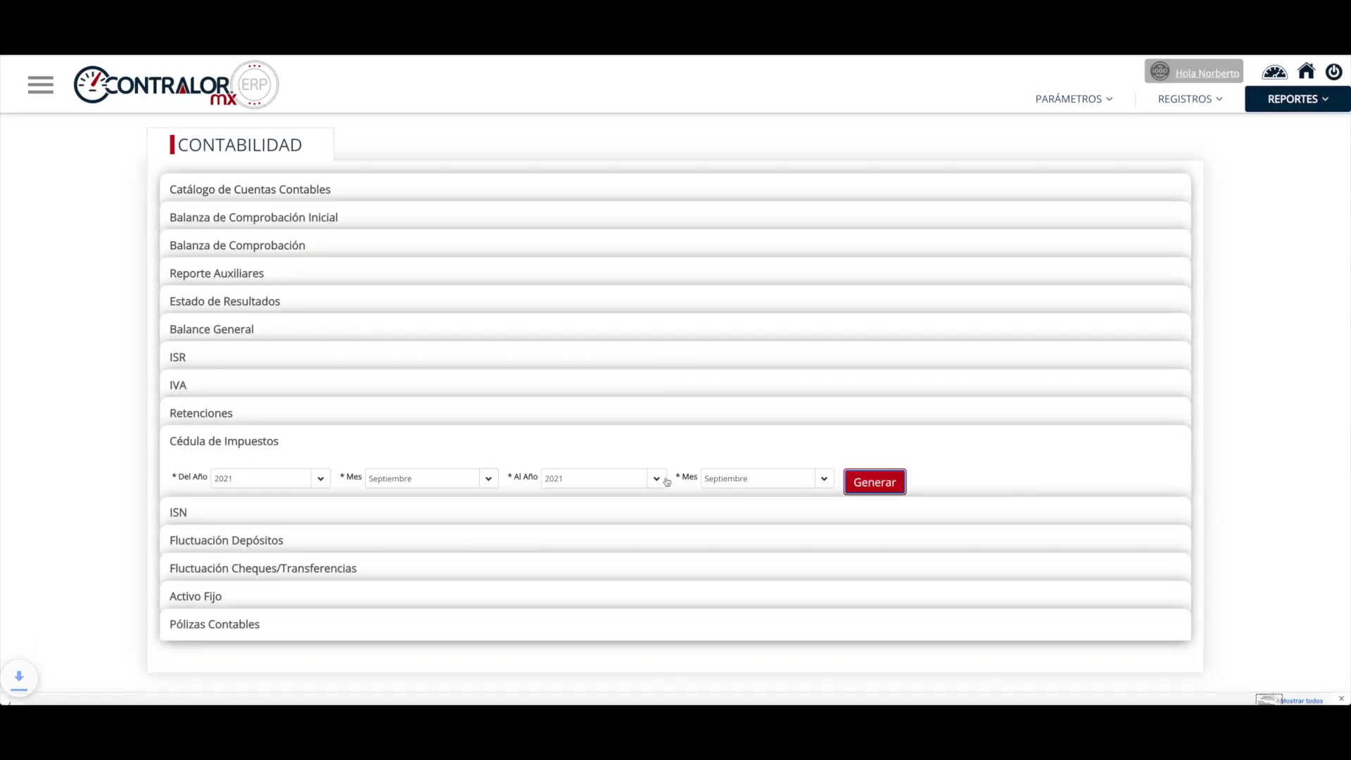
# Step: Open the downloaded Cédula de Impuestos workbook in Excel and examine the Enero 2021 sheet in an enlarged view
pyautogui.click(60, 689)
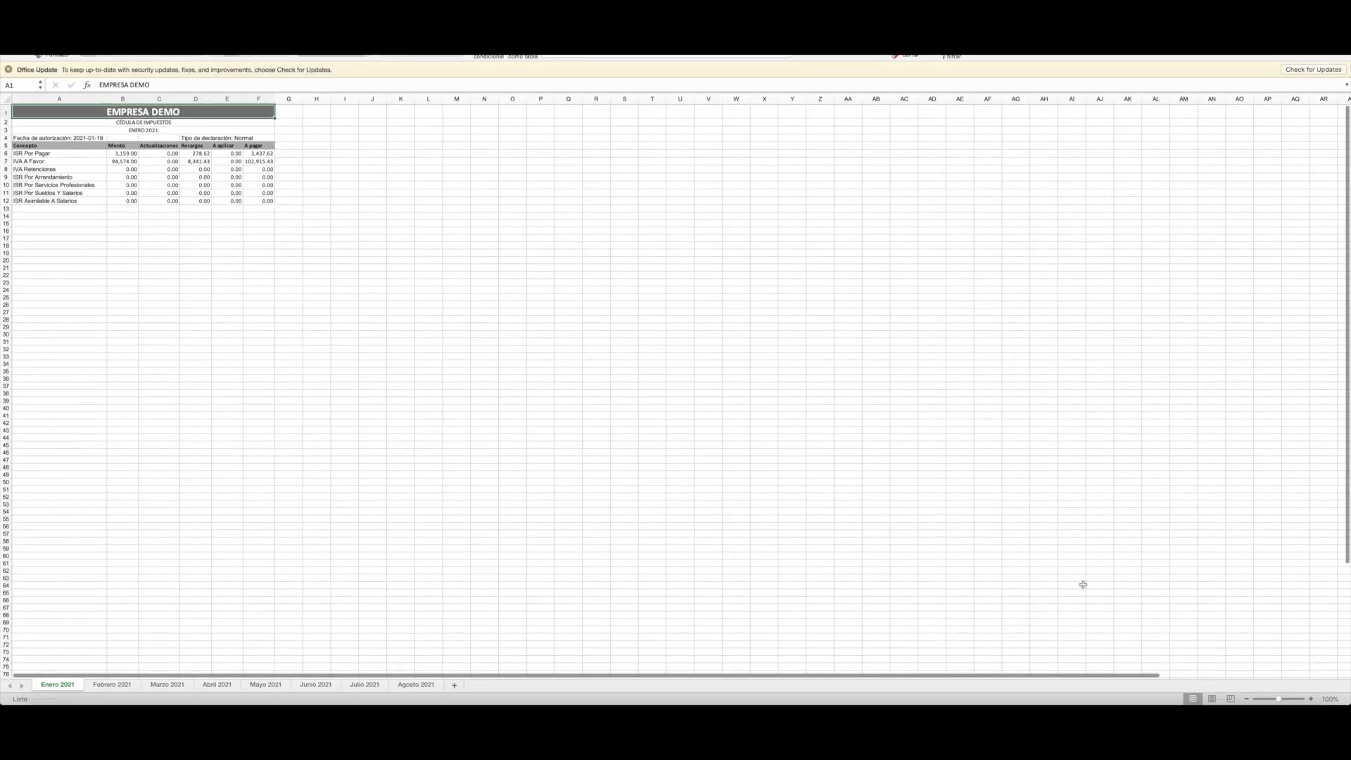
pyautogui.click(1310, 700)
pyautogui.click(1310, 699)
pyautogui.click(1310, 699)
pyautogui.click(1310, 699)
pyautogui.click(1310, 700)
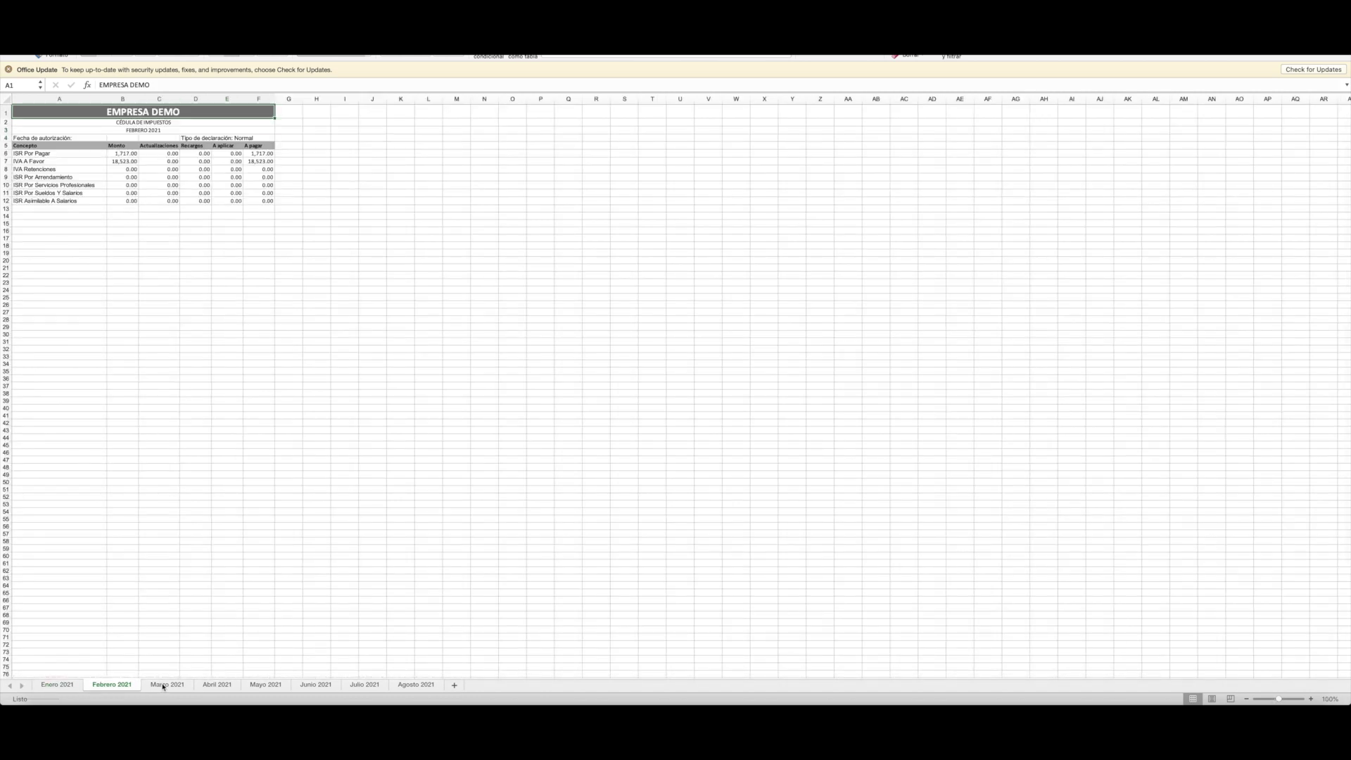
# Step: Examine the Marzo 2021, Abril 2021 and Mayo 2021 sheets of the Cédula de Impuestos workbook
pyautogui.click(164, 685)
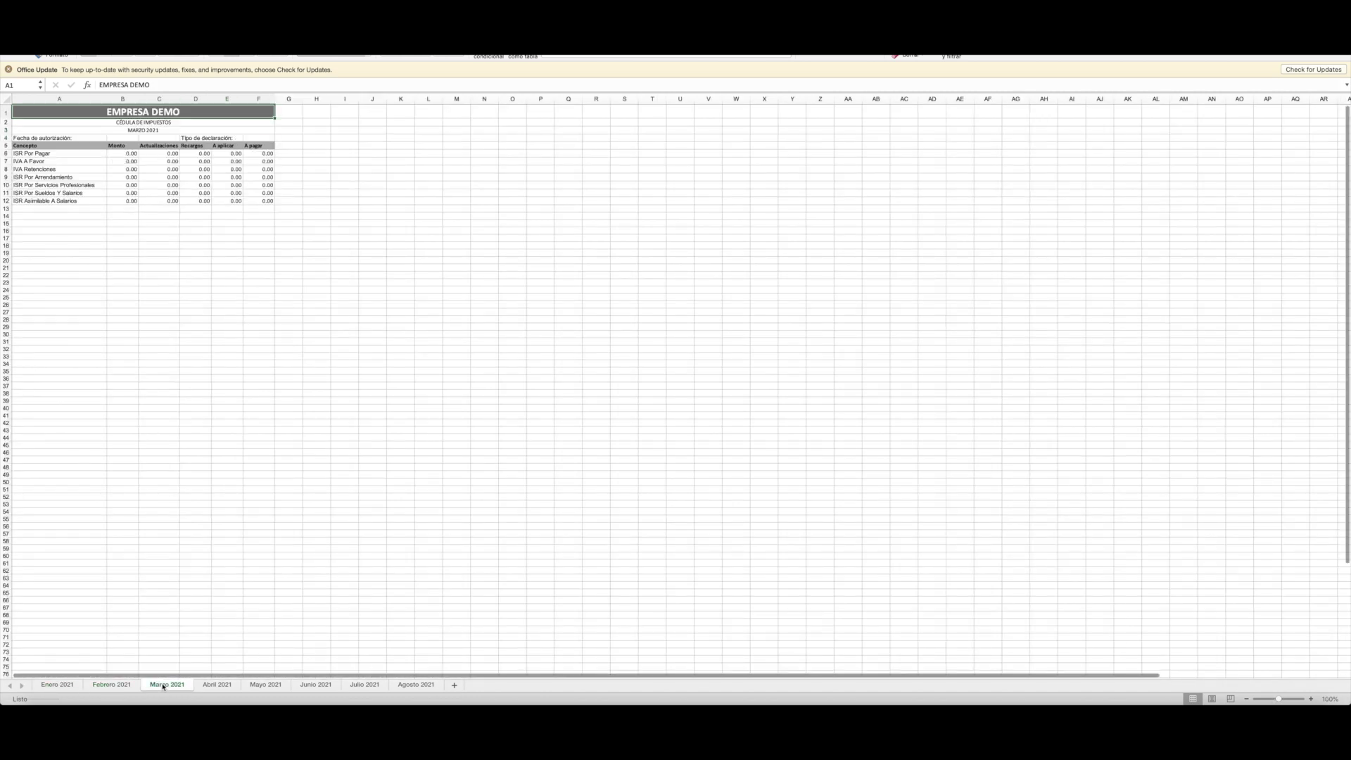
pyautogui.click(214, 686)
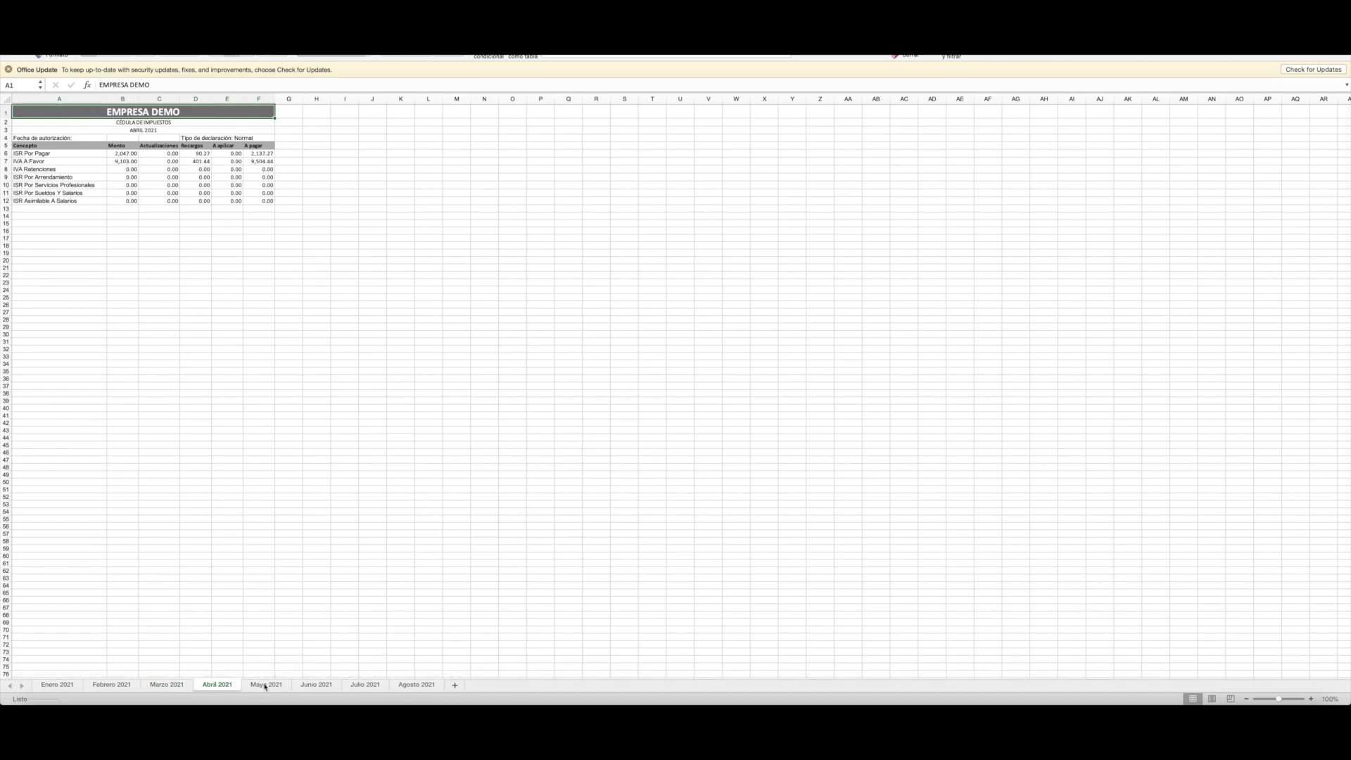
pyautogui.click(266, 685)
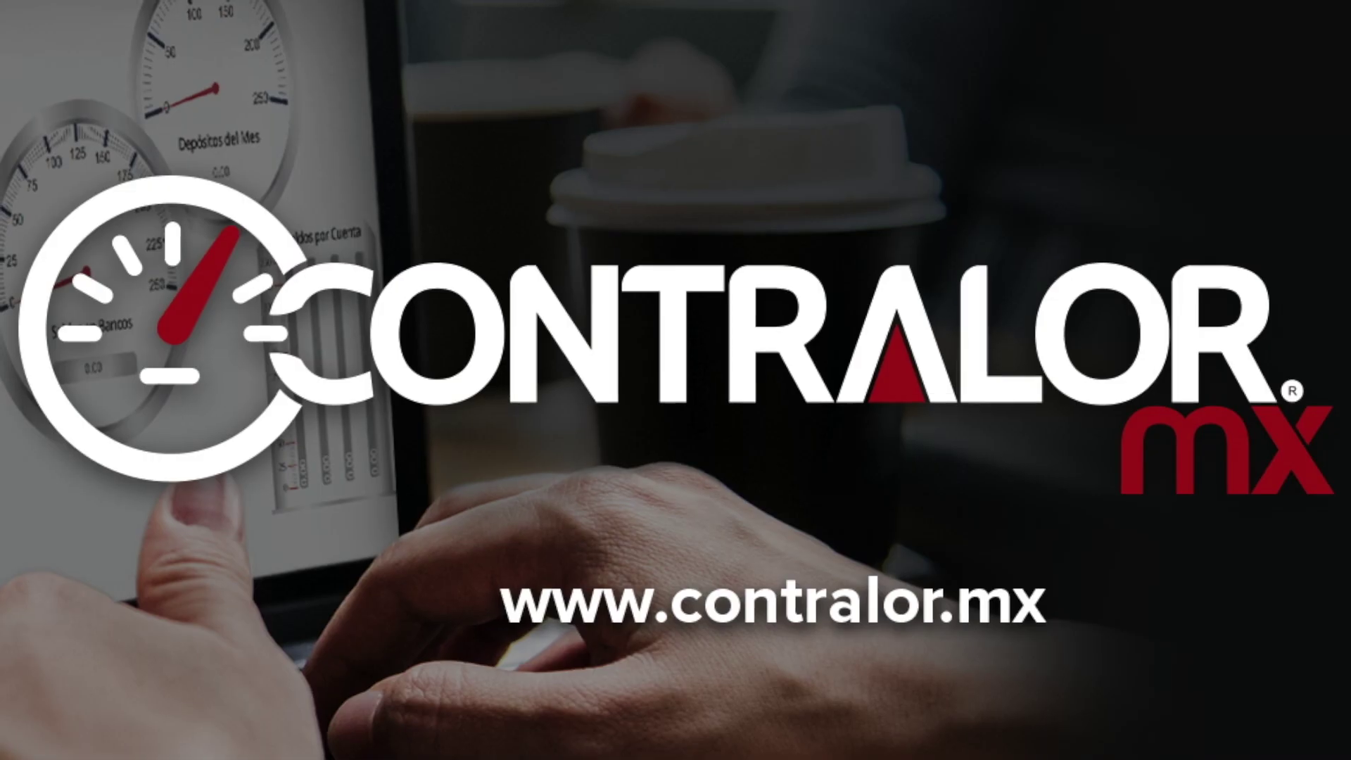